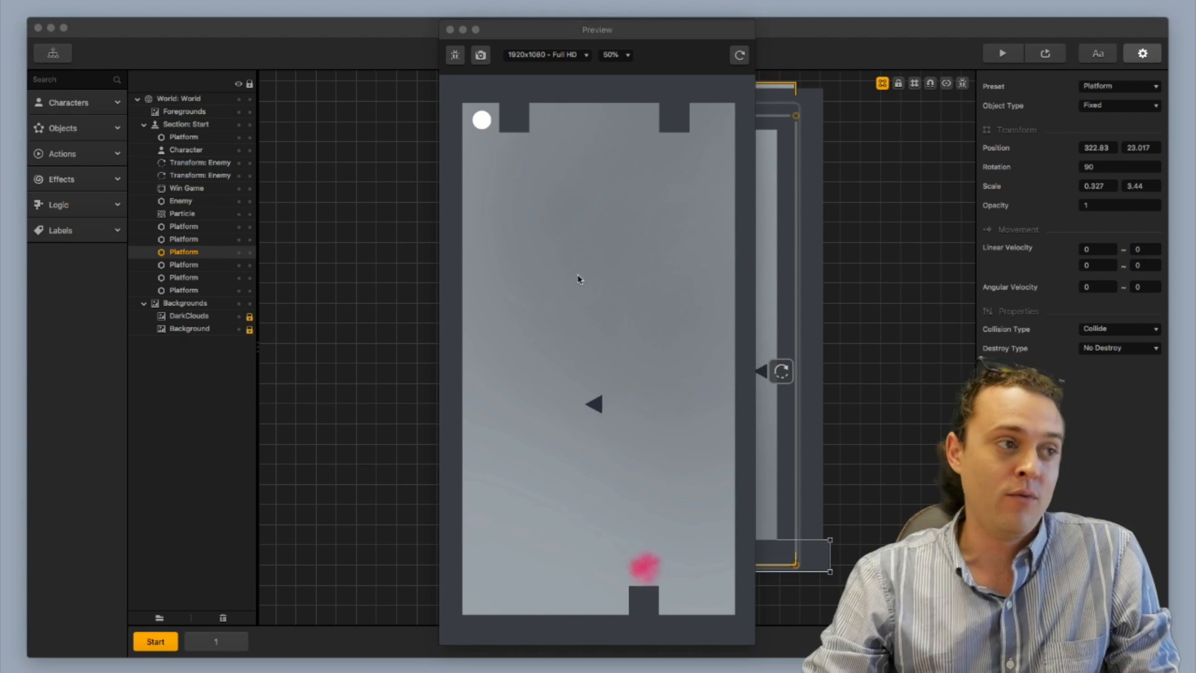
Test the swipe game in the preview by steering the ball to the goal and continuing into the next level
mouse_move(527, 202)
left_mouse_down()
mouse_move(507, 496)
mouse_move(569, 508)
mouse_move(702, 517)
mouse_move(608, 176)
mouse_move(794, 222)
left_mouse_up()
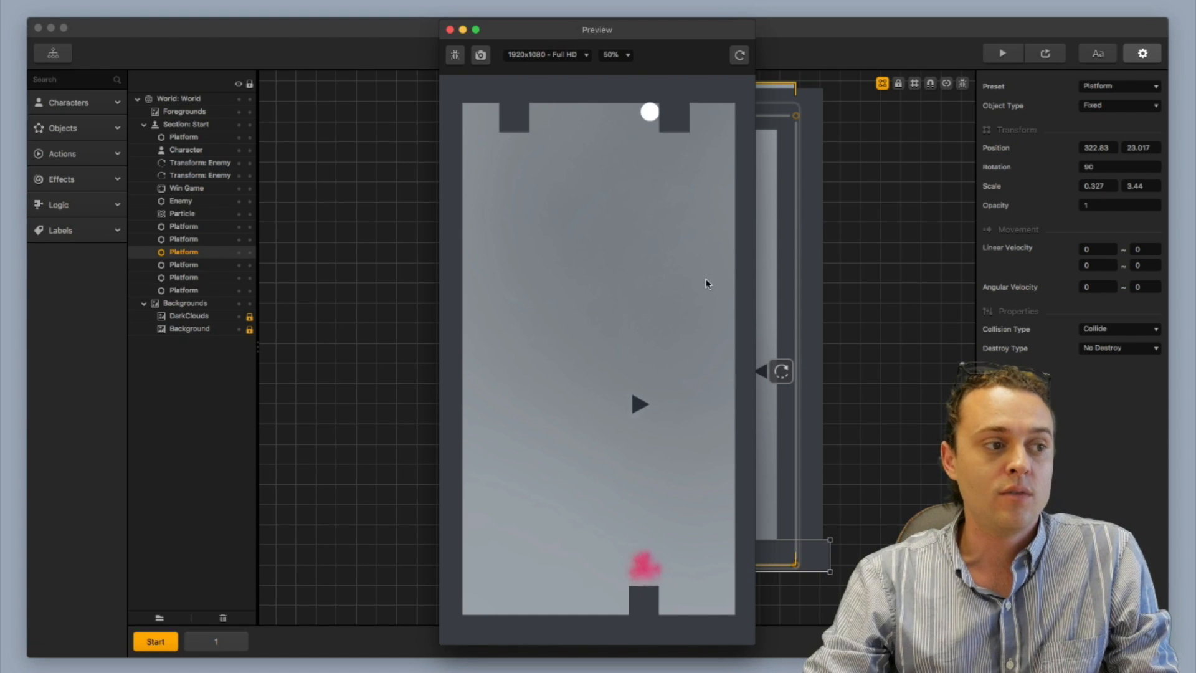
left_click_drag(708, 316, 707, 406)
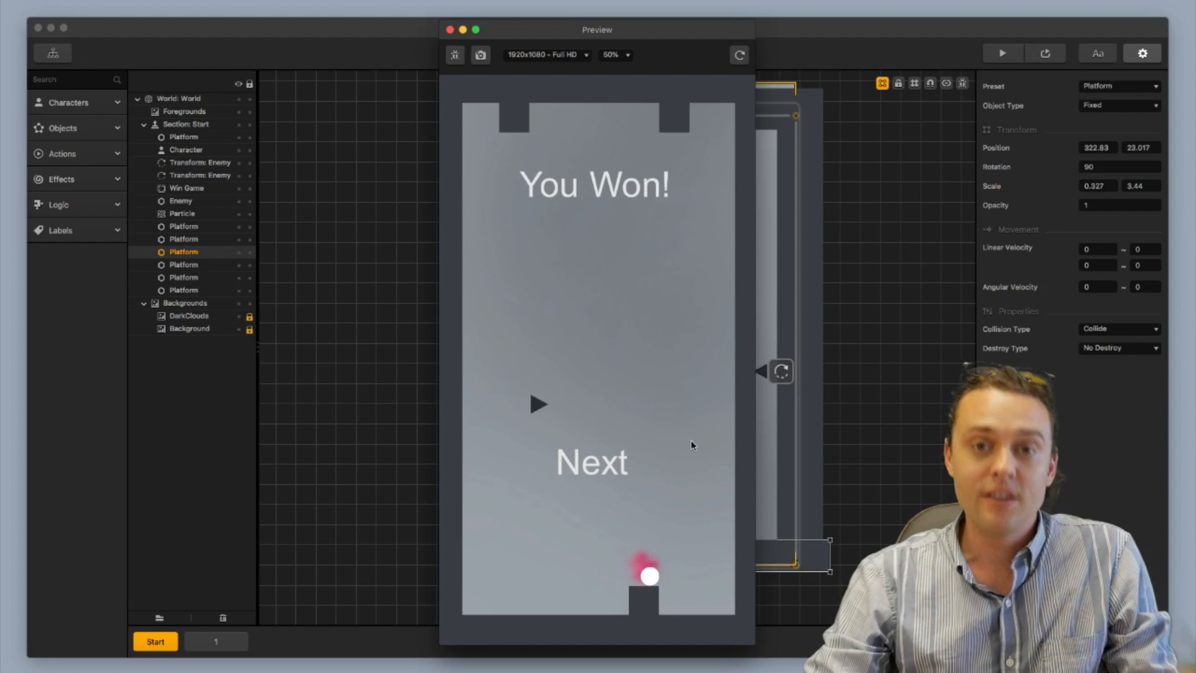
left_click(595, 469)
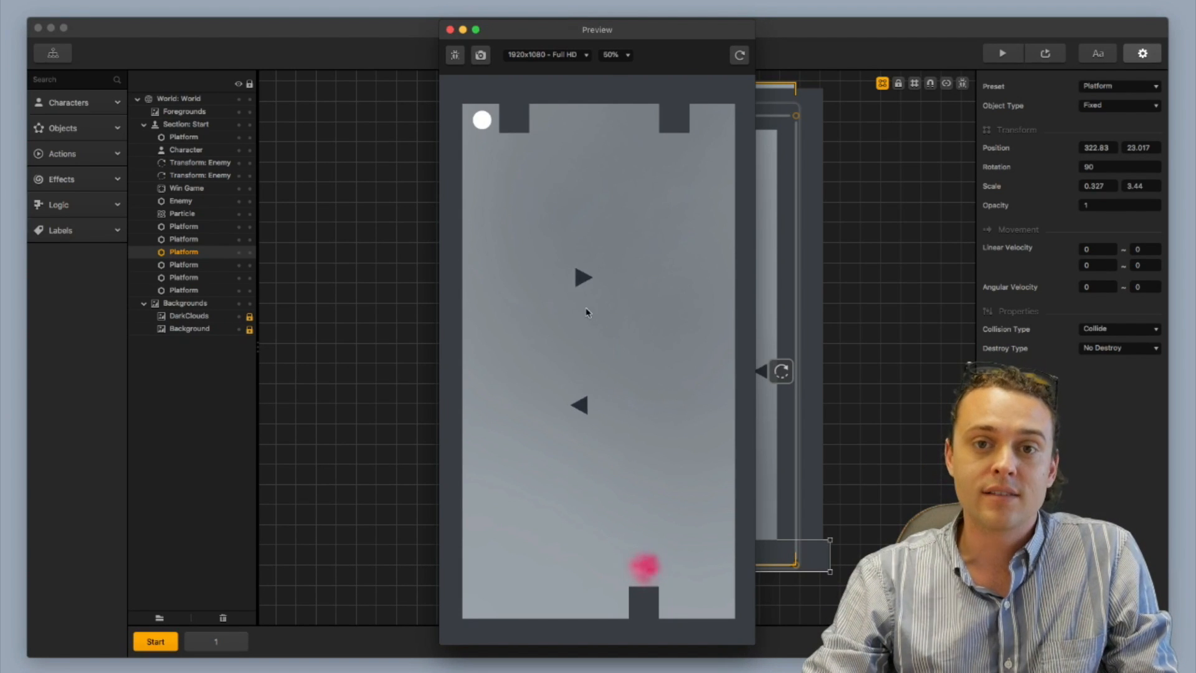
mouse_move(585, 313)
left_mouse_down()
mouse_move(572, 401)
mouse_move(712, 412)
left_mouse_up()
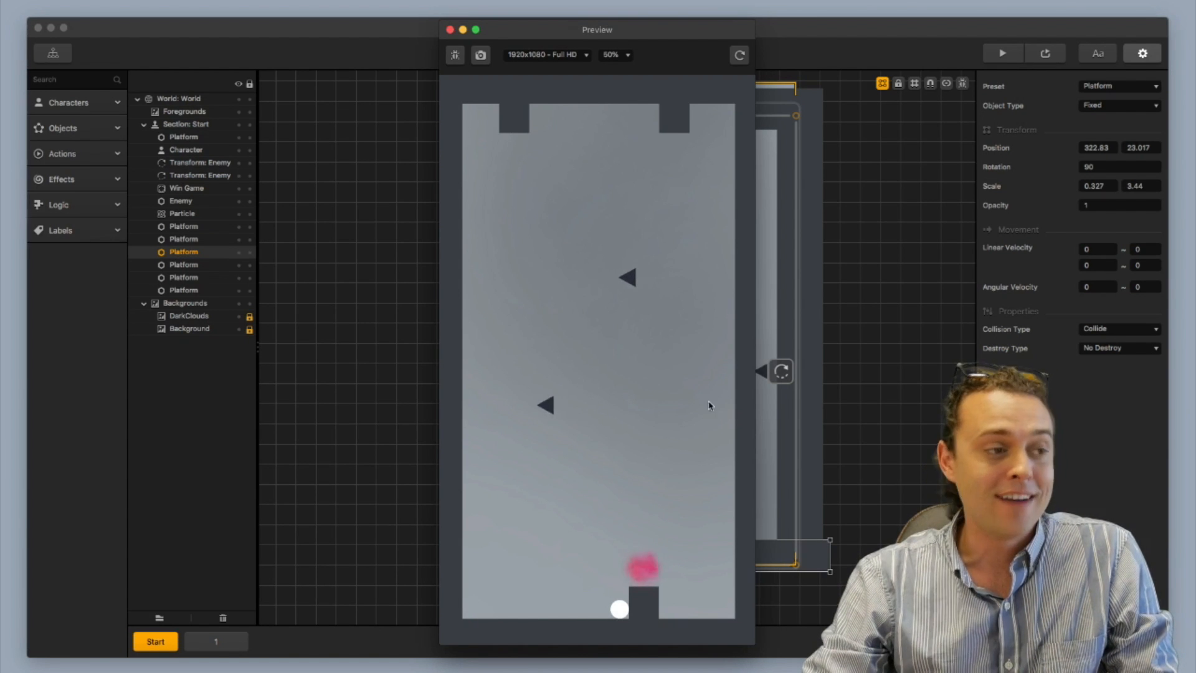
Close the game preview and the Swipe Demo 2 project
left_click(450, 29)
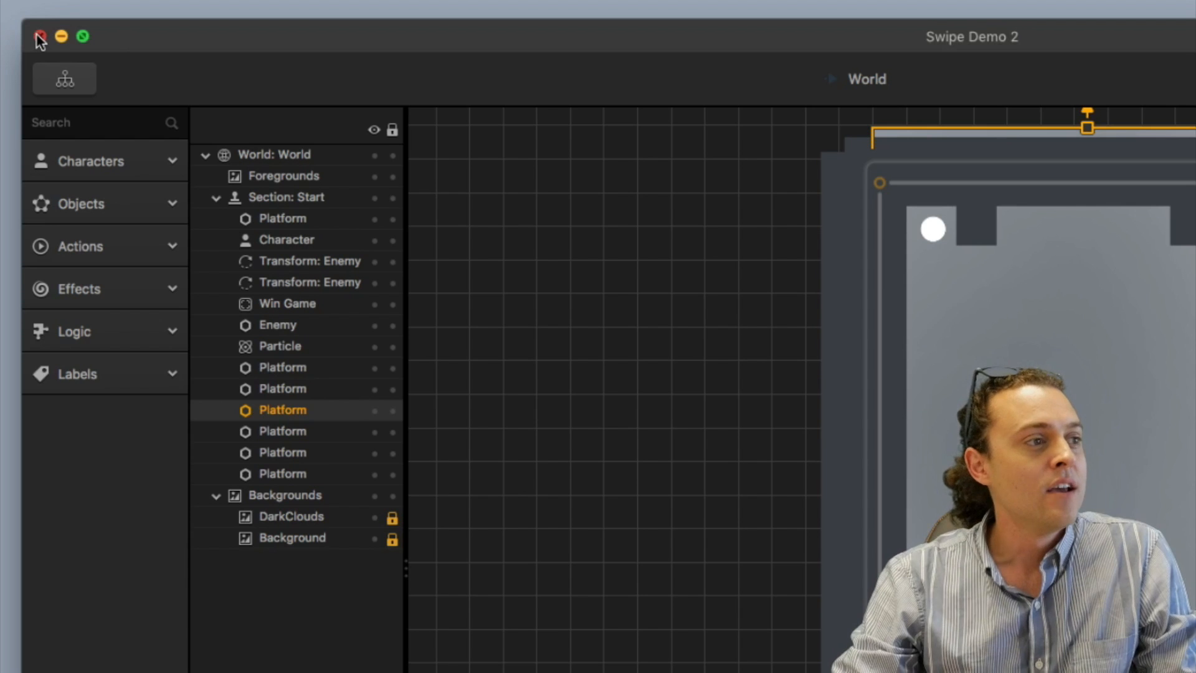
left_click(40, 37)
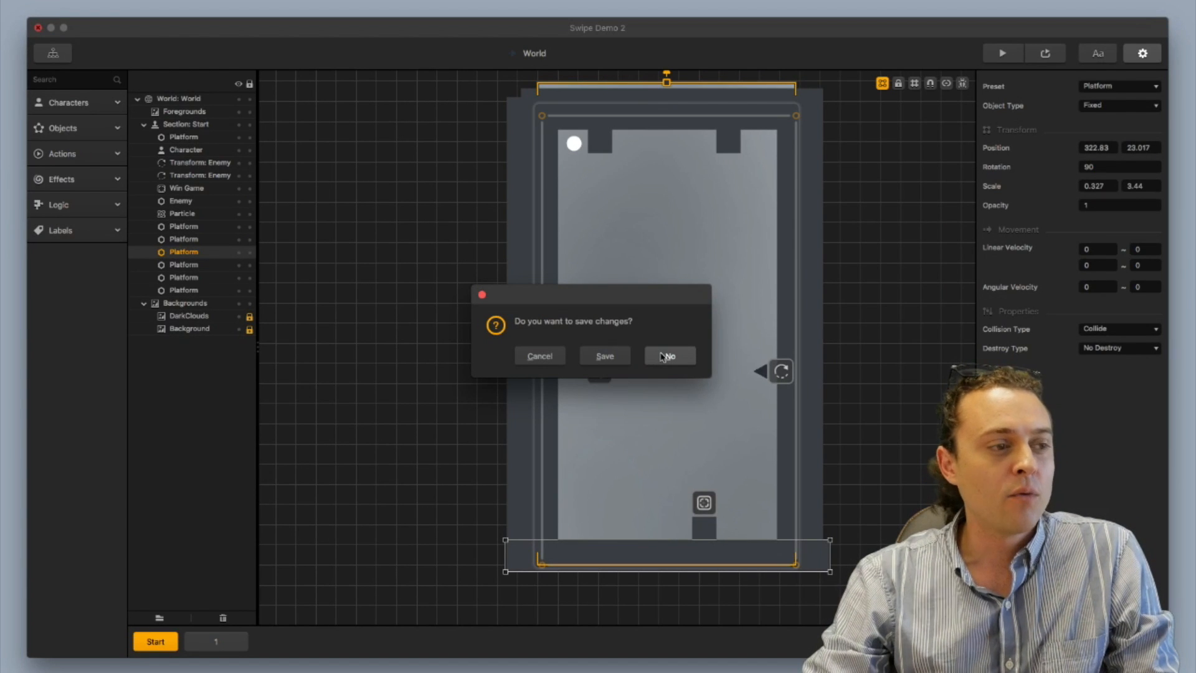
left_click(605, 356)
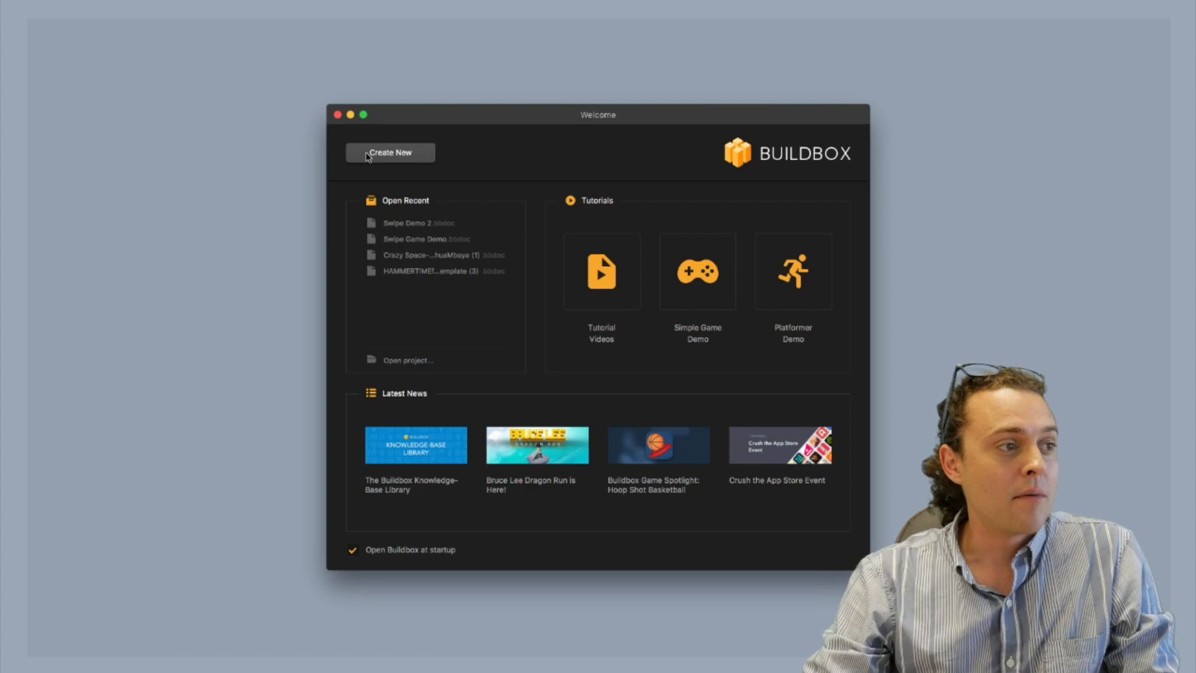
Create a new project with the Avoidance gameplay type, keeping the default settings
left_click(369, 157)
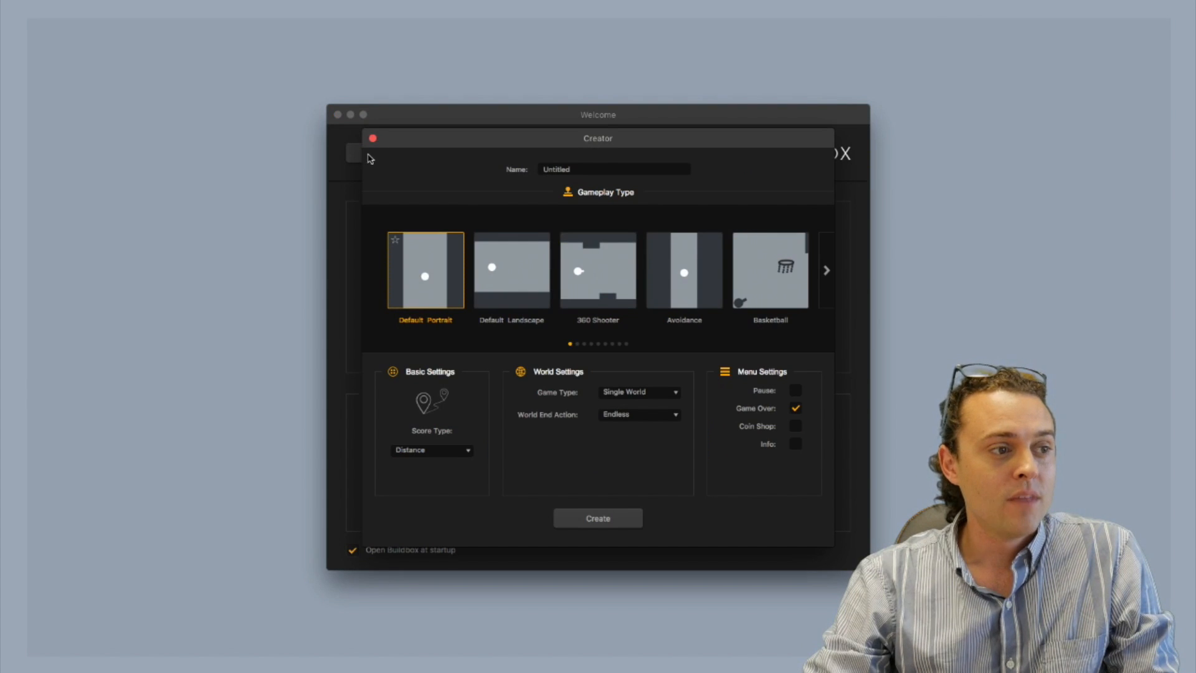
left_click(700, 296)
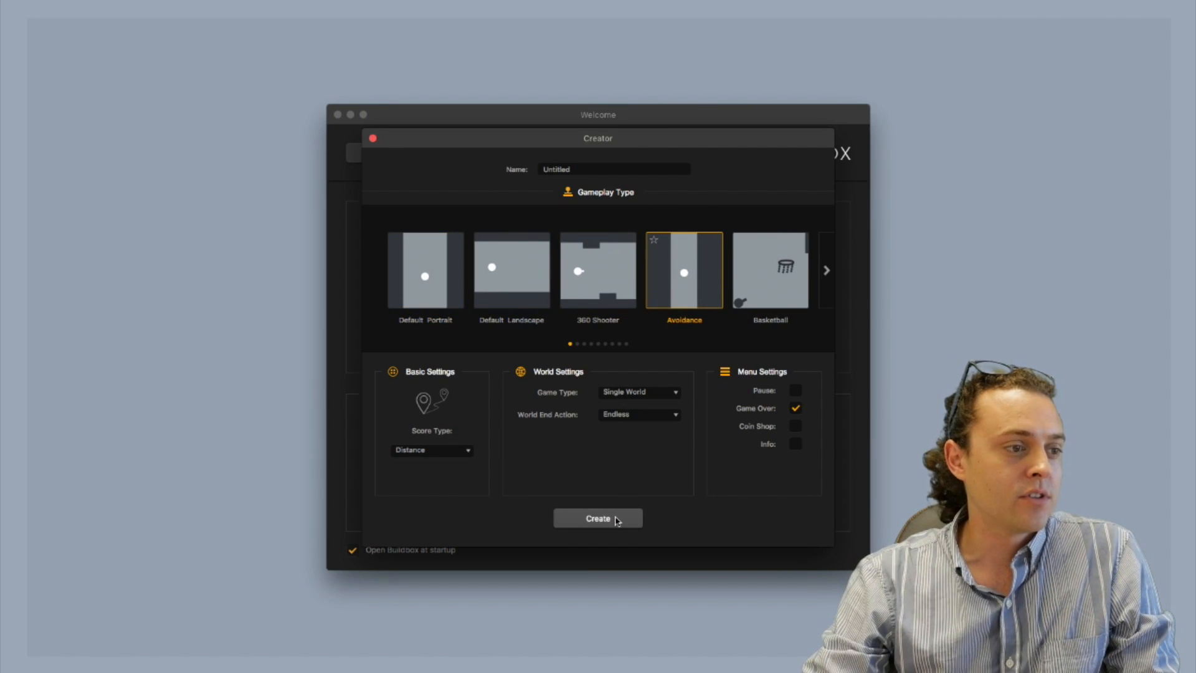
left_click(617, 520)
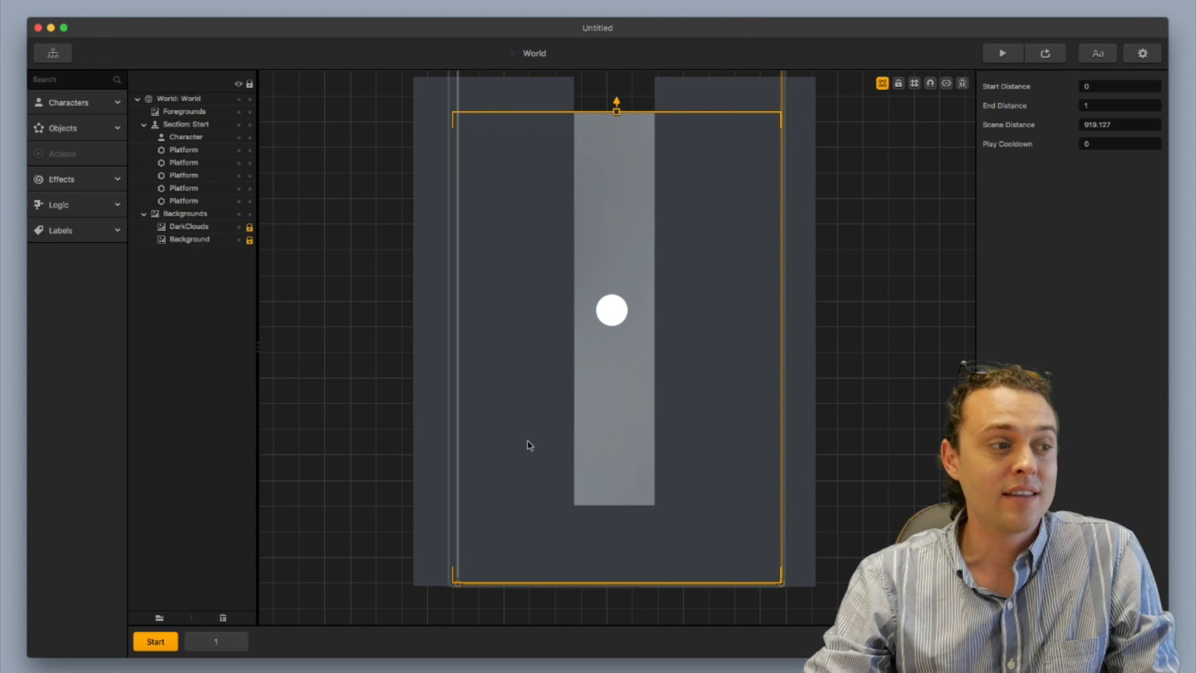
Thin the platform along the scene's bottom edge to a scale of about 0.226 and set its preset to Platform
left_click(618, 539)
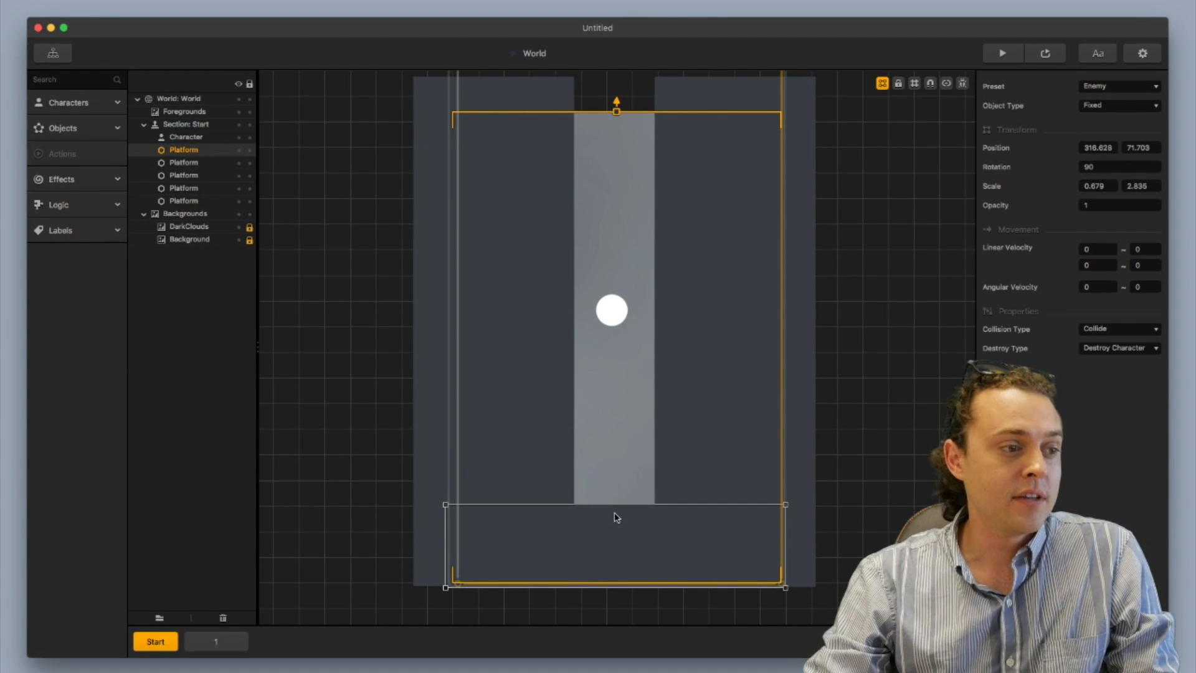
left_click_drag(616, 506, 616, 559)
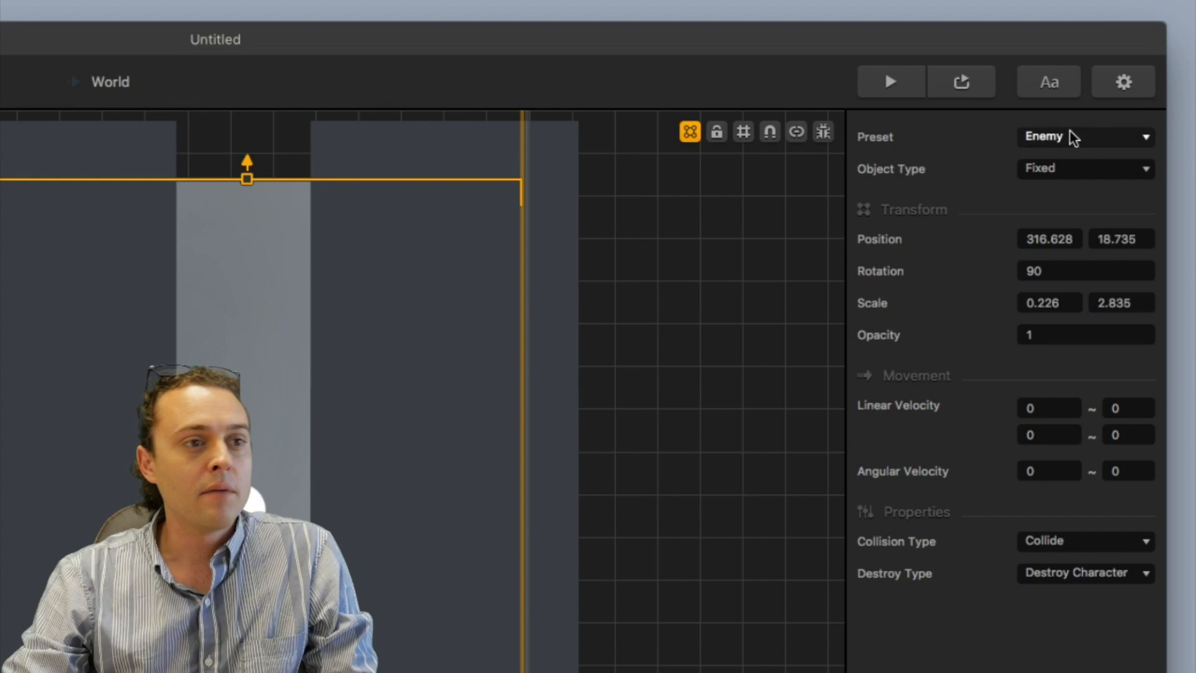
left_click(1108, 86)
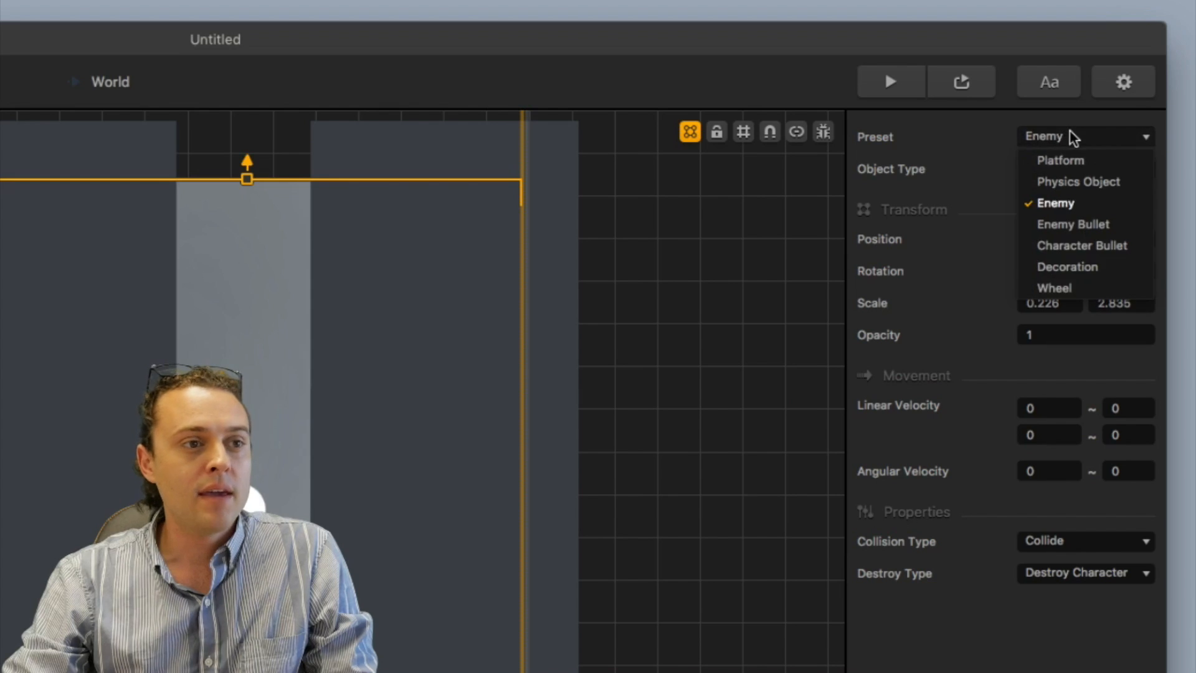
left_click(1077, 163)
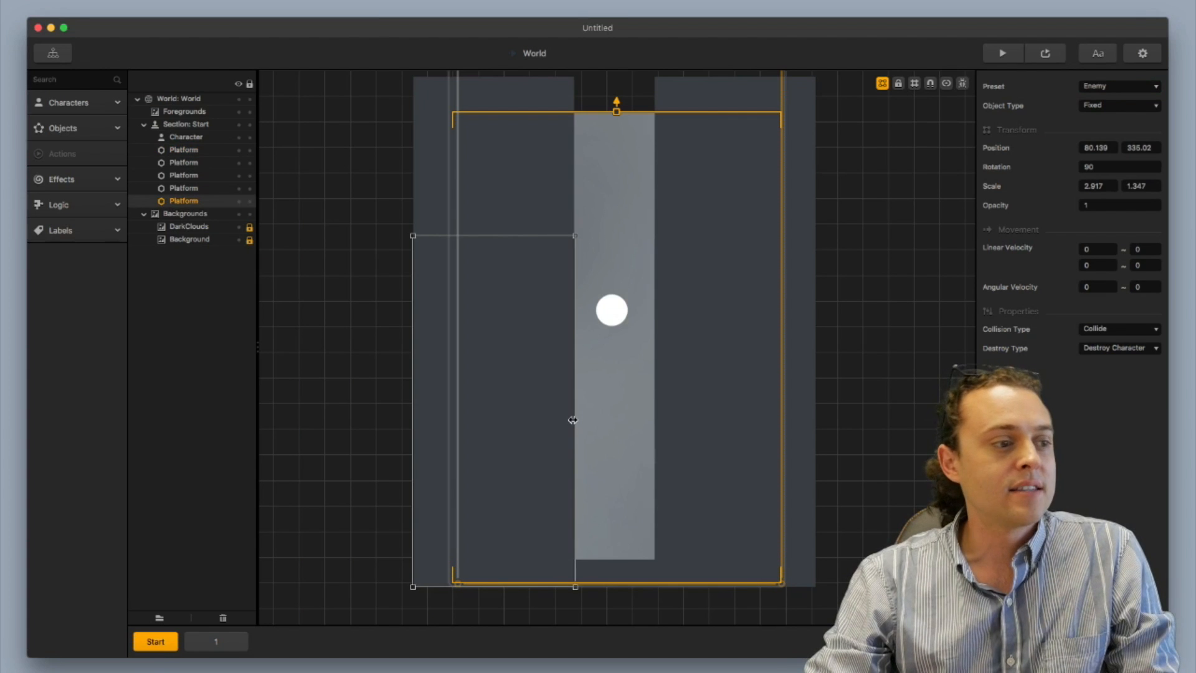
Narrow the lower-left platform to a scale of about 0.587 and delete the upper-left platform
left_click_drag(572, 419, 482, 431)
left_click(558, 361)
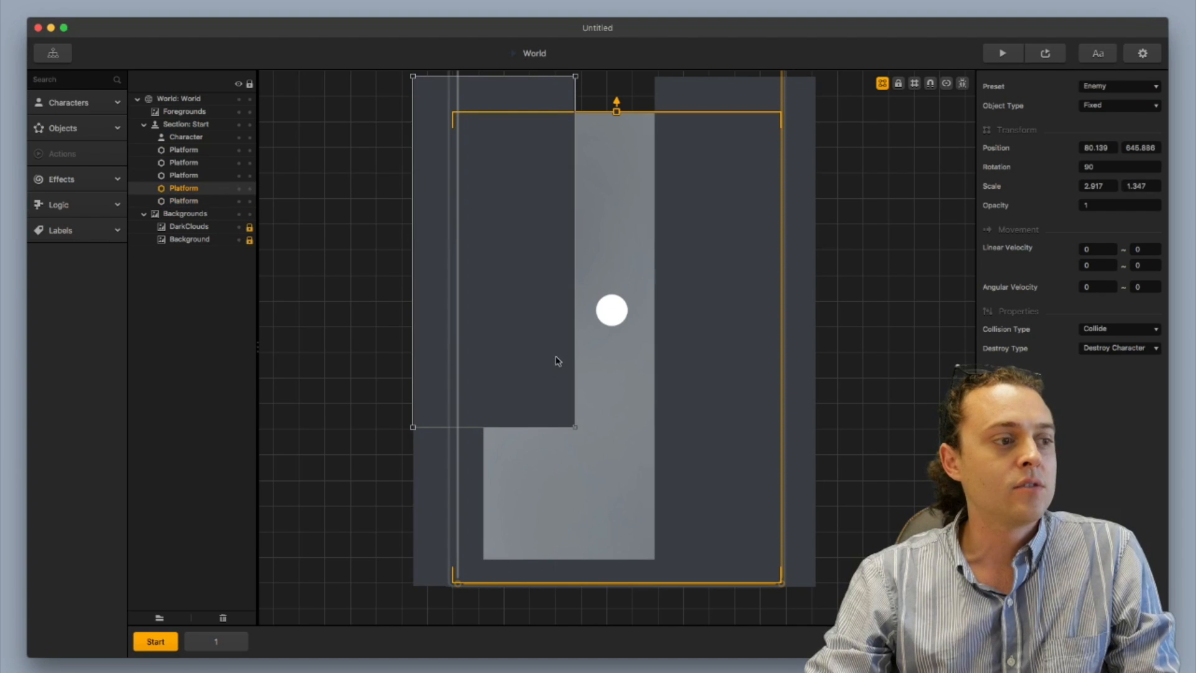
key("Delete")
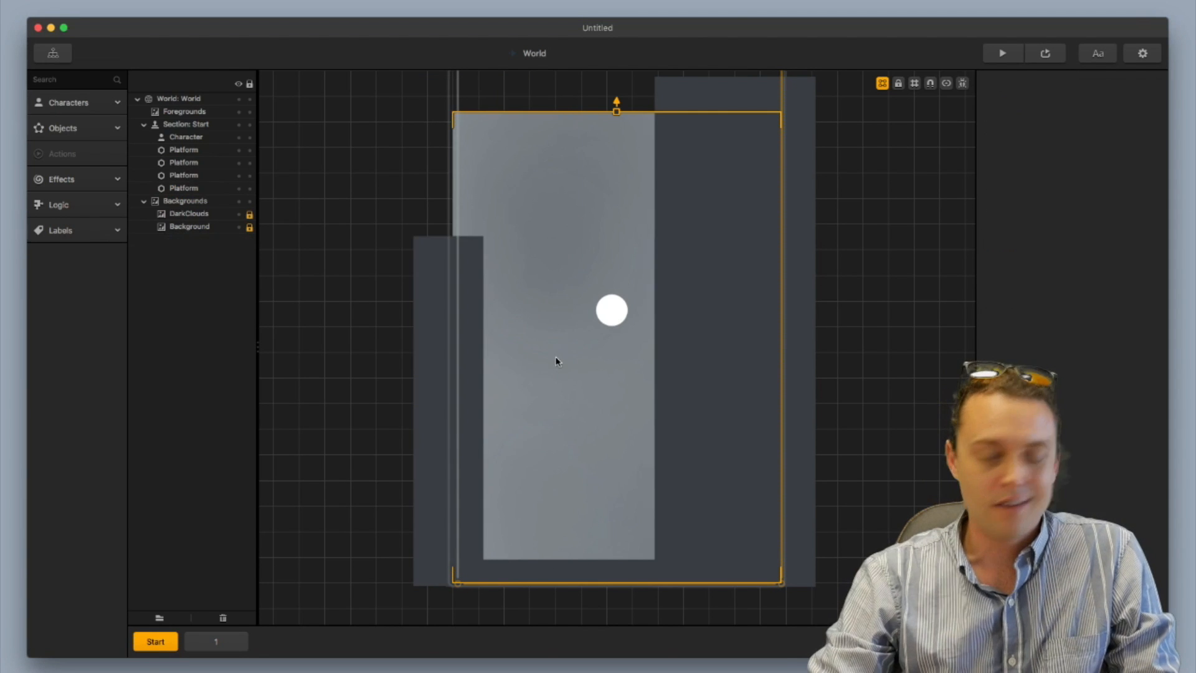
Stretch the remaining left wall upward to a scale of about 4.067 and set its preset to Platform
left_click(462, 362)
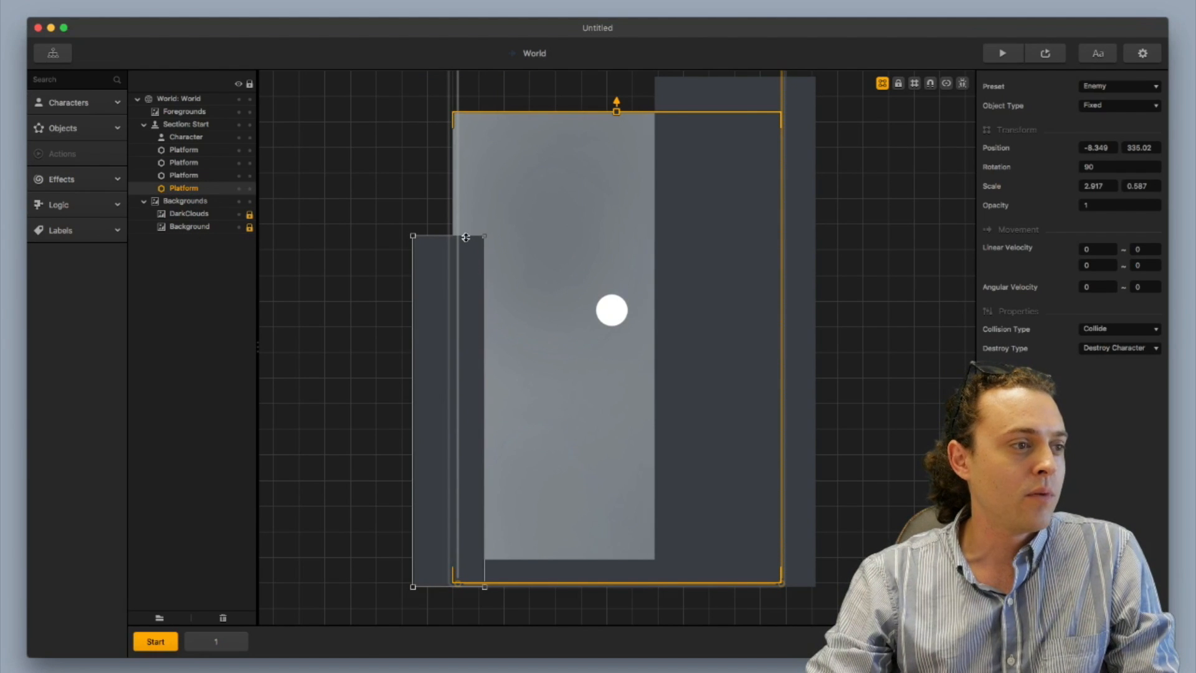
left_click_drag(466, 237, 470, 105)
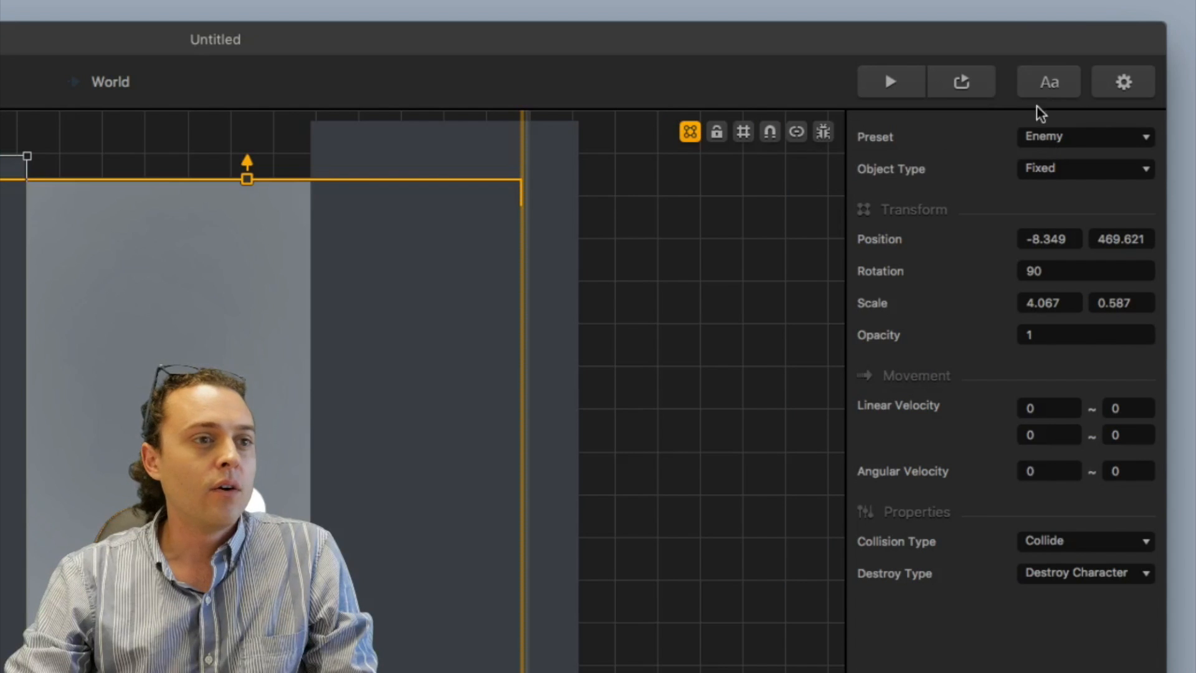
left_click(1056, 138)
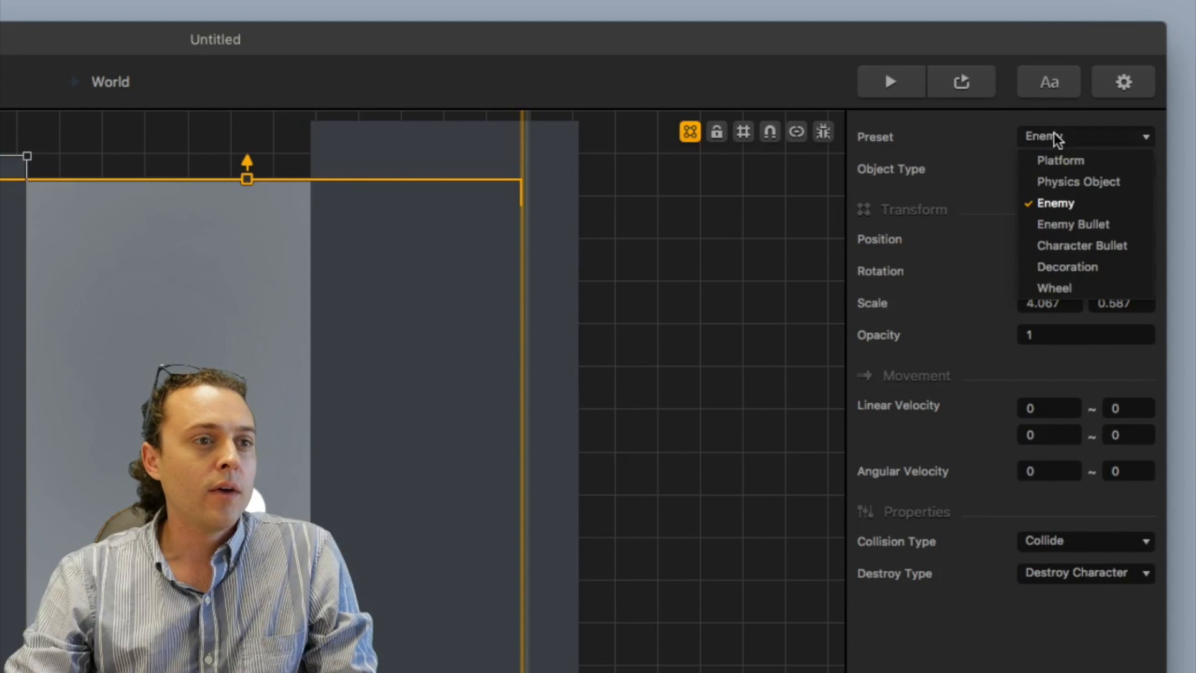
left_click(1059, 159)
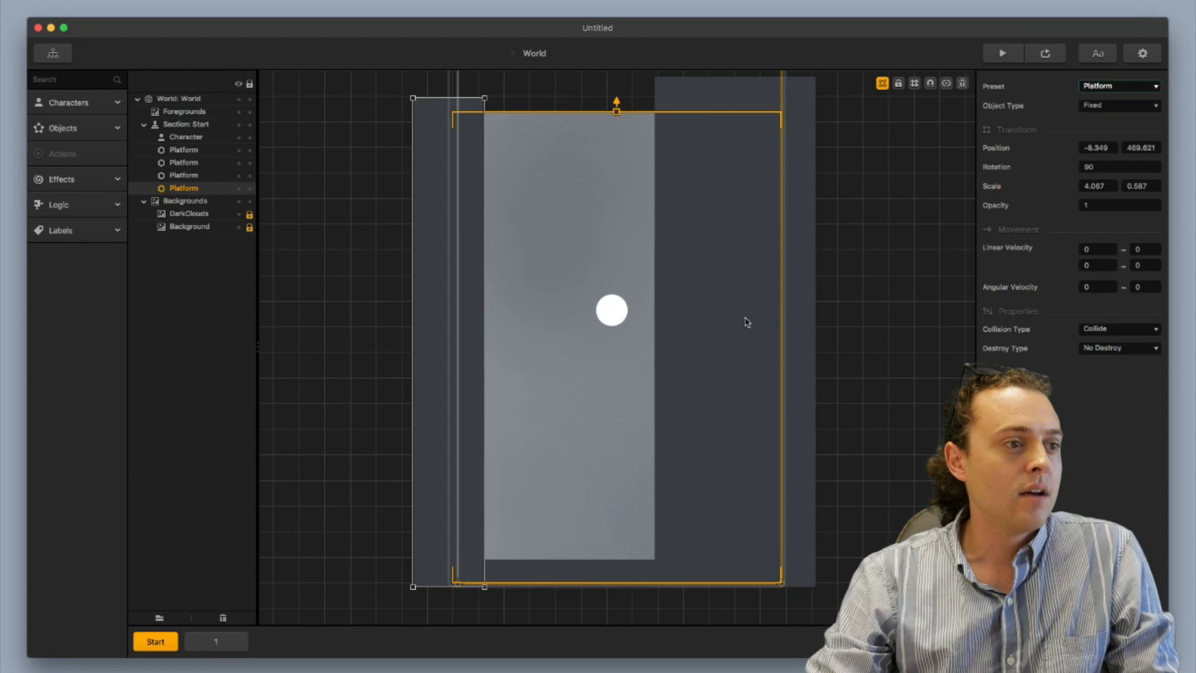
Reshape the upper-right platform into a horizontal bar across the scene's top, with a scale of about 0.462 by 3.139
left_click(705, 348)
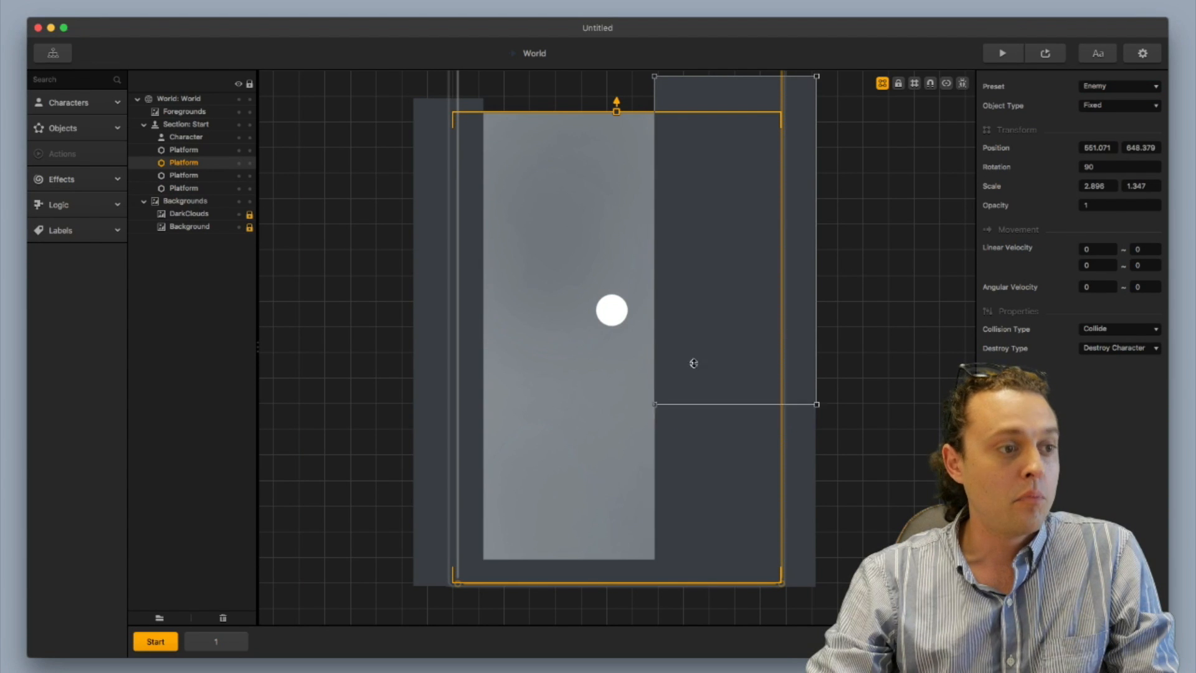
left_click_drag(693, 362, 707, 130)
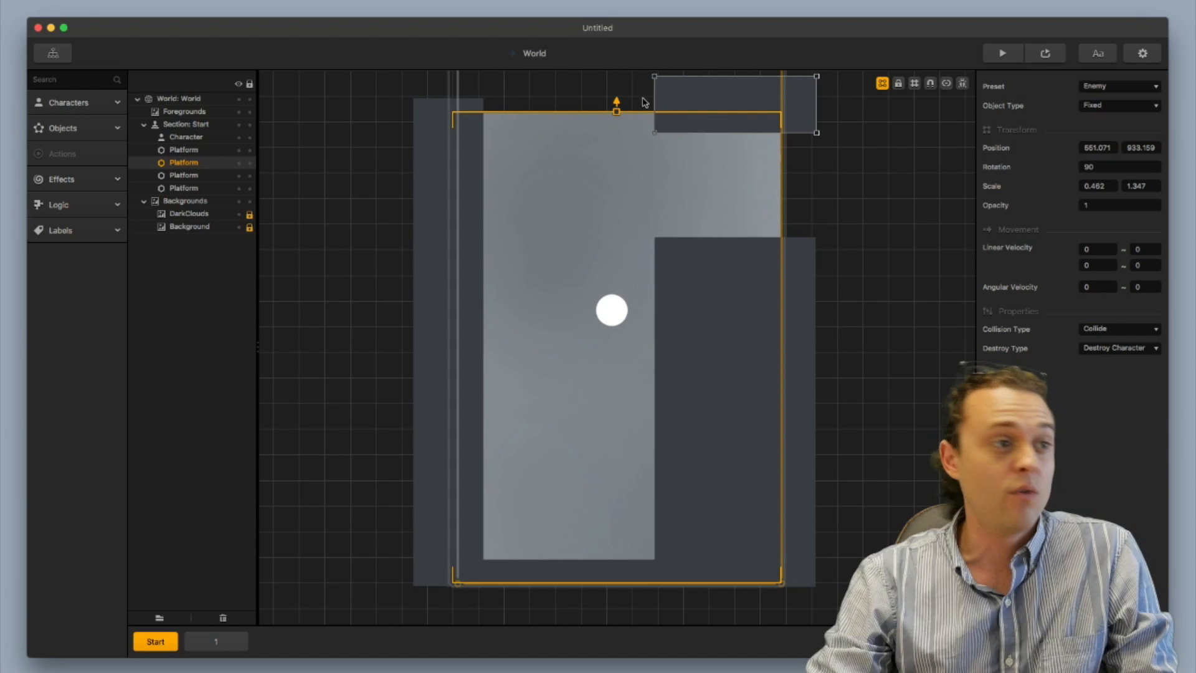
left_click_drag(653, 100, 467, 104)
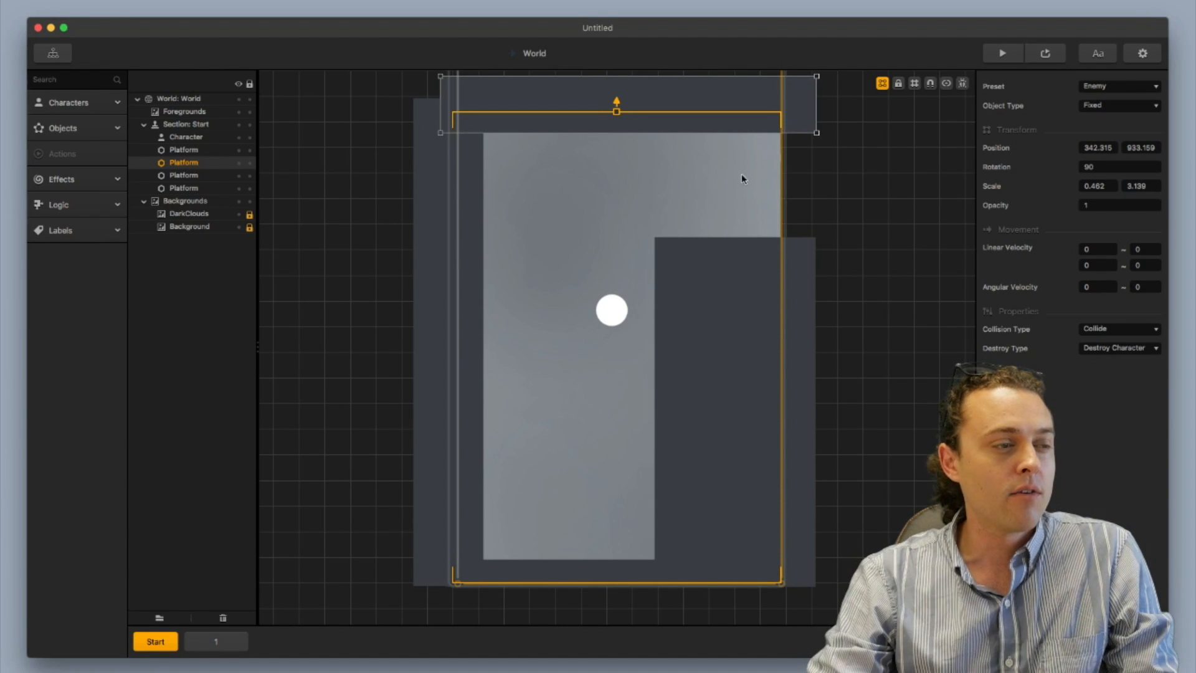
Move the horizontal bar up past the scene's frame, to a position of about 318.6, 224.9
scroll(698, 258, "down", 5, "super")
left_click_drag(758, 232, 766, 366)
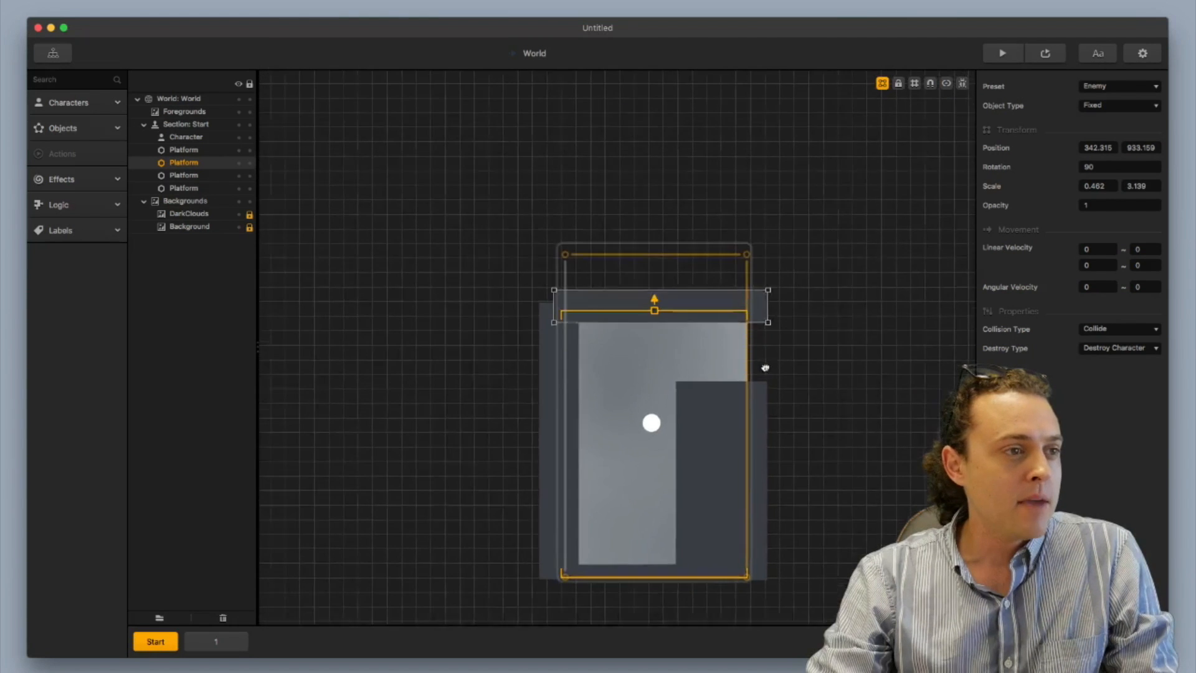
scroll(707, 342, "up", 3, "super")
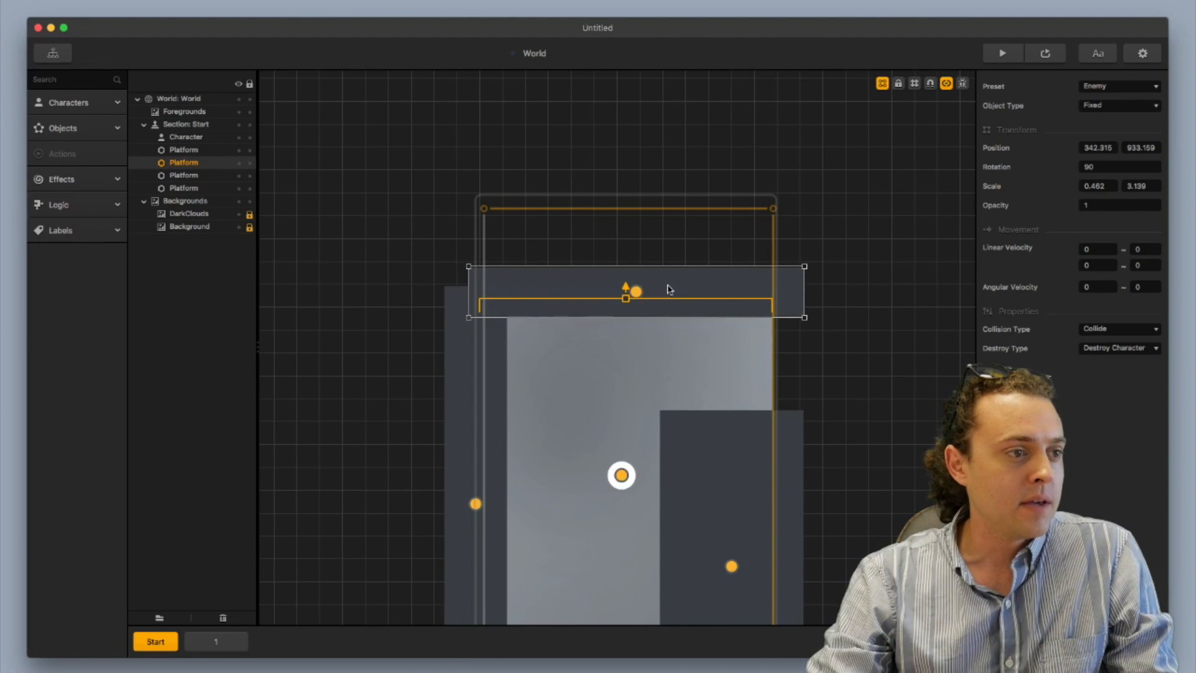
left_click_drag(668, 289, 659, 155)
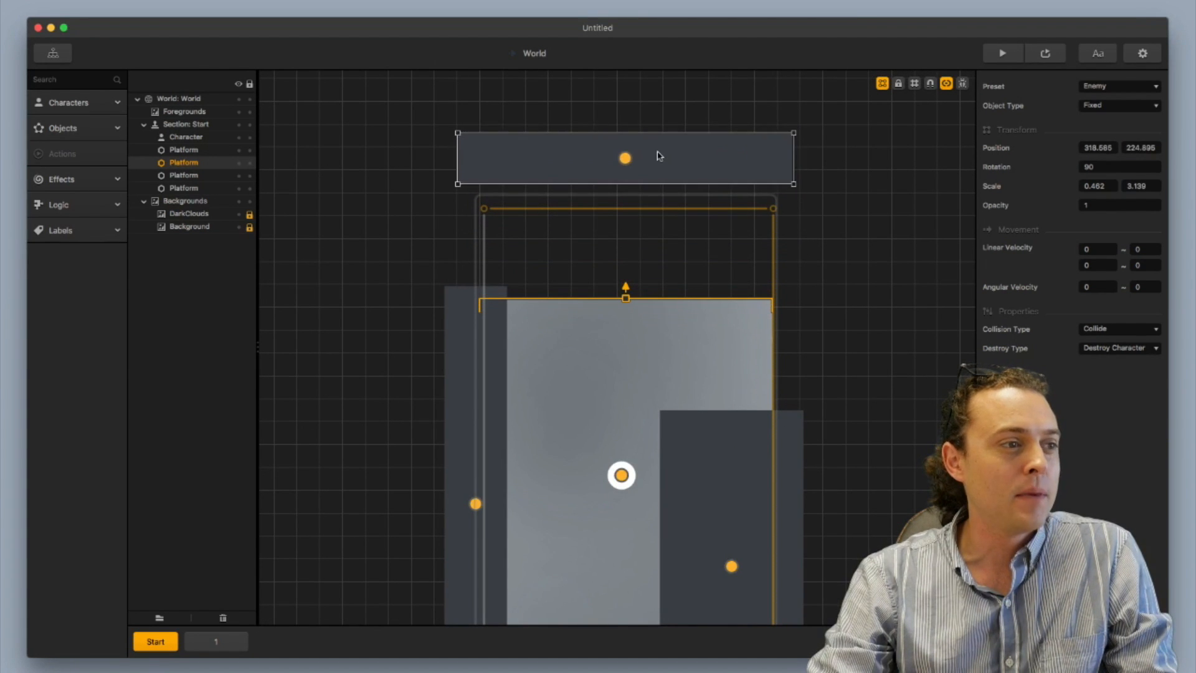
Extend the end of the Start section upward so that it reaches the horizontal bar
scroll(592, 208, "up", 5, "super")
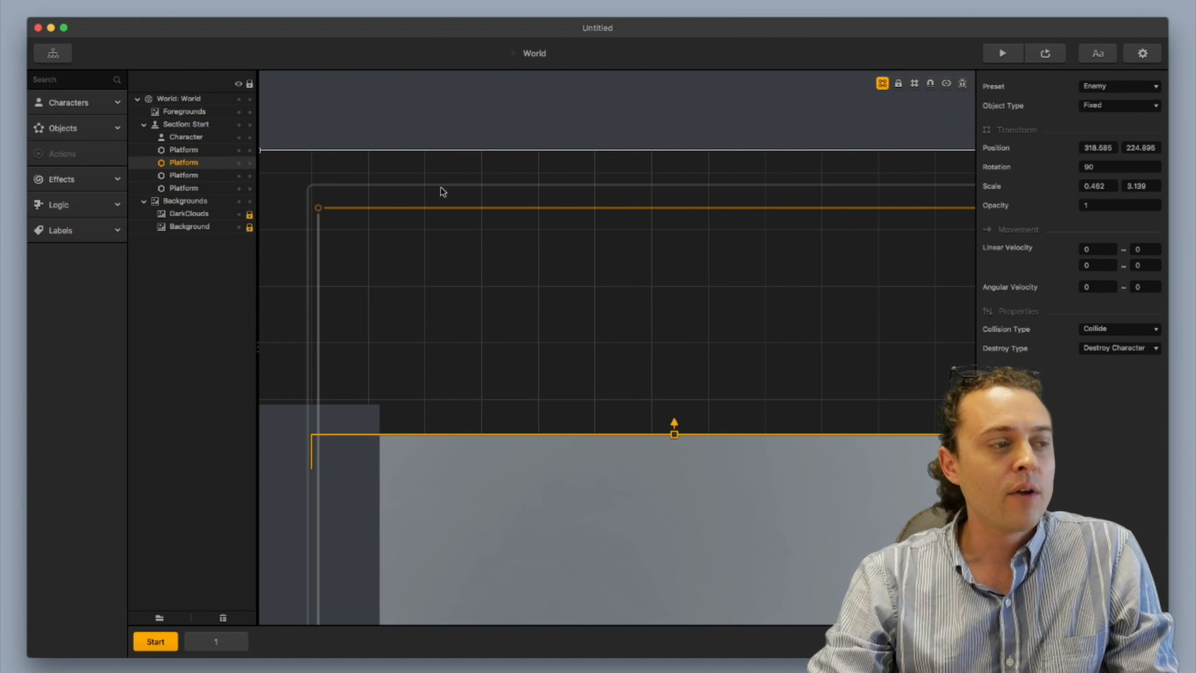
scroll(683, 299, "down", 5, "super")
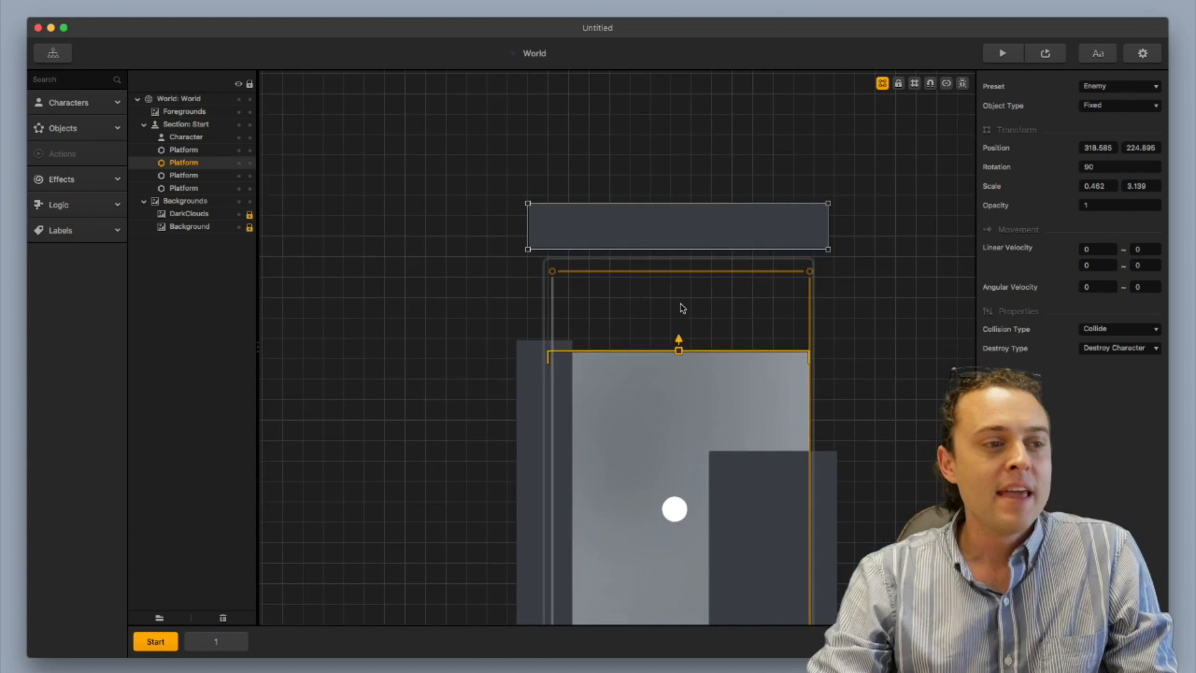
scroll(688, 344, "down", 3, "super")
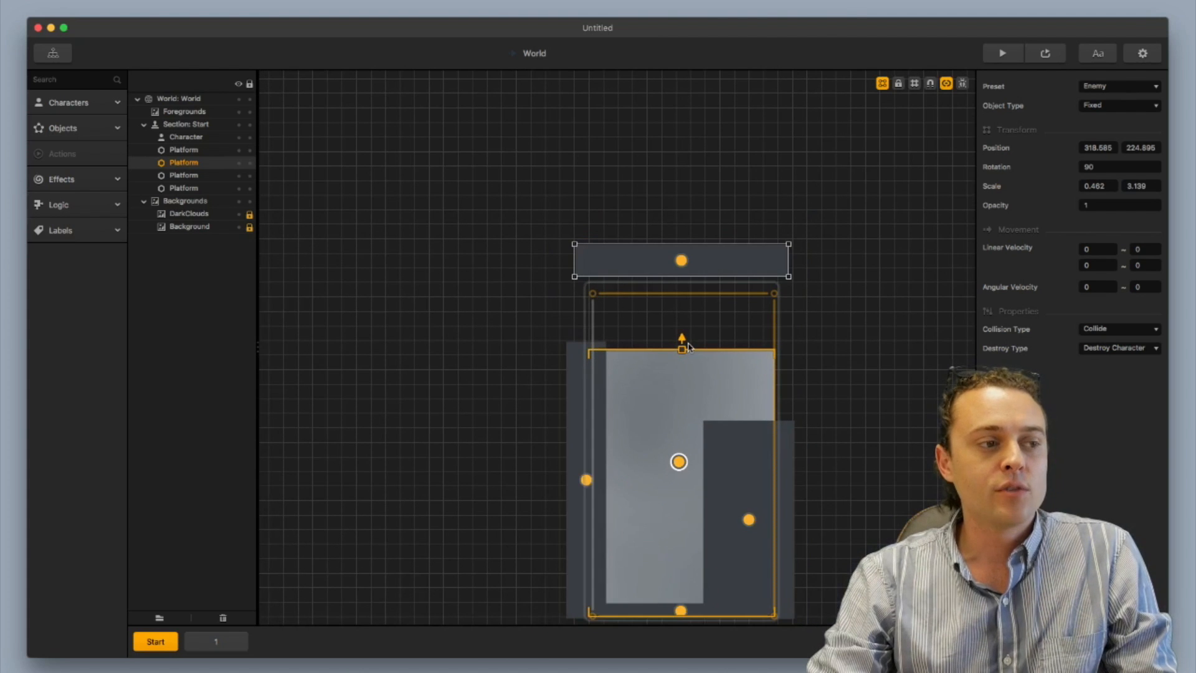
left_click(733, 347)
left_click_drag(728, 339, 672, 189)
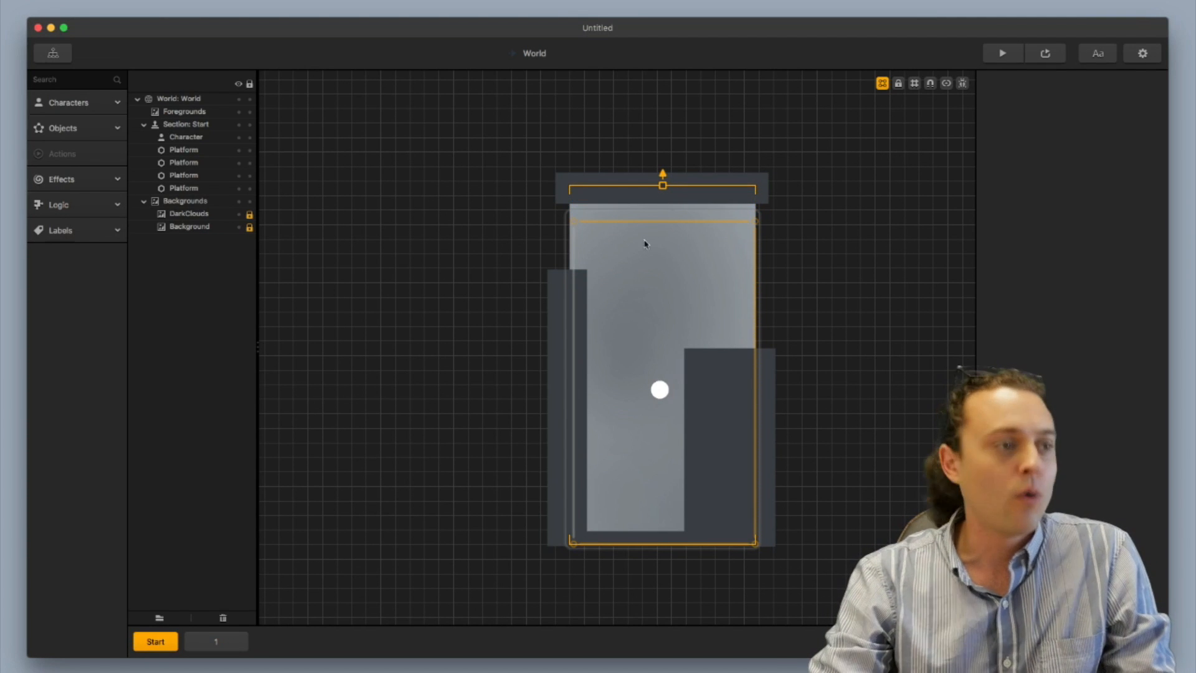
Stretch the left wall up to meet the top bar and set the top bar's preset to Platform
left_click(557, 310)
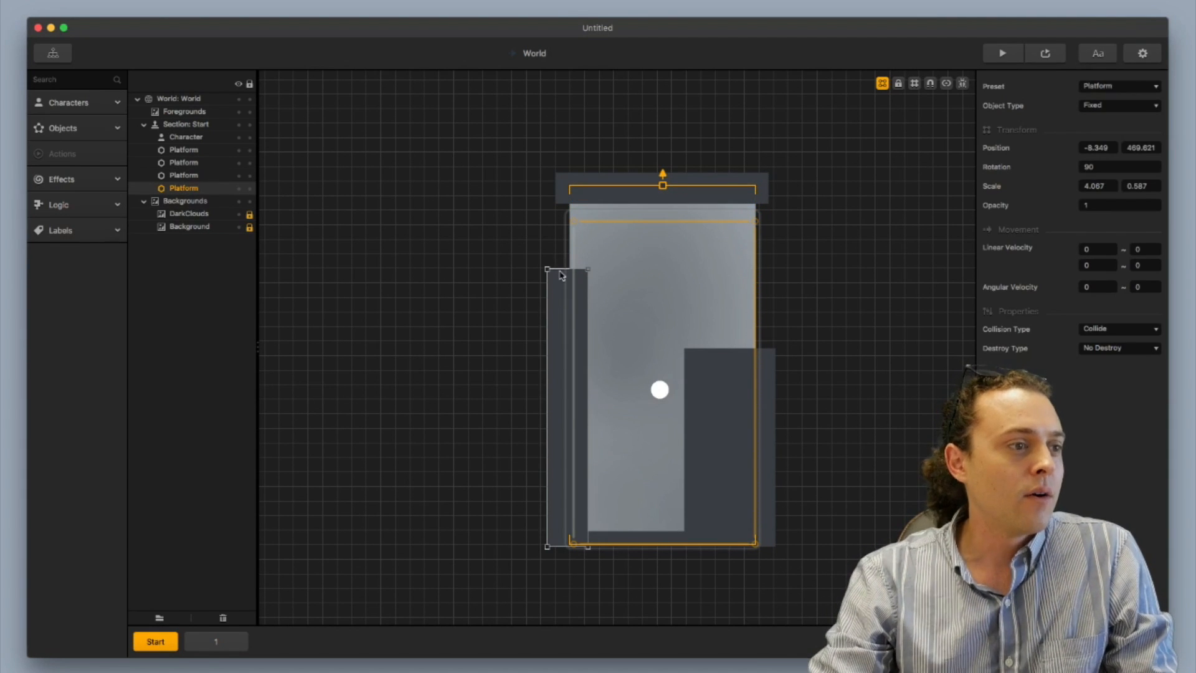
left_click_drag(559, 270, 562, 182)
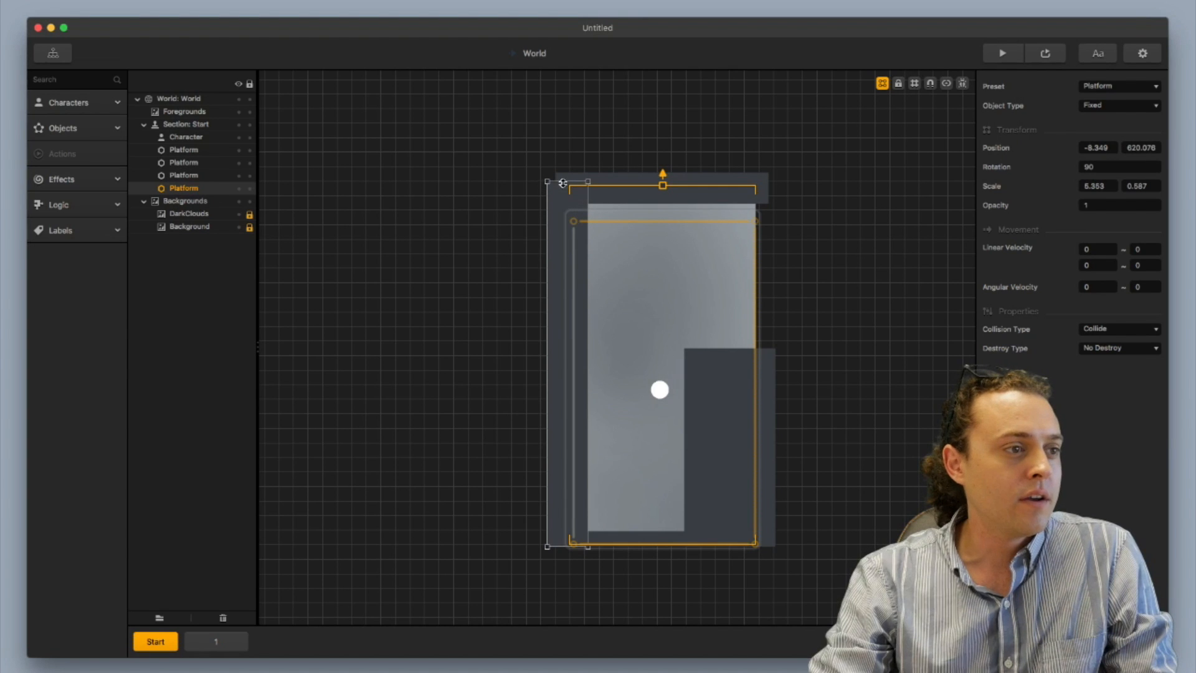
left_click(613, 182)
left_click(1100, 85)
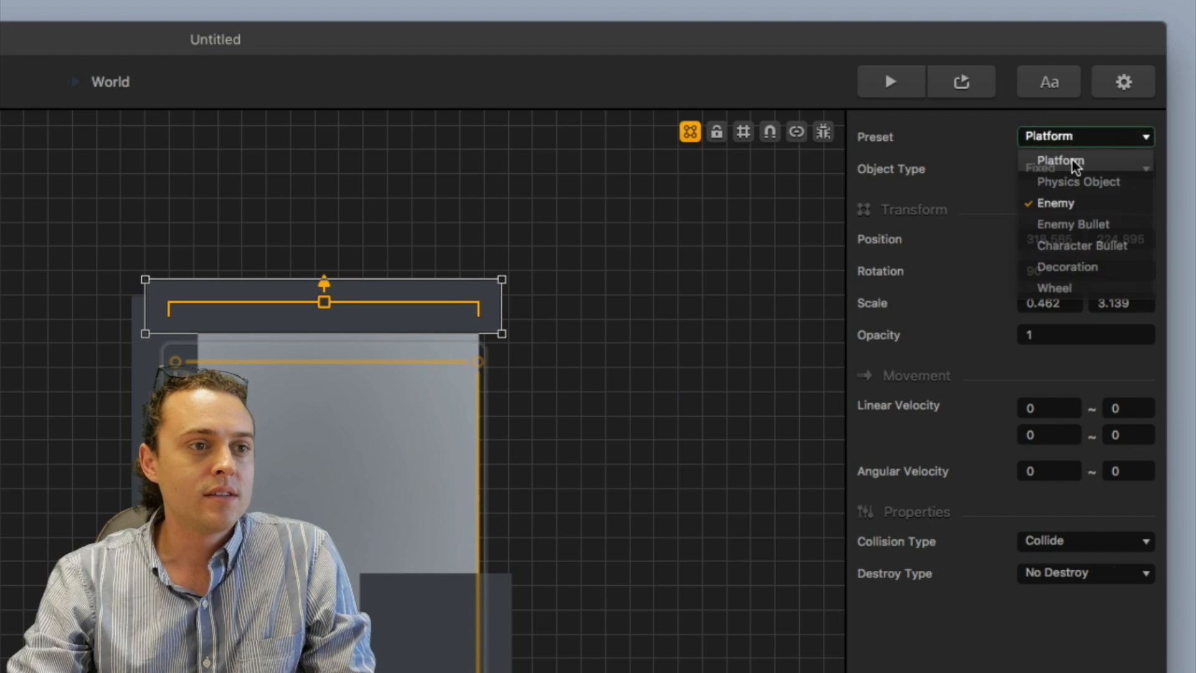
left_click(1075, 163)
Narrow the right wall and stretch it up to the top bar, scale about 5.217 by 0.546, with the Platform preset
left_click(705, 415)
left_click_drag(682, 427, 736, 427)
left_click_drag(771, 347, 755, 196)
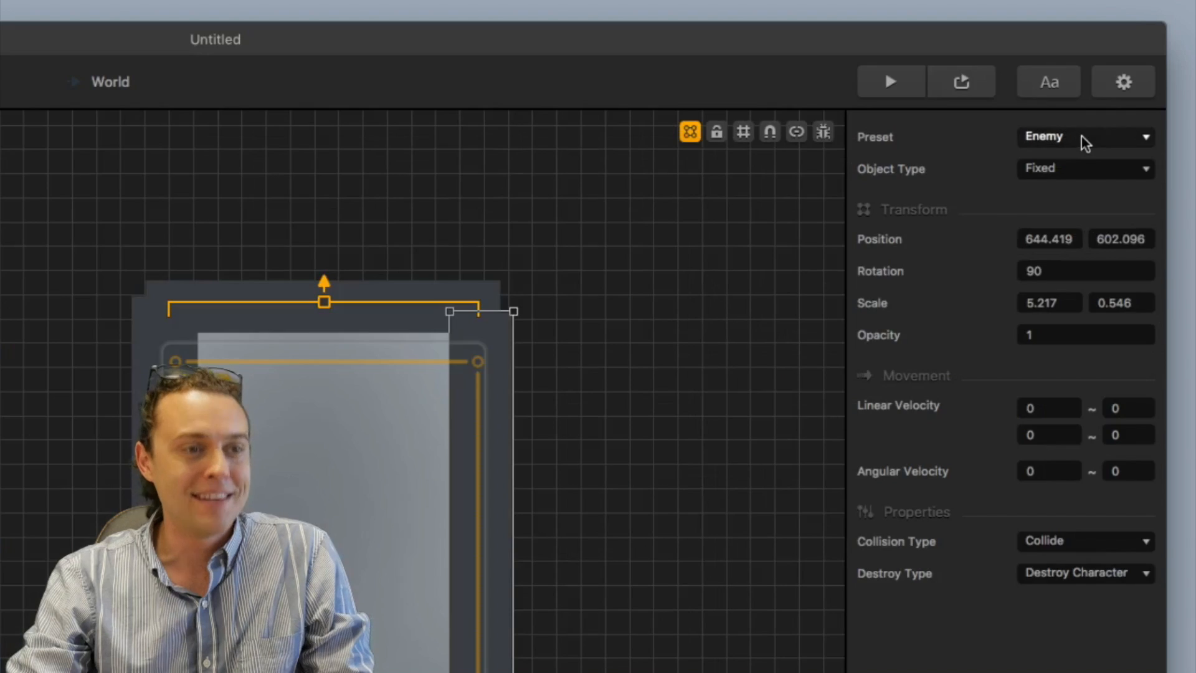
left_click(1117, 88)
left_click(1074, 162)
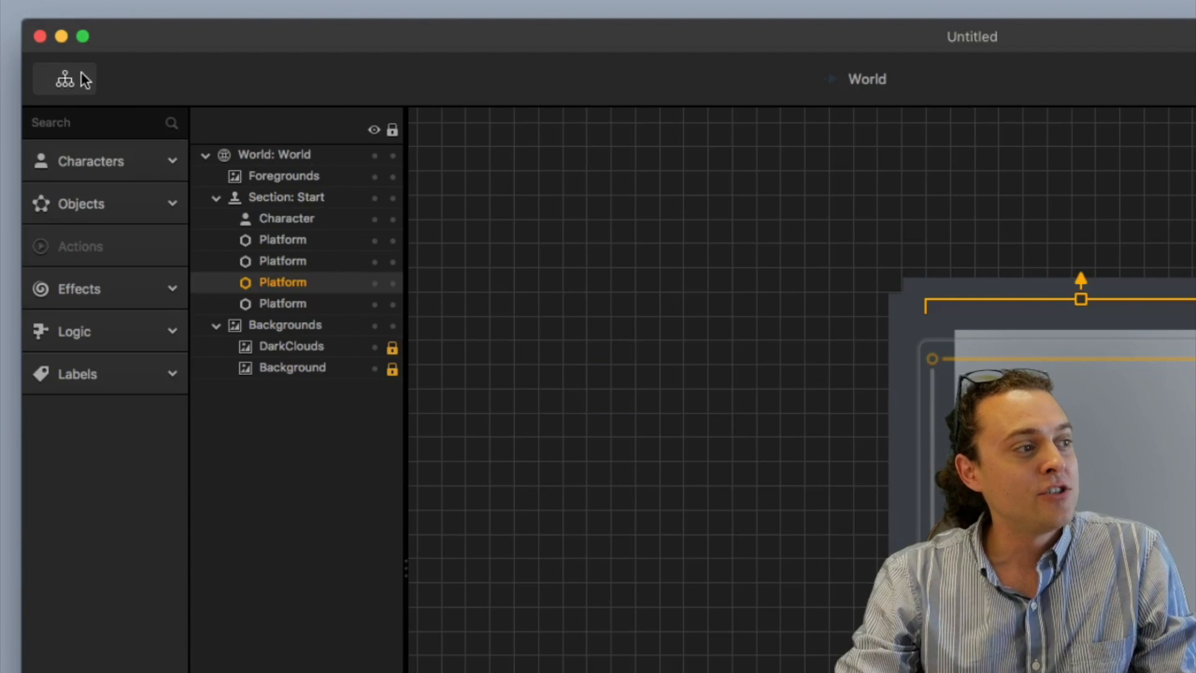
In the game mind map, set the World's Forced Movement Min, Max and Increase all to 0
left_click(61, 52)
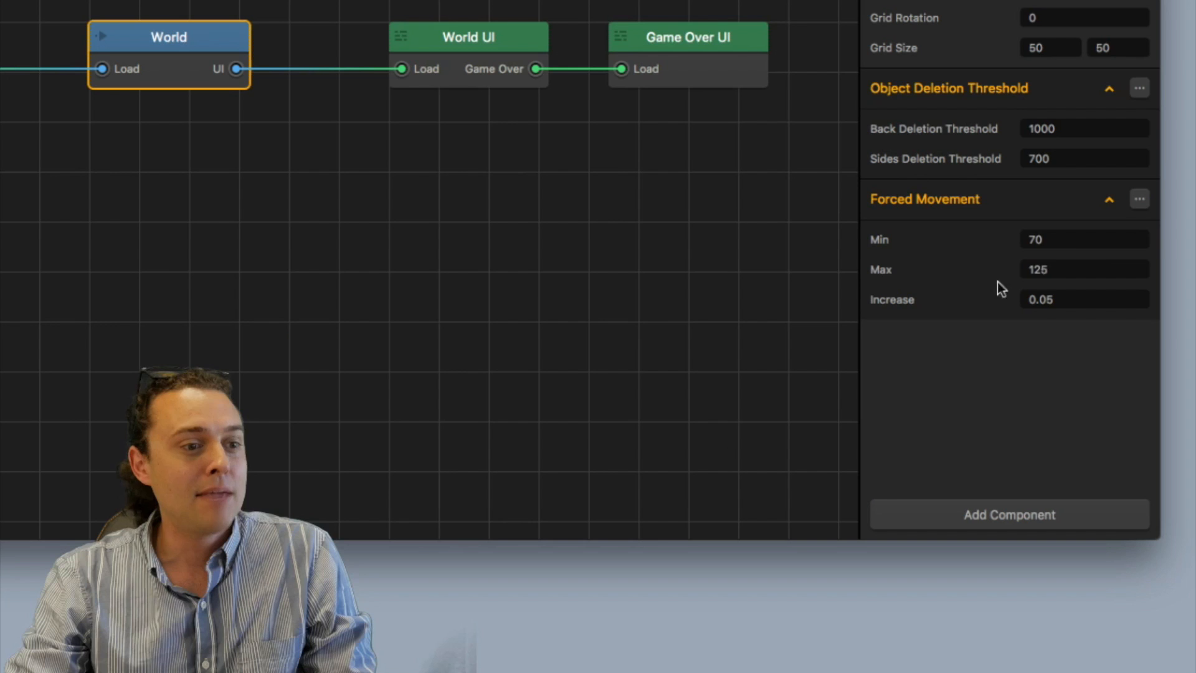
double_click(1128, 464)
key("BackSpace")
type("0")
key("Tab")
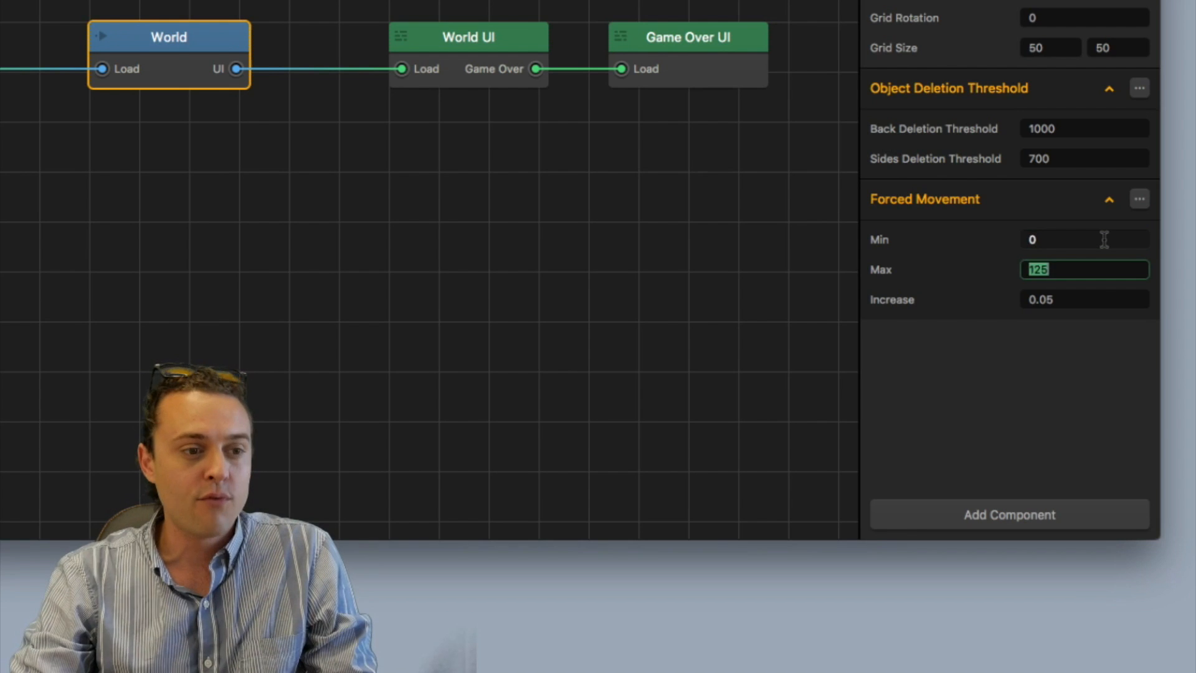
type("0")
key("Tab")
type("0")
left_click(962, 299)
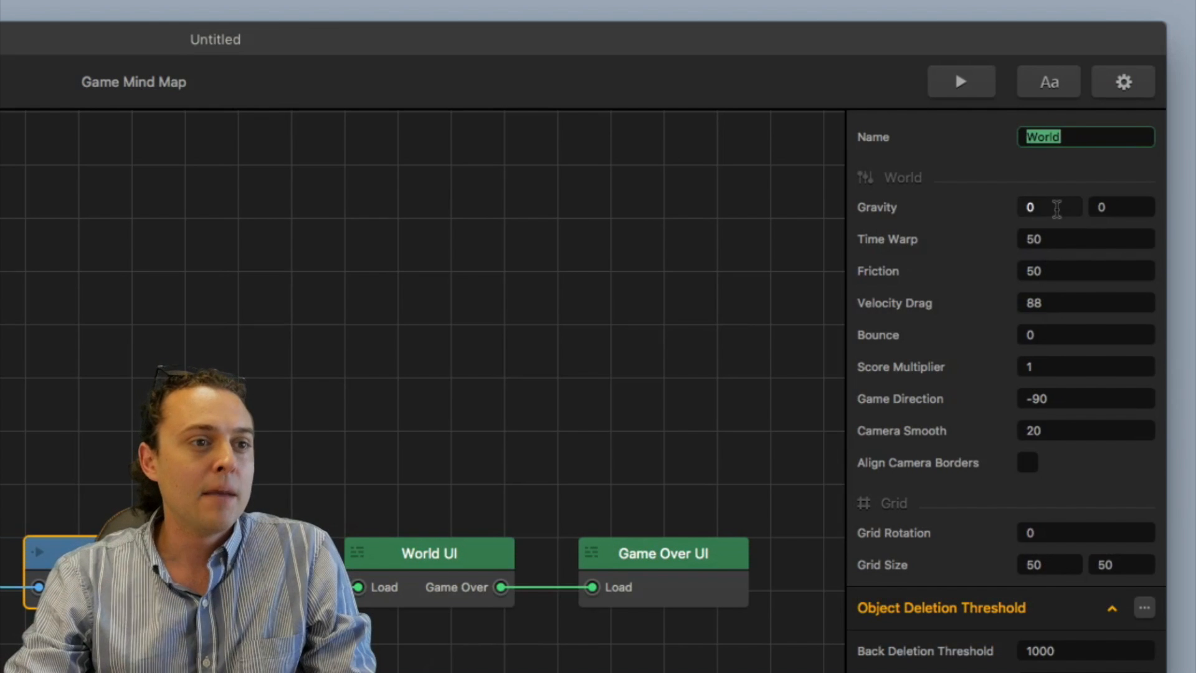
left_click(1065, 176)
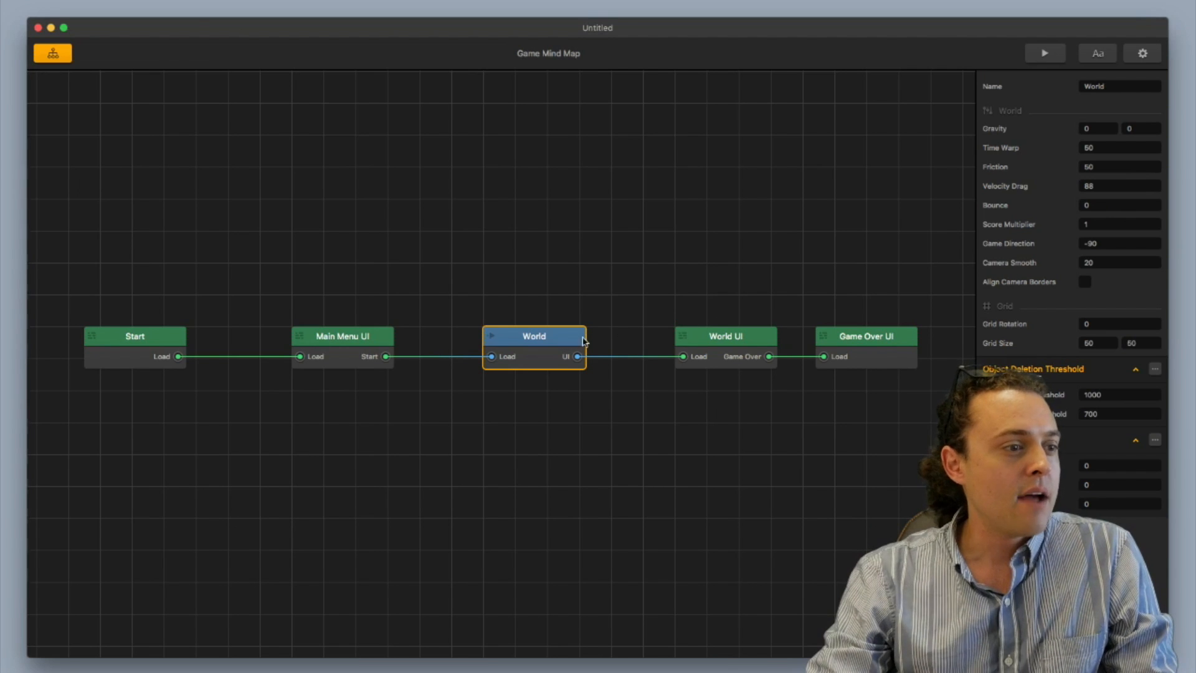
Open the World UI screen and delete its Joystick Touch Area and the TOUCH TO MOVE label
double_click(716, 336)
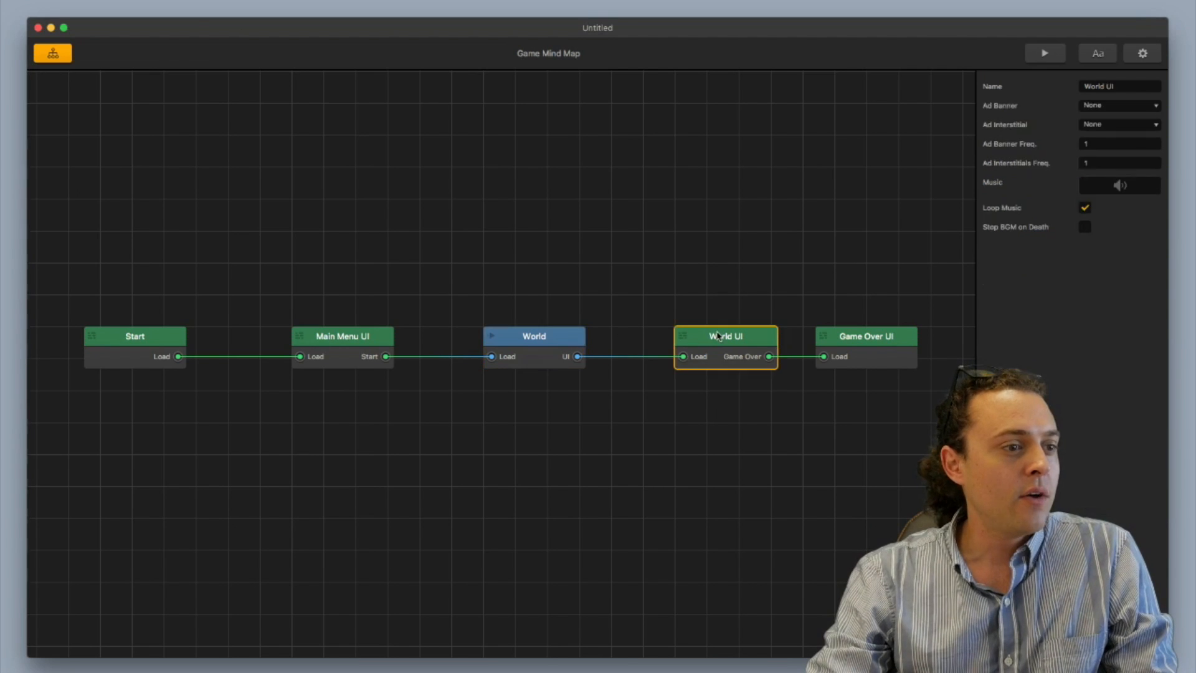
left_click(651, 331)
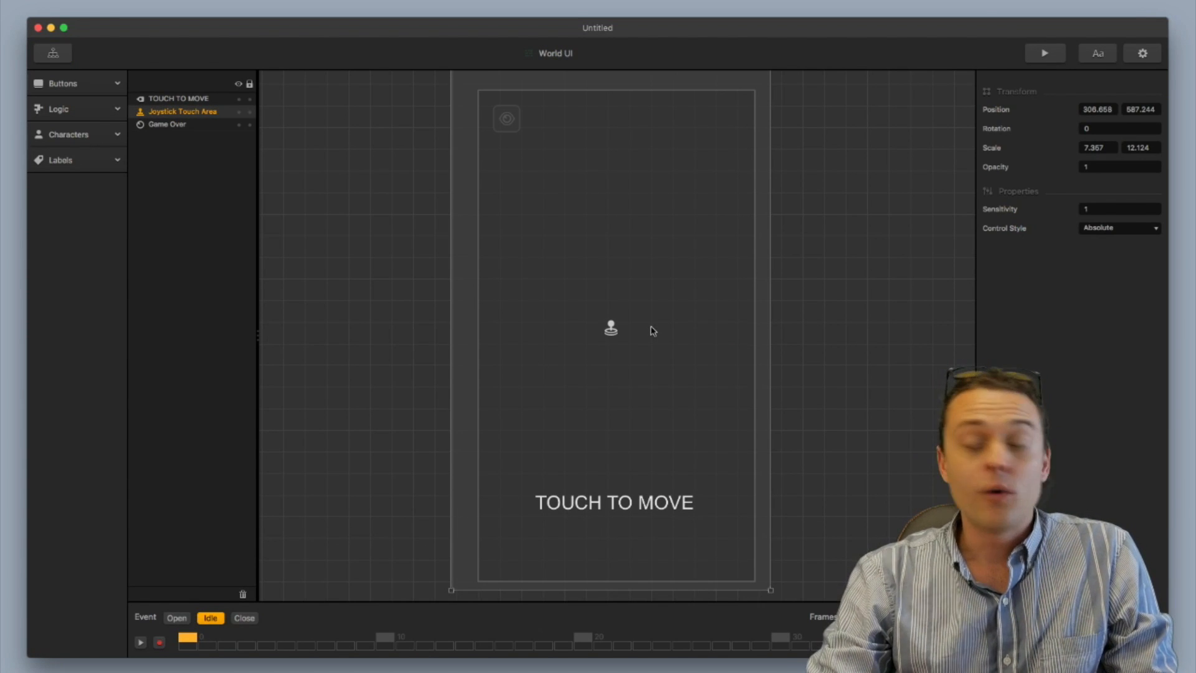
key("BackSpace")
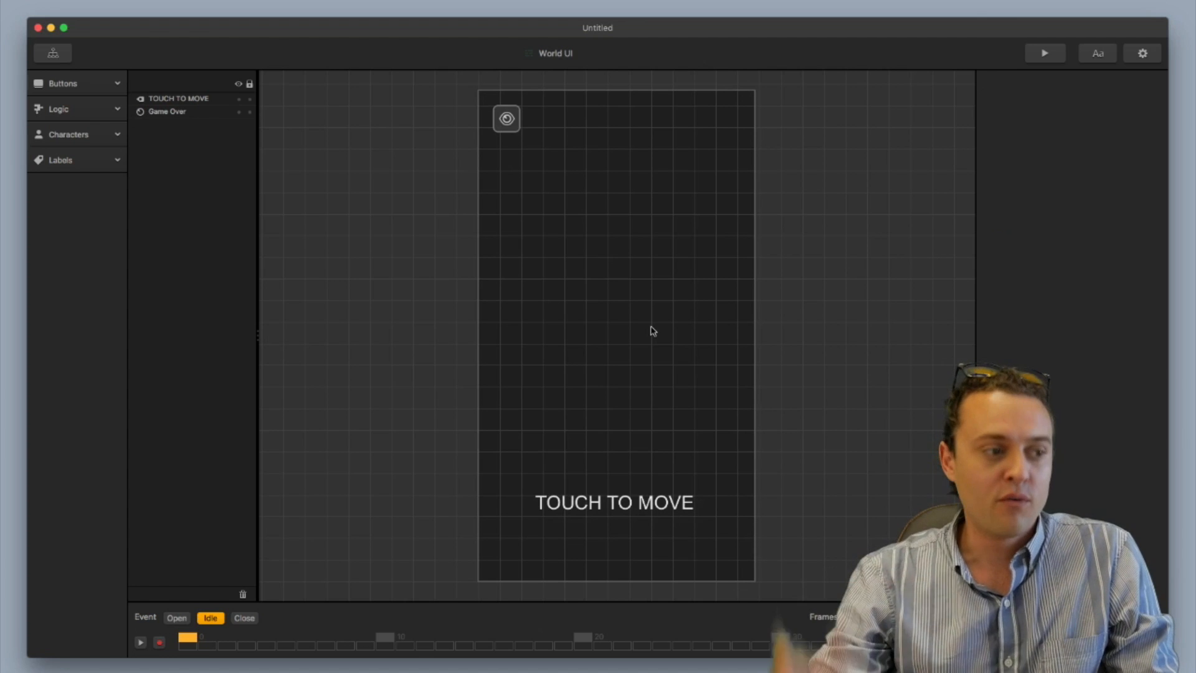
left_click(649, 502)
key("BackSpace")
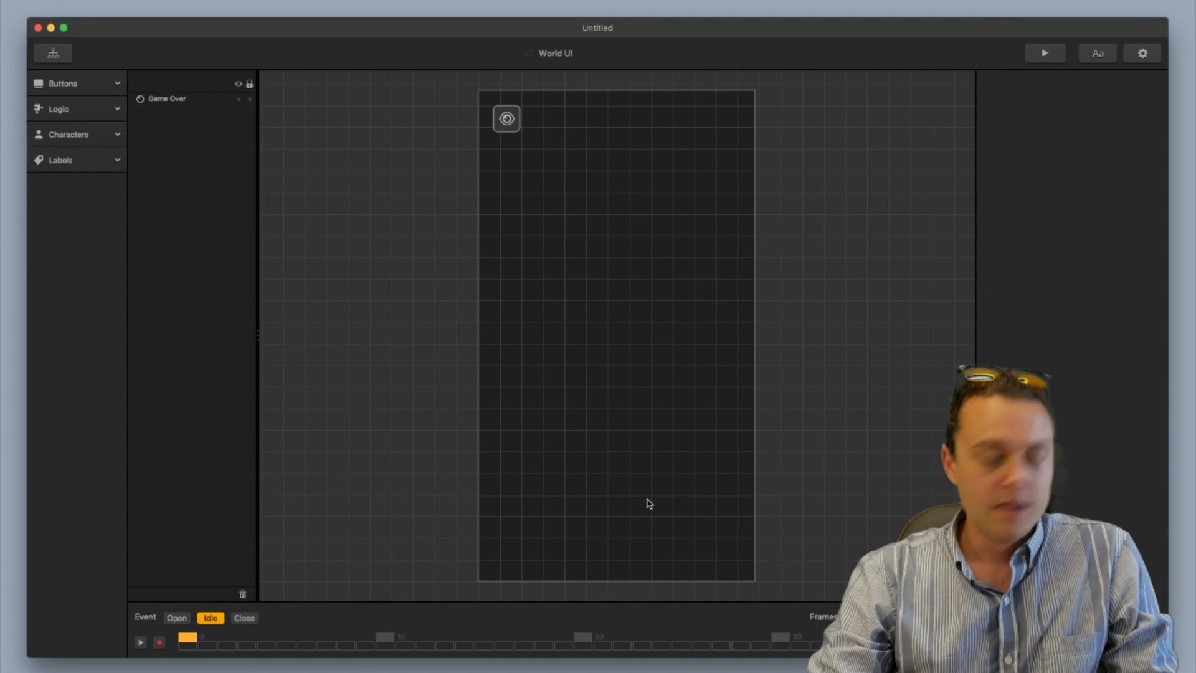
Add a Swipe Control to the World UI and stretch it past the whole screen frame, scale about 7.225 by 12.745
scroll(645, 502, "down", 3)
left_click_drag(645, 502, 627, 454)
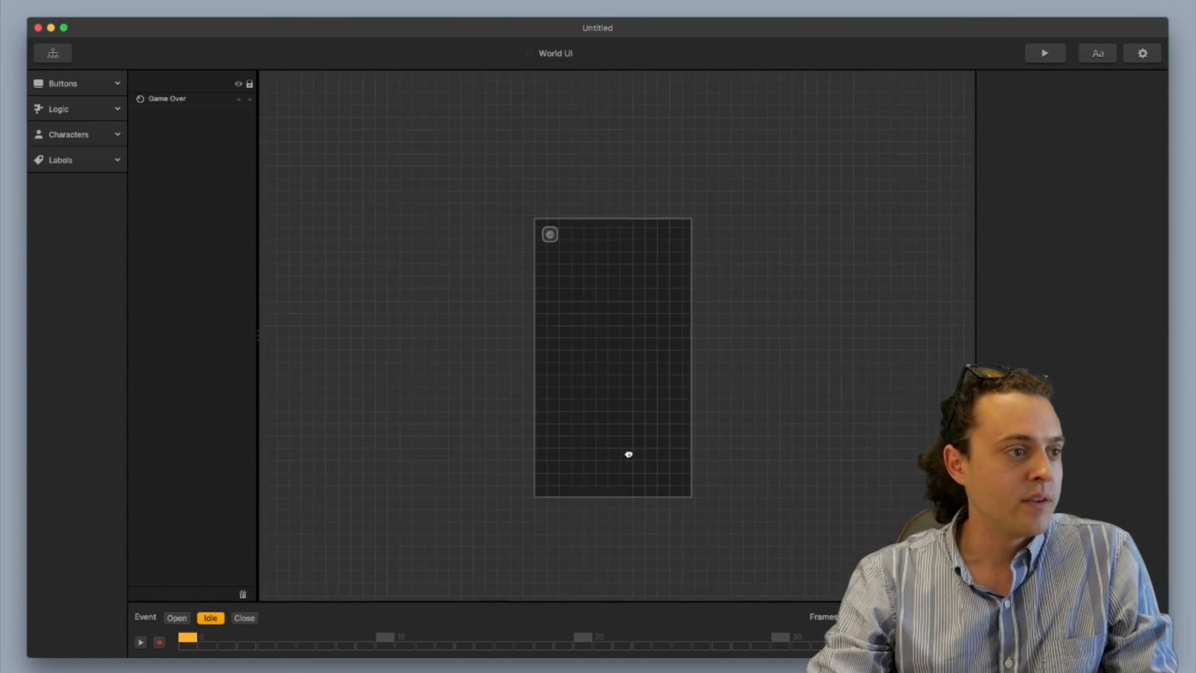
scroll(632, 454, "up", 3)
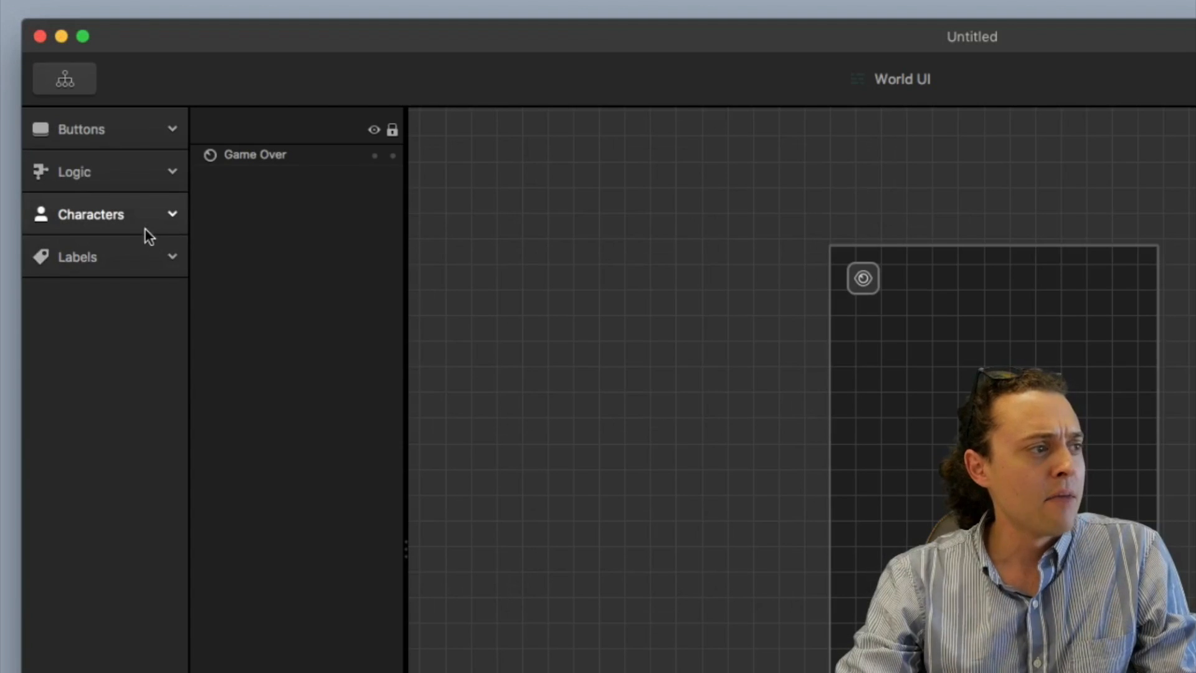
left_click(130, 215)
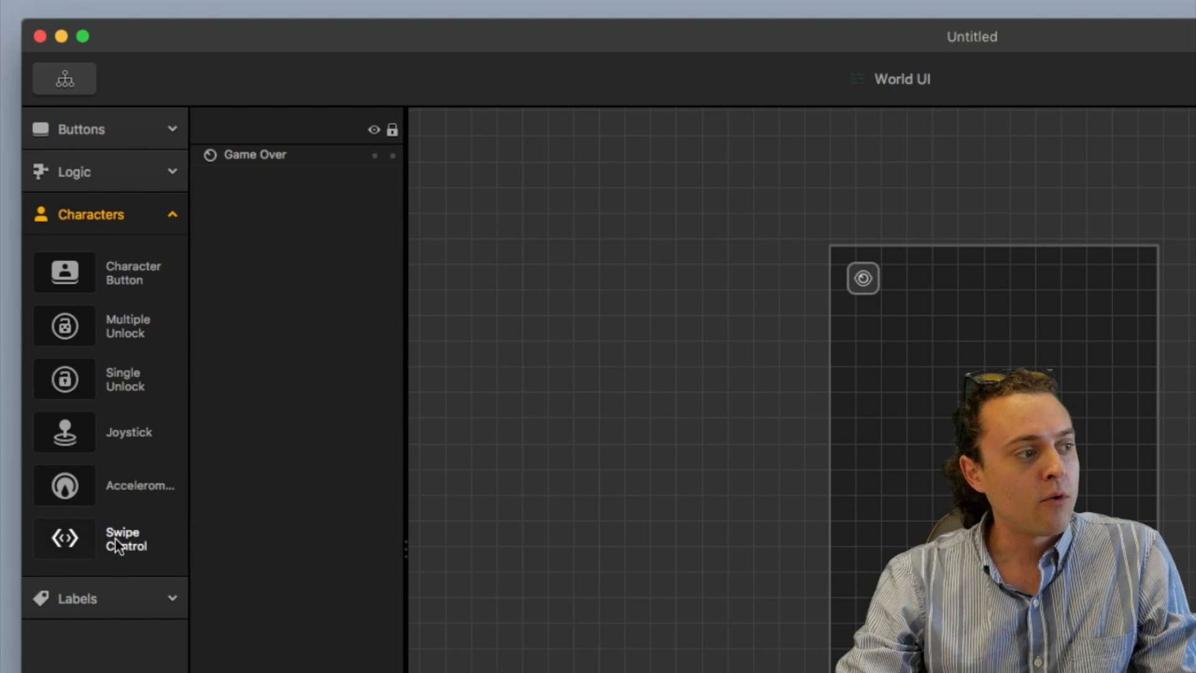
left_click_drag(114, 539, 952, 487)
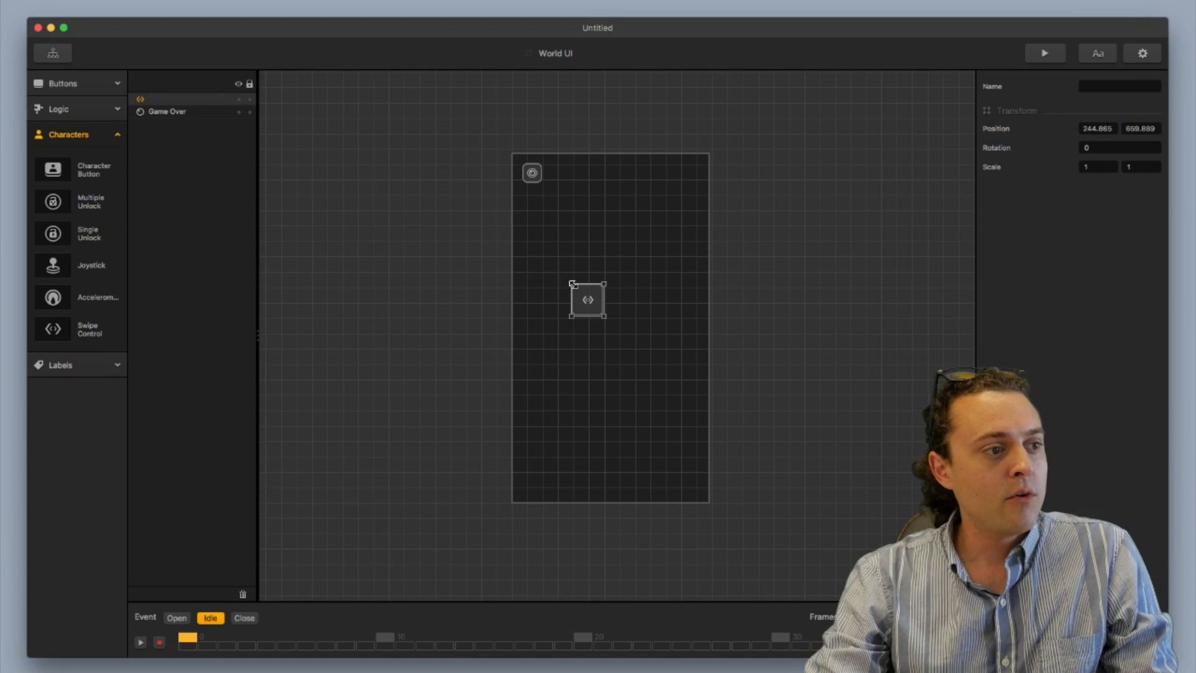
left_click_drag(572, 284, 501, 132)
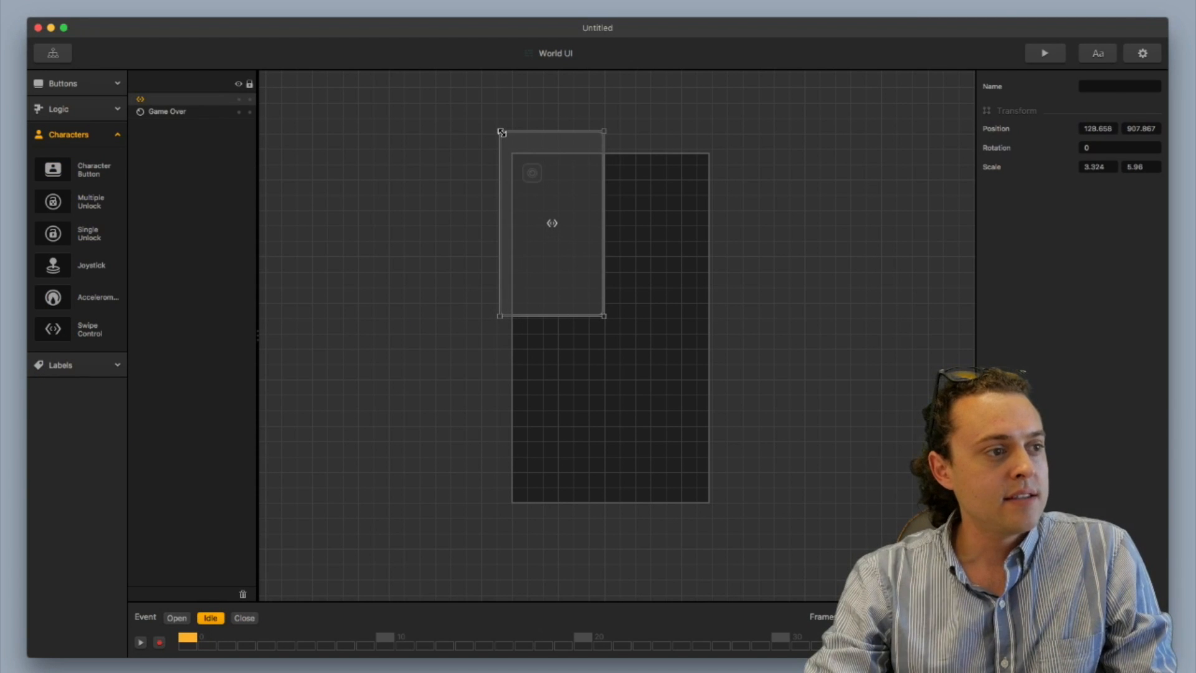
left_click_drag(603, 318, 723, 525)
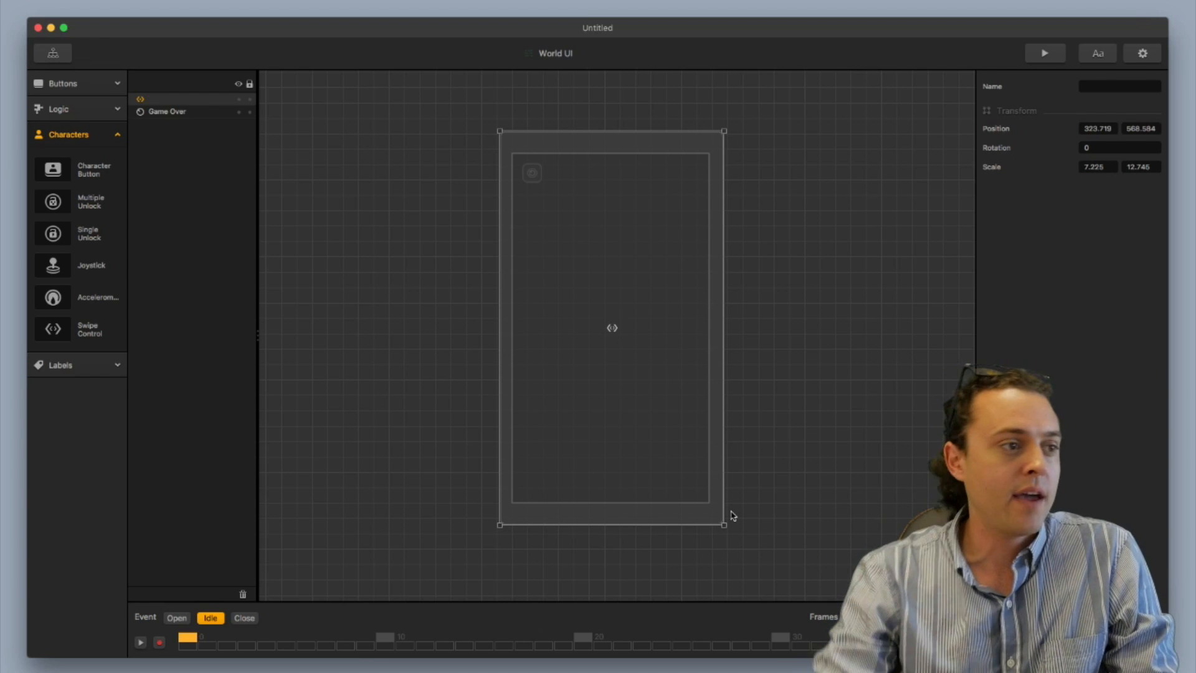
left_click(187, 112)
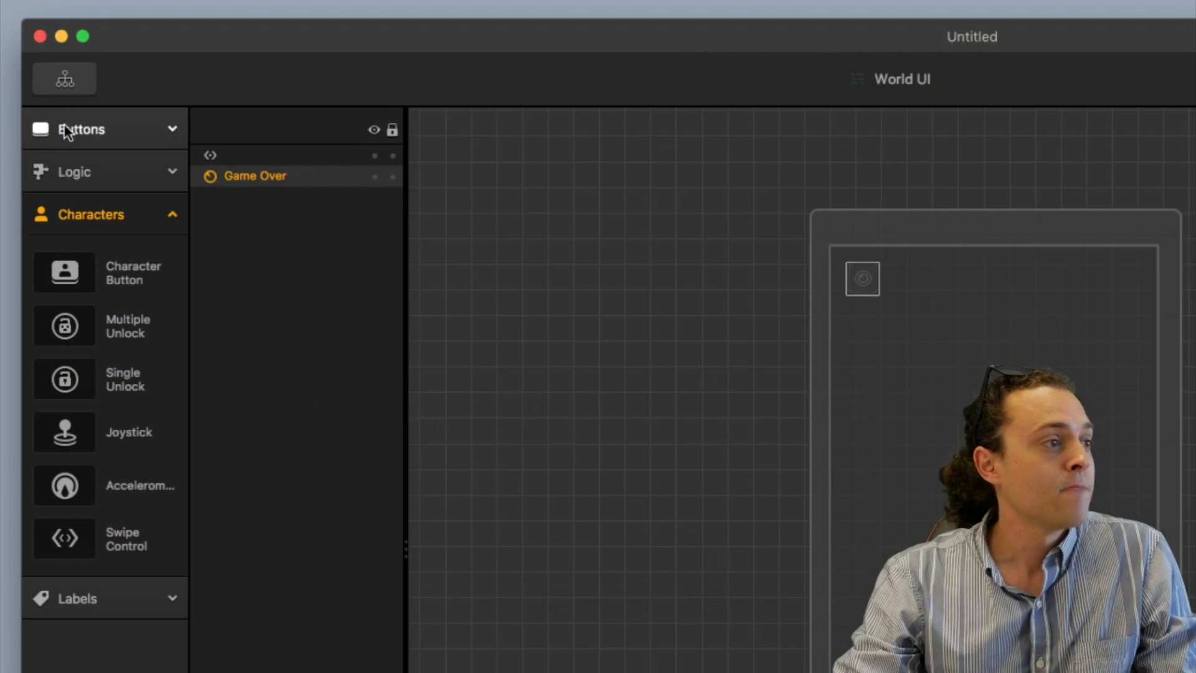
Return to the World scene and turn off Direct Movement and Forced Movement for the character
left_click(62, 86)
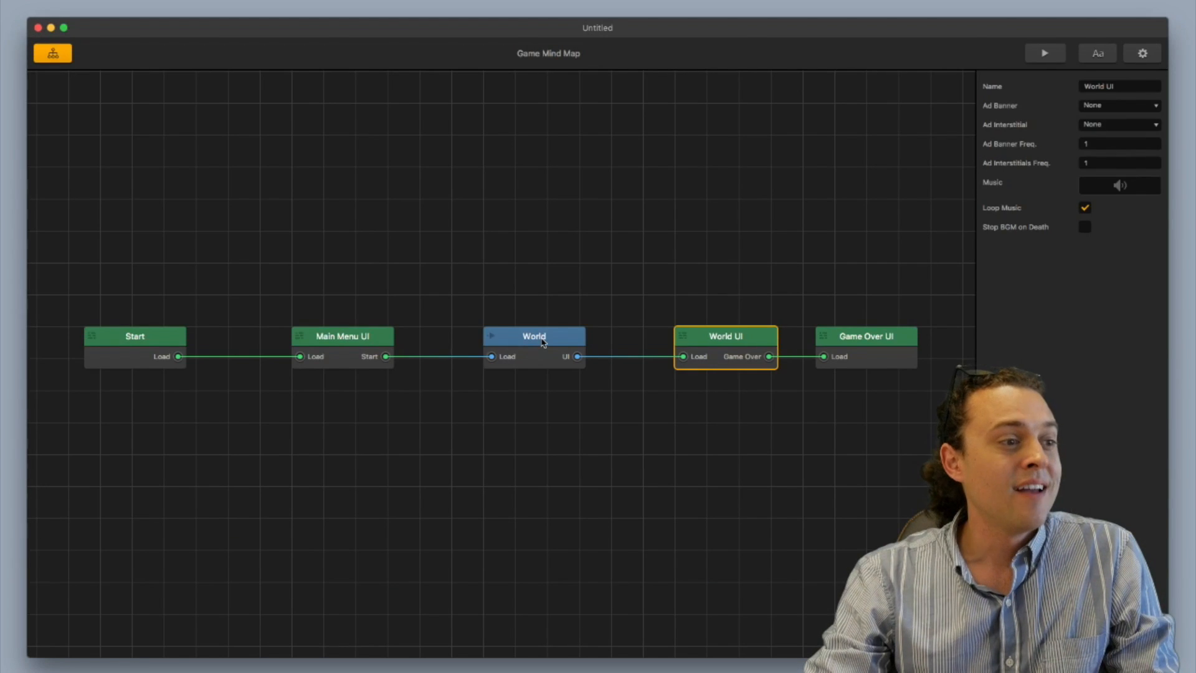
double_click(878, 564)
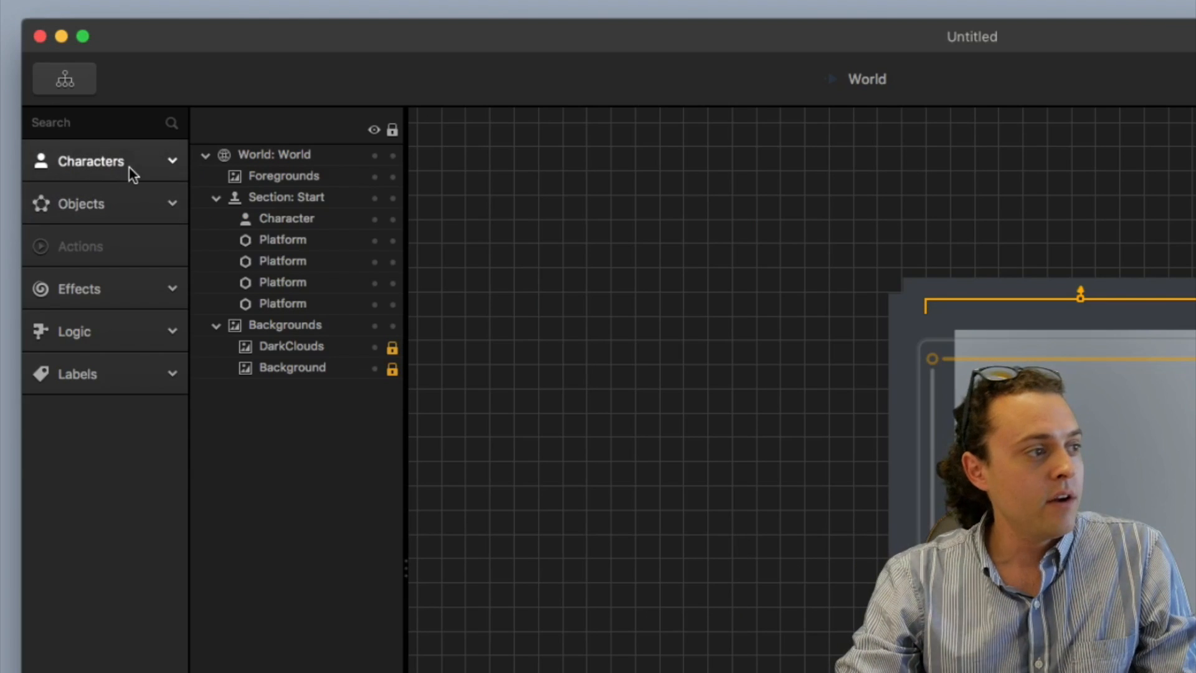
left_click(91, 106)
left_click(139, 217)
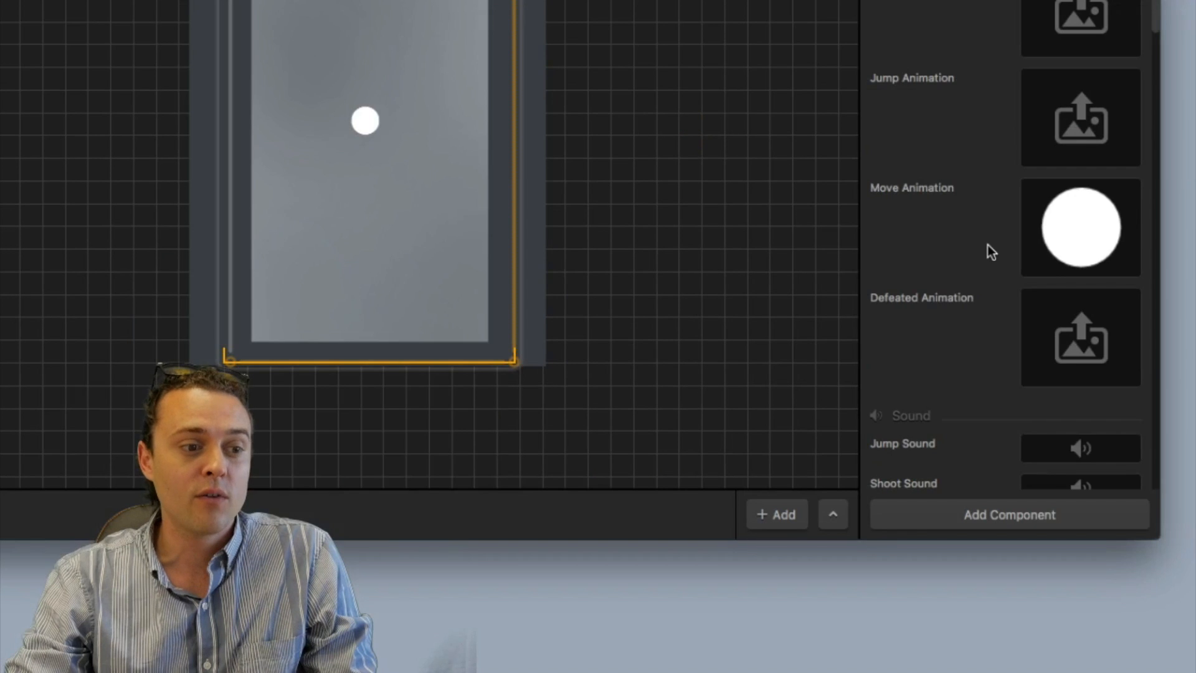
scroll(1056, 489, "down", 12)
scroll(977, 306, "down", 3)
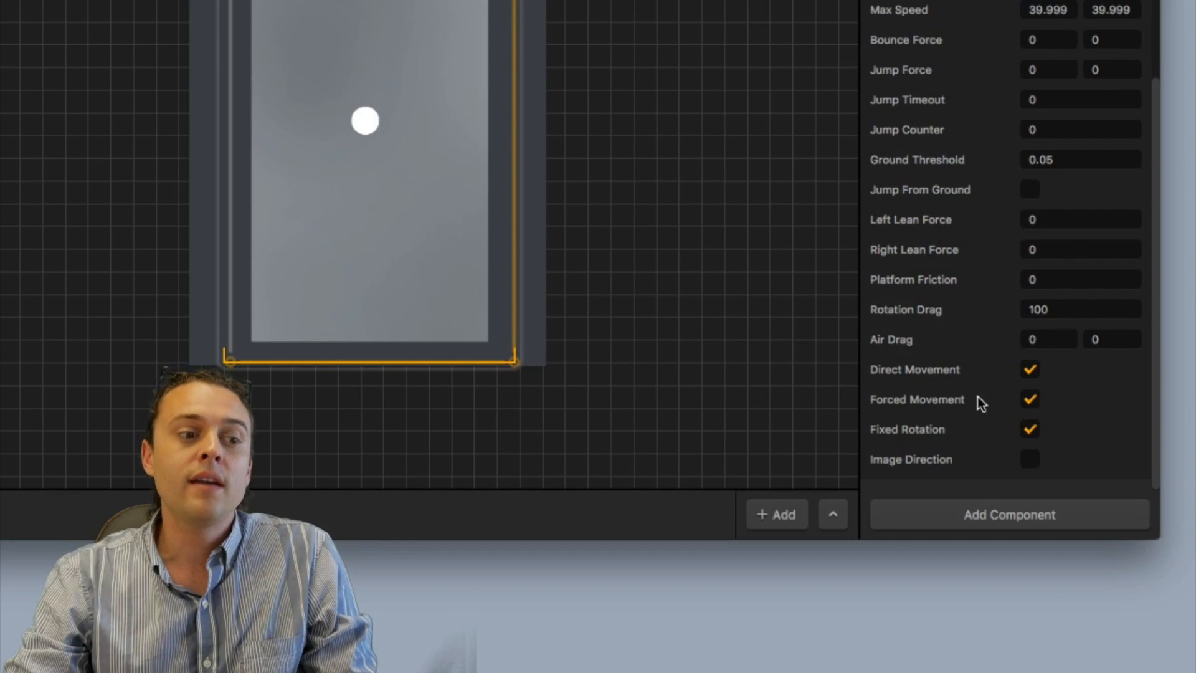
left_click(1028, 371)
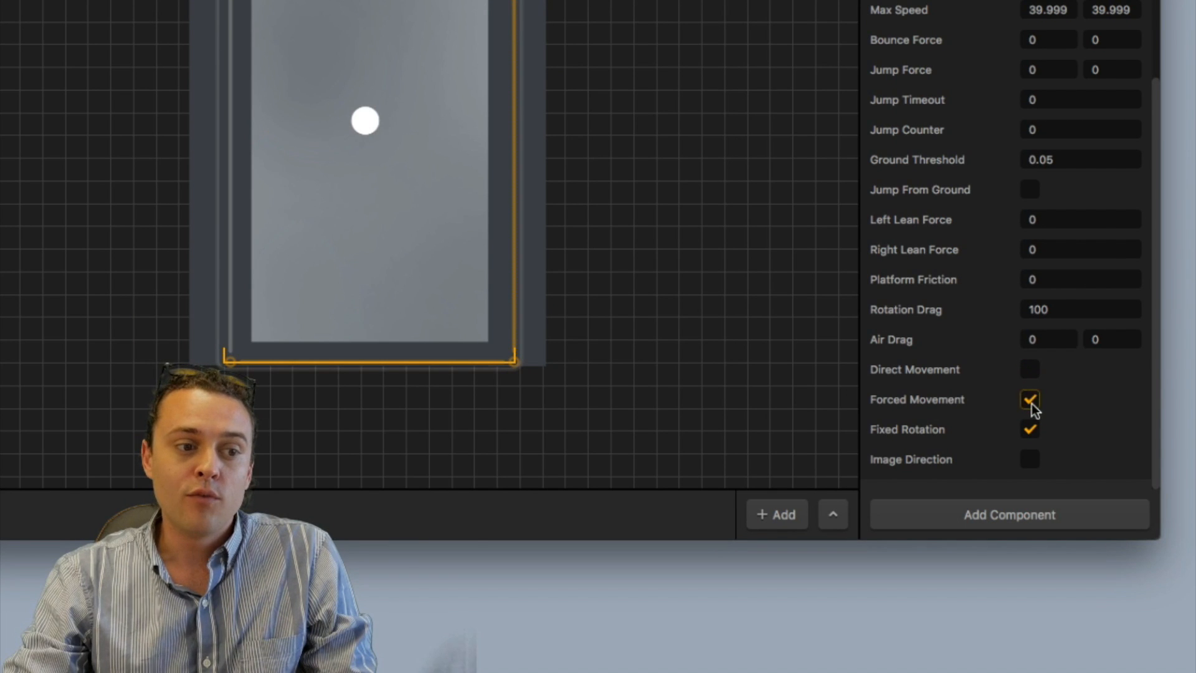
left_click(1030, 399)
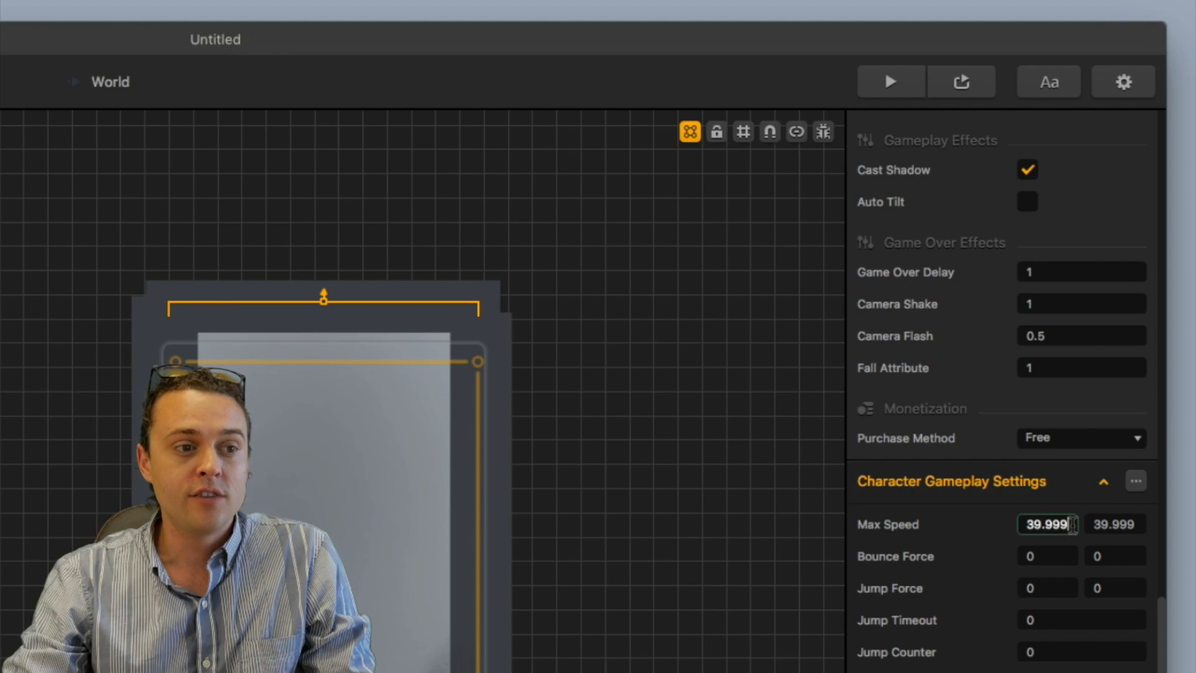
Set both Max Speed values in the Character Gameplay Settings to 0
left_click(1058, 524)
type("0")
key("Tab")
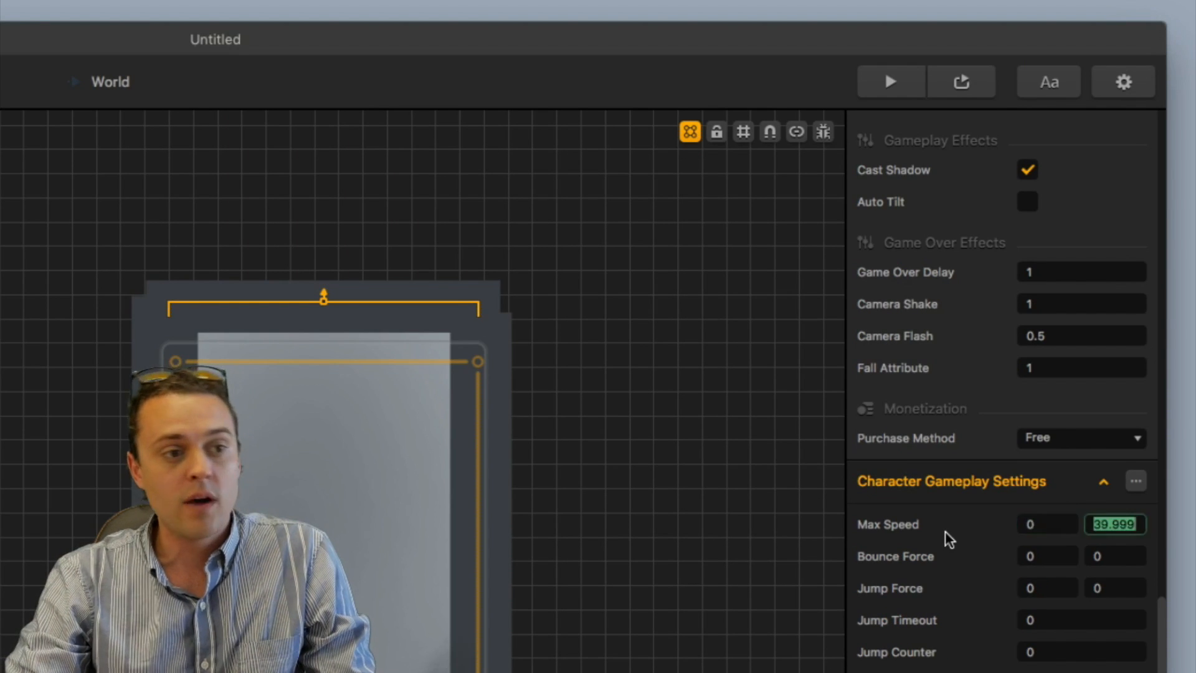
type("0")
key("Tab")
type("0")
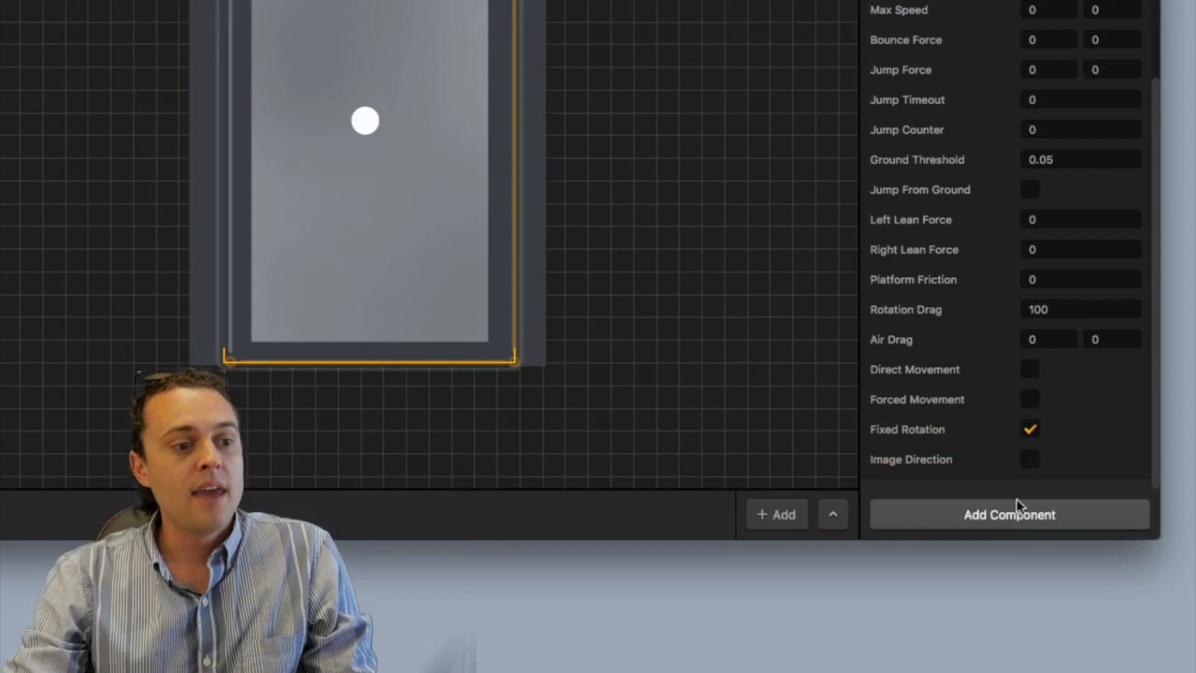
Add an Advanced Move component to the character and name it Swipe Up
left_click(1018, 523)
left_click(1047, 537)
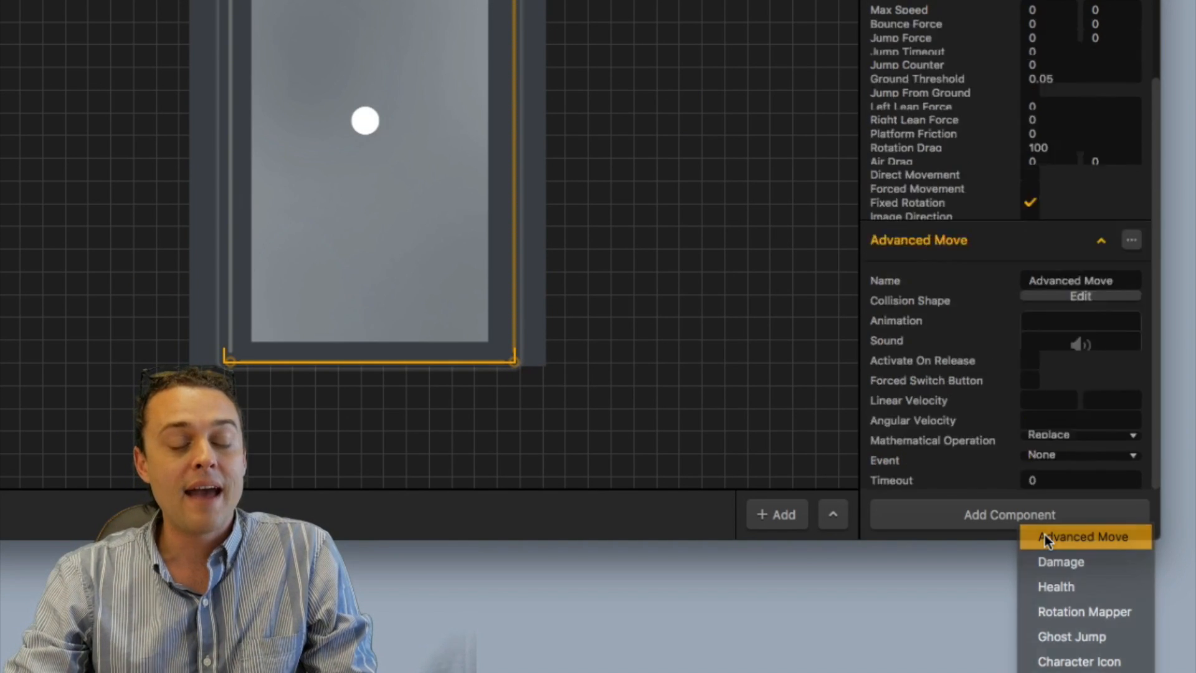
scroll(1000, 381, "down", 10)
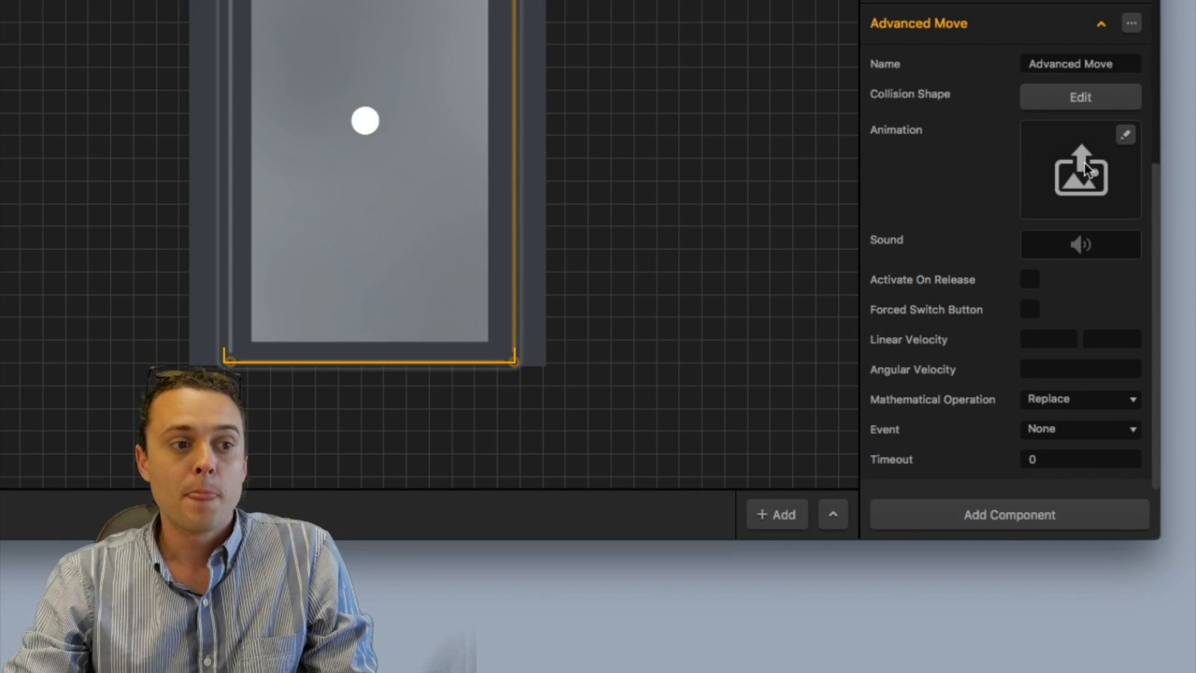
left_click(1115, 64)
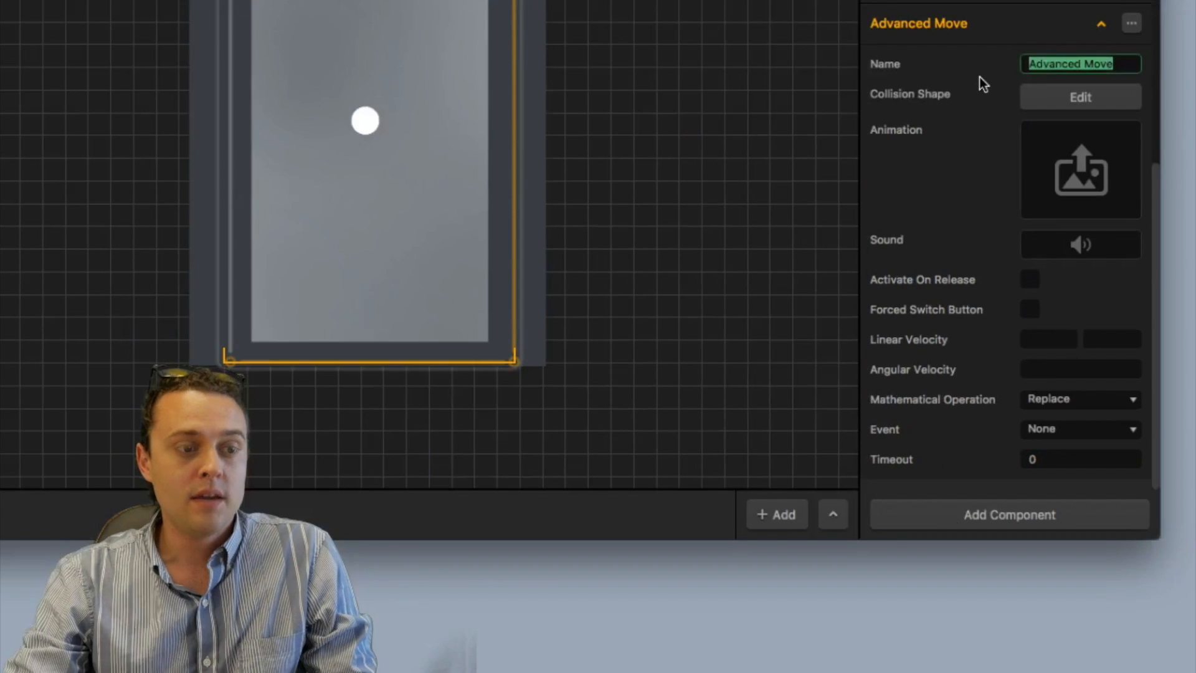
type("S")
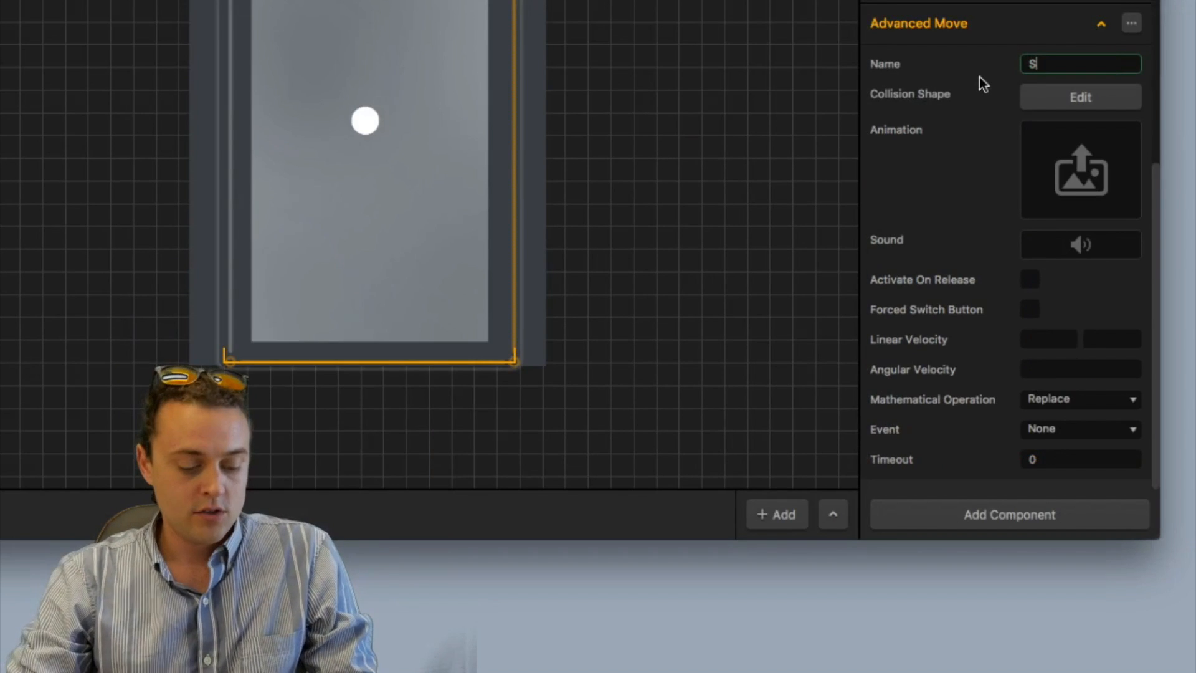
type("wipe Up")
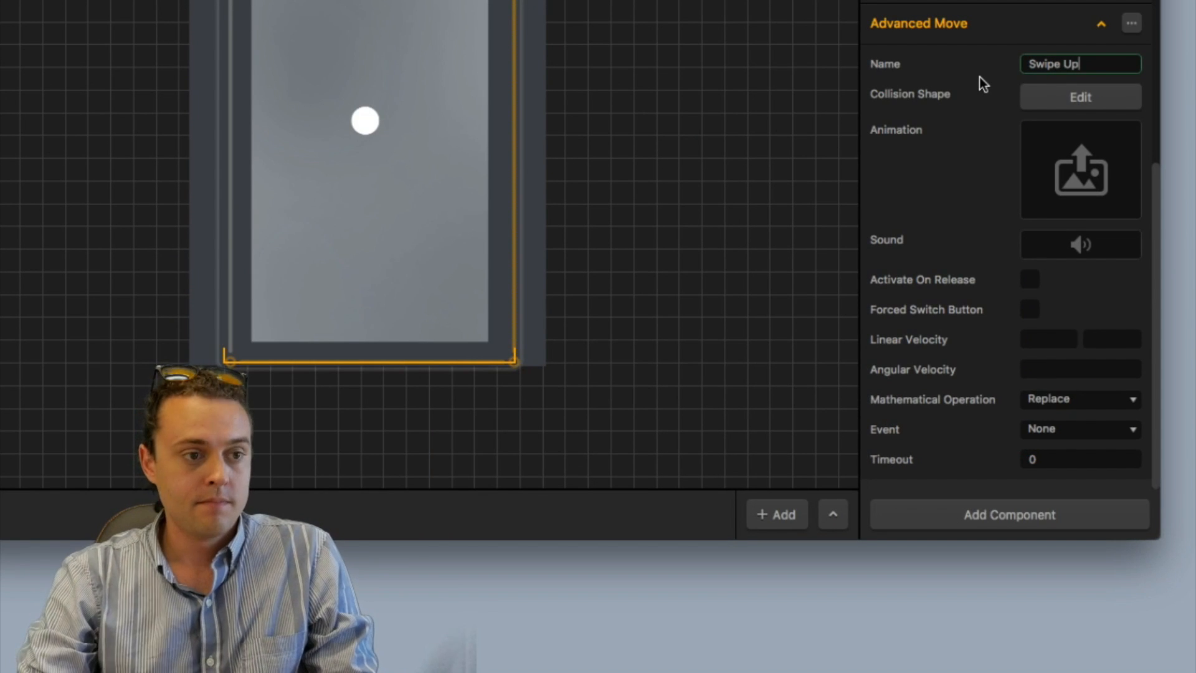
key("Return")
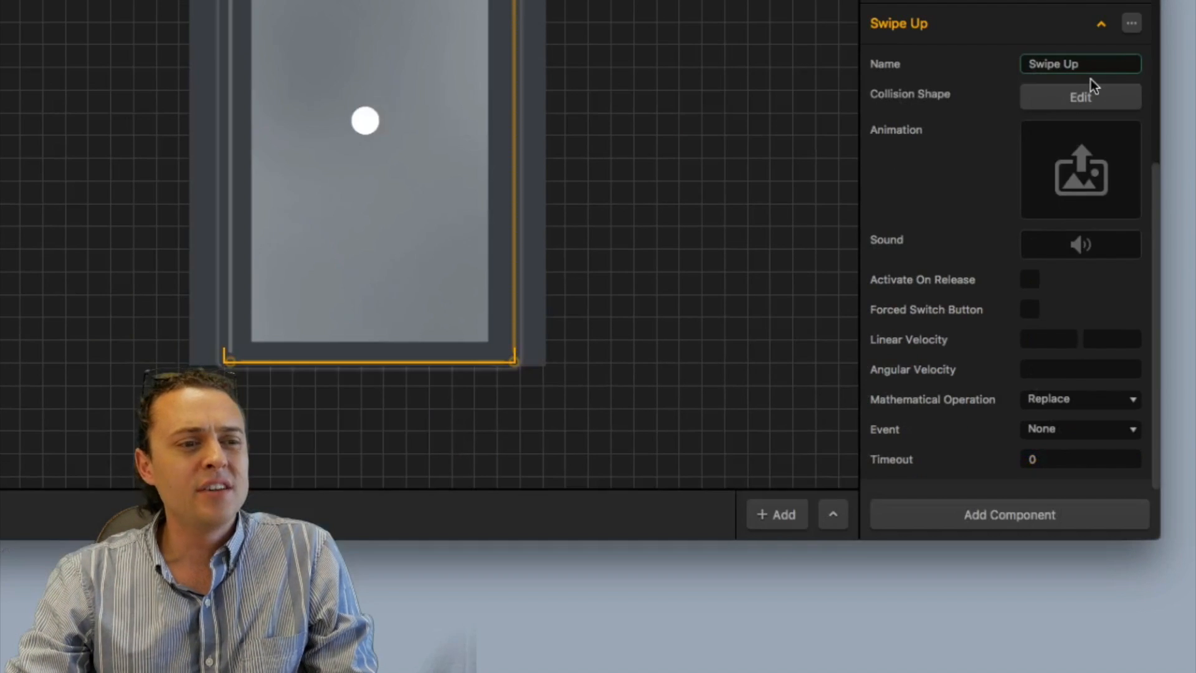
Shorten the Advanced Move component's name to Up
key("BackSpace")
key("BackSpace")
key("BackSpace")
key("BackSpace")
key("BackSpace")
key("BackSpace")
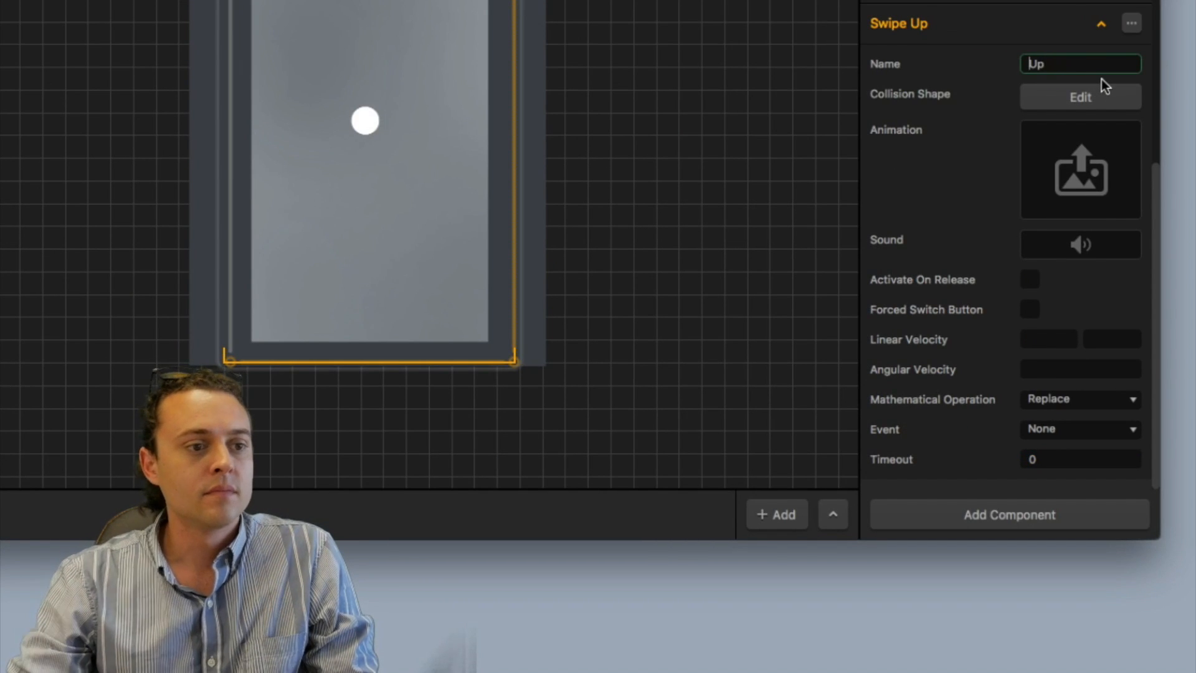
key("Return")
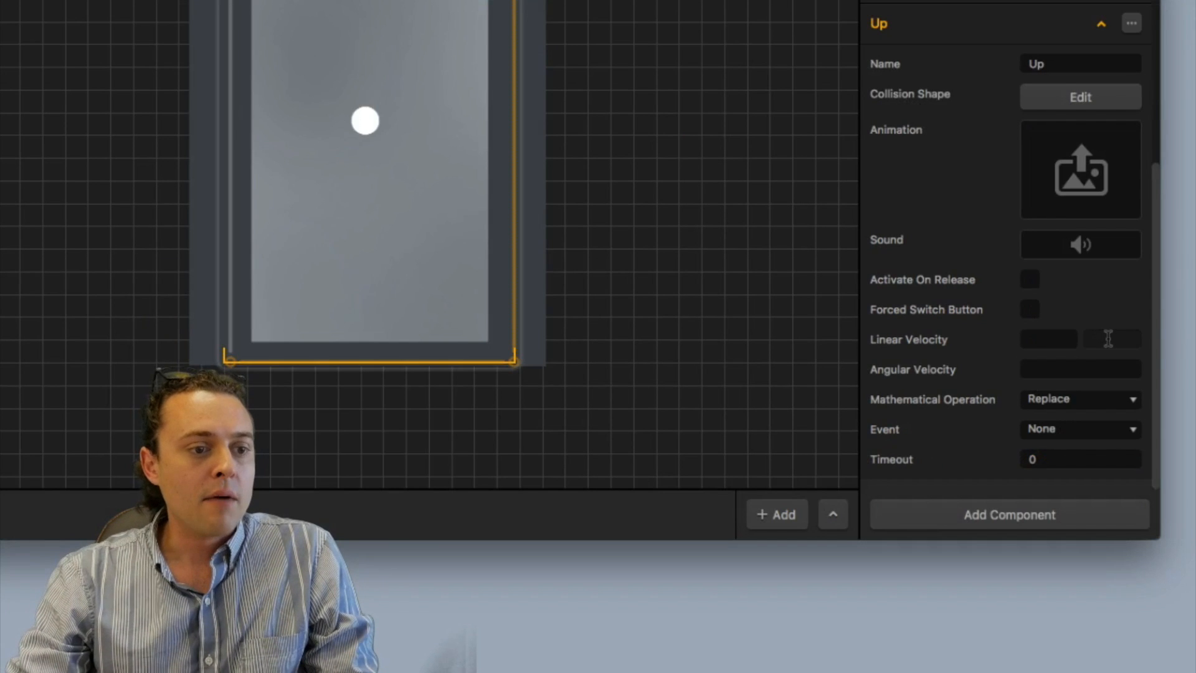
Set the second Linear Velocity value of the Up move to 100
left_click(1108, 340)
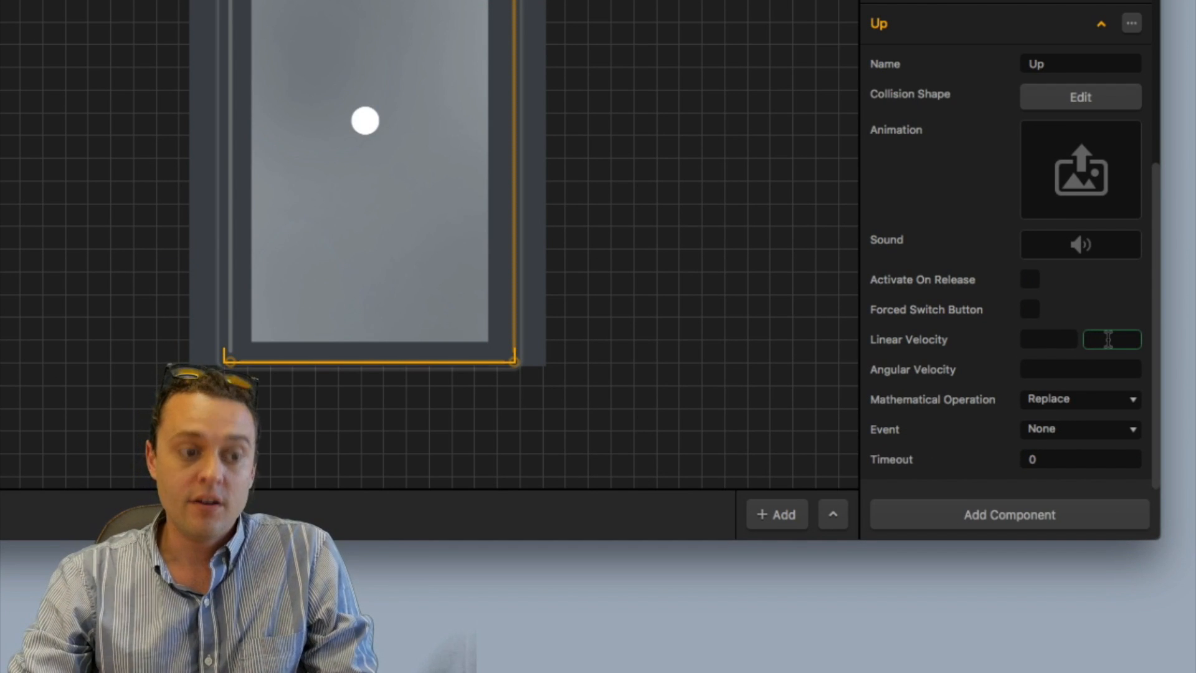
type("100")
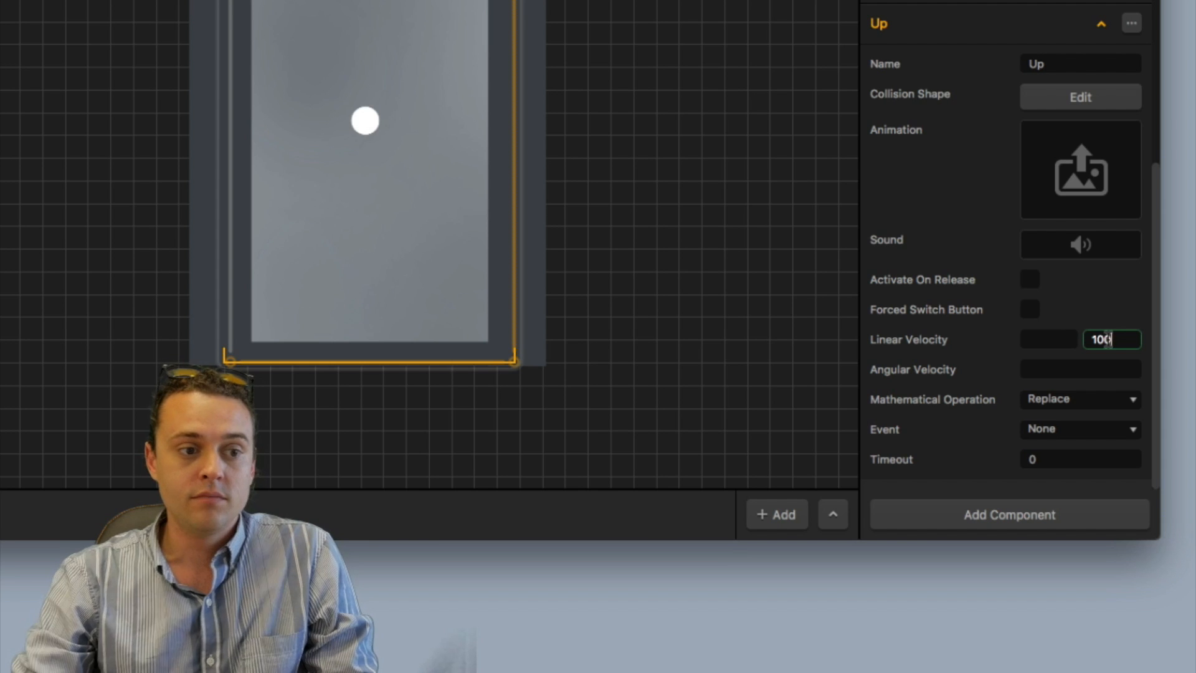
left_click(1119, 288)
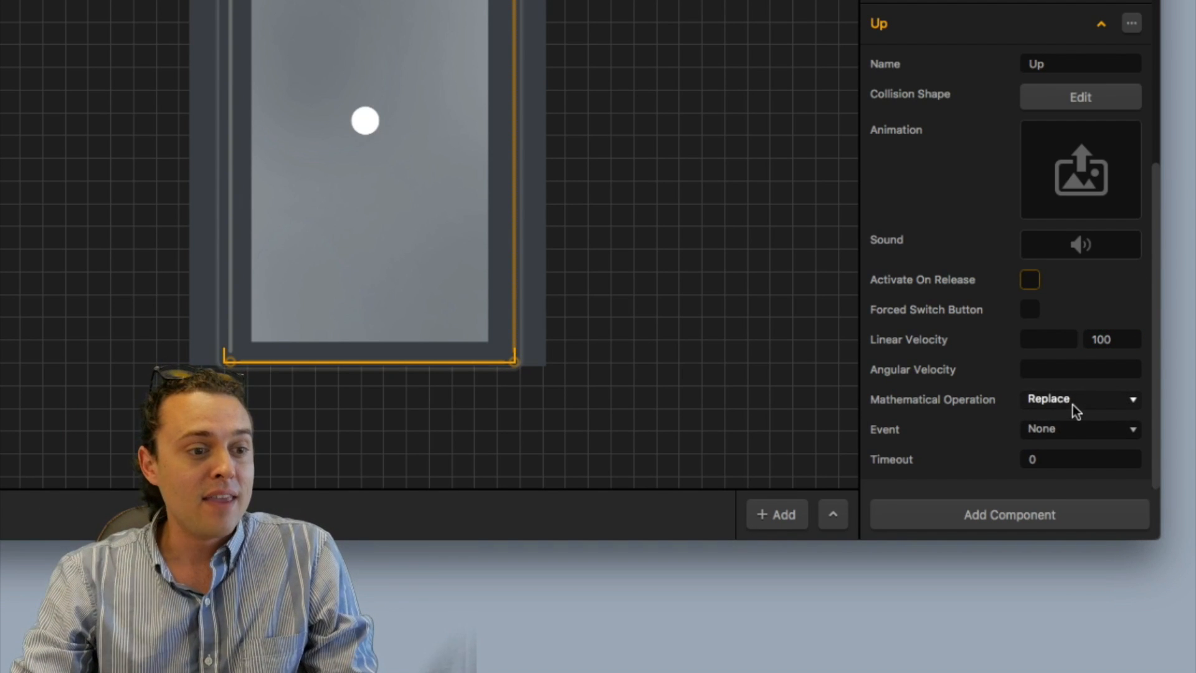
Set the Up move's Event to Swipe Top and its first Linear Velocity value to 0
left_click(1059, 434)
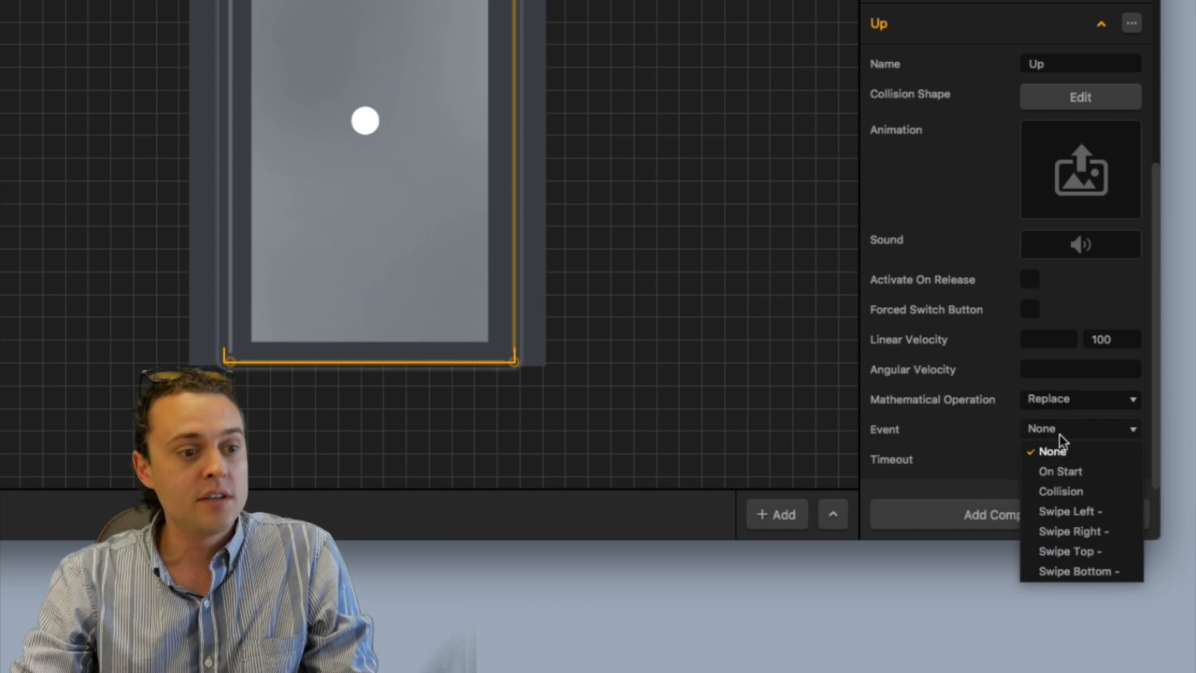
left_click(1093, 552)
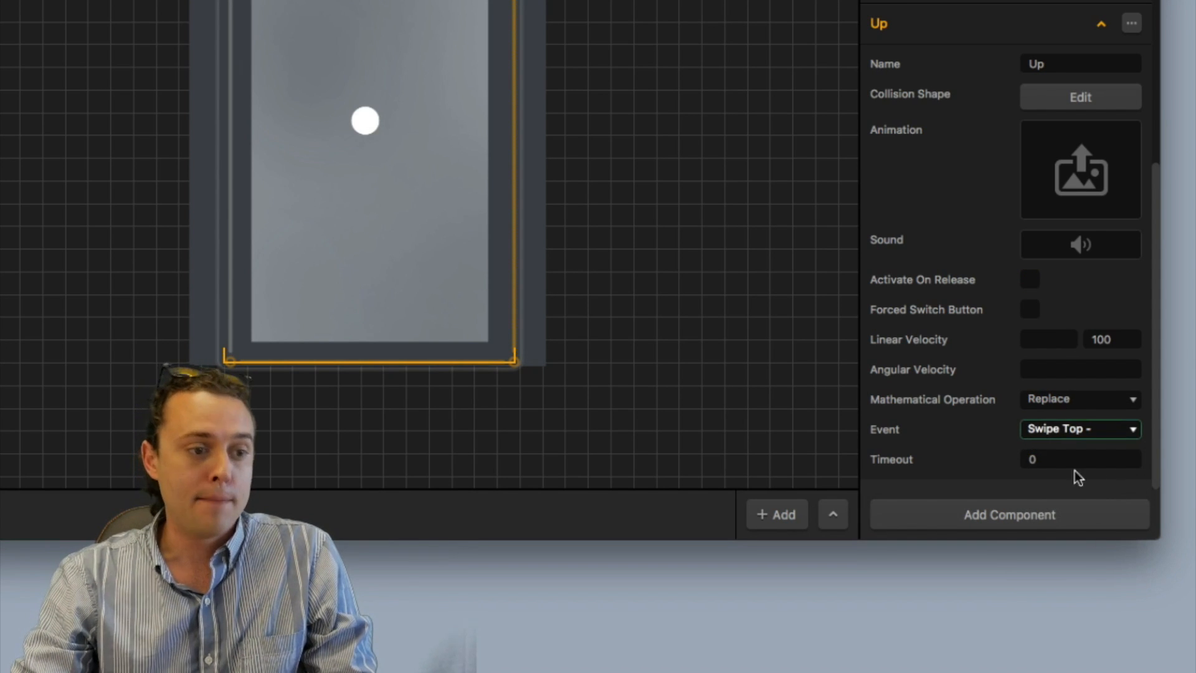
left_click(964, 452)
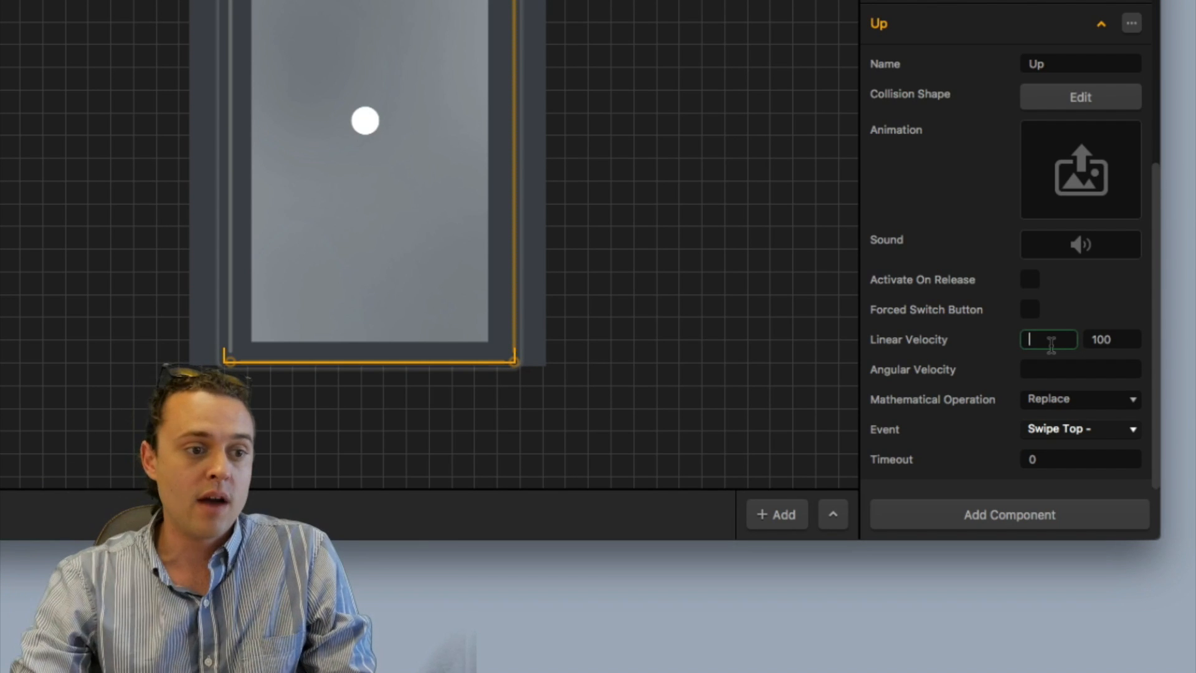
type("0")
key("Tab")
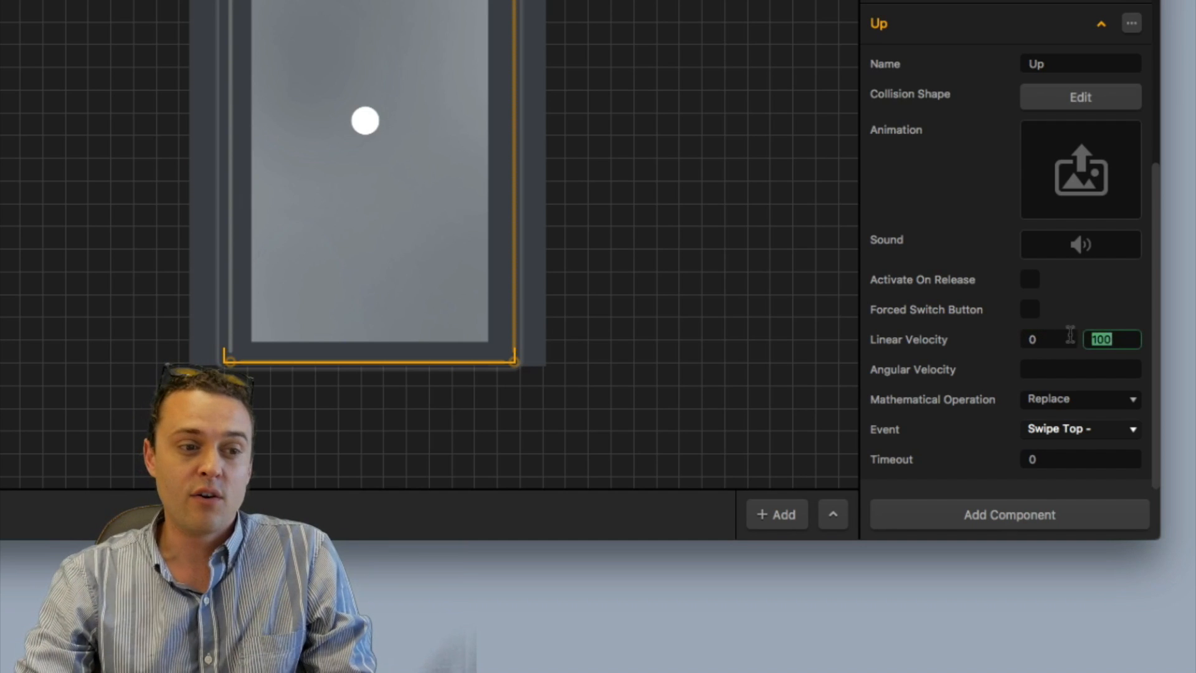
Add another Advanced Move component to the character and name it Down
left_click(986, 521)
left_click(1032, 536)
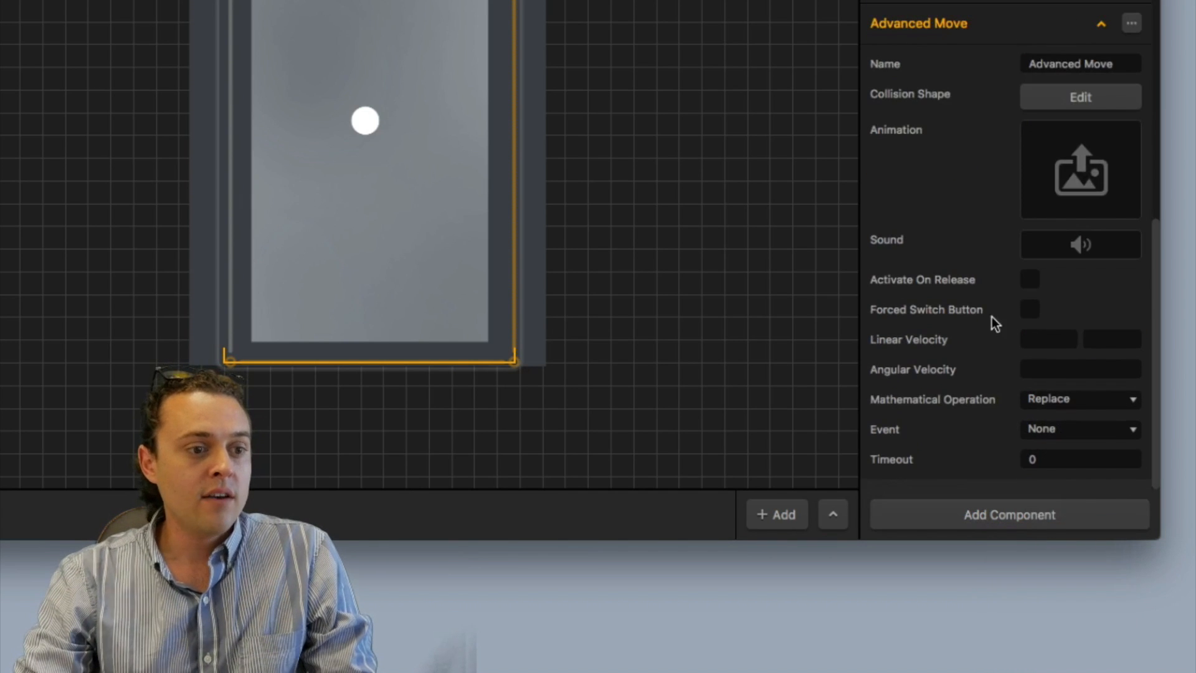
left_click(1106, 64)
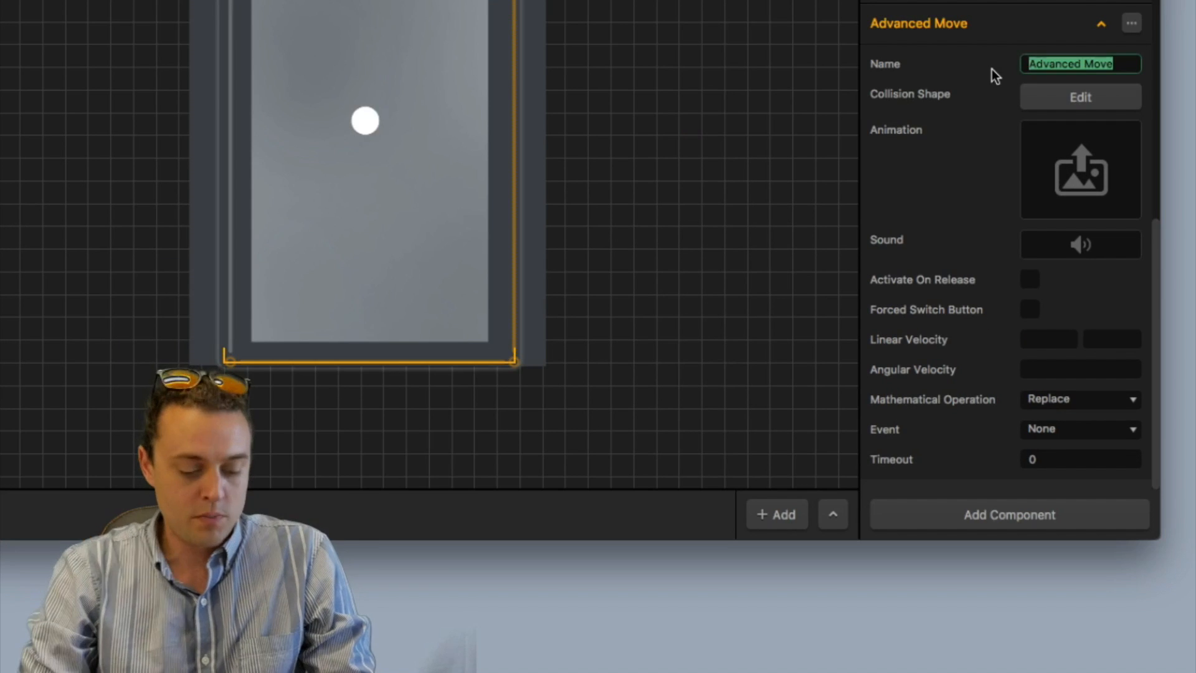
type("Down")
key("Return")
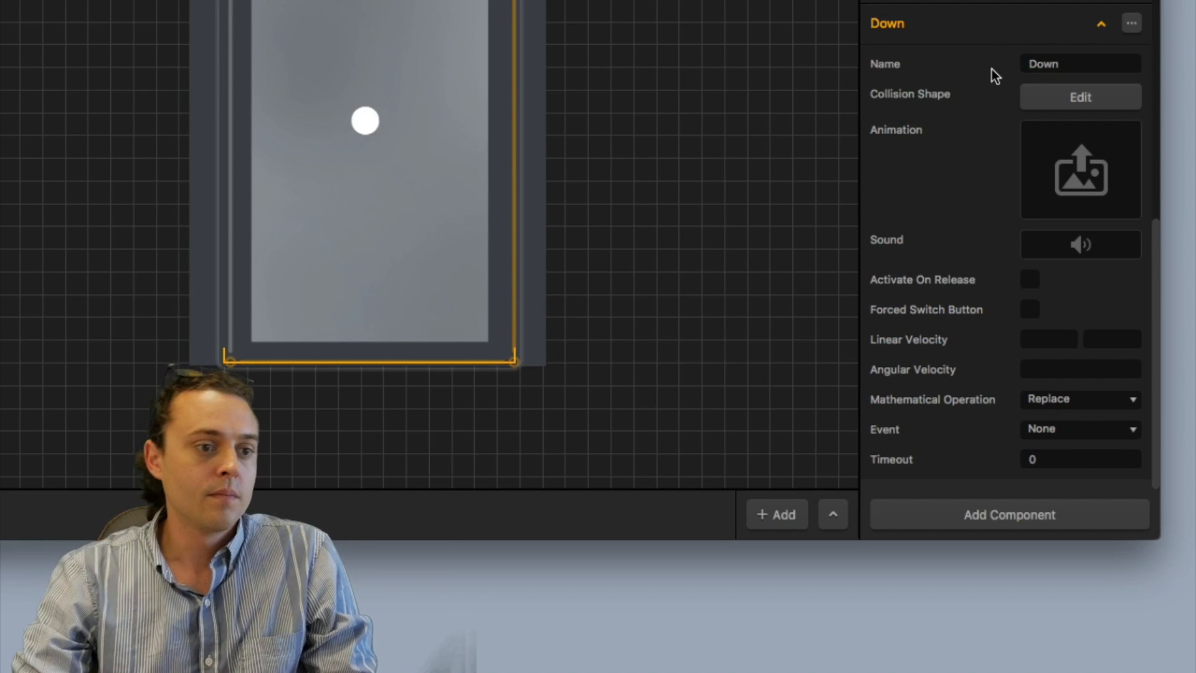
Set the Down move's Linear Velocity to 0 and -100 and its Event to Swipe Bottom
left_click(1123, 345)
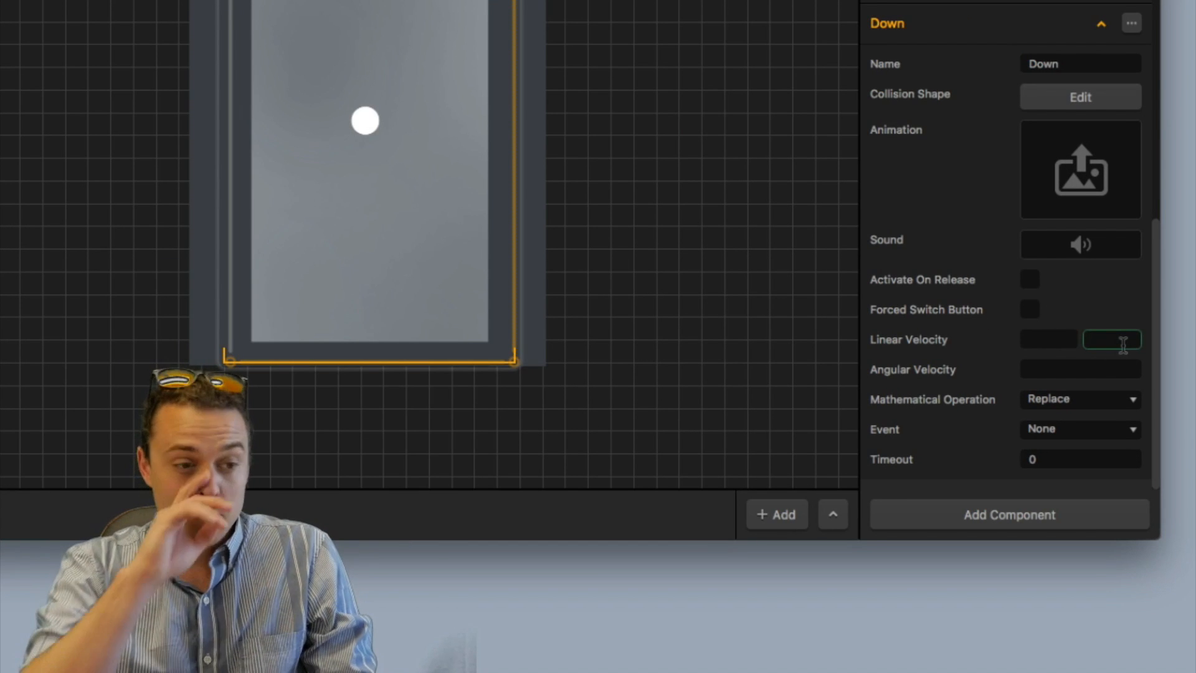
type("-100")
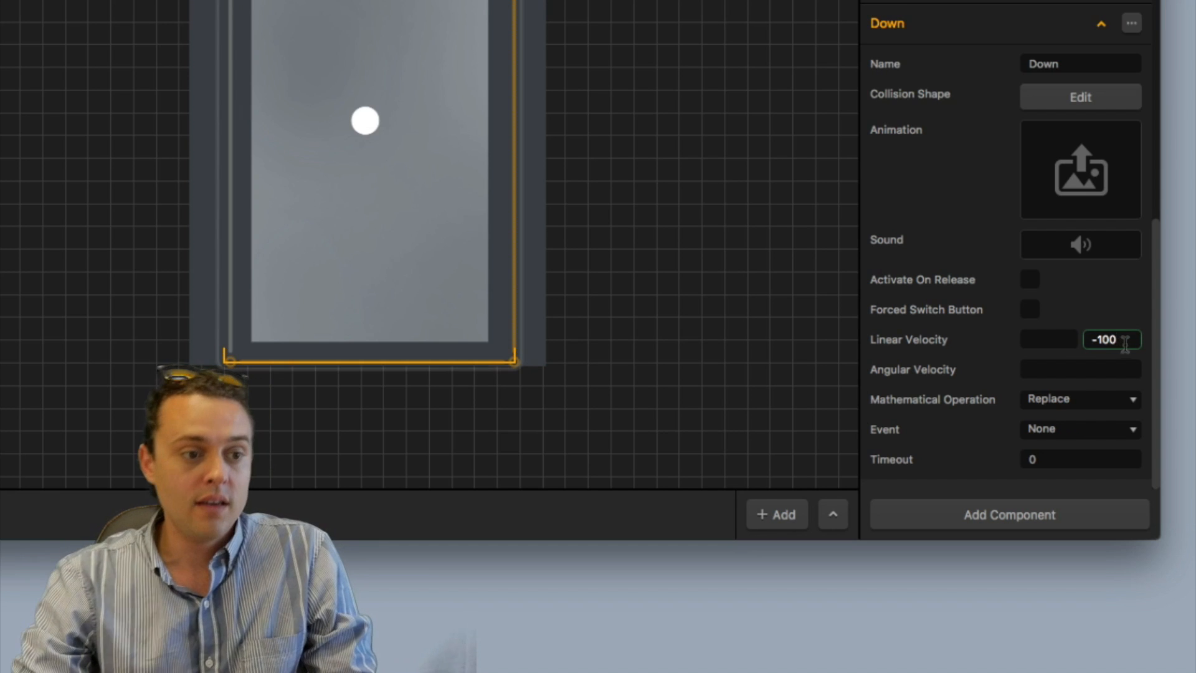
key("Return")
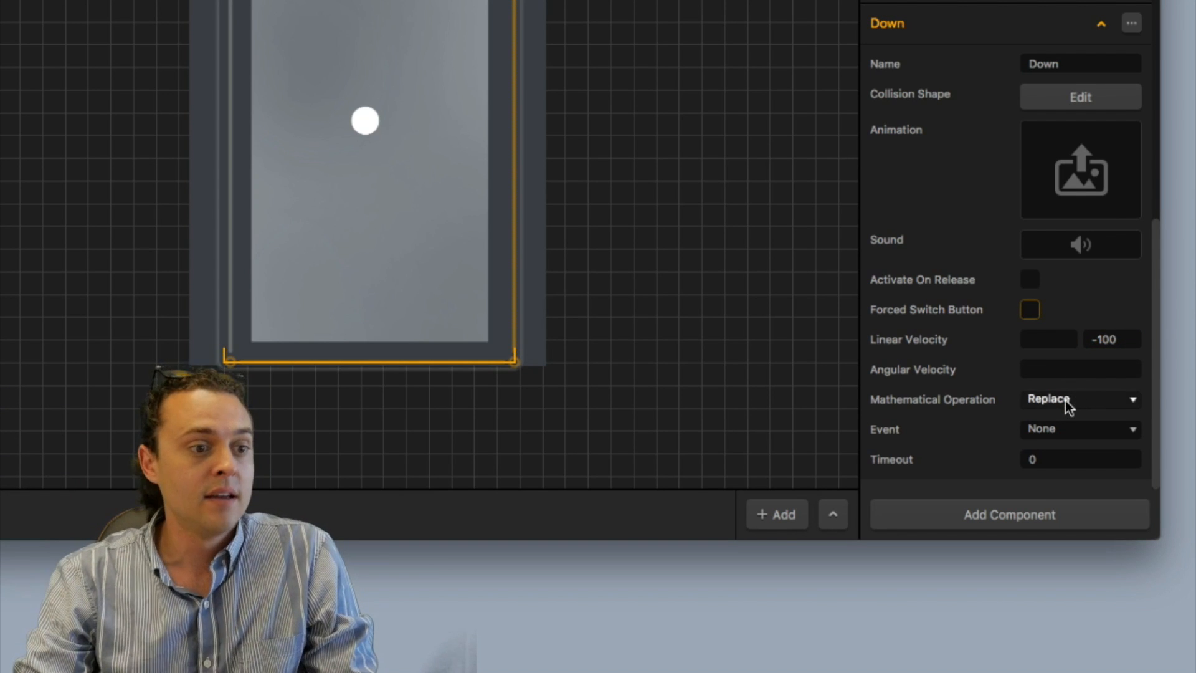
left_click(1059, 428)
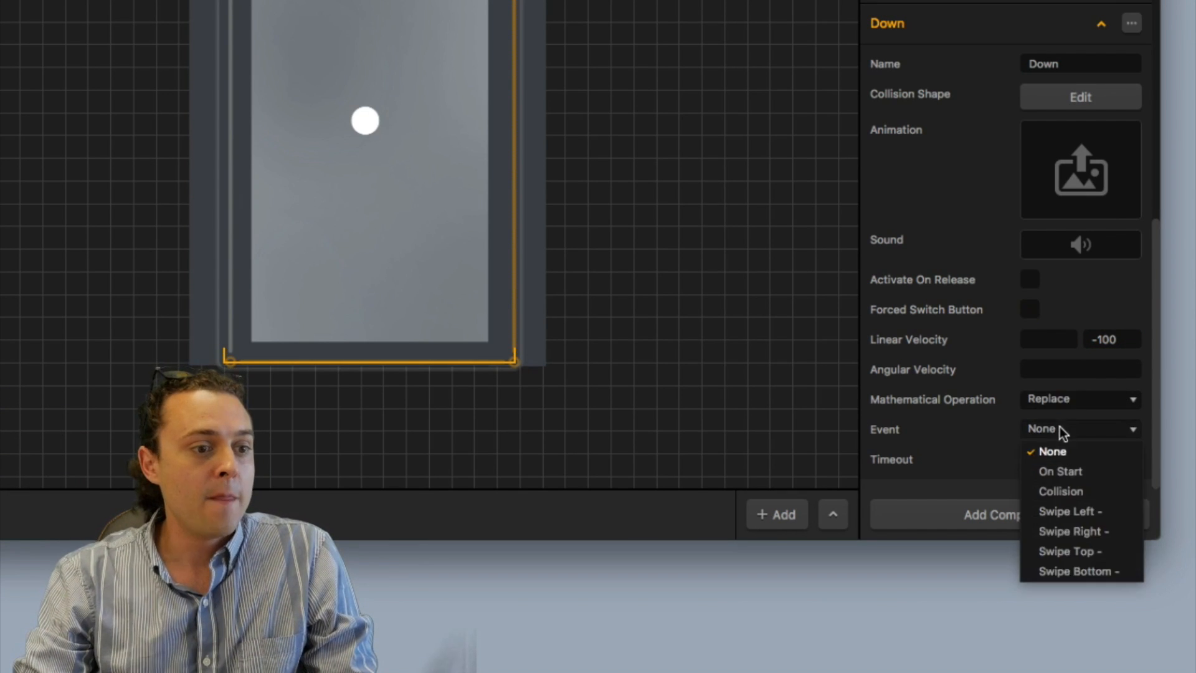
left_click(1089, 573)
left_click(966, 436)
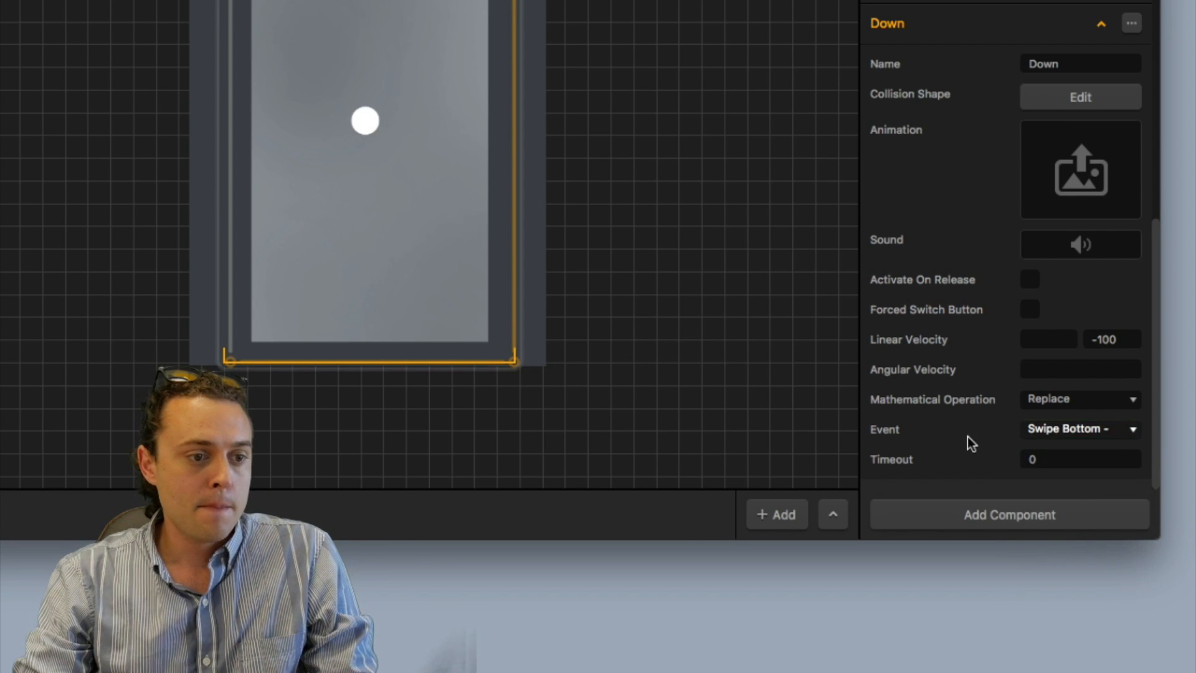
left_click(1046, 340)
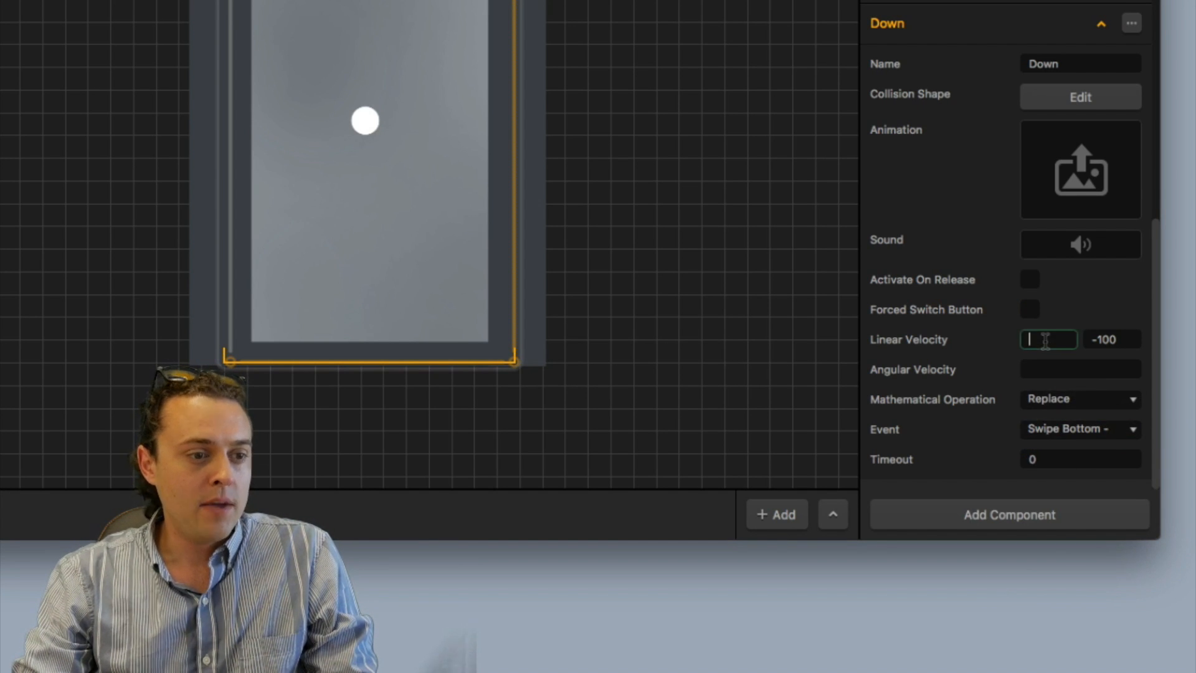
type("0")
left_click(1006, 344)
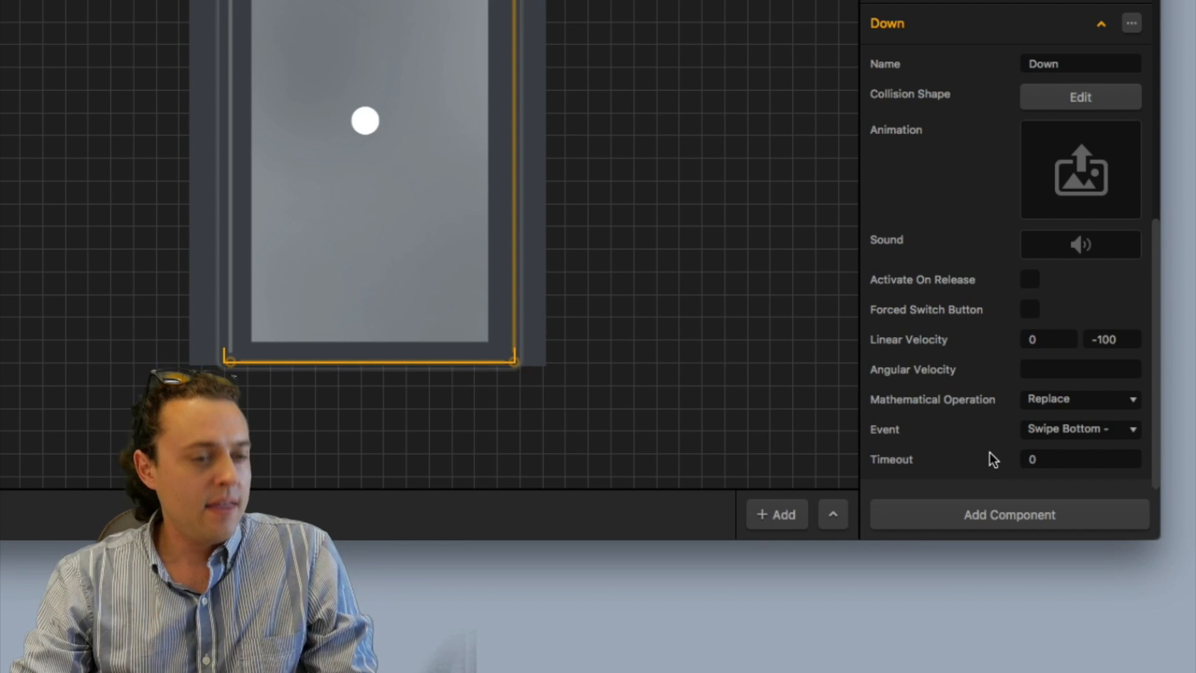
Add a third Advanced Move component to the character, after the Down move
left_click(982, 519)
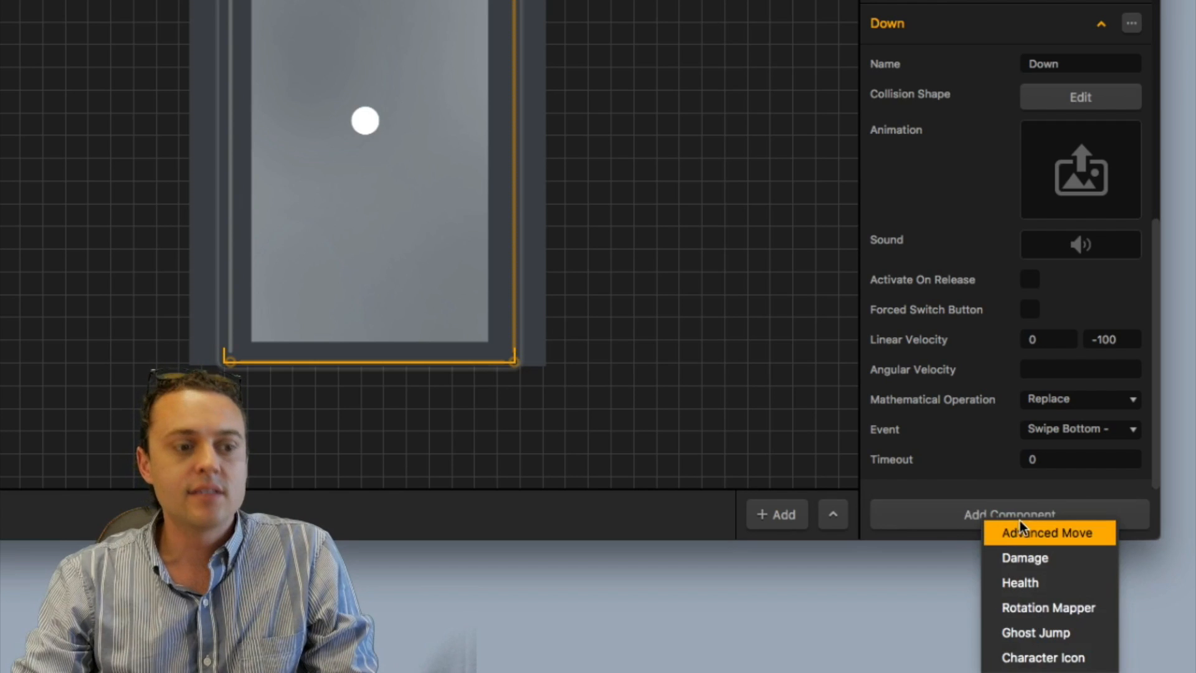
left_click(1022, 528)
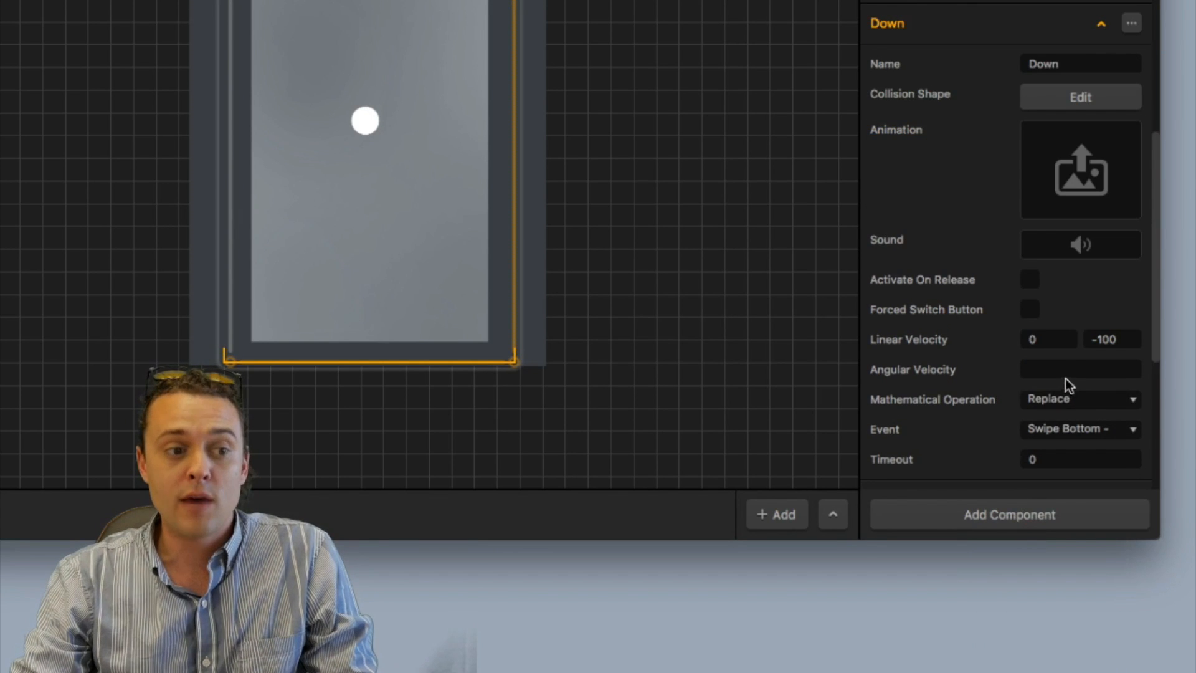
left_click(1132, 339)
key("BackSpace")
key("BackSpace")
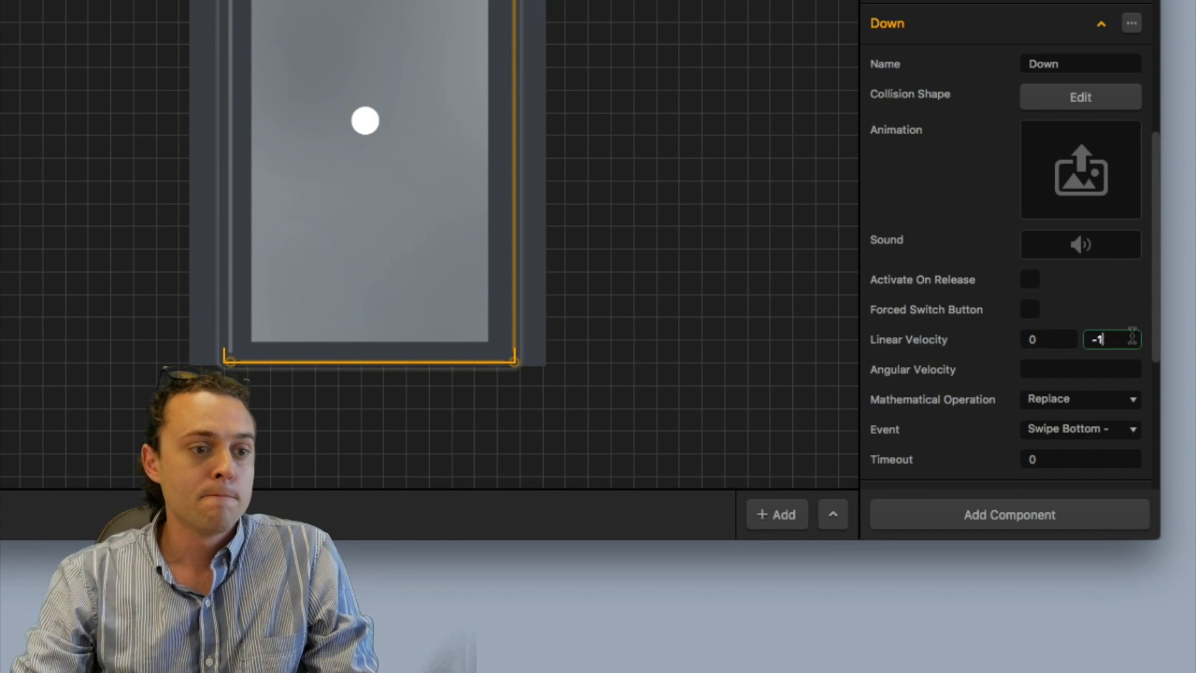
type("00")
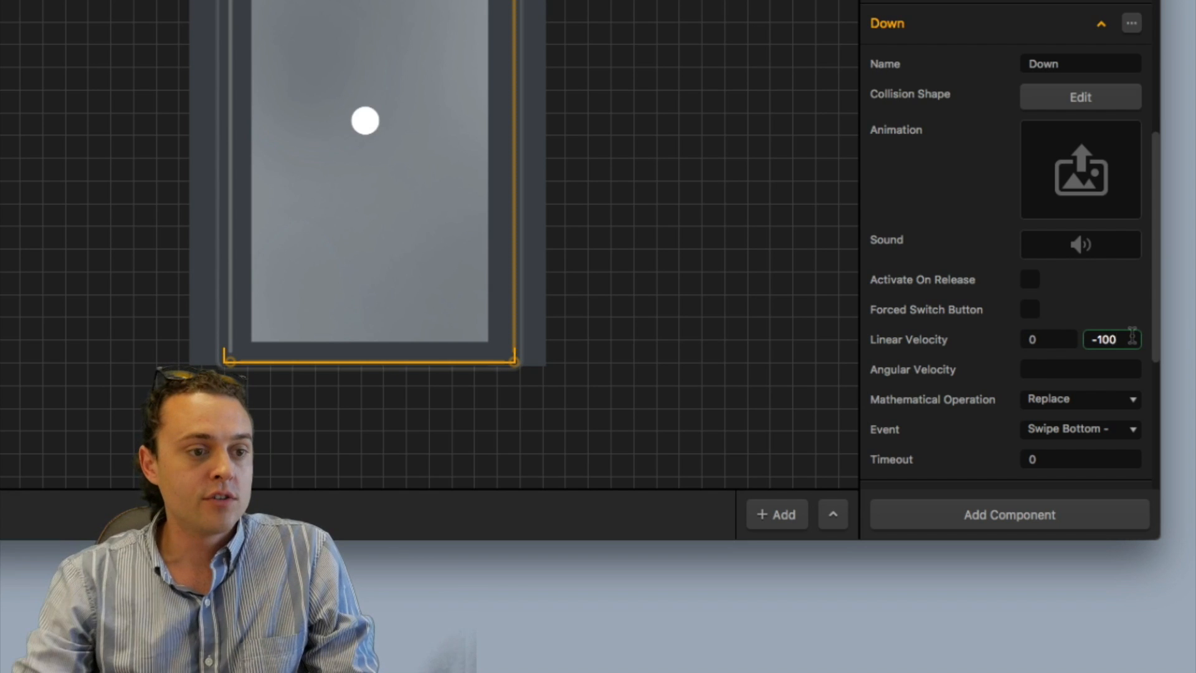
Name the new Advanced Move component below Down as Left
scroll(966, 272, "down", 10)
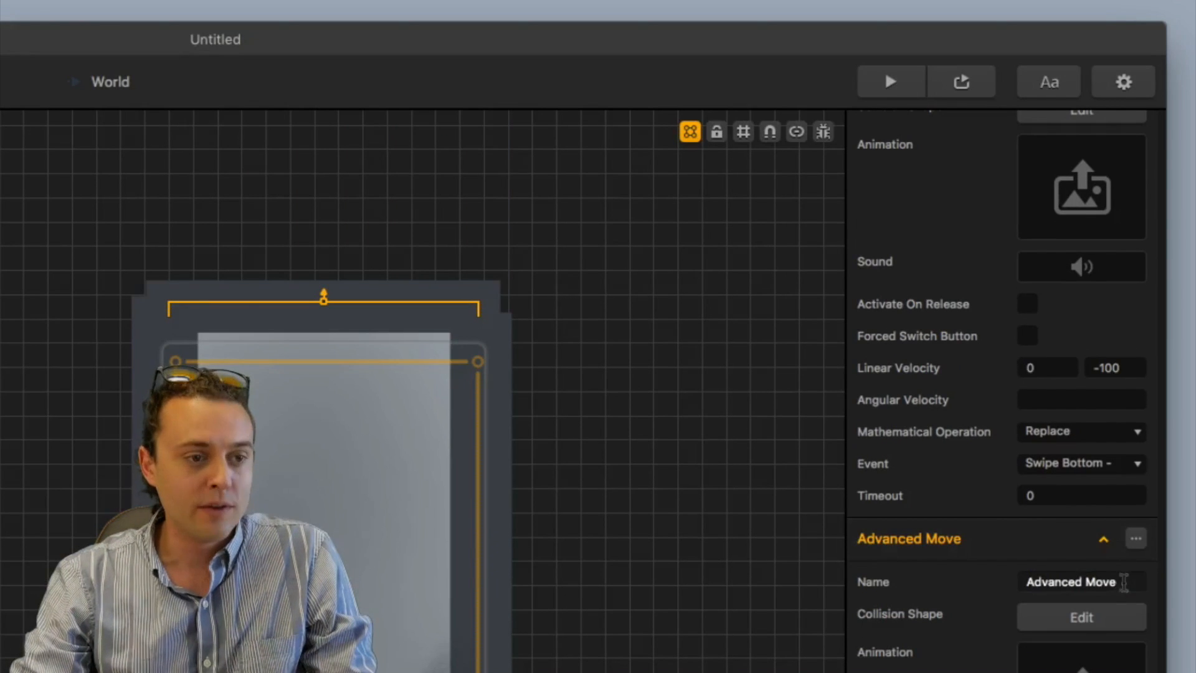
left_click_drag(1113, 63, 969, 67)
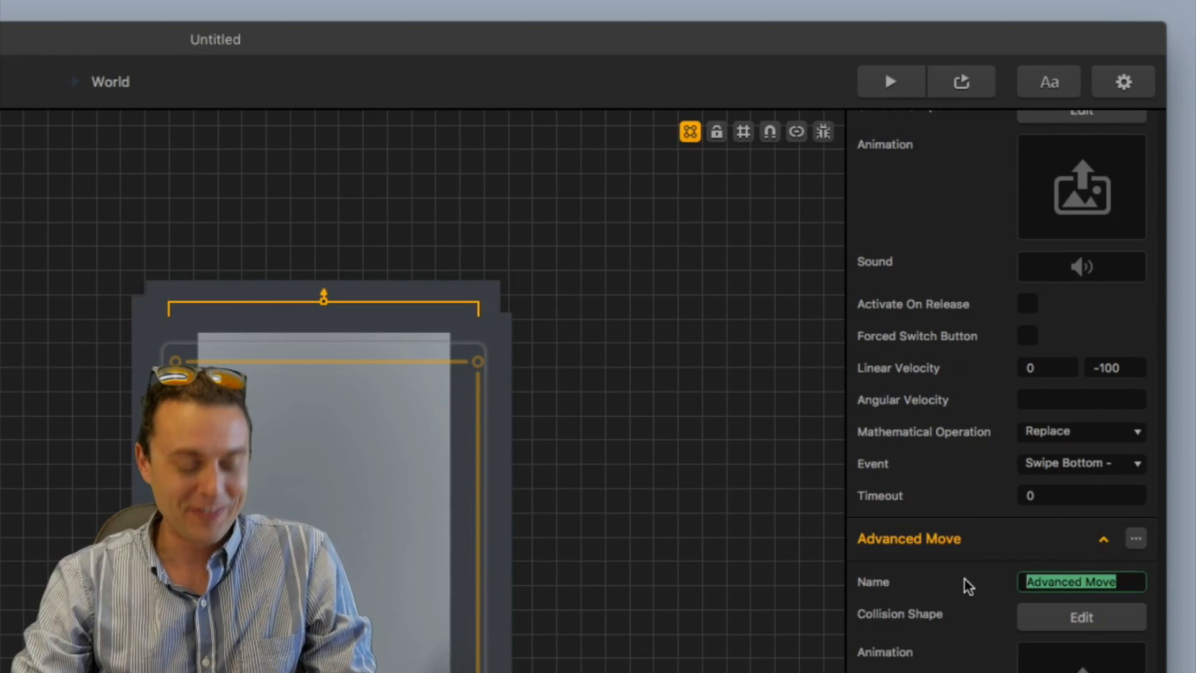
type("Left")
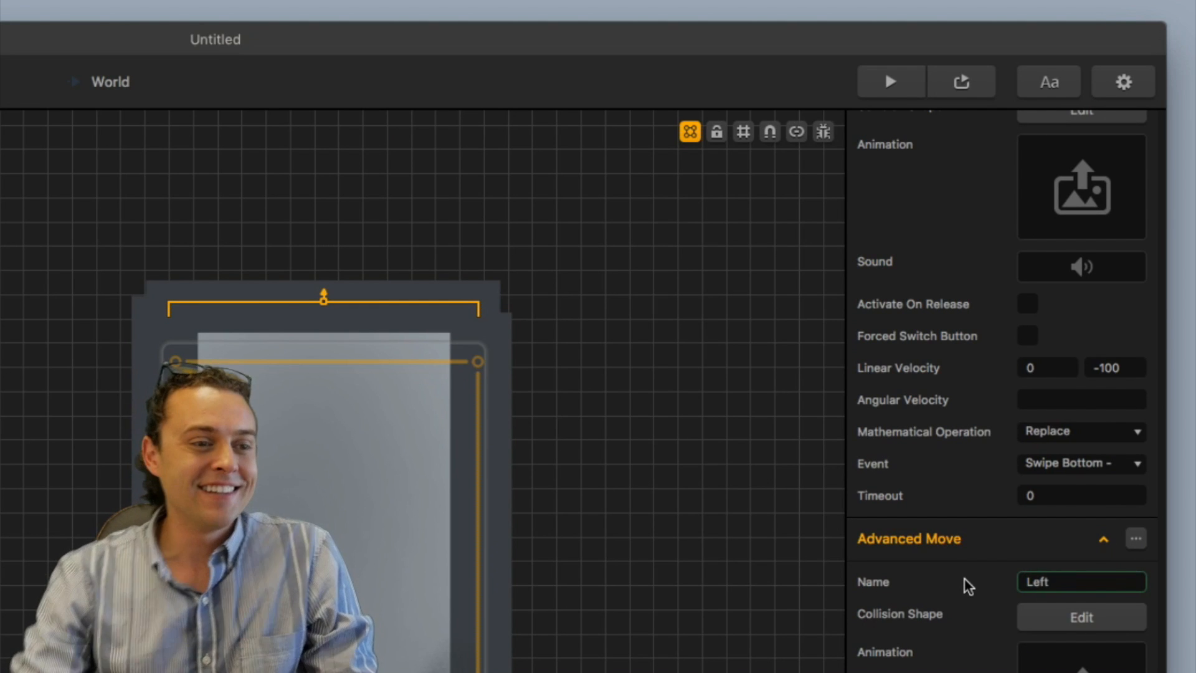
key("Return")
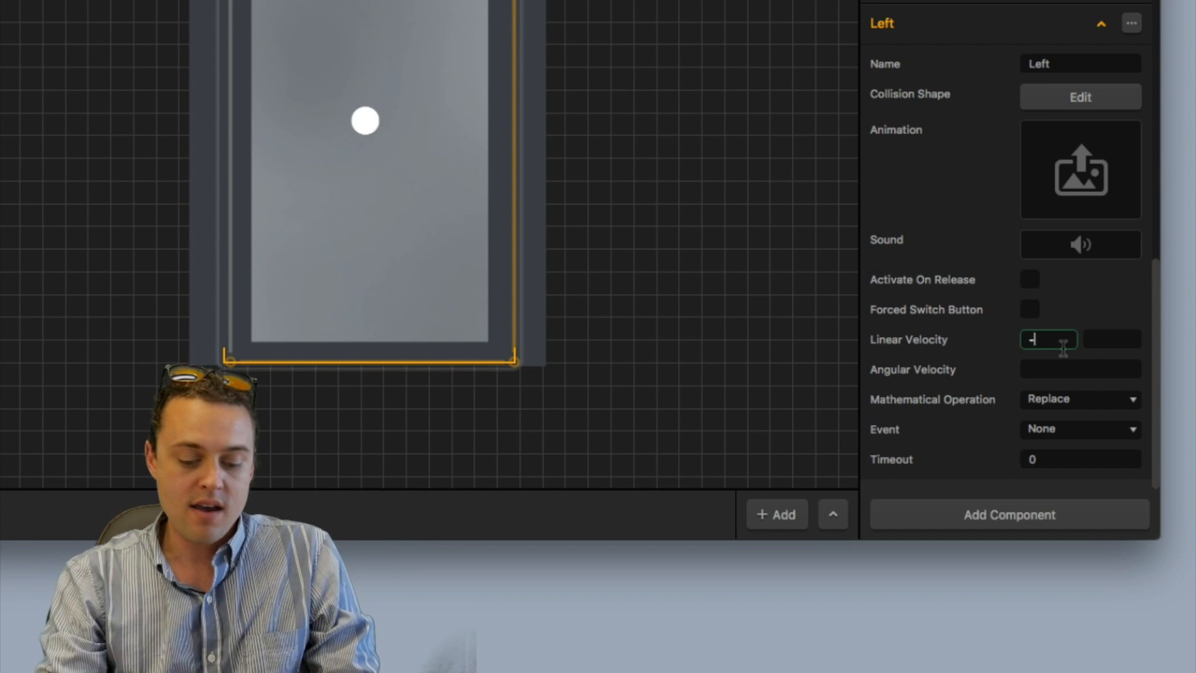
Set the Left move's Linear Velocity to -100 and 0 and its Event to Swipe Left
type("100")
left_click(1106, 338)
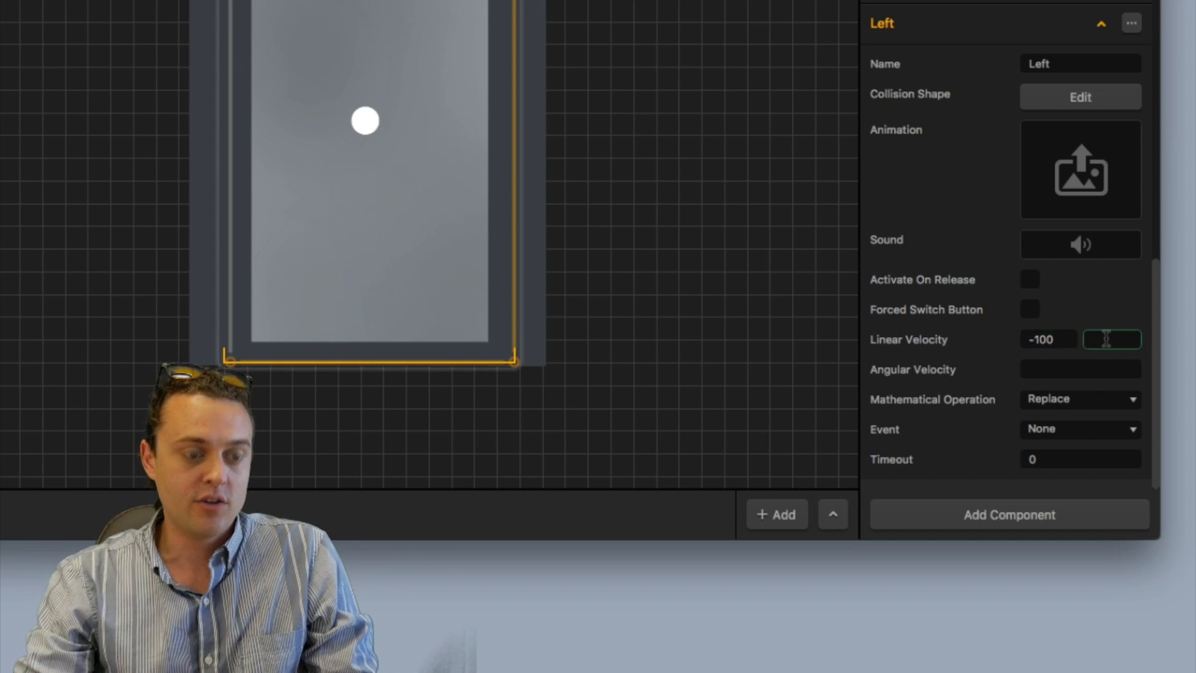
left_click(1079, 308)
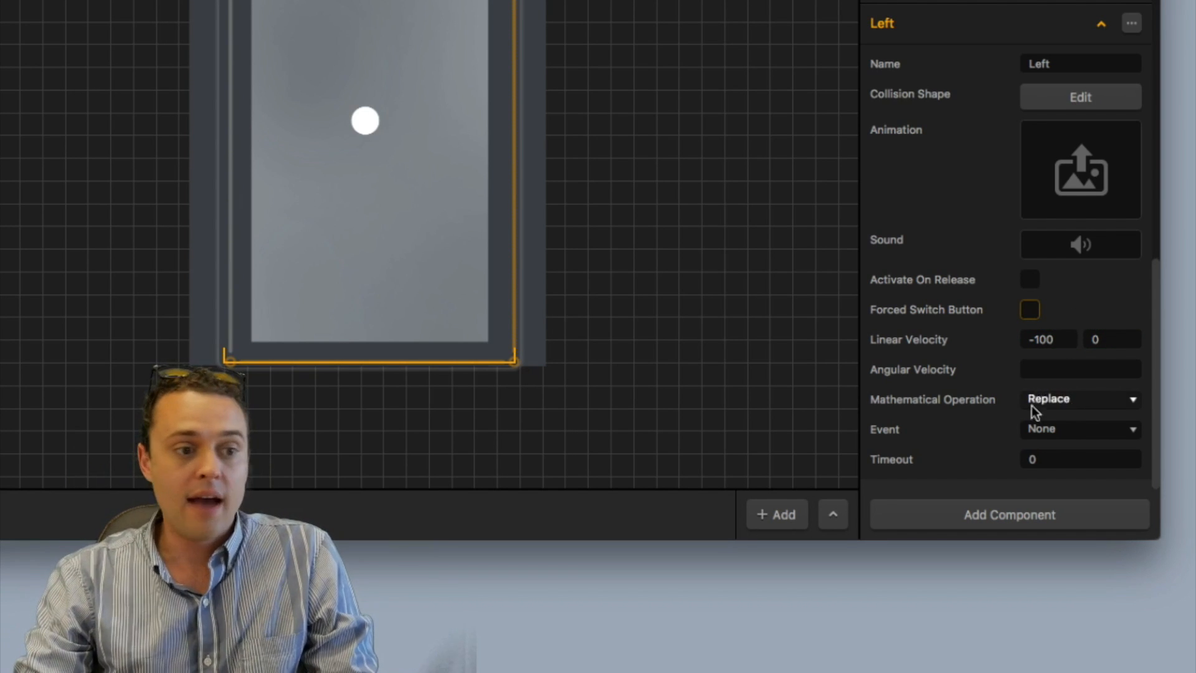
left_click(1064, 434)
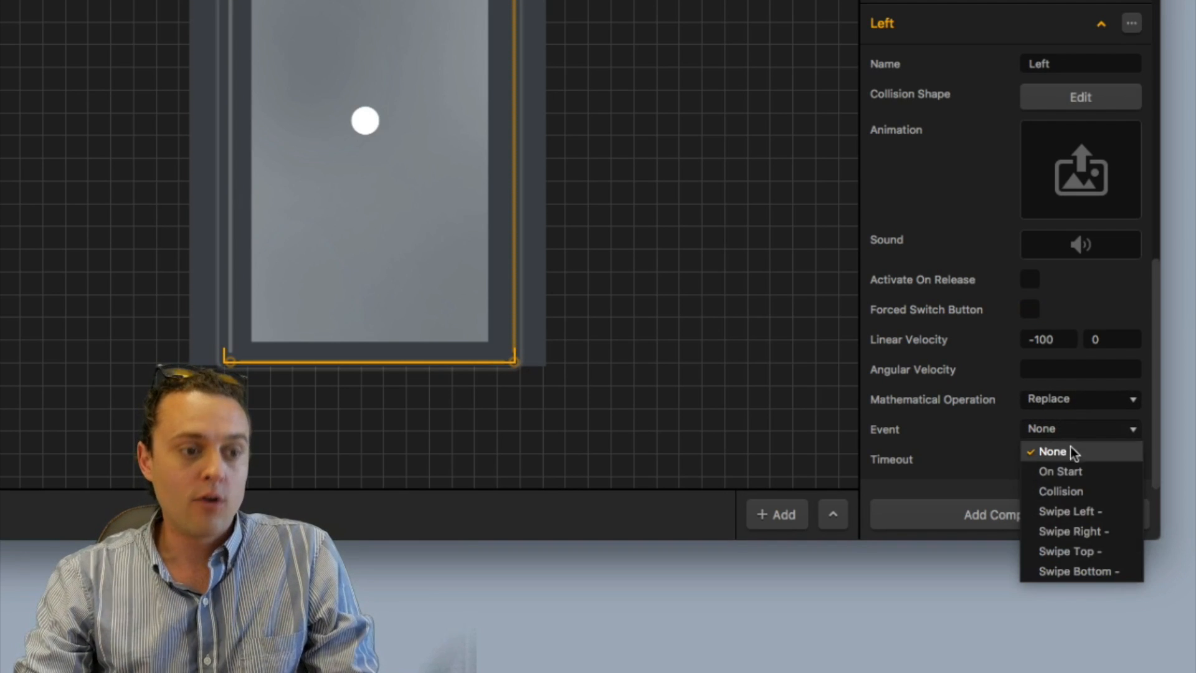
left_click(1100, 512)
left_click(944, 439)
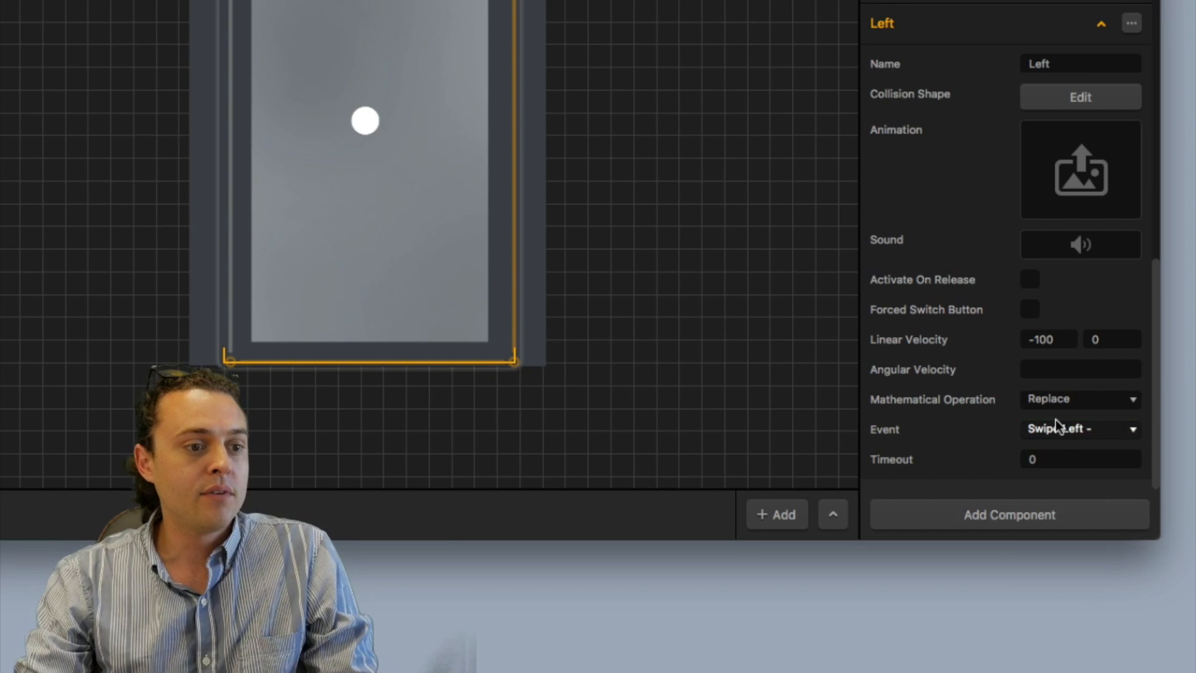
Add a fourth Advanced Move component to the character and name it Right
left_click(991, 514)
left_click(1072, 528)
scroll(982, 438, "up", 4)
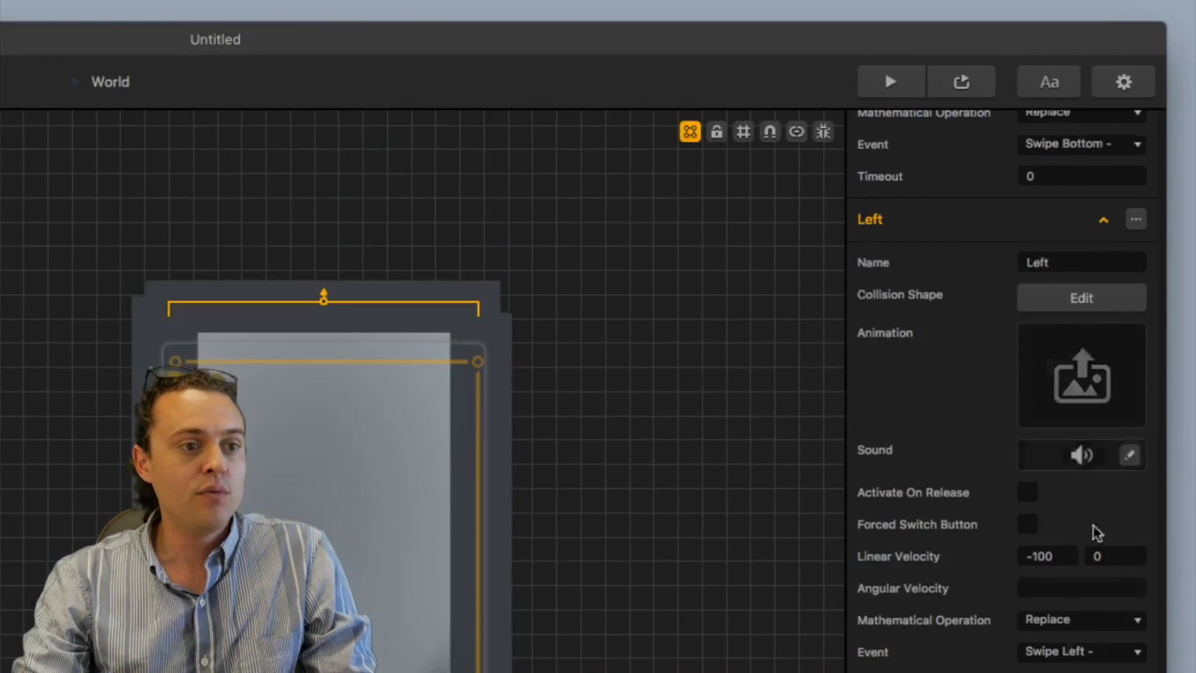
scroll(1090, 84, "down", 5)
scroll(1075, 80, "up", 2)
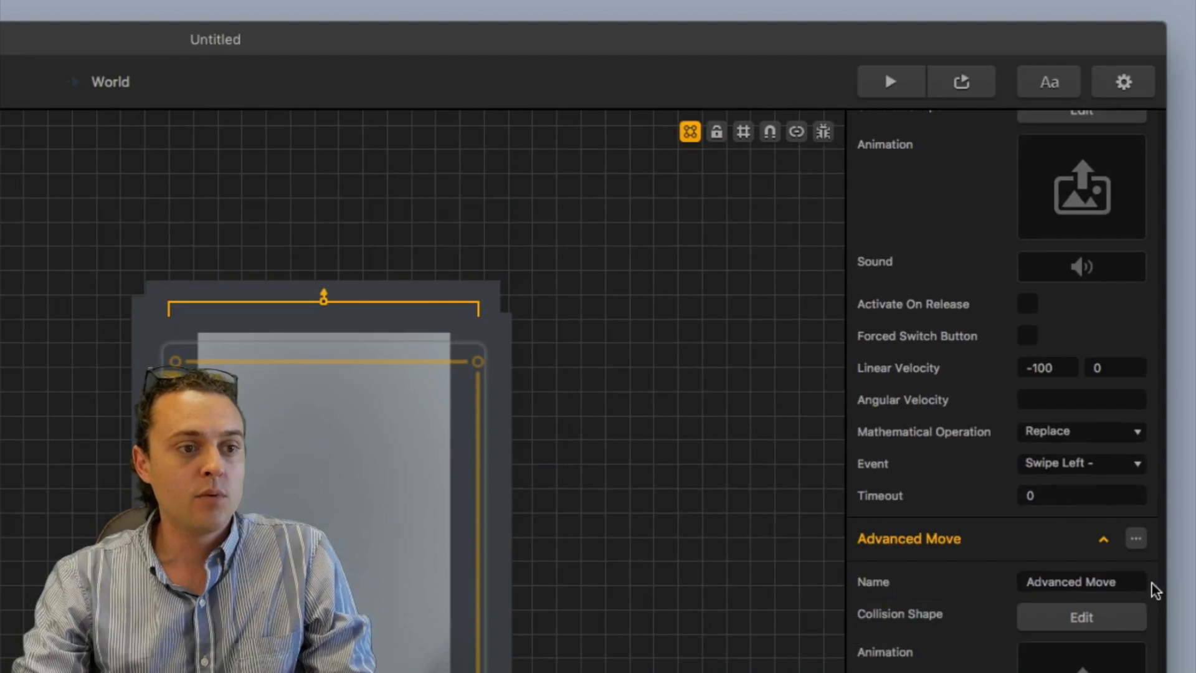
left_click(1134, 581)
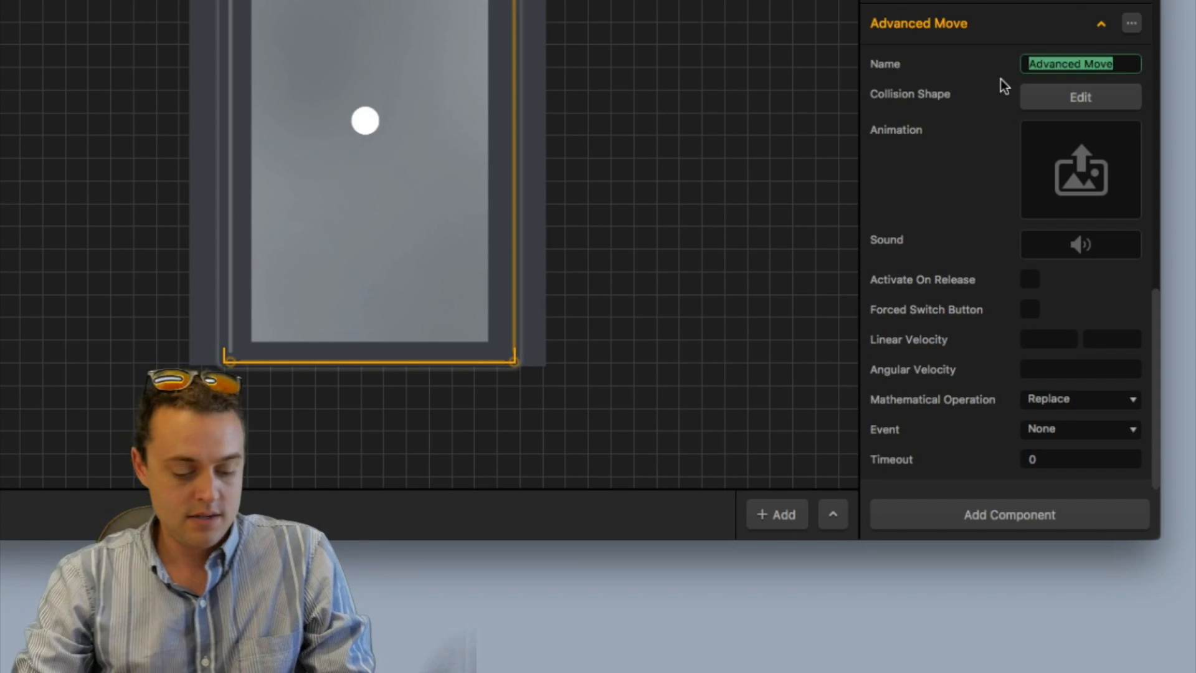
type("Right")
key("Return")
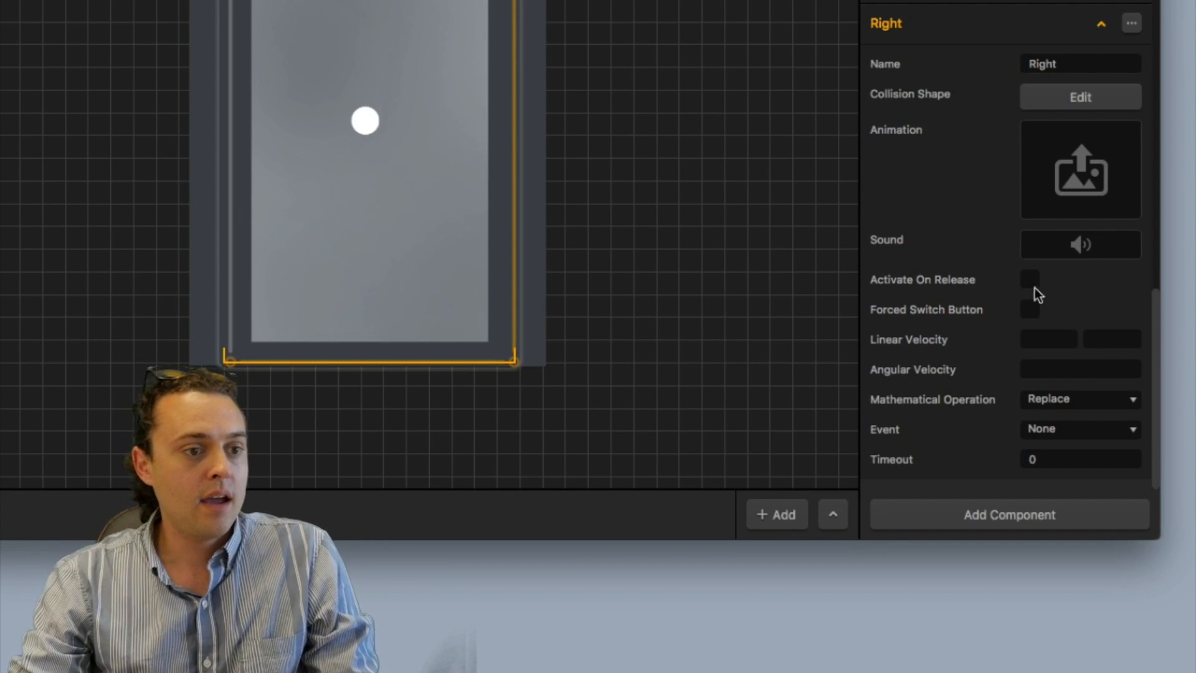
Set the Right move's Linear Velocity to 100 and 0 and its Event to Swipe Right
left_click(1043, 340)
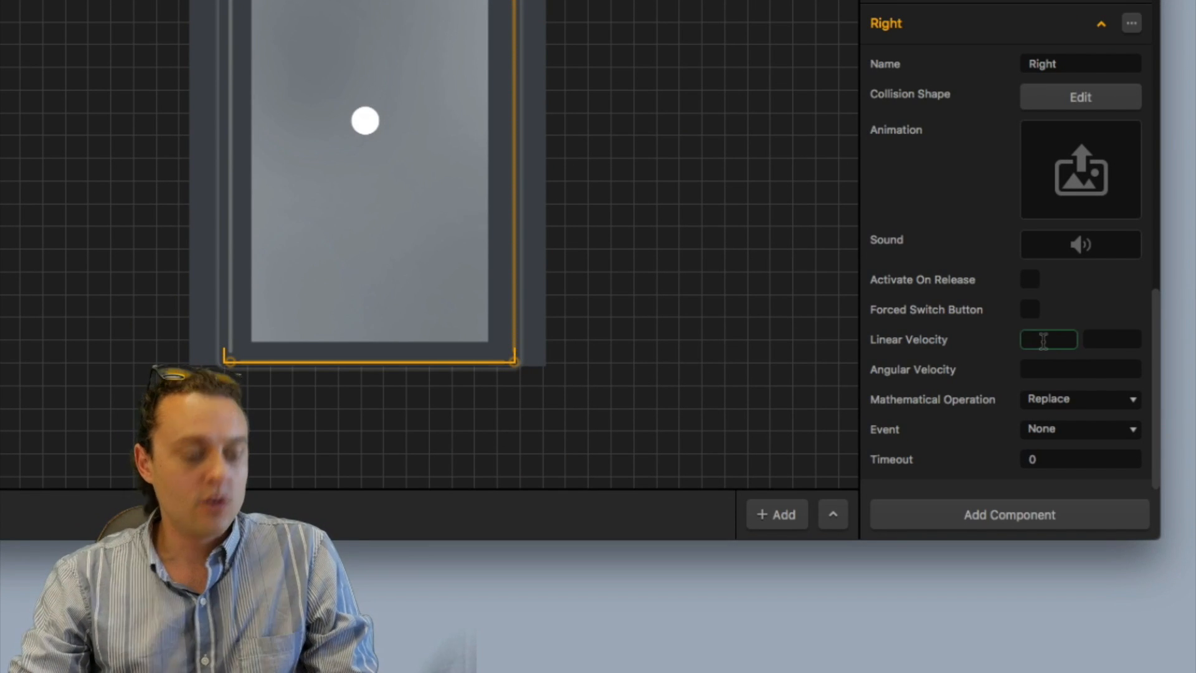
type("100")
key("Tab")
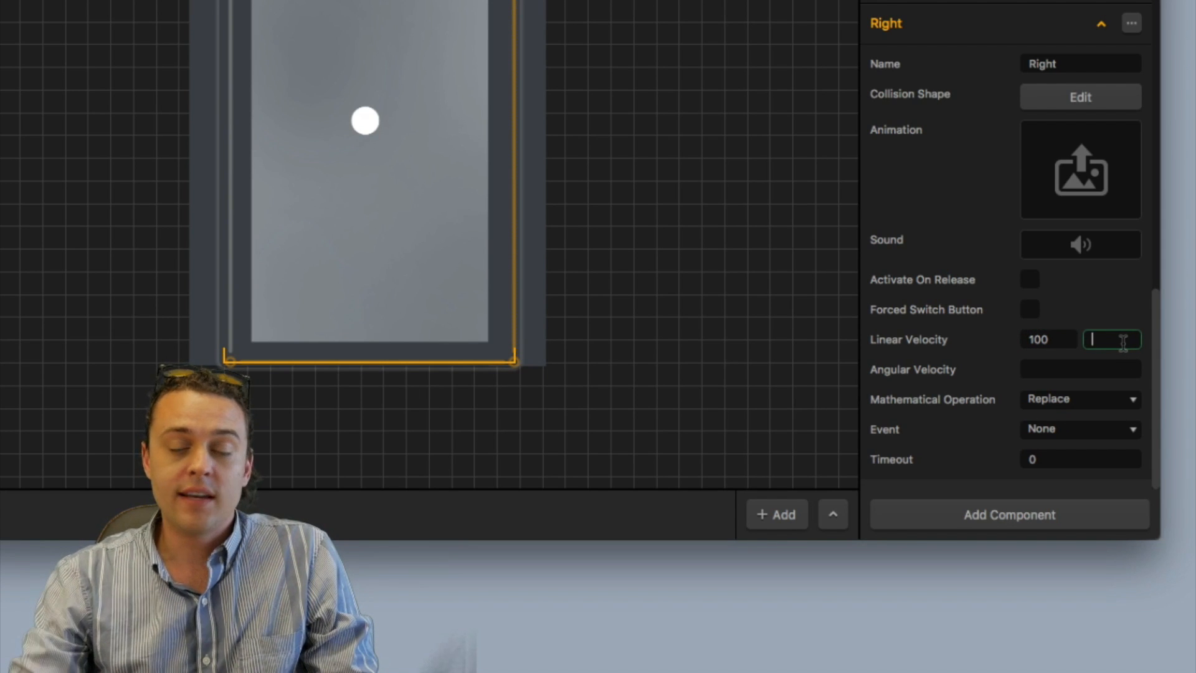
type("0")
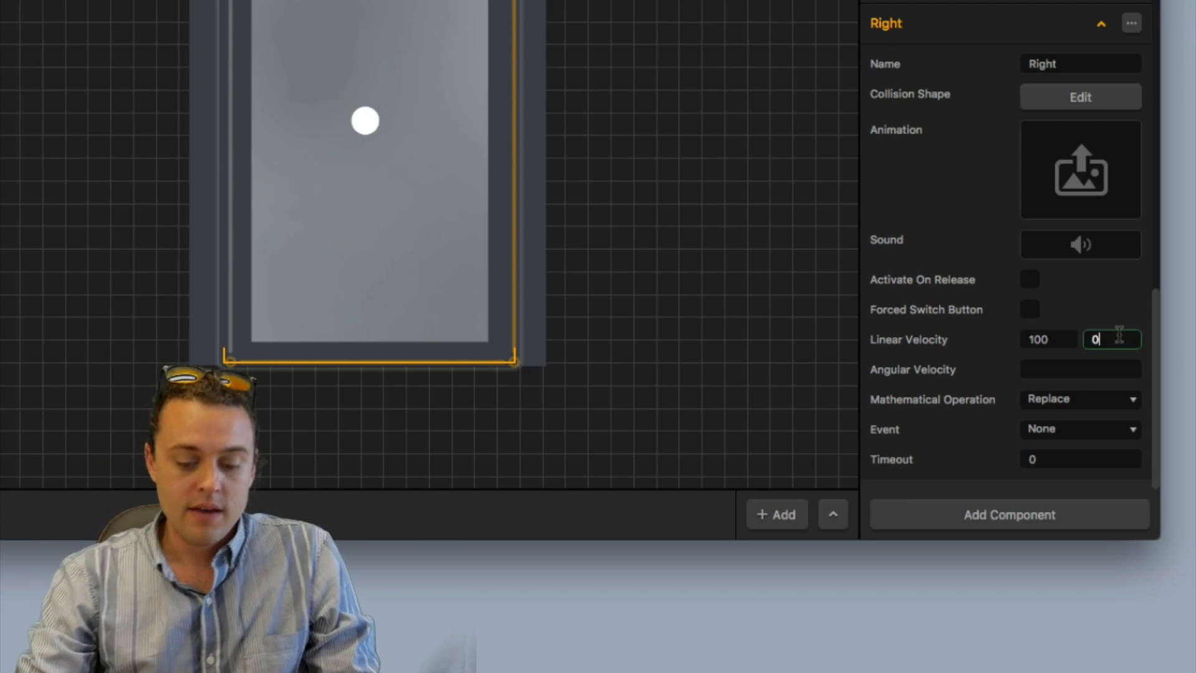
key("Tab")
left_click(1068, 430)
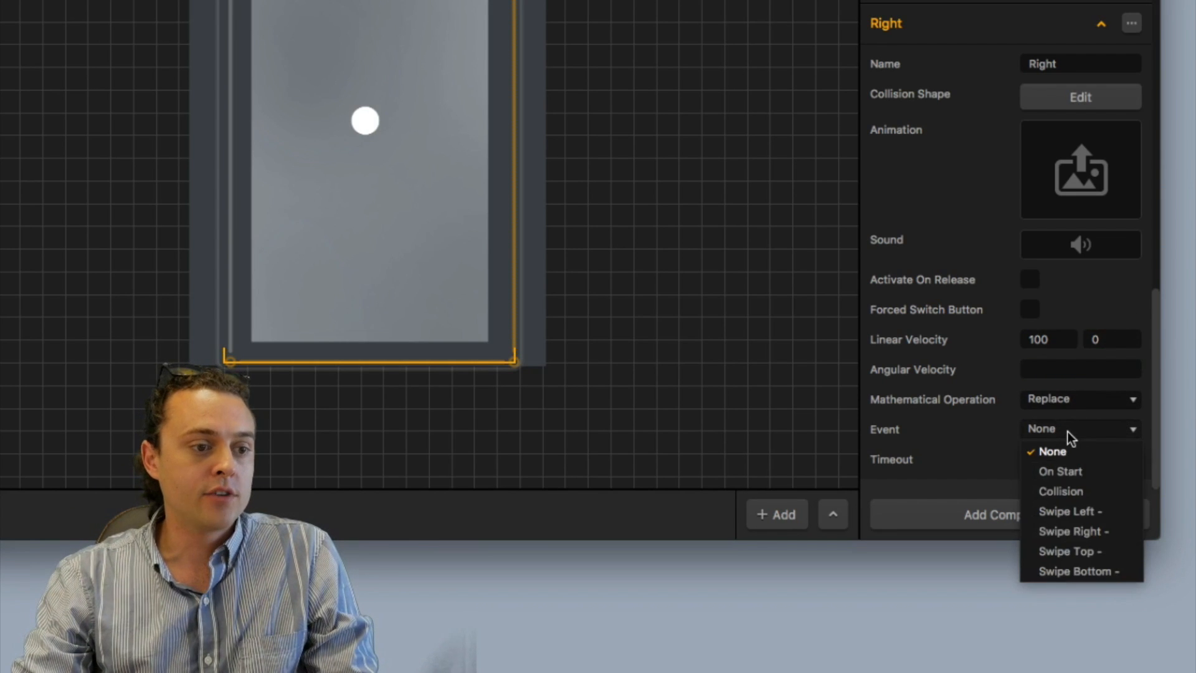
left_click(1101, 533)
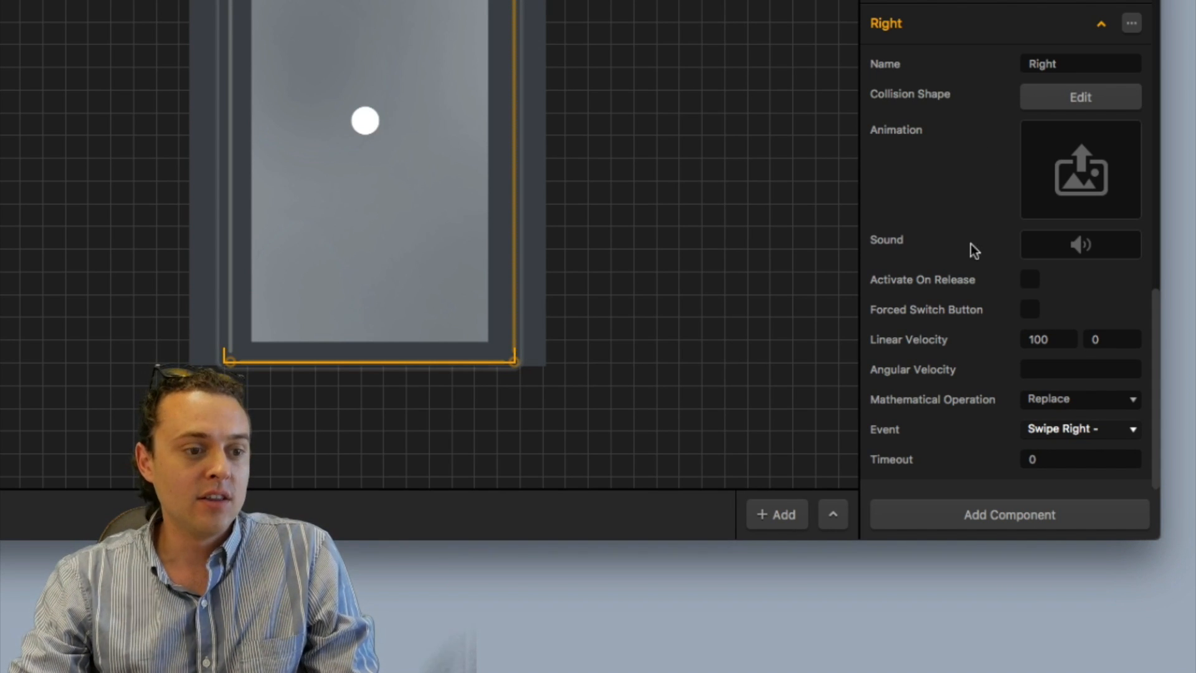
Review the Linear Velocity and Event settings of the Right, Left, Down and Up moves
scroll(981, 261, "up", 5)
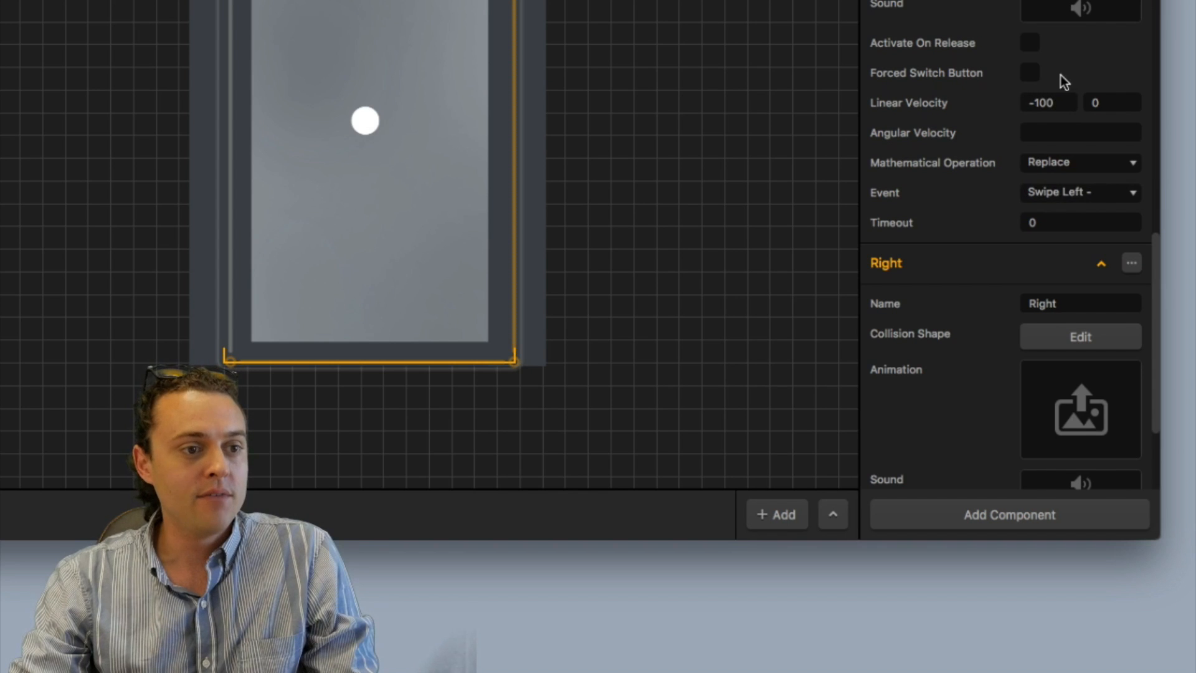
scroll(1063, 72, "up", 7)
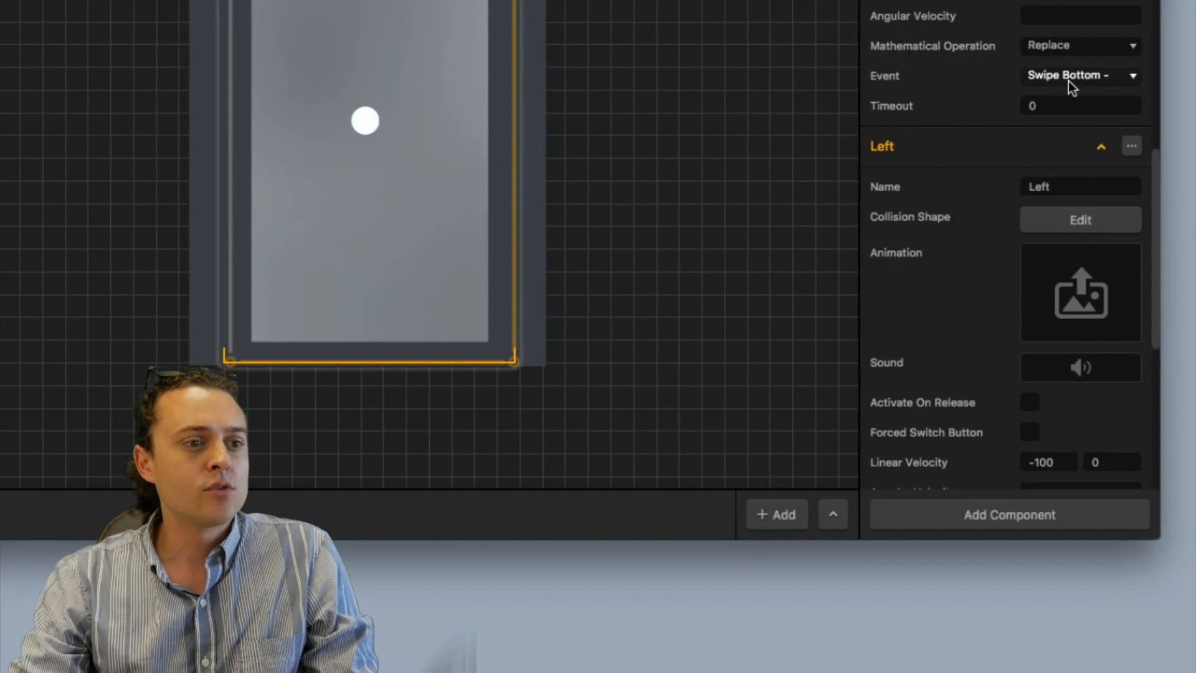
scroll(1067, 81, "up", 2)
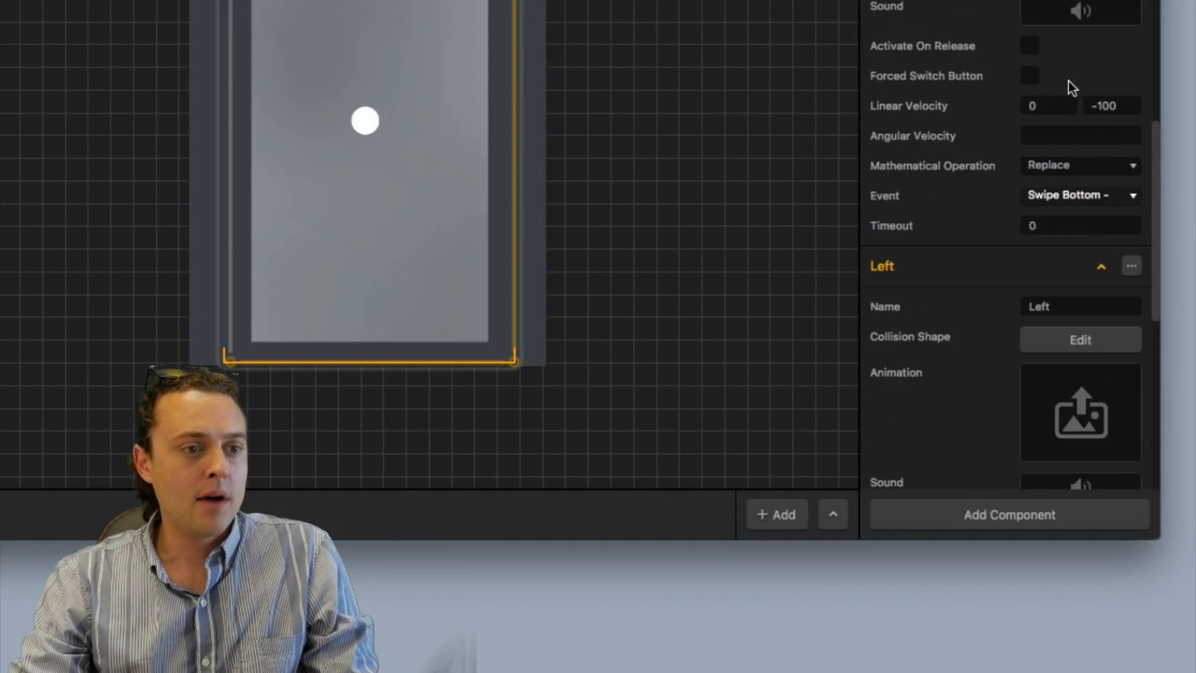
scroll(1068, 84, "up", 2)
scroll(1085, 185, "up", 5)
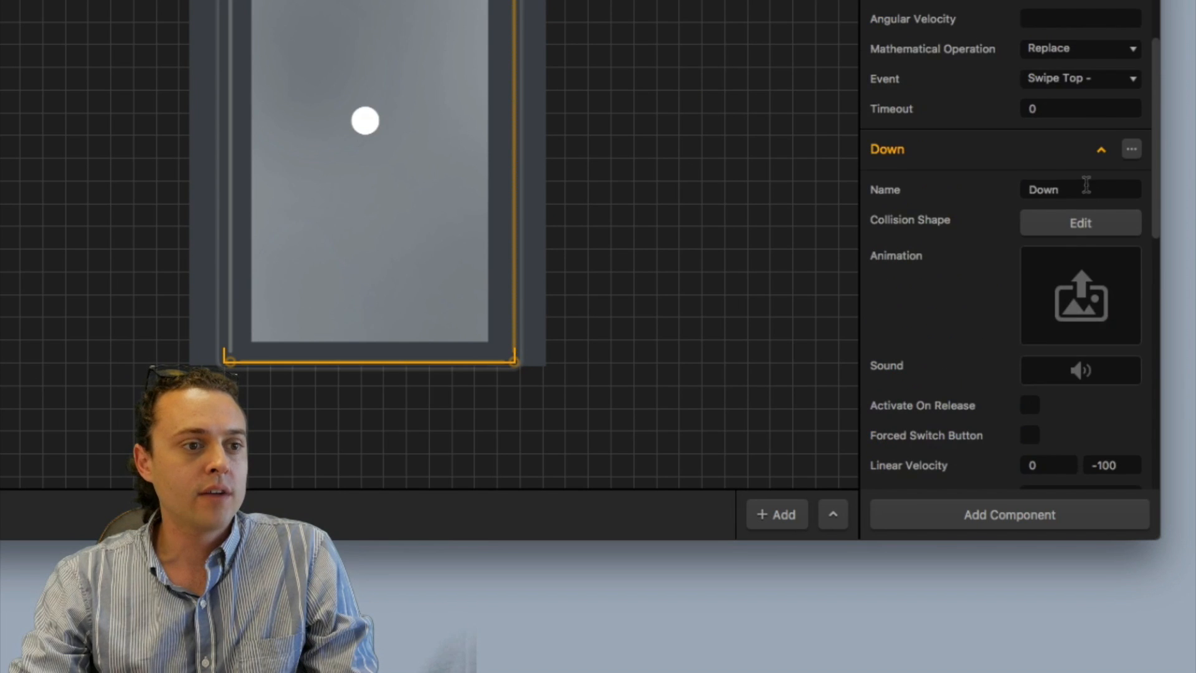
scroll(1089, 146, "up", 3)
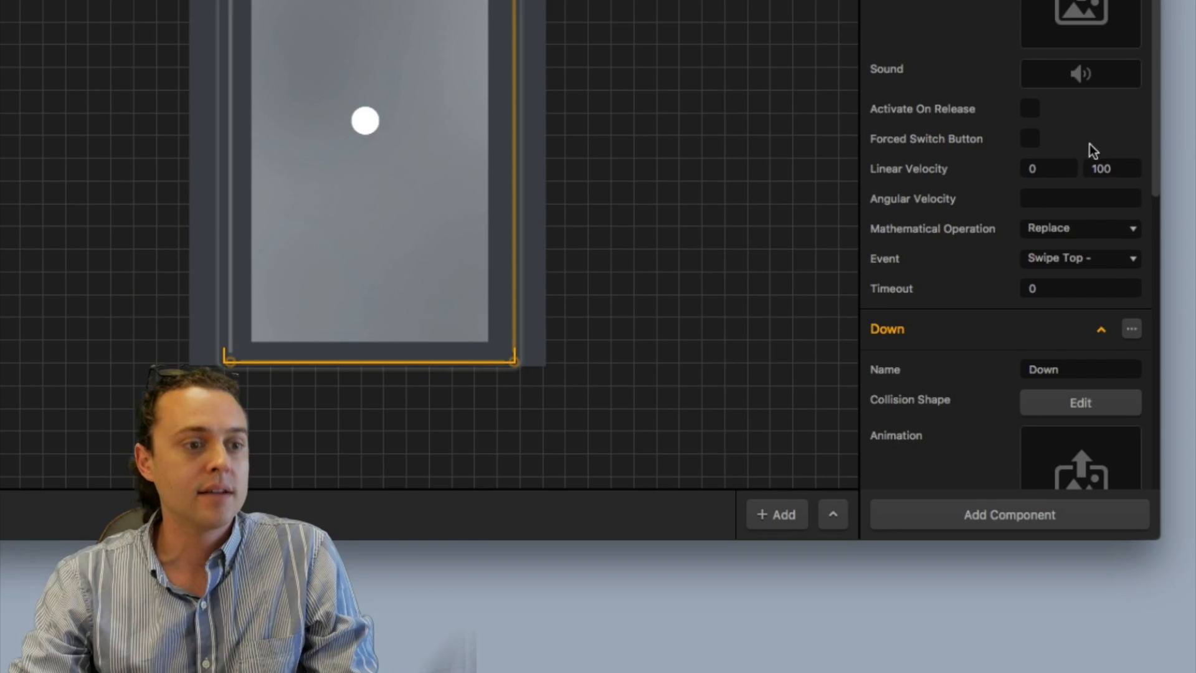
scroll(1071, 130, "down", 3)
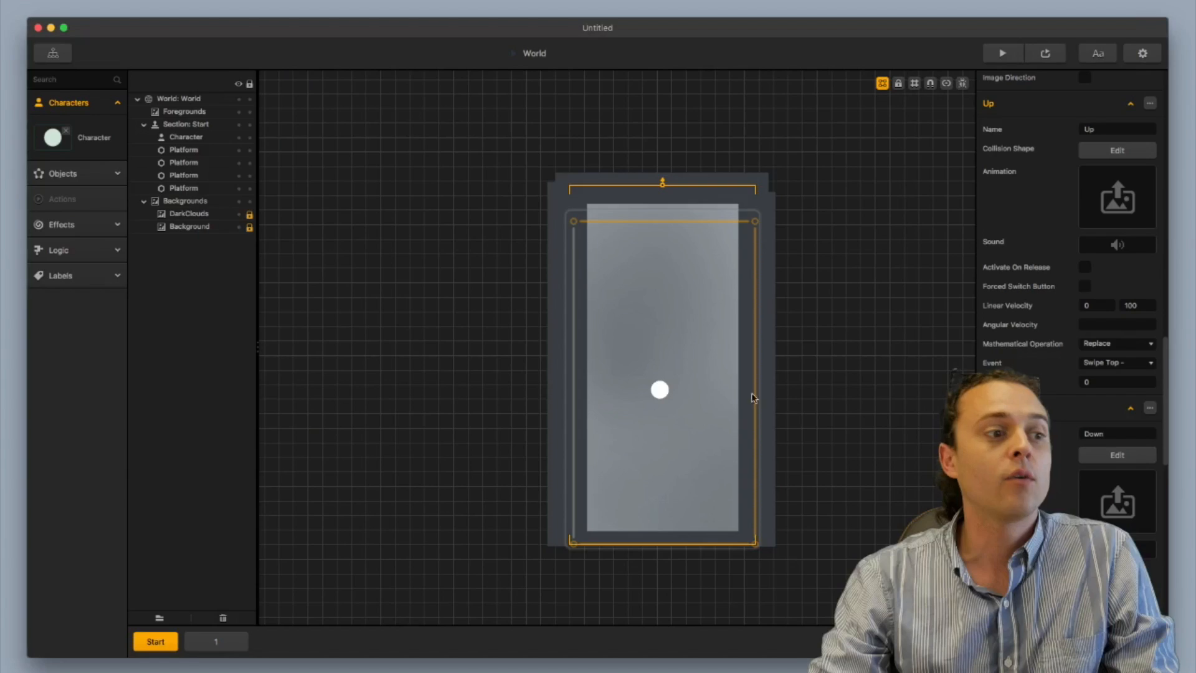
scroll(433, 122, "up", 3)
Set the character's scale to .5 on both axes
left_click(637, 393)
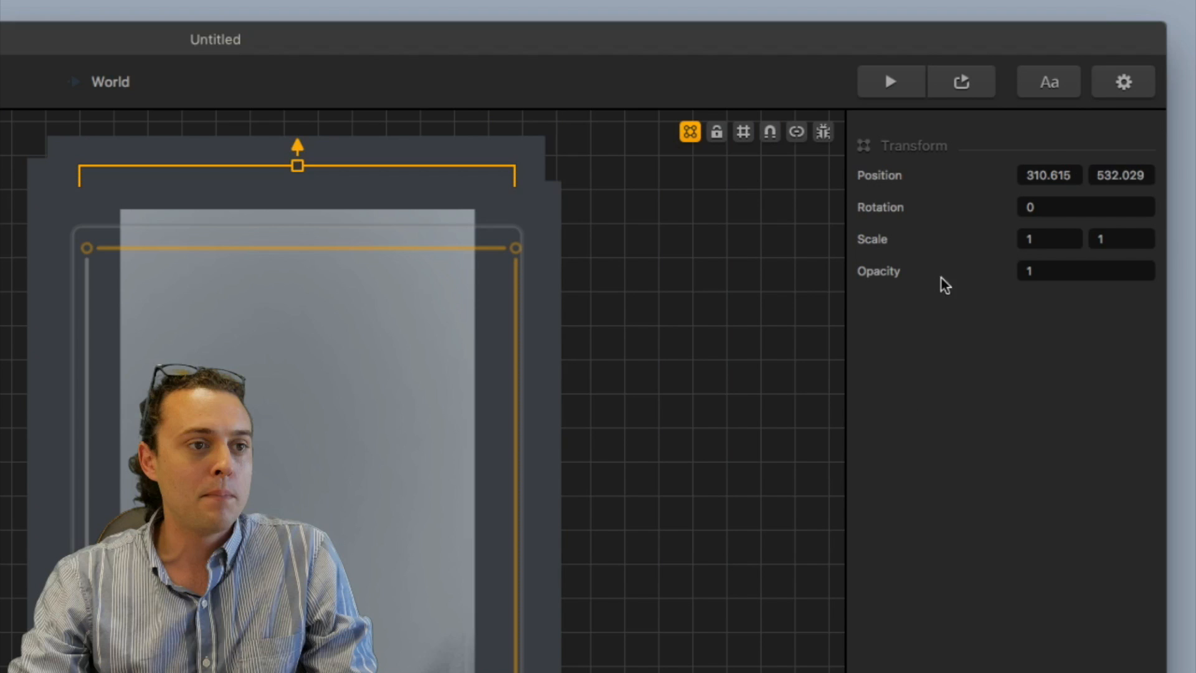
left_click(1044, 240)
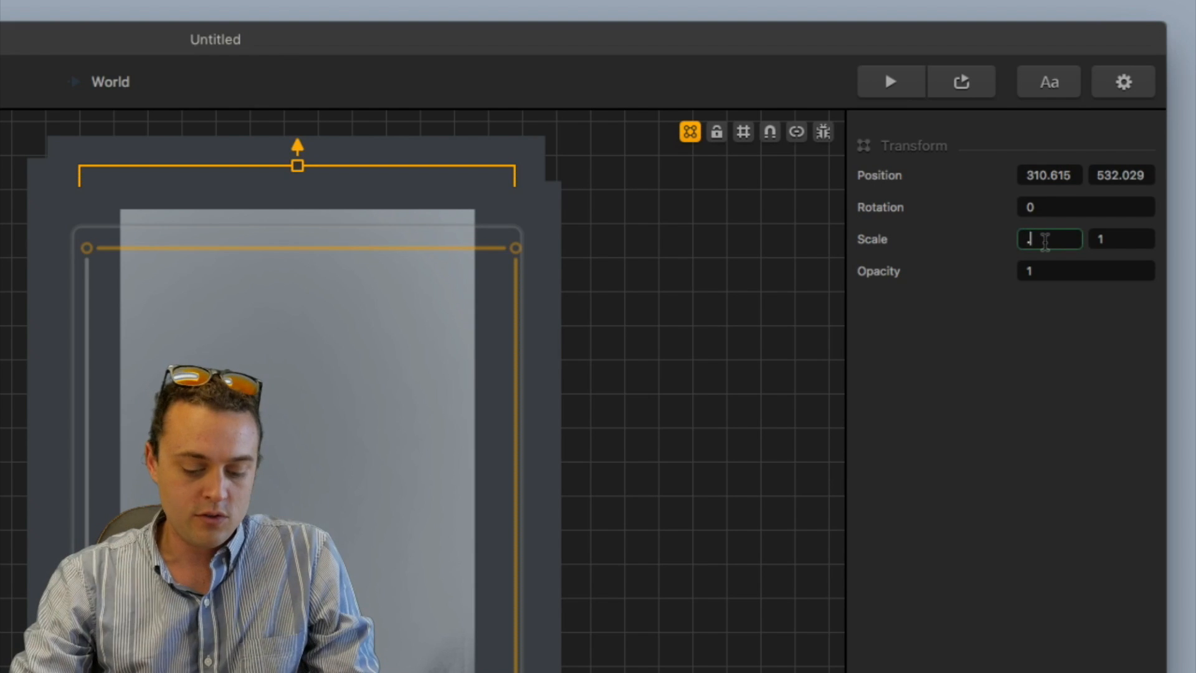
type(".5")
key("Tab")
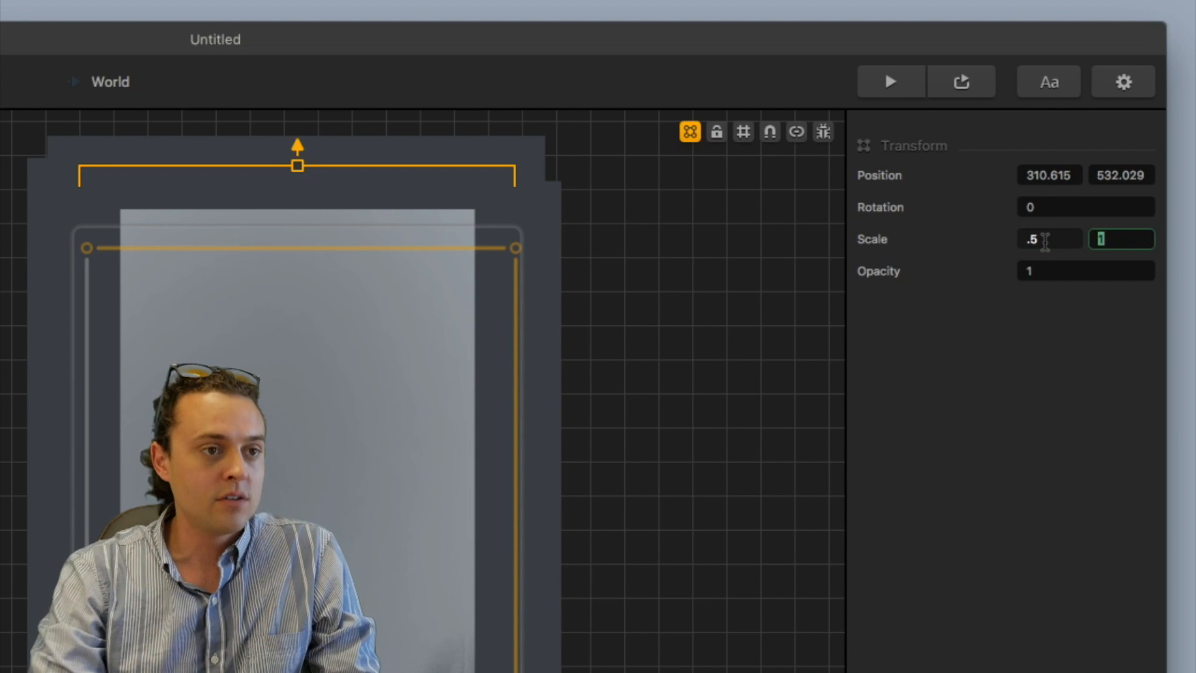
type(".5")
key("Tab")
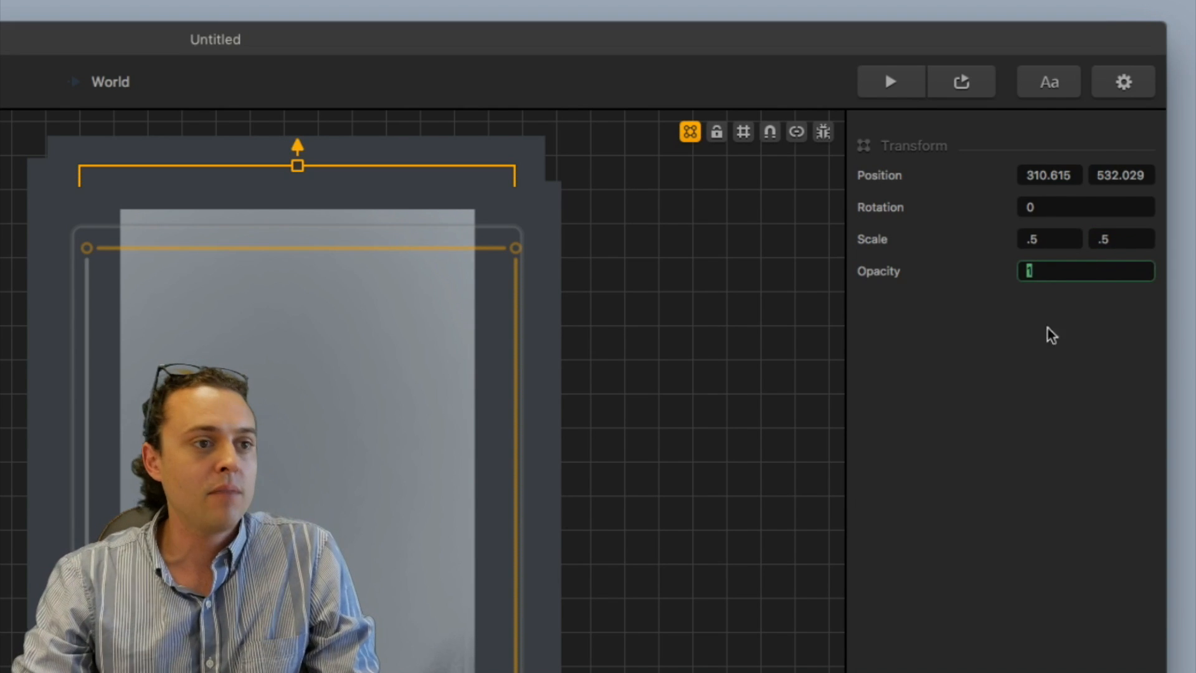
Set the character's scale to .6 on both axes and move it near the walled area's upper-left corner, at about 161, 901
left_click(1062, 239)
key("BackSpace")
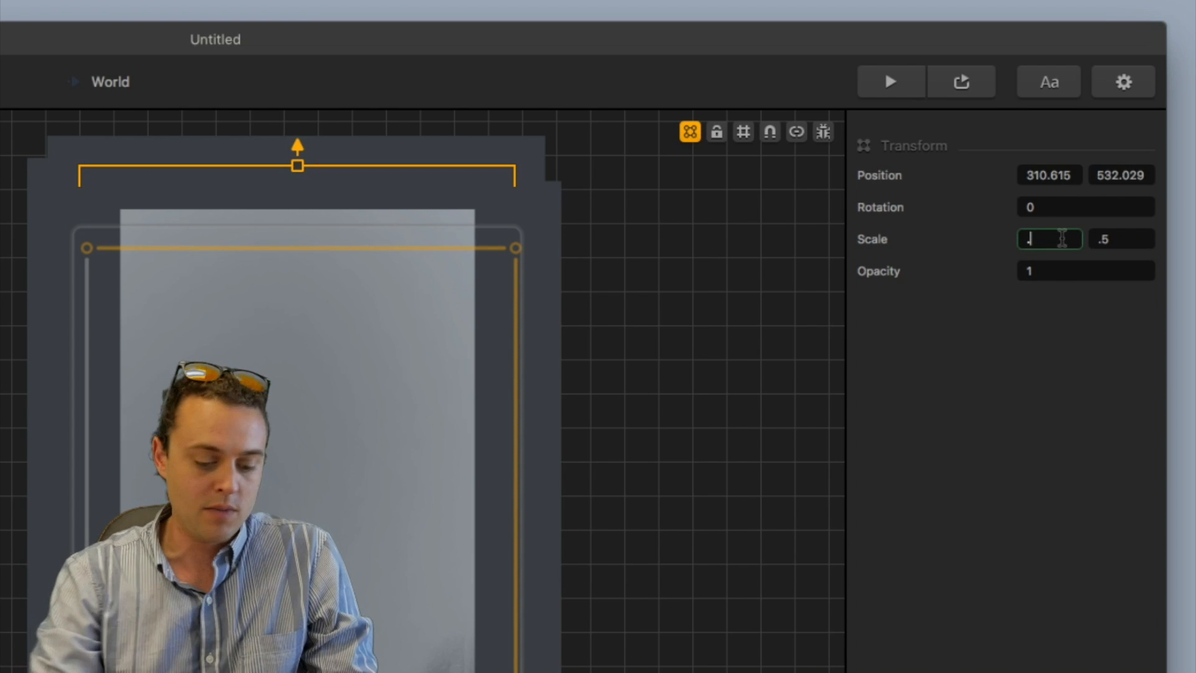
type("6")
key("Tab")
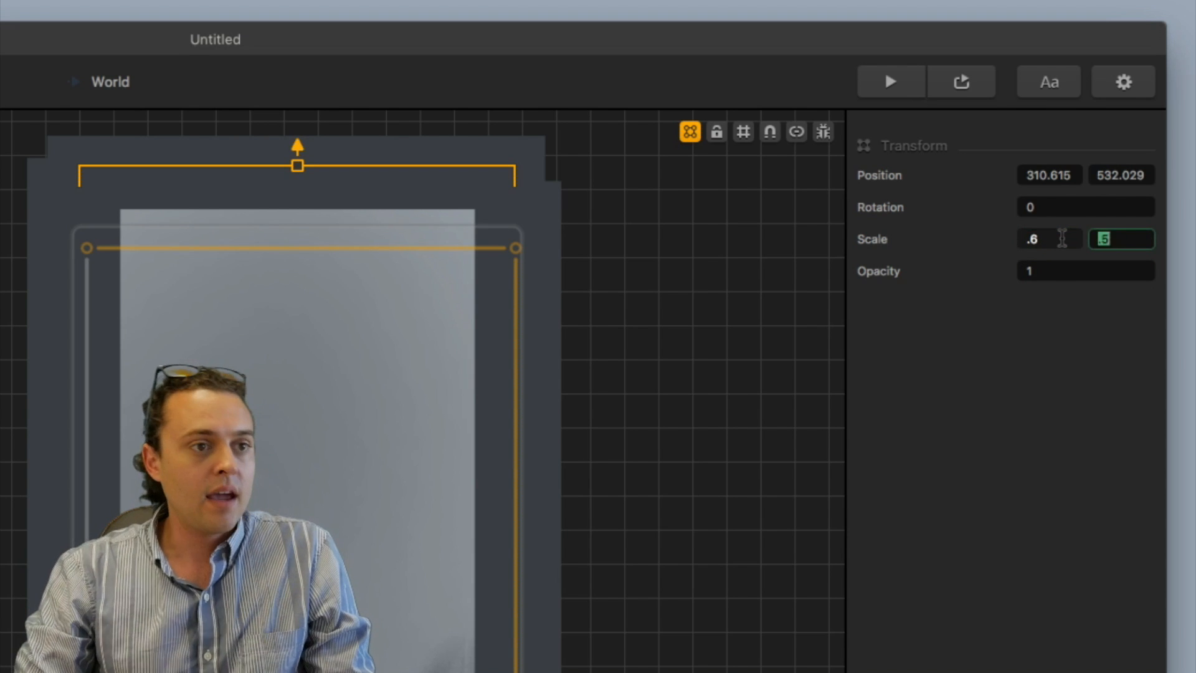
type(".6")
key("Tab")
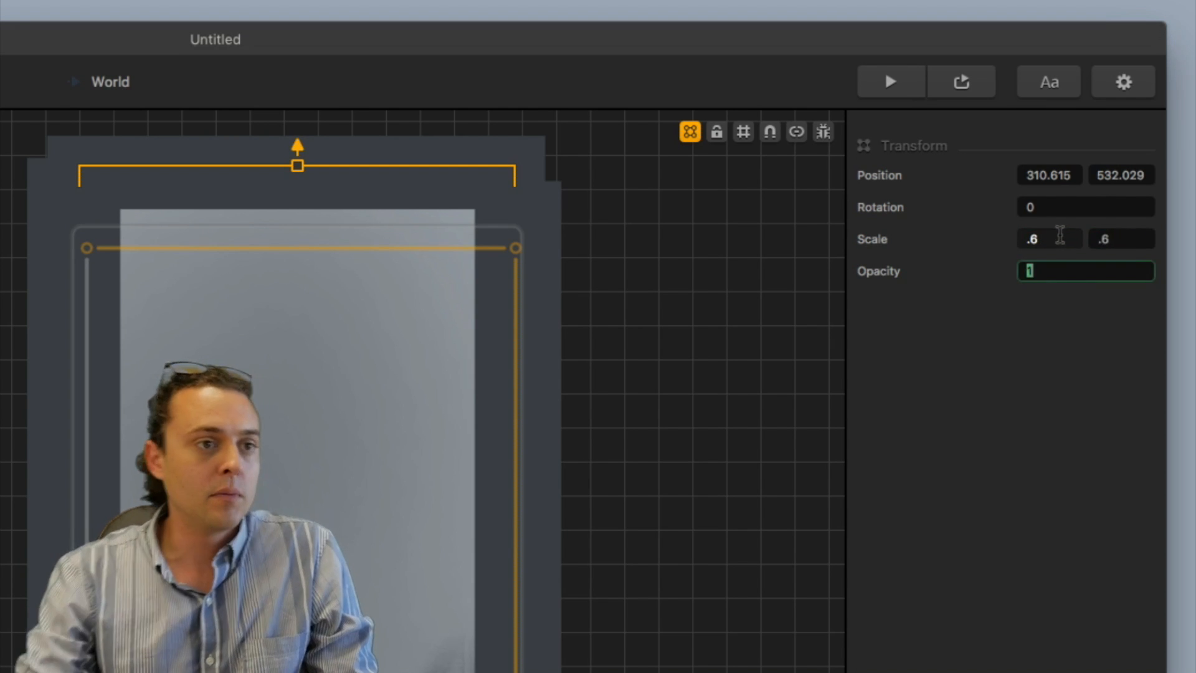
left_click_drag(643, 392, 582, 241)
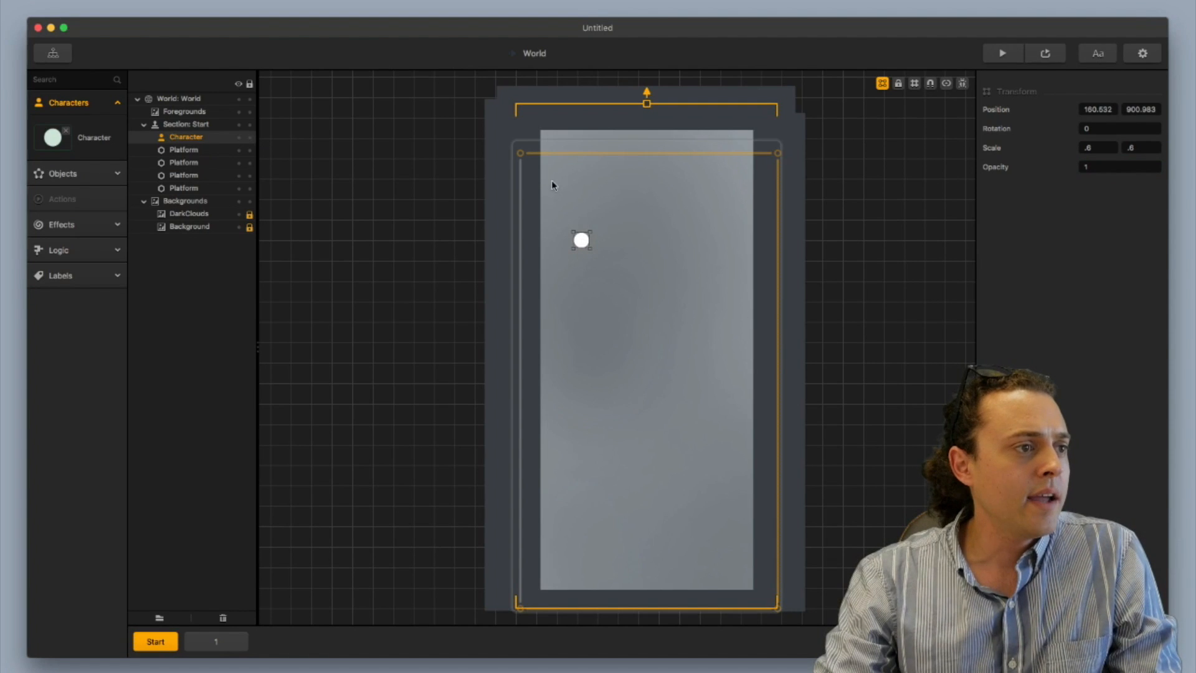
Lower the top wall platform into the play area and bring the Start section's upper boundary down to just above the camera frame
left_click(522, 159)
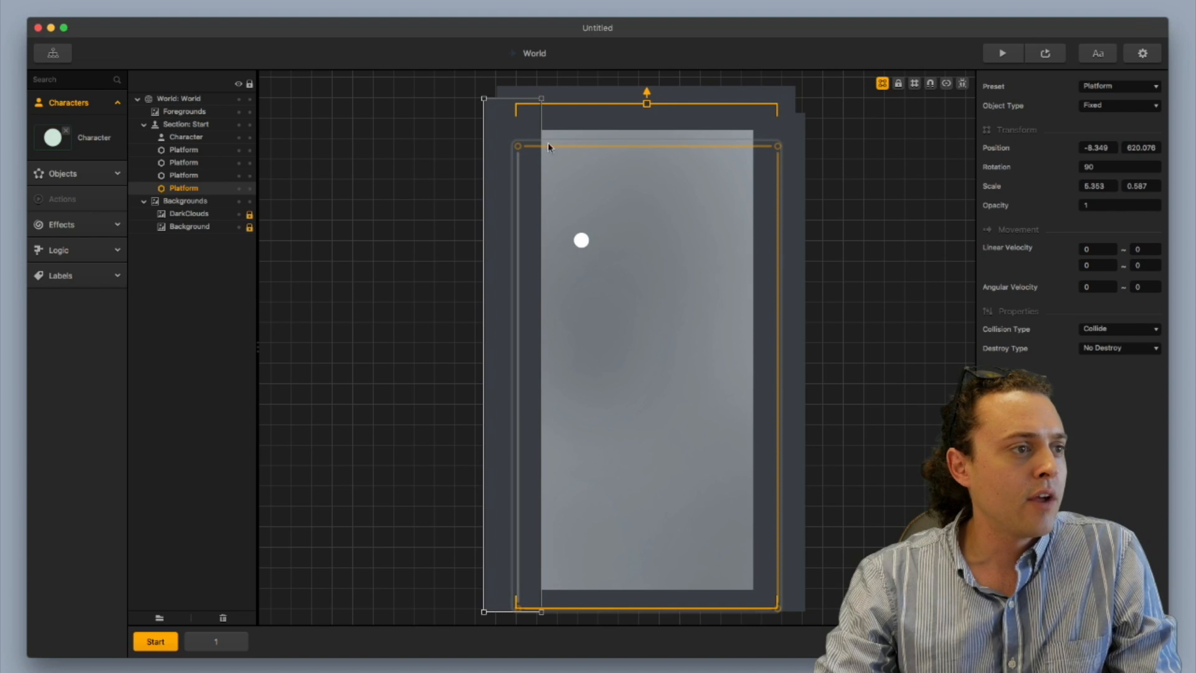
left_click(569, 151)
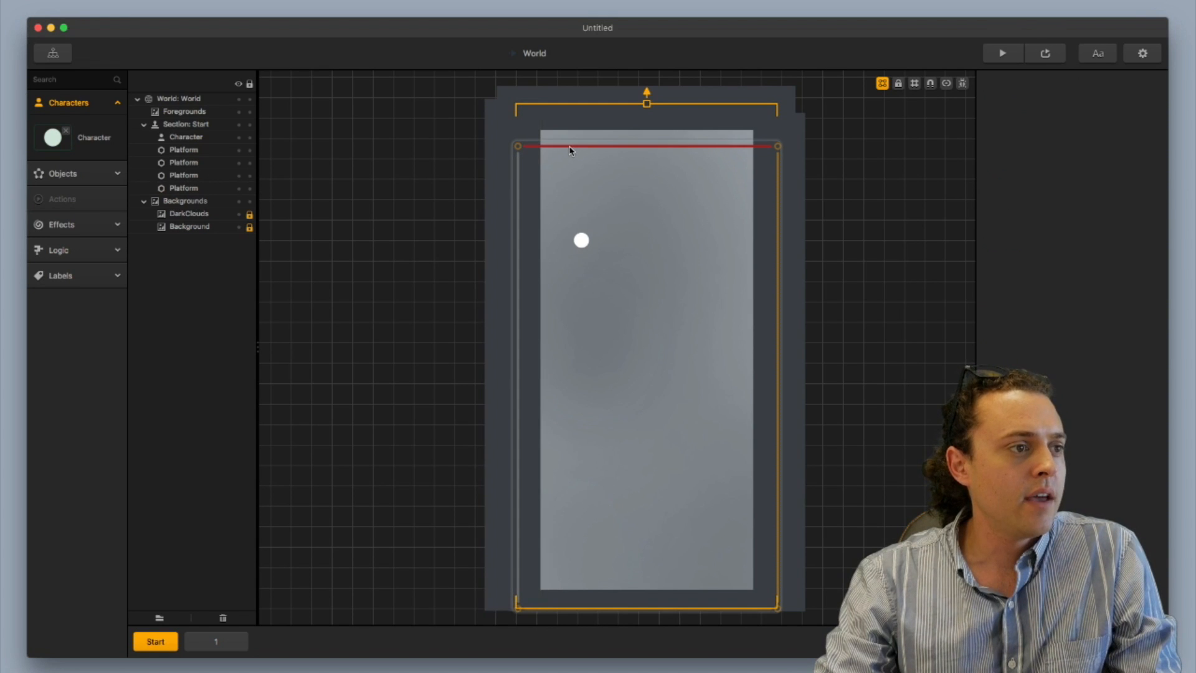
left_click(778, 218)
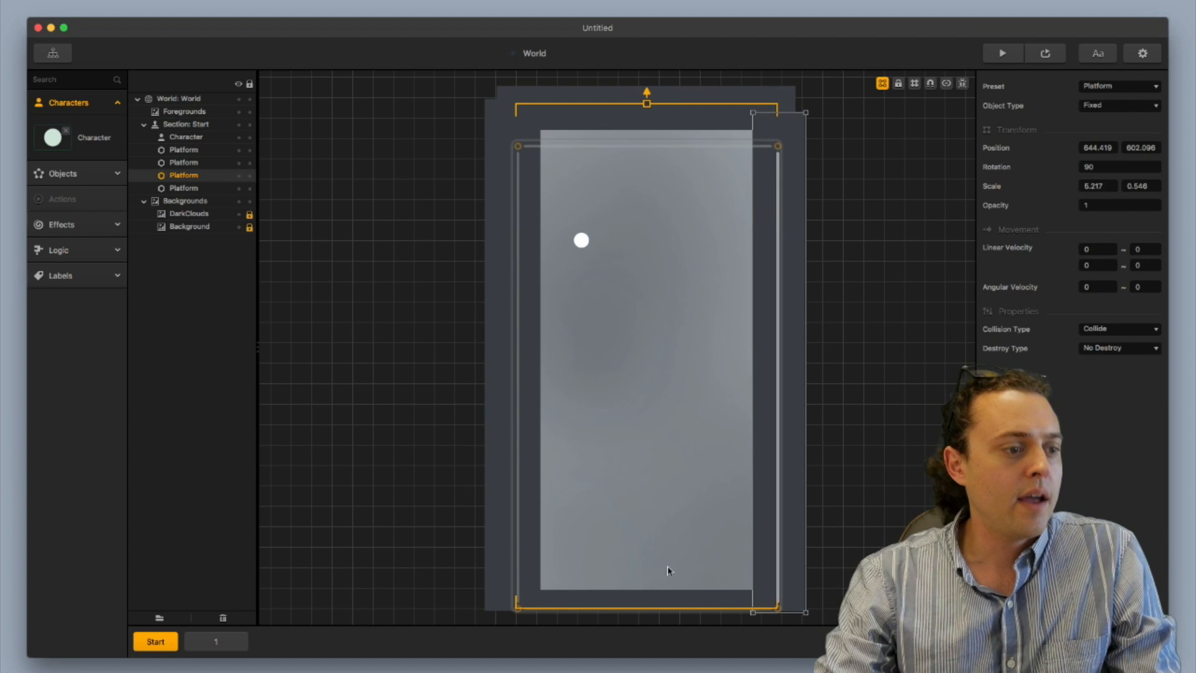
left_click(638, 609)
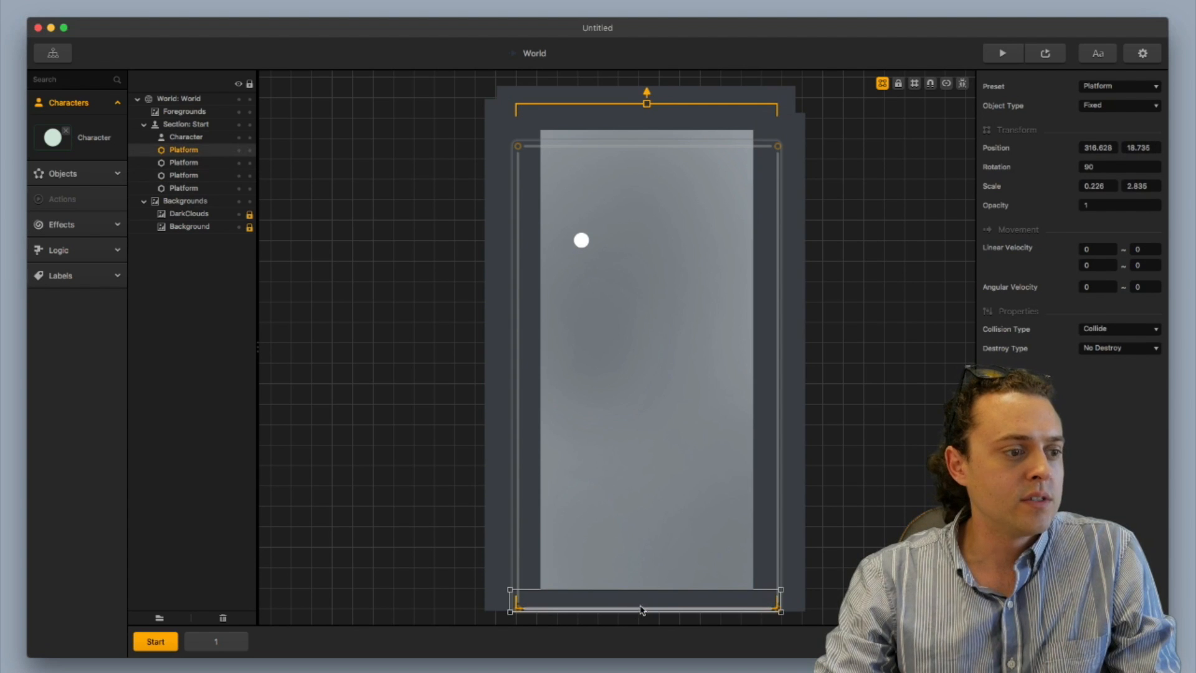
left_click(656, 123)
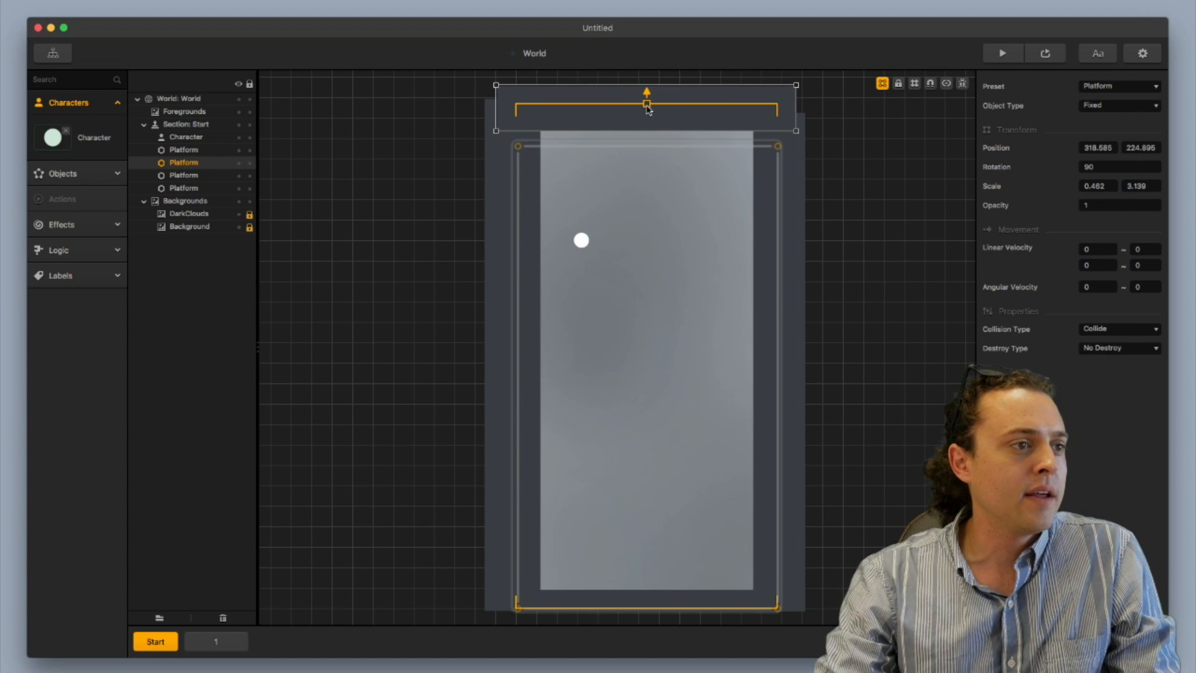
left_click_drag(647, 109, 649, 153)
left_click(648, 105)
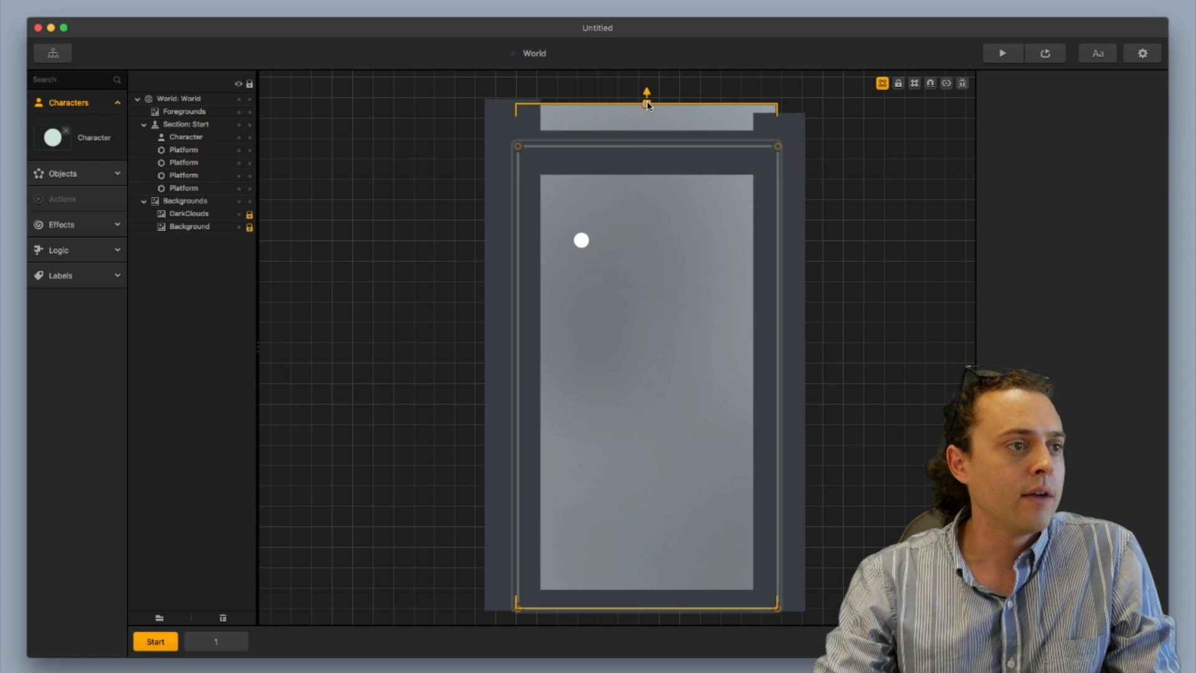
left_click_drag(647, 105, 648, 133)
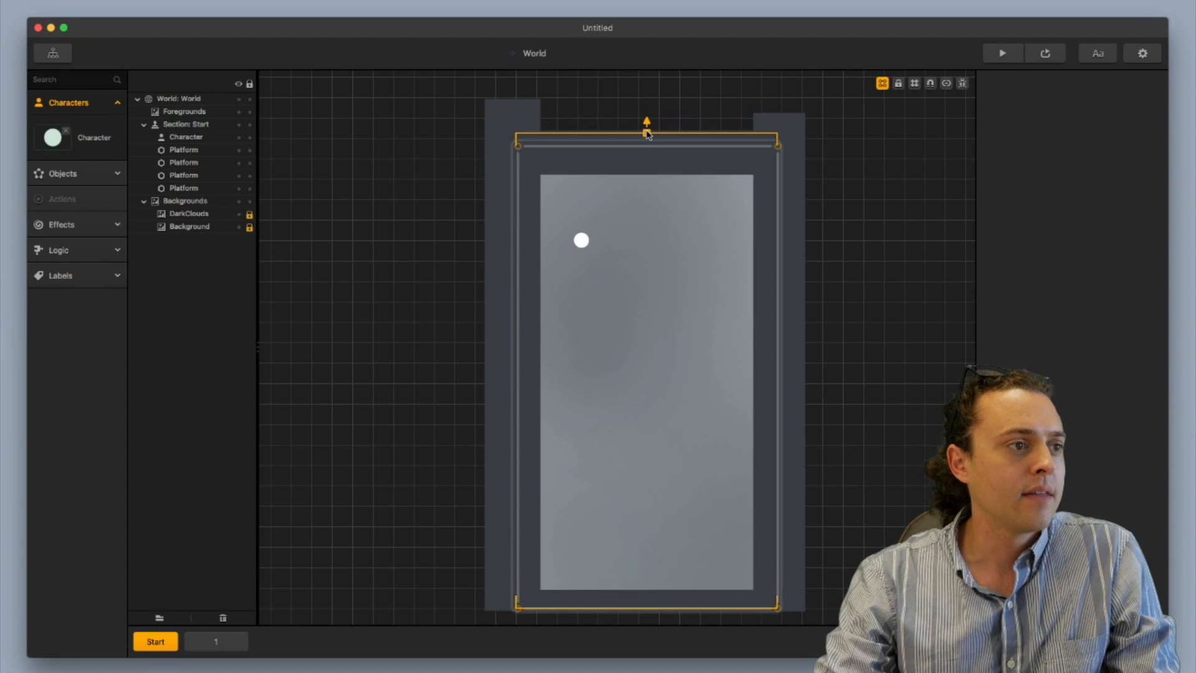
Shorten the left and right wall platforms at their upper ends to about the level of the section's upper boundary
left_click(529, 122)
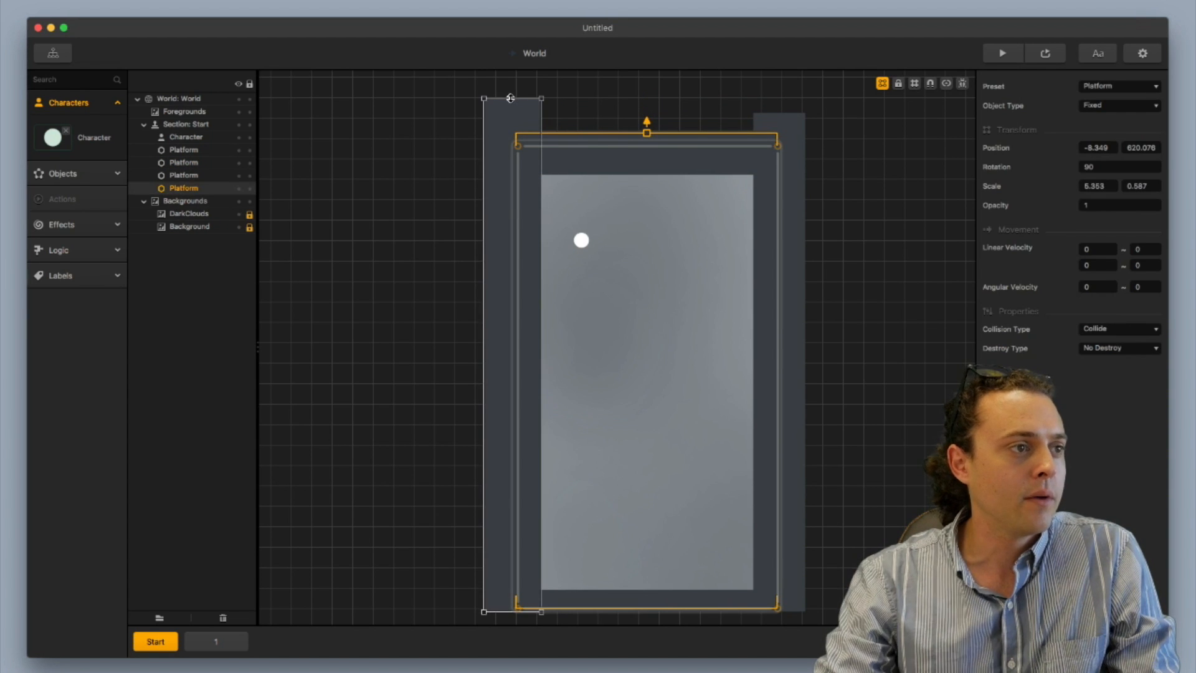
left_click_drag(510, 99, 510, 131)
left_click(775, 113)
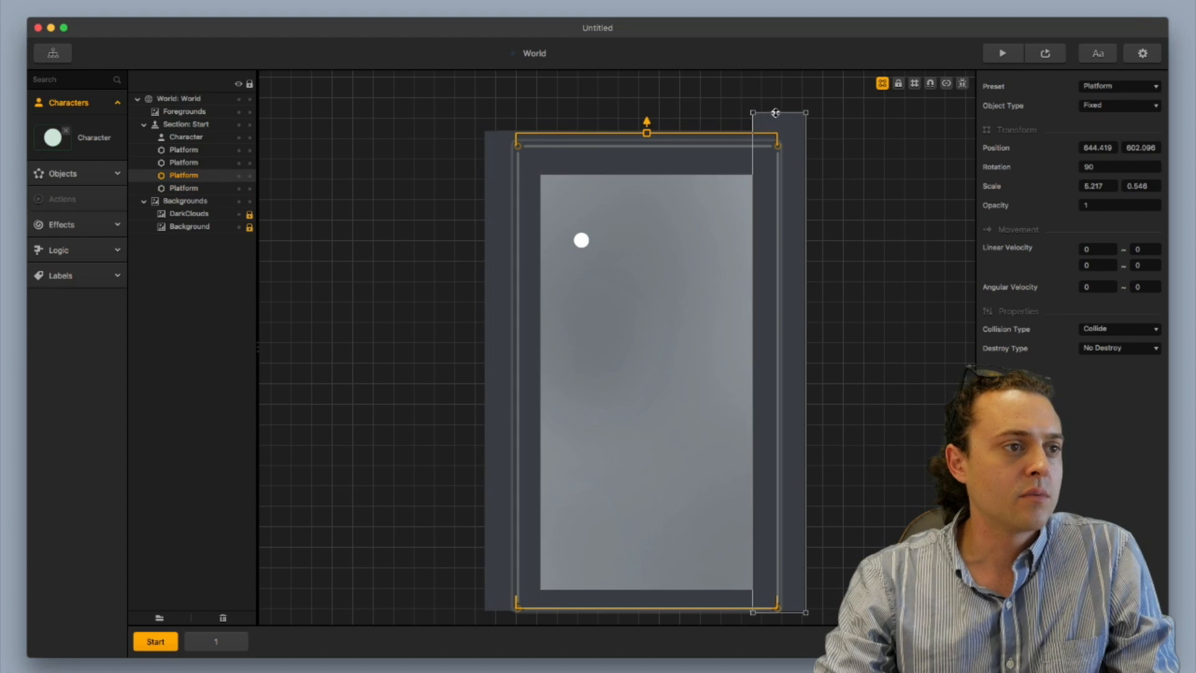
left_click_drag(776, 112, 777, 131)
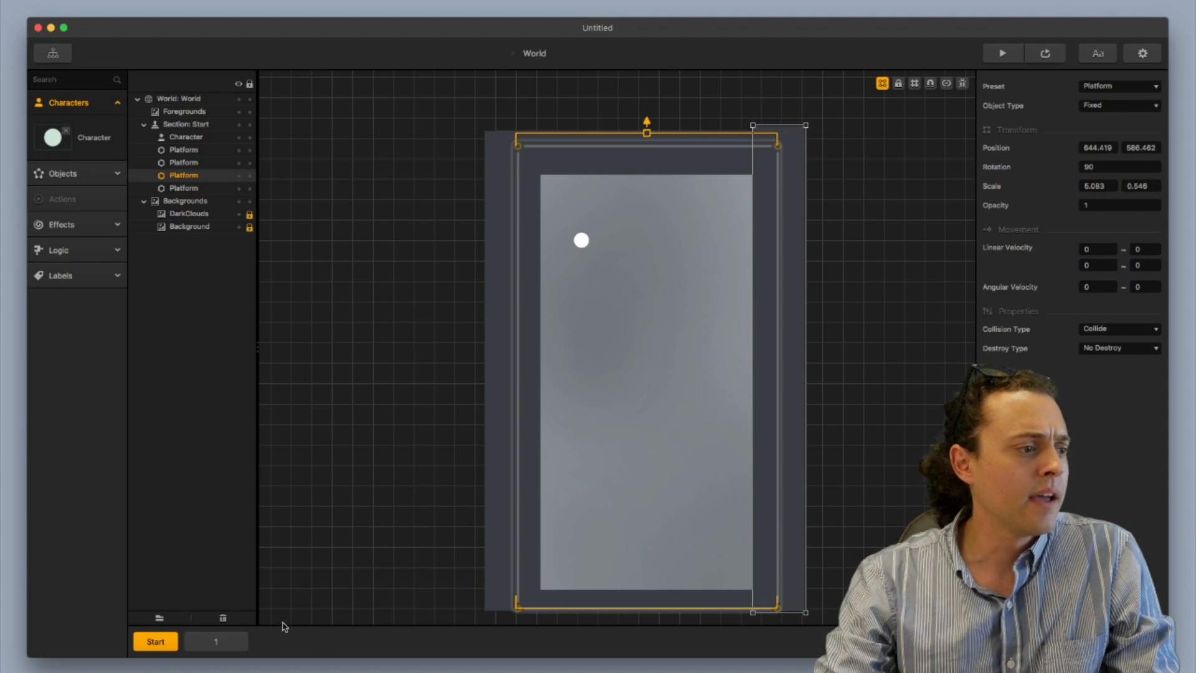
Delete the large left and right wall platforms from section 1
left_click(210, 641)
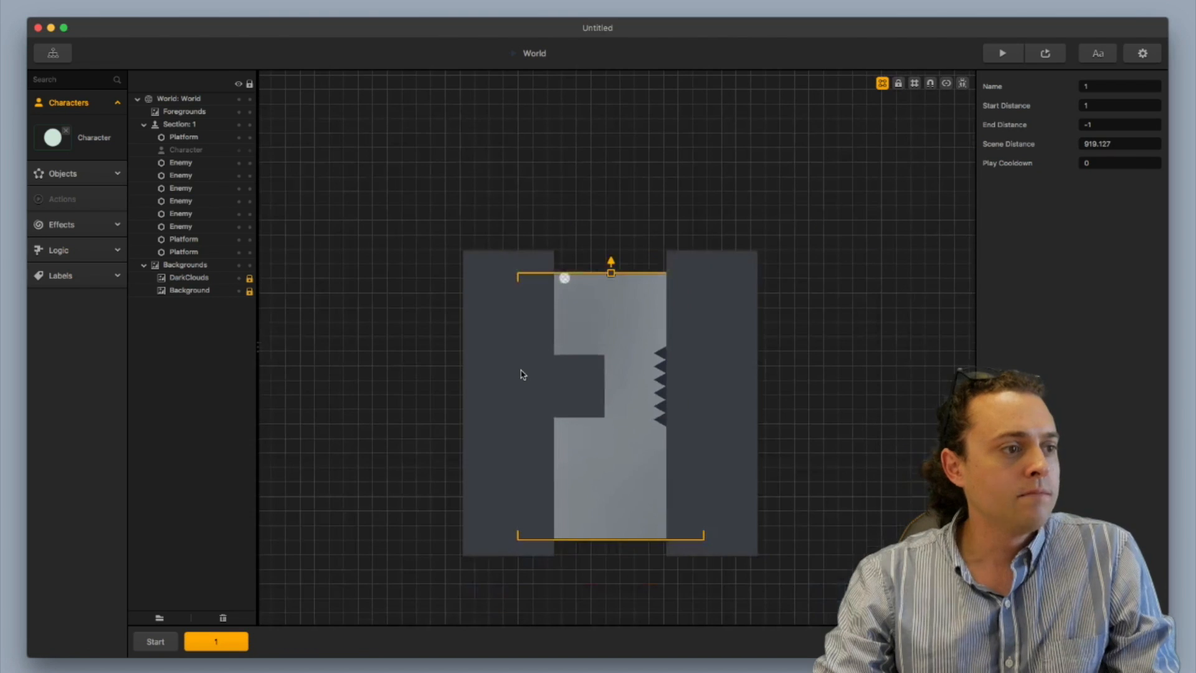
left_click(852, 277)
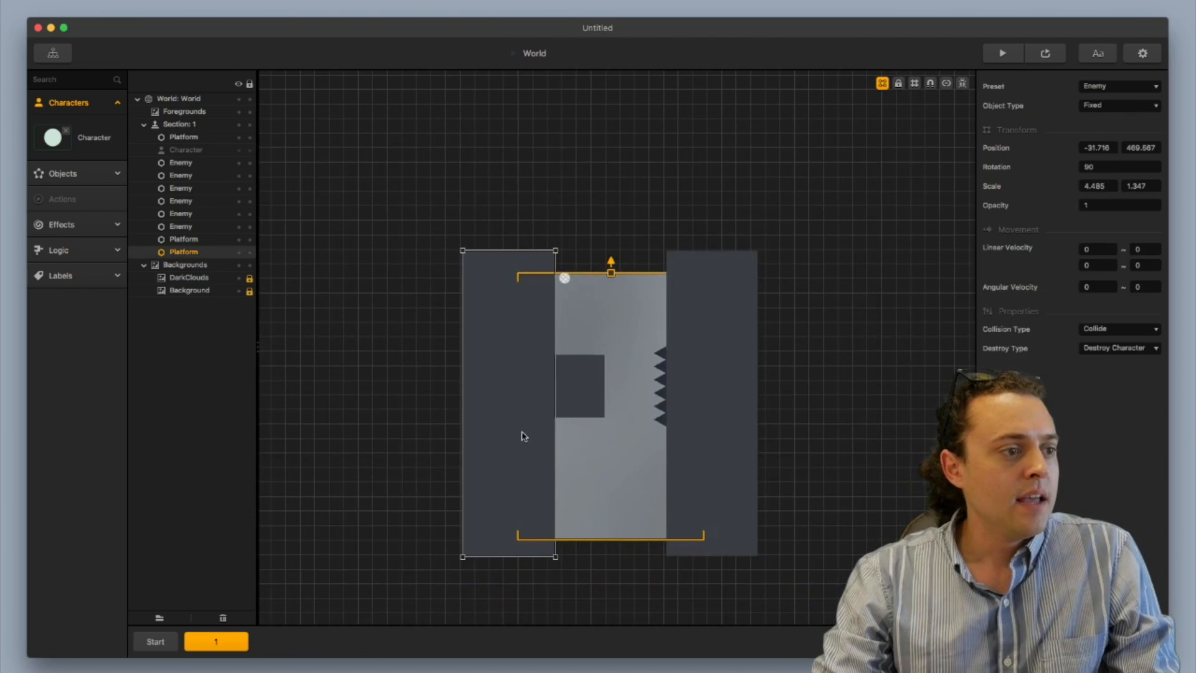
key("BackSpace")
left_click(755, 409)
key("BackSpace")
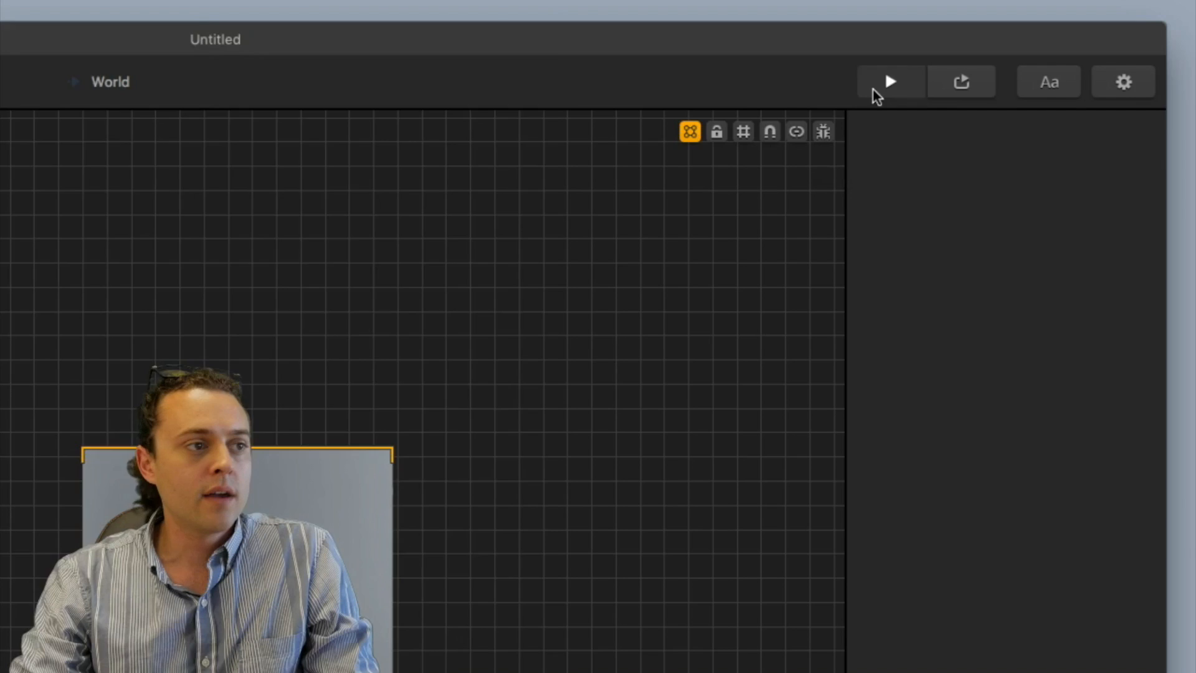
Preview the game in a smaller window, start it and test swiping the character in different directions
left_click(877, 93)
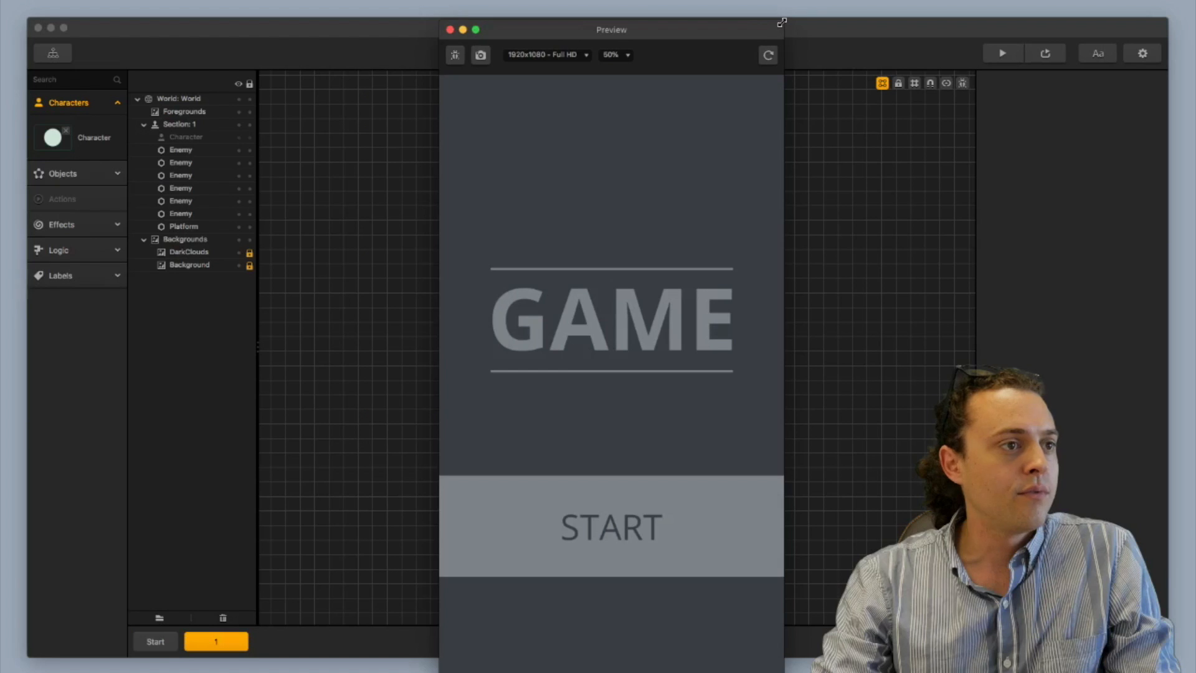
left_click_drag(781, 22, 734, 48)
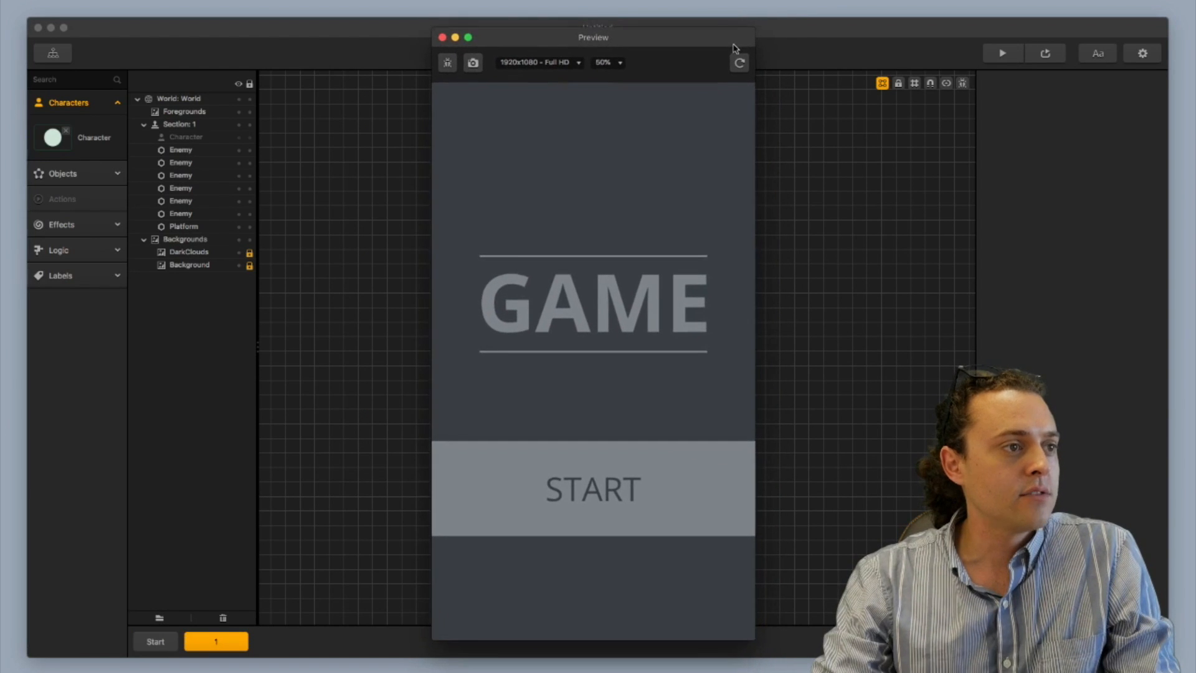
left_click(661, 449)
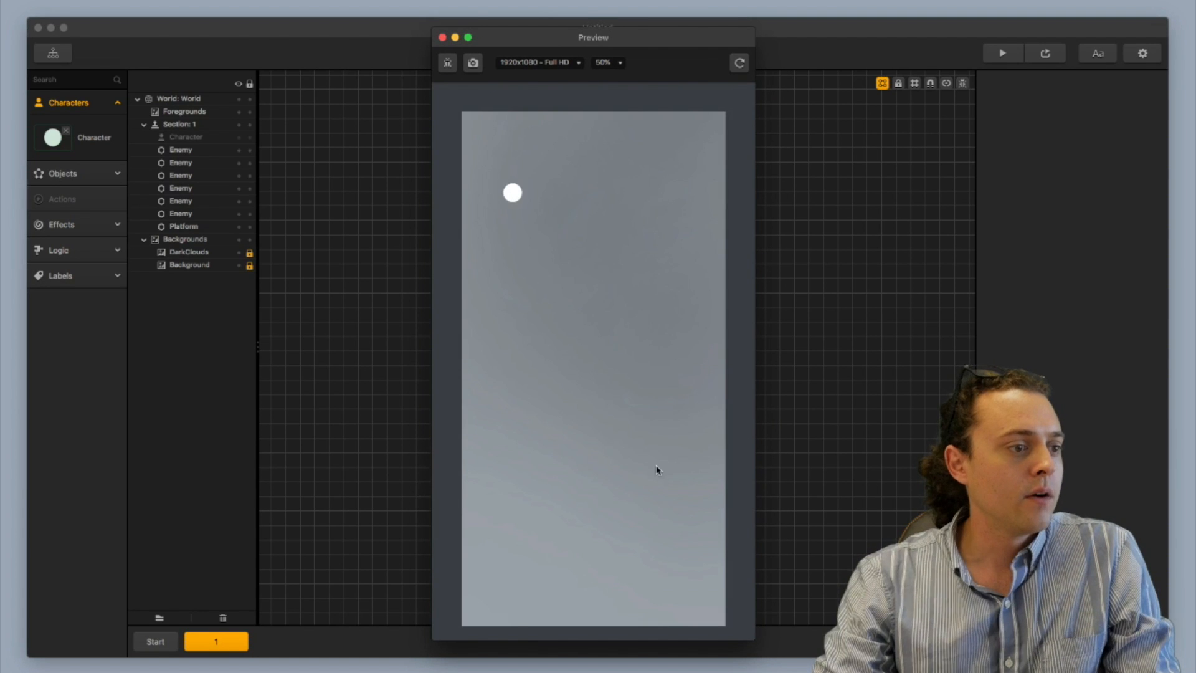
mouse_move(568, 265)
left_mouse_down()
mouse_move(548, 457)
mouse_move(654, 441)
mouse_move(699, 83)
left_mouse_up()
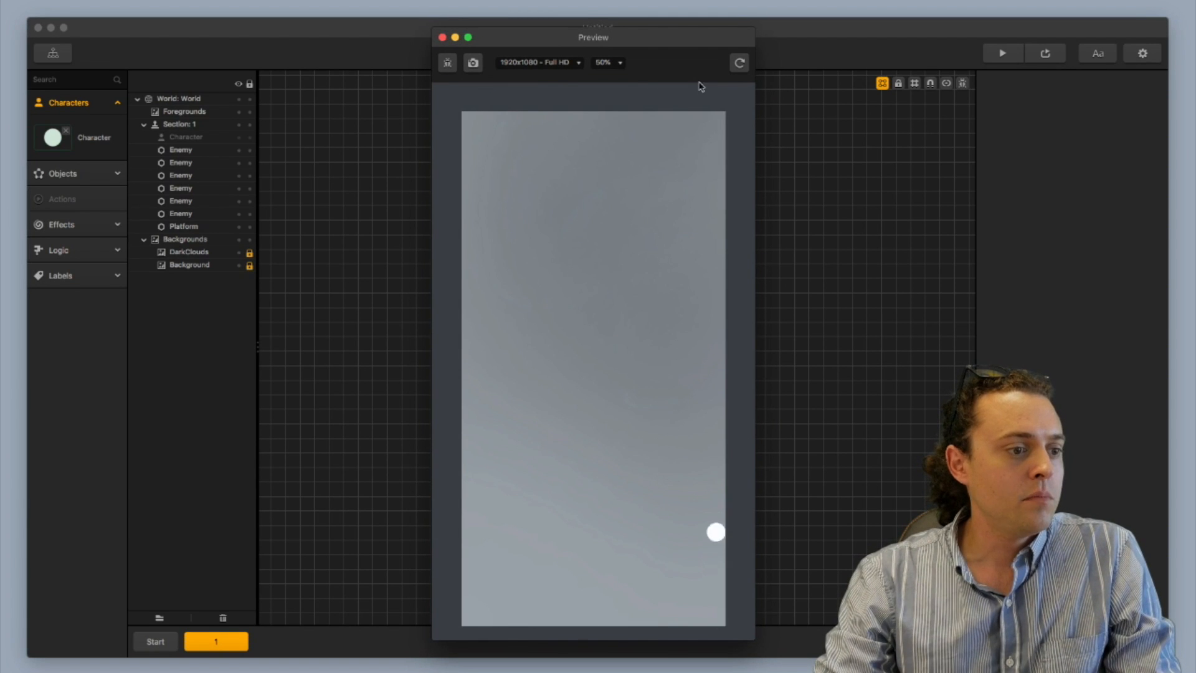
mouse_move(680, 253)
left_mouse_down()
mouse_move(524, 245)
mouse_move(550, 317)
left_mouse_up()
left_click_drag(551, 318, 695, 291)
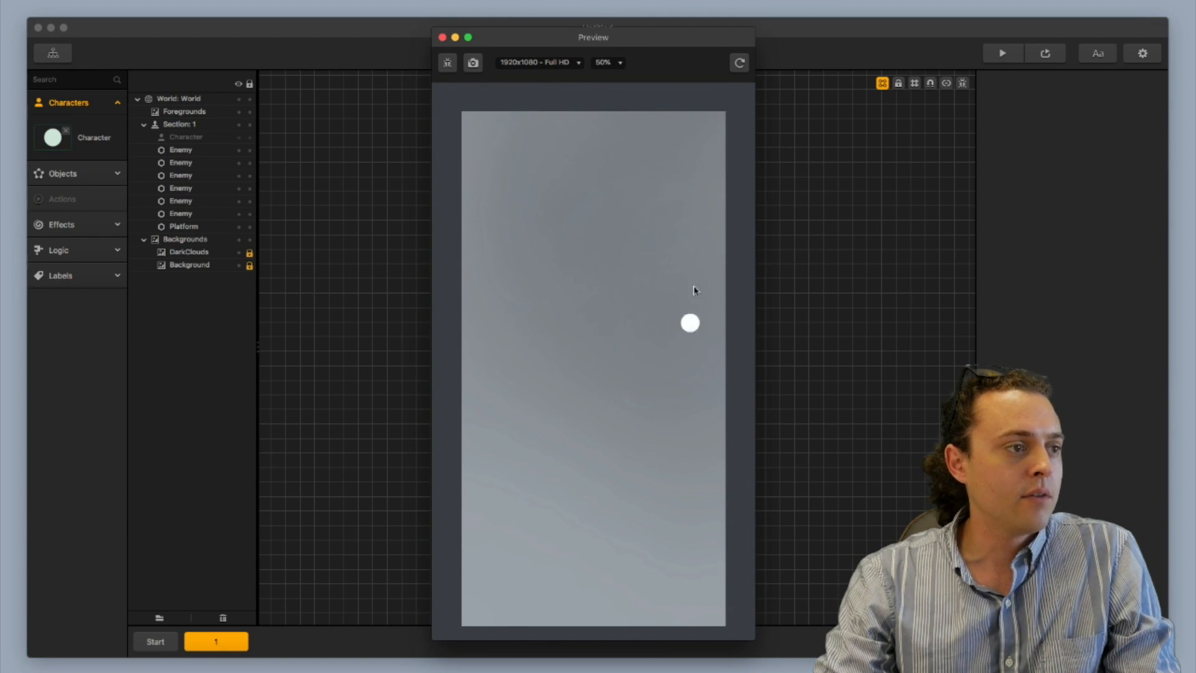
mouse_move(680, 360)
left_mouse_down()
mouse_move(614, 355)
mouse_move(611, 419)
left_mouse_up()
mouse_move(610, 419)
left_mouse_down()
mouse_move(694, 419)
mouse_move(549, 295)
mouse_move(513, 286)
mouse_move(517, 254)
mouse_move(676, 264)
left_mouse_up()
mouse_move(676, 265)
left_mouse_down()
mouse_move(683, 334)
mouse_move(443, 361)
left_mouse_up()
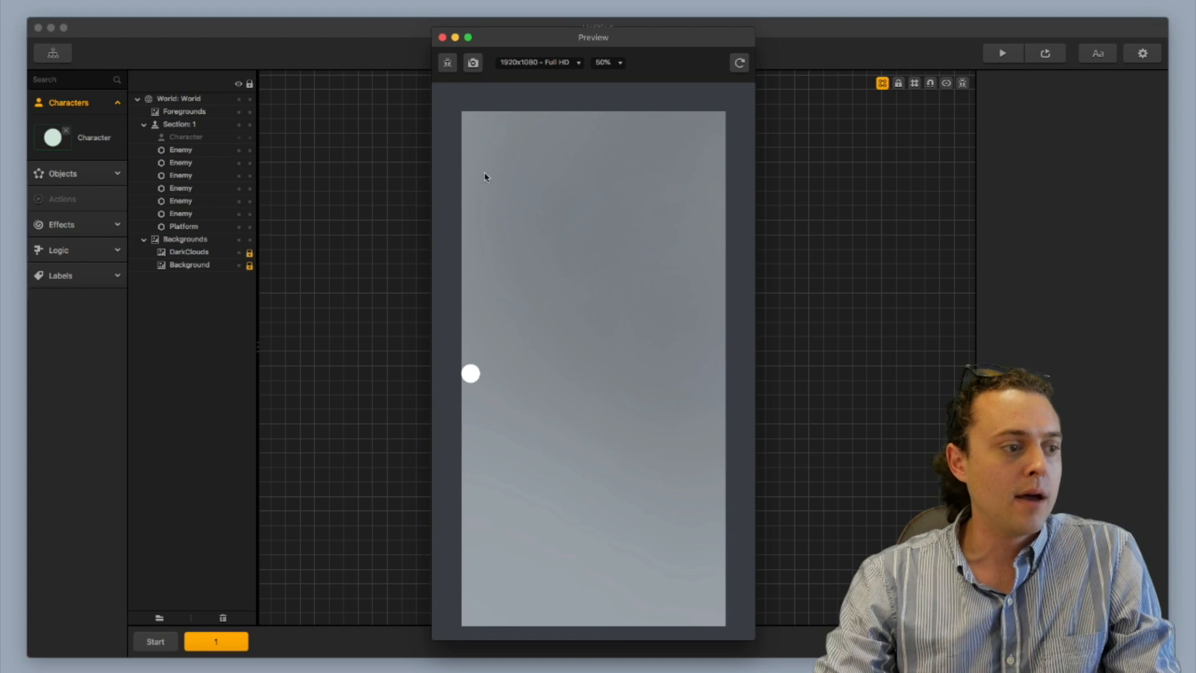
Close the game preview and return to the Start section
left_click(442, 38)
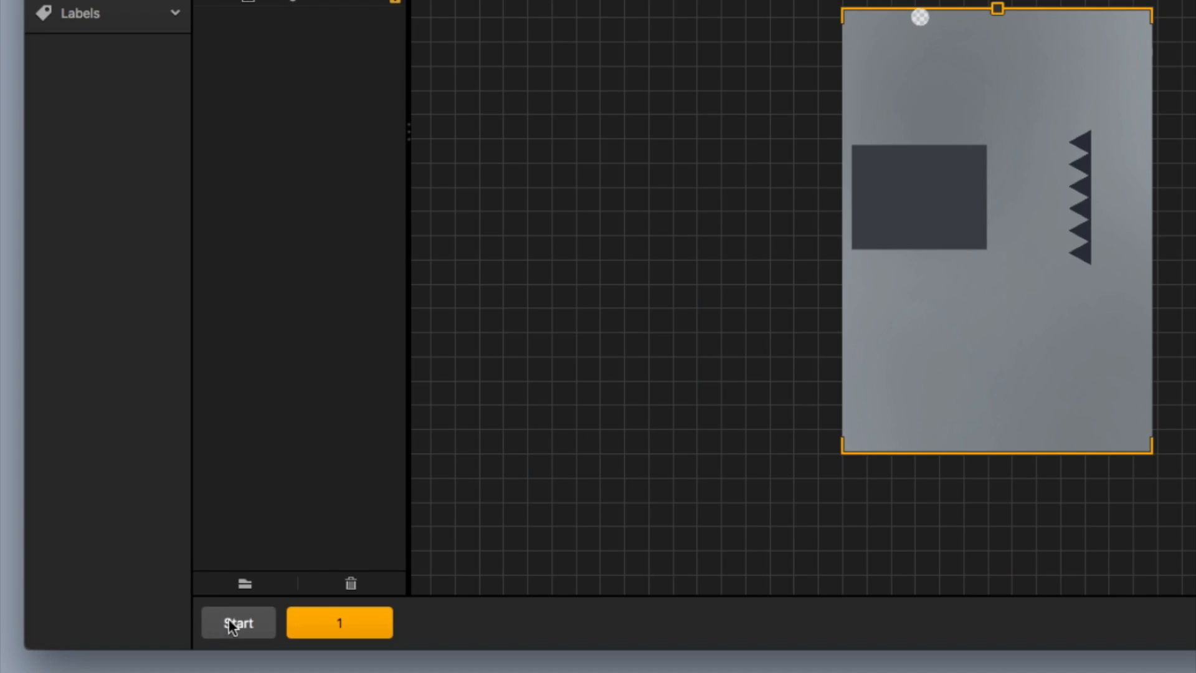
left_click(155, 641)
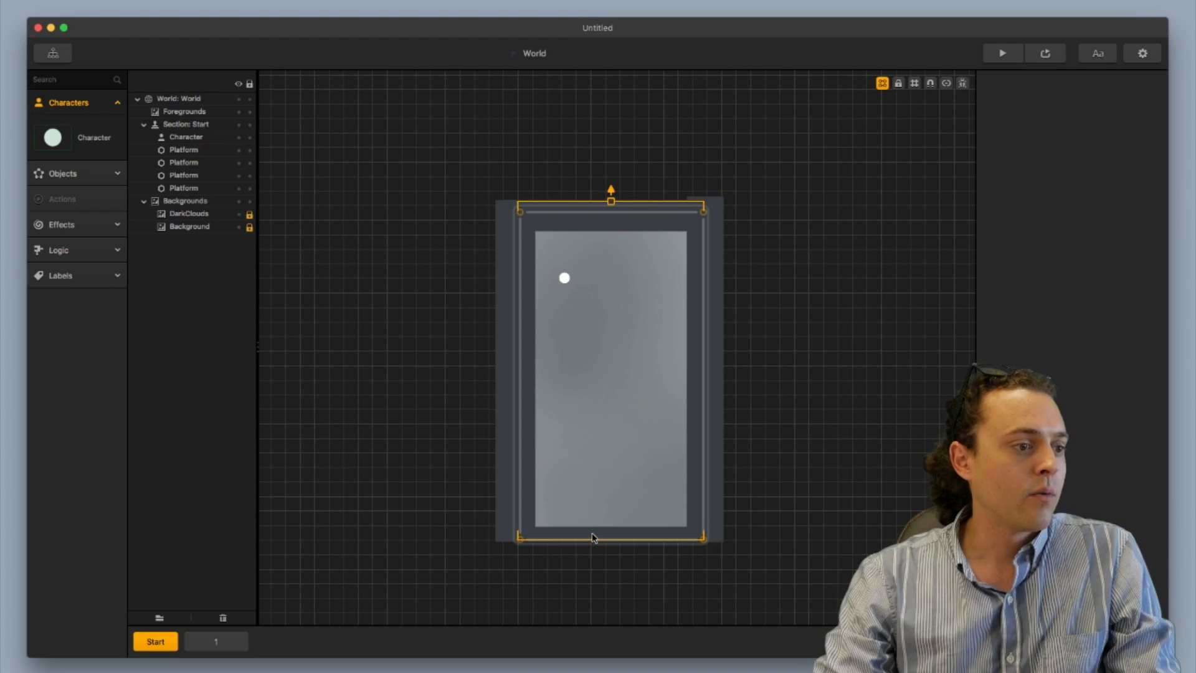
Thicken the Start section's lower wall platform by raising its upper edge, to a scale of about 0.367
left_click(594, 536)
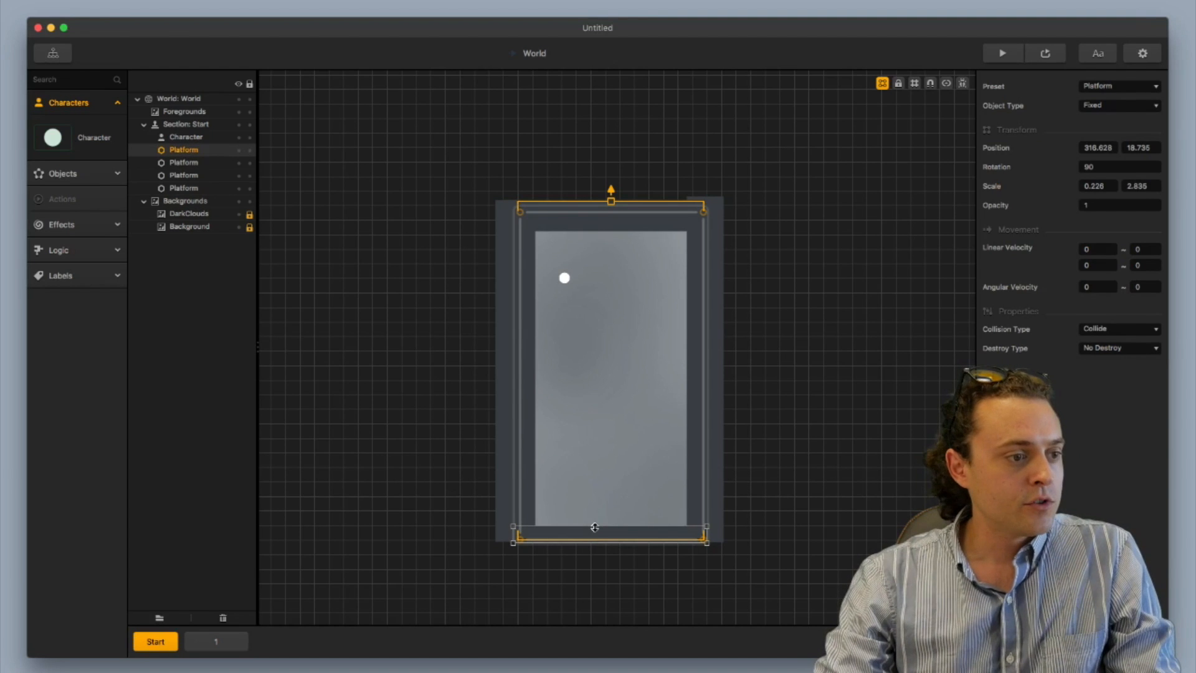
left_click_drag(594, 527, 597, 517)
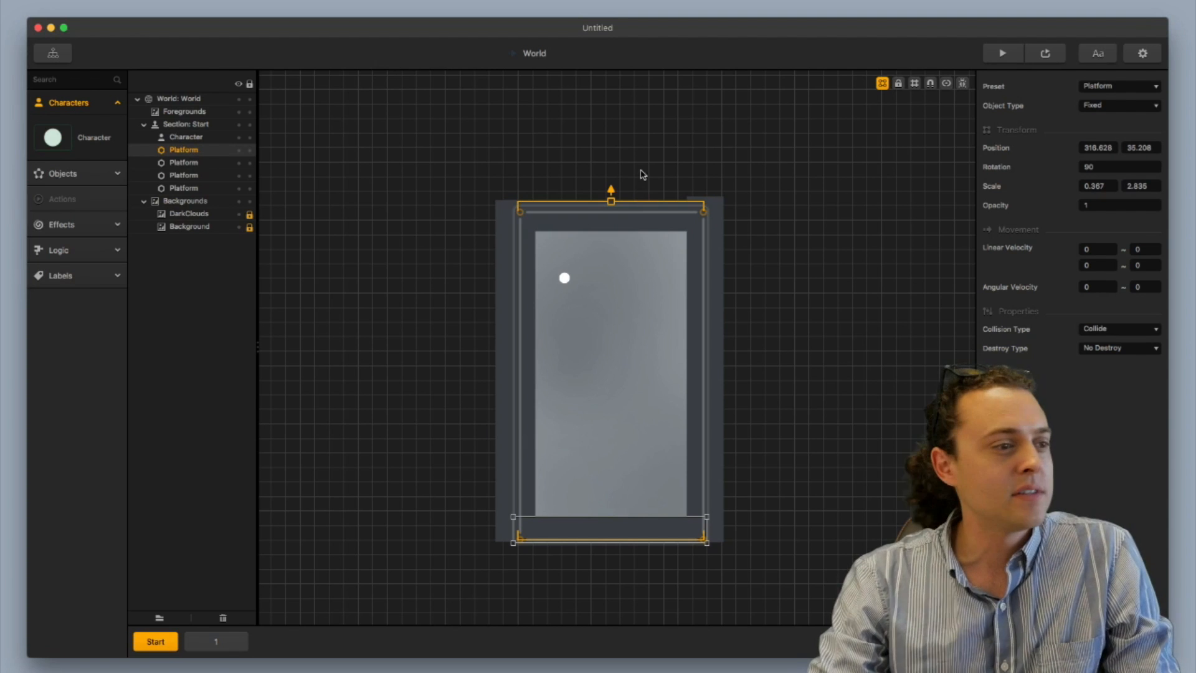
left_click(578, 159)
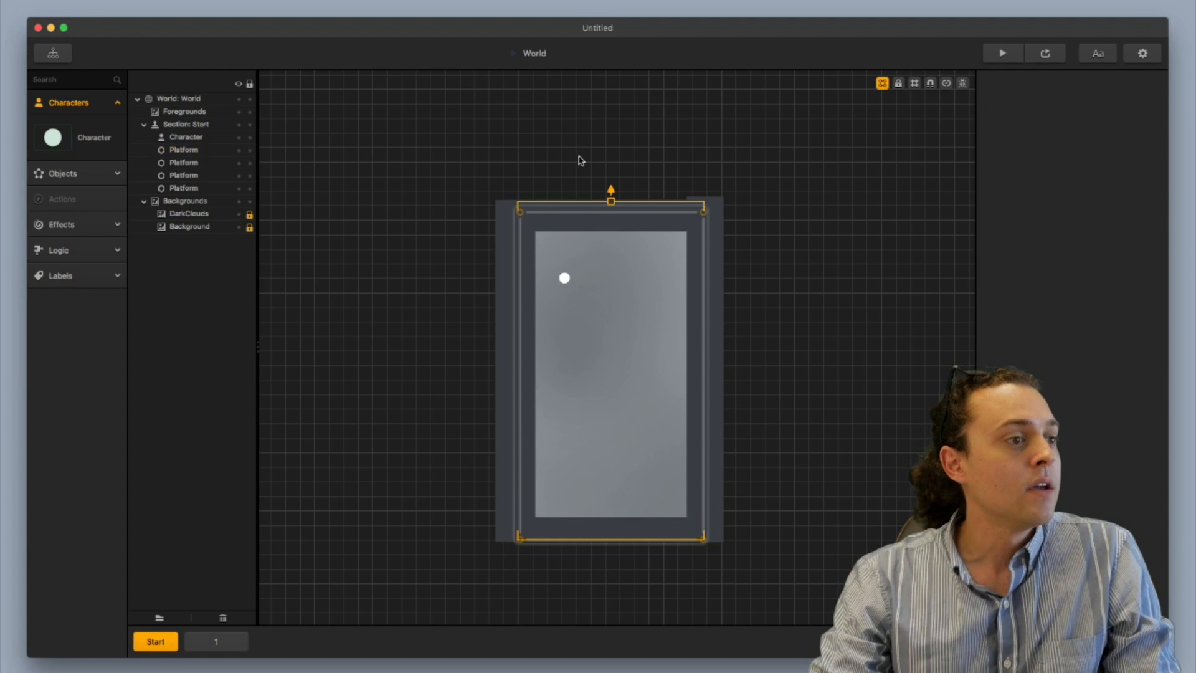
Duplicate the lower wall platform, shorten the copy to a scale of about 0.516 and place it beside the character
left_click(611, 525)
key("super+d")
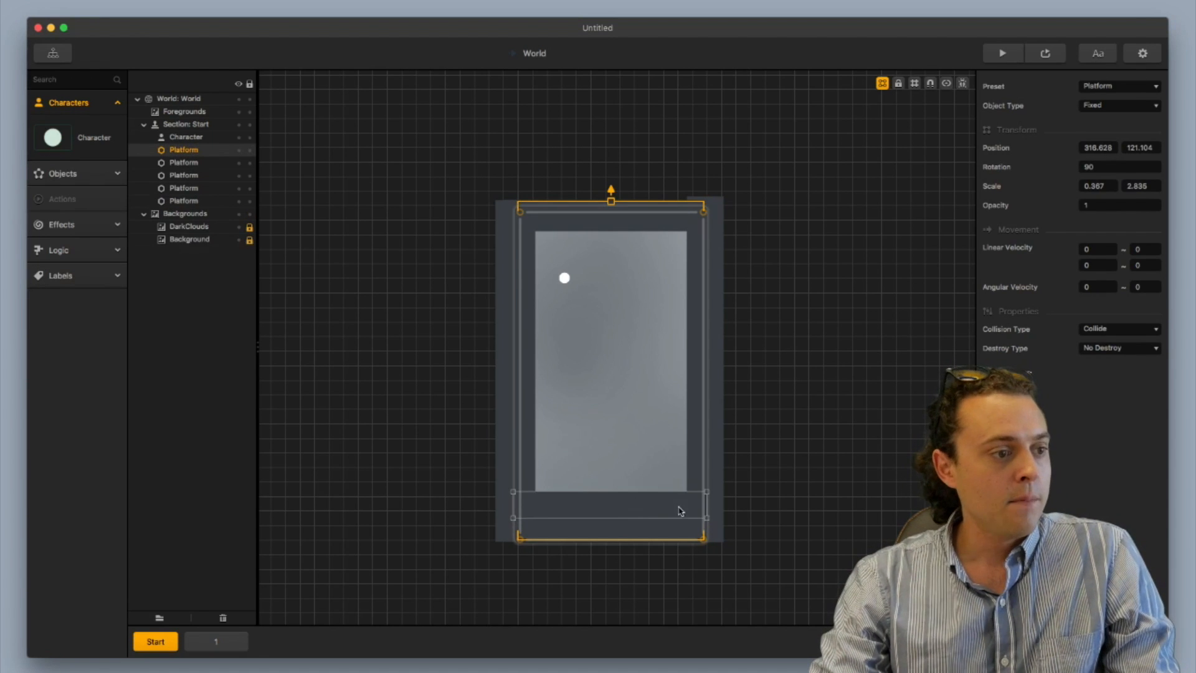
left_click_drag(703, 508, 596, 284)
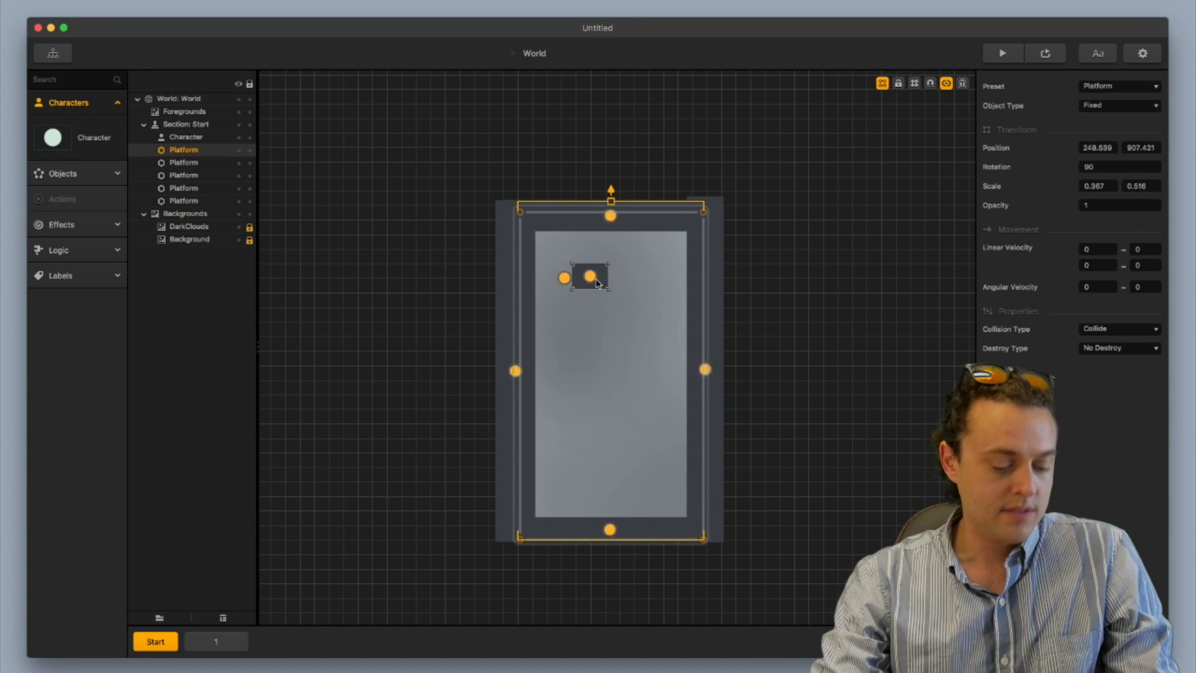
scroll(596, 283, "up", 3)
scroll(596, 283, "up", 3)
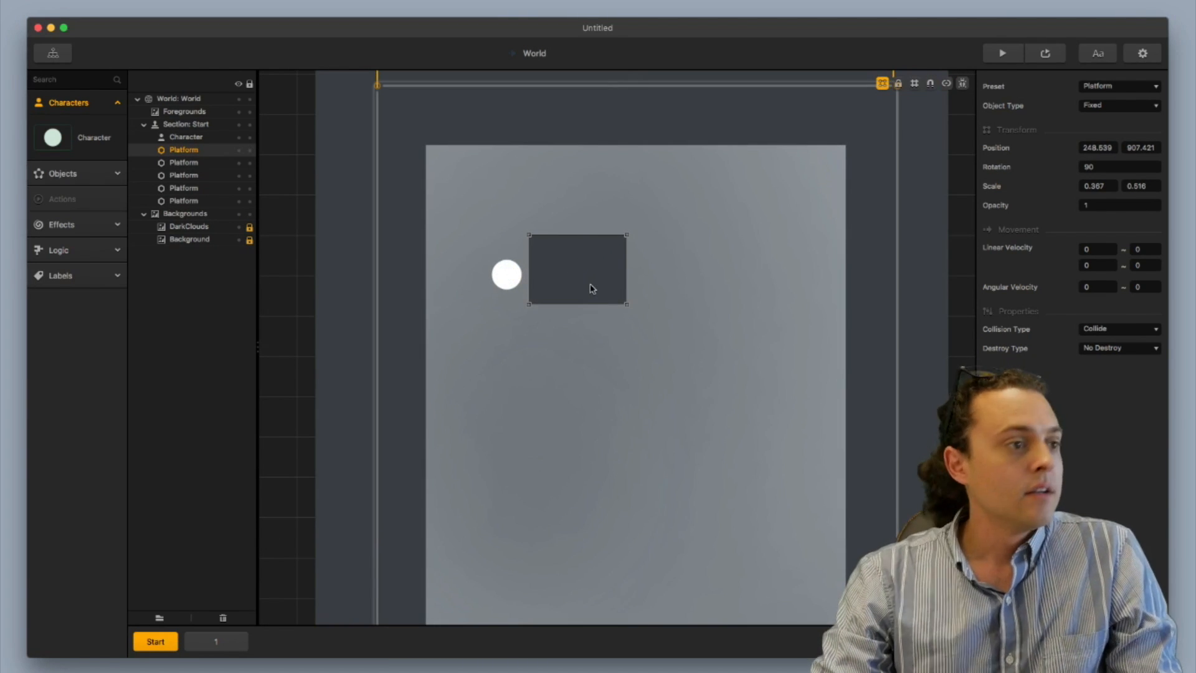
Shrink the small block to about 0.262 by 0.244 against the upper wall and move the character into the upper-left corner beside it
left_click_drag(626, 304, 508, 177)
left_click_drag(510, 280, 454, 174)
scroll(552, 318, "down", 3)
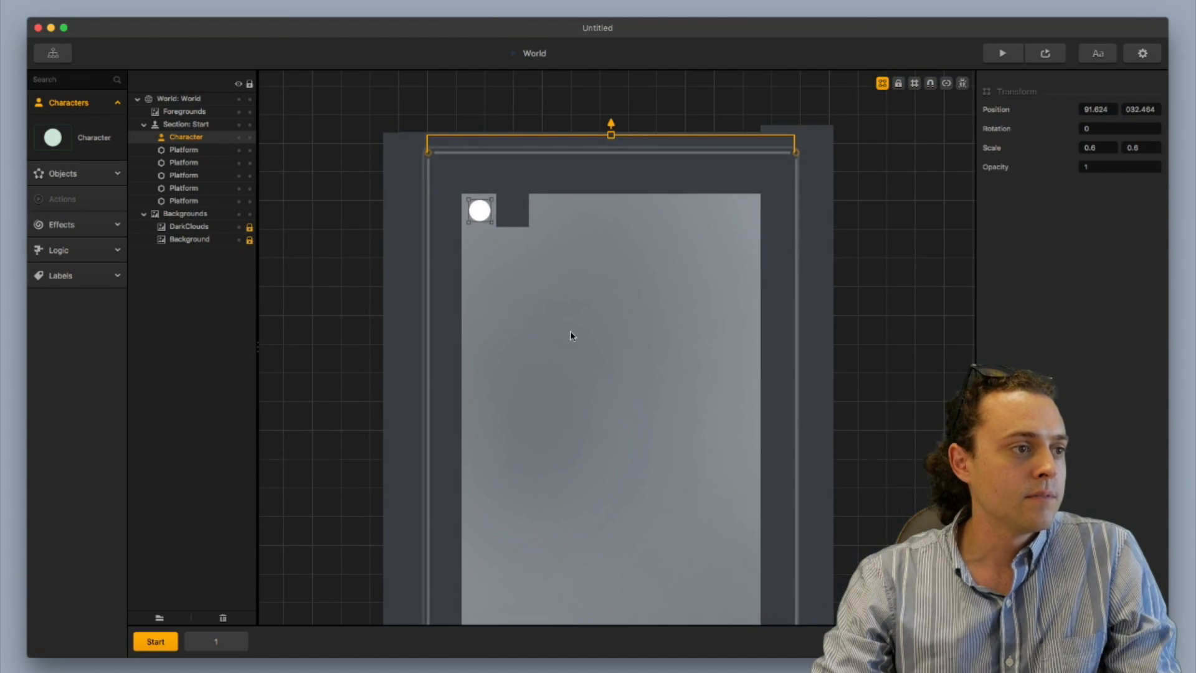
Duplicate the small block and place the copy on the lower wall, slightly right of centre
middle_click_drag(571, 333, 543, 189)
scroll(547, 410, "down", 3)
scroll(545, 410, "up", 1)
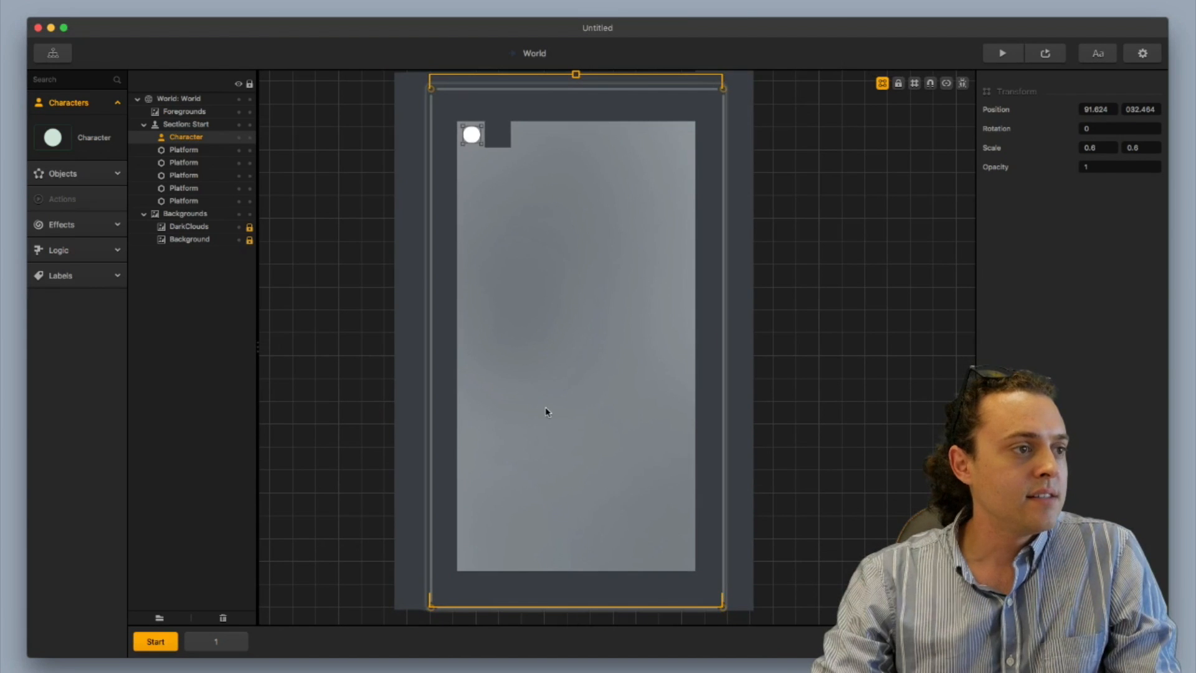
left_click(504, 144)
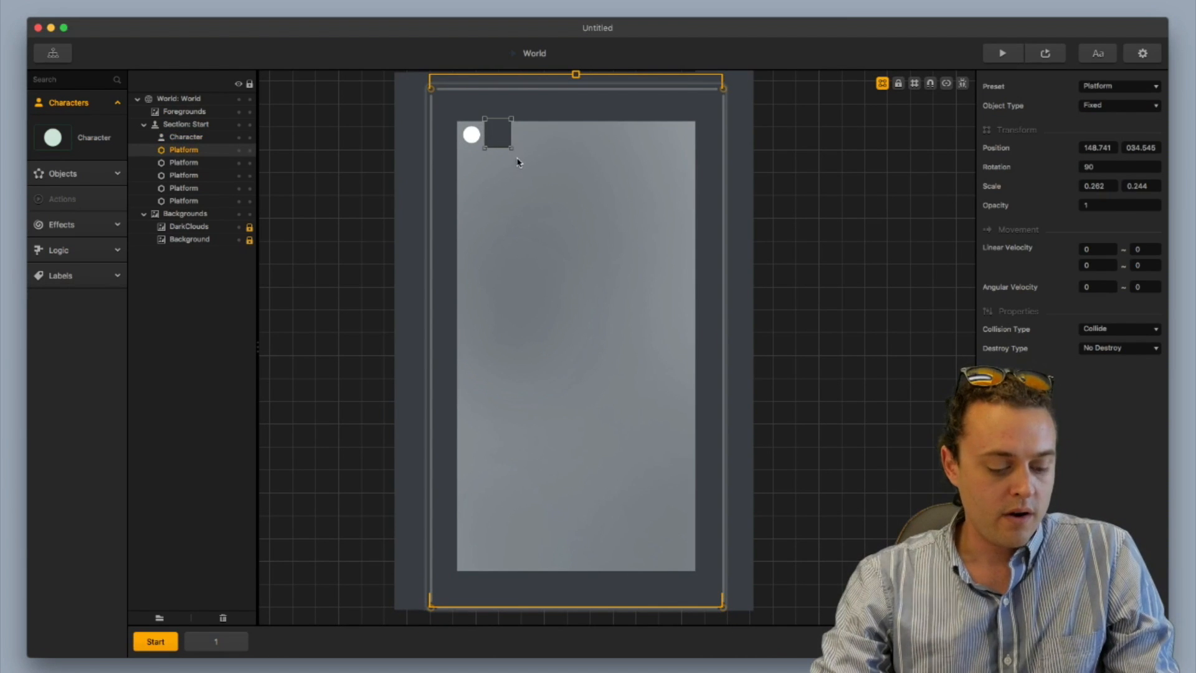
key("super+d")
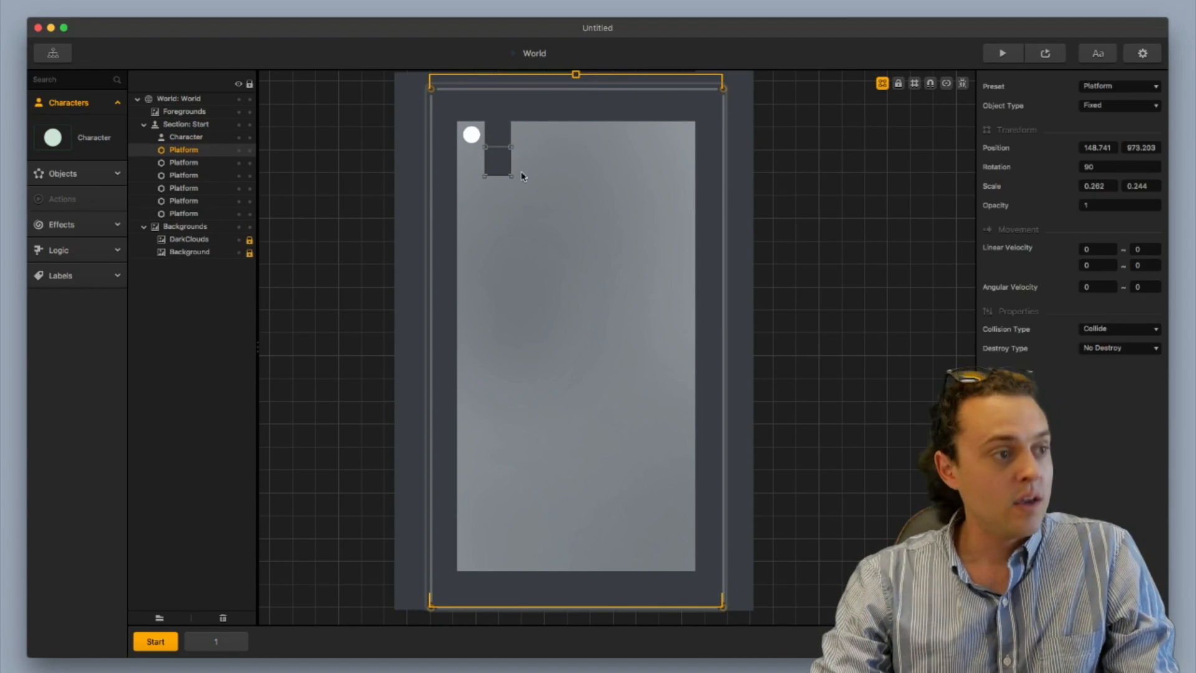
left_click_drag(504, 174, 604, 569)
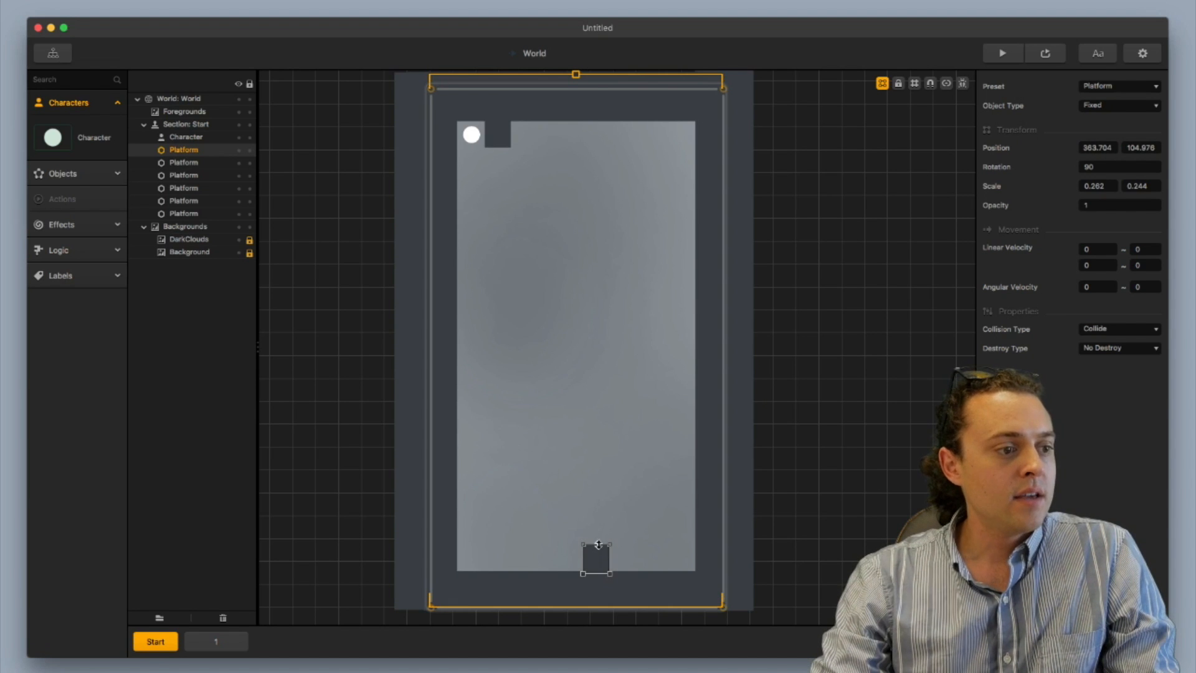
left_click(598, 530)
Duplicate the block on the lower wall and place the copy against the upper wall, right of centre
left_click(599, 558)
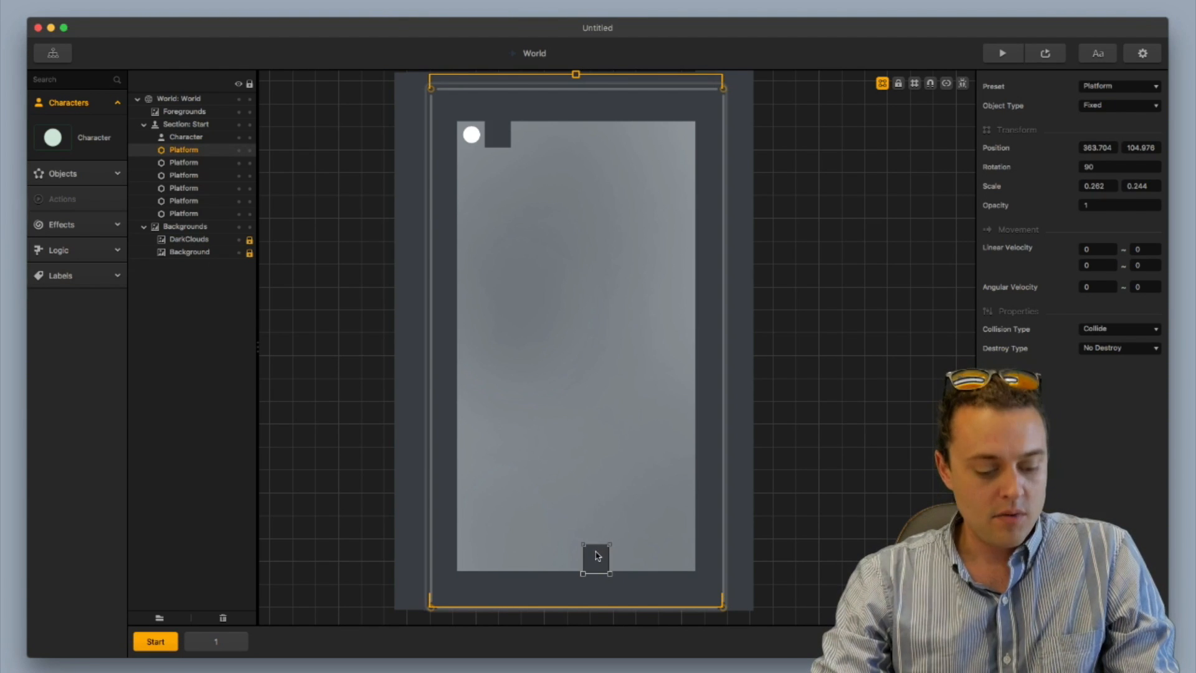
left_click_drag(596, 556, 634, 560, "alt")
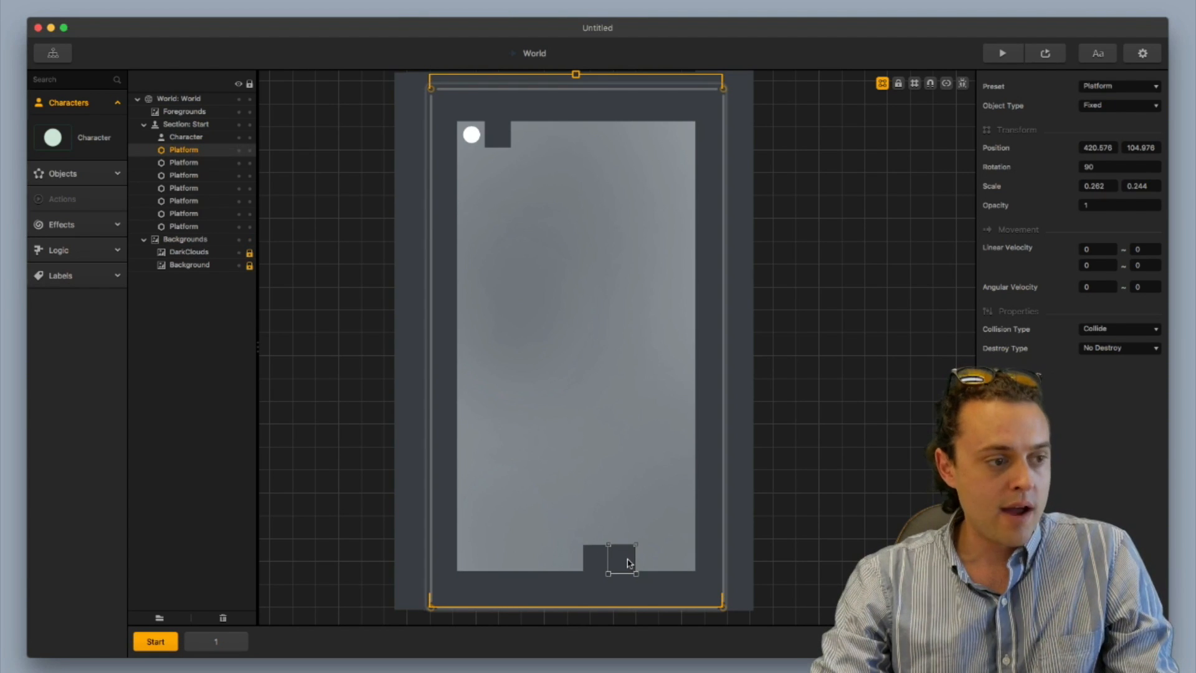
left_click_drag(627, 563, 630, 138)
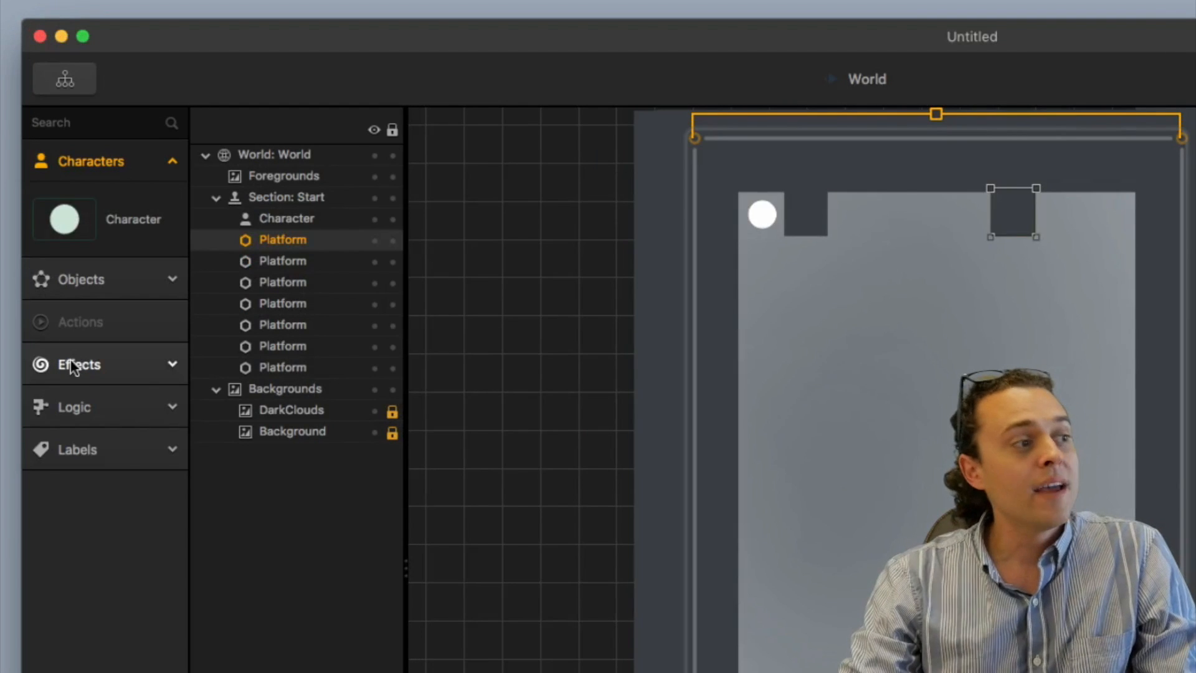
Add a Particle effect just above the block on the lower wall
left_click(76, 368)
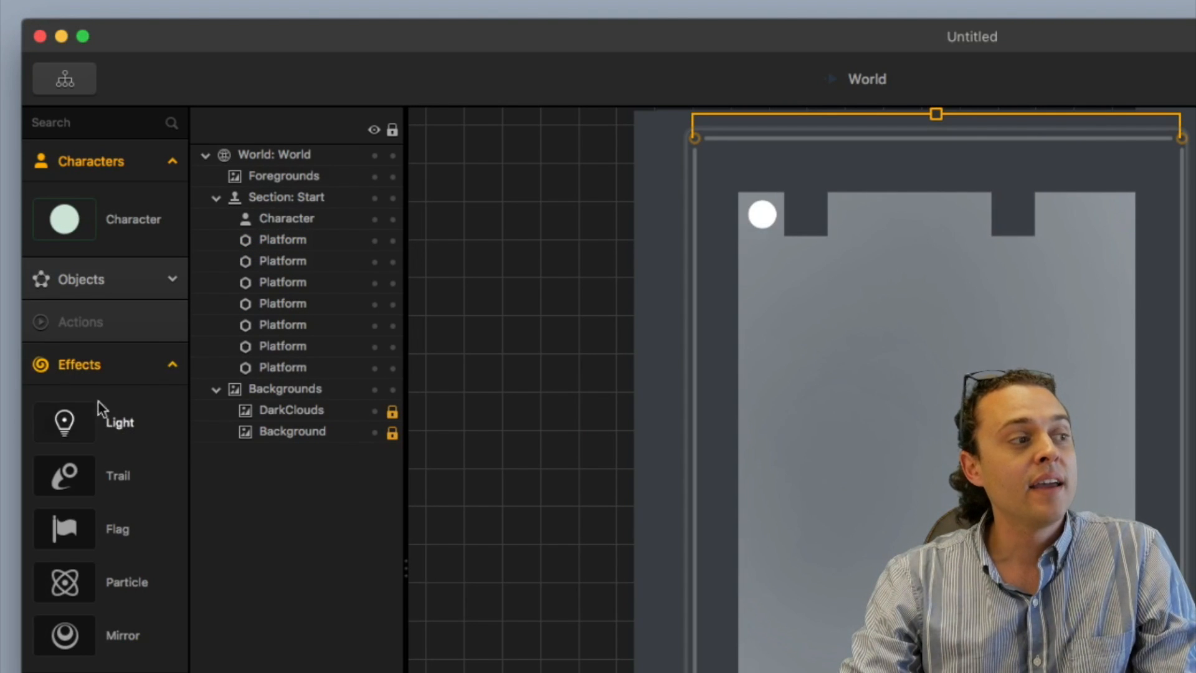
left_click_drag(121, 591, 970, 672)
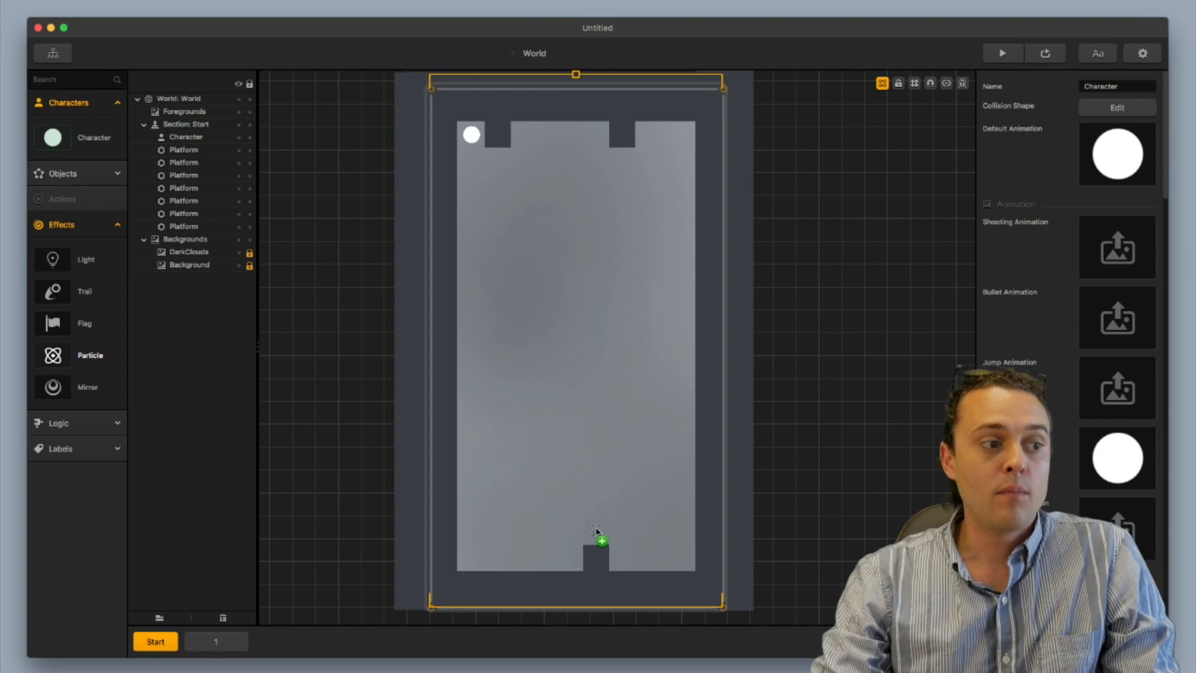
left_click_drag(596, 530, 596, 530)
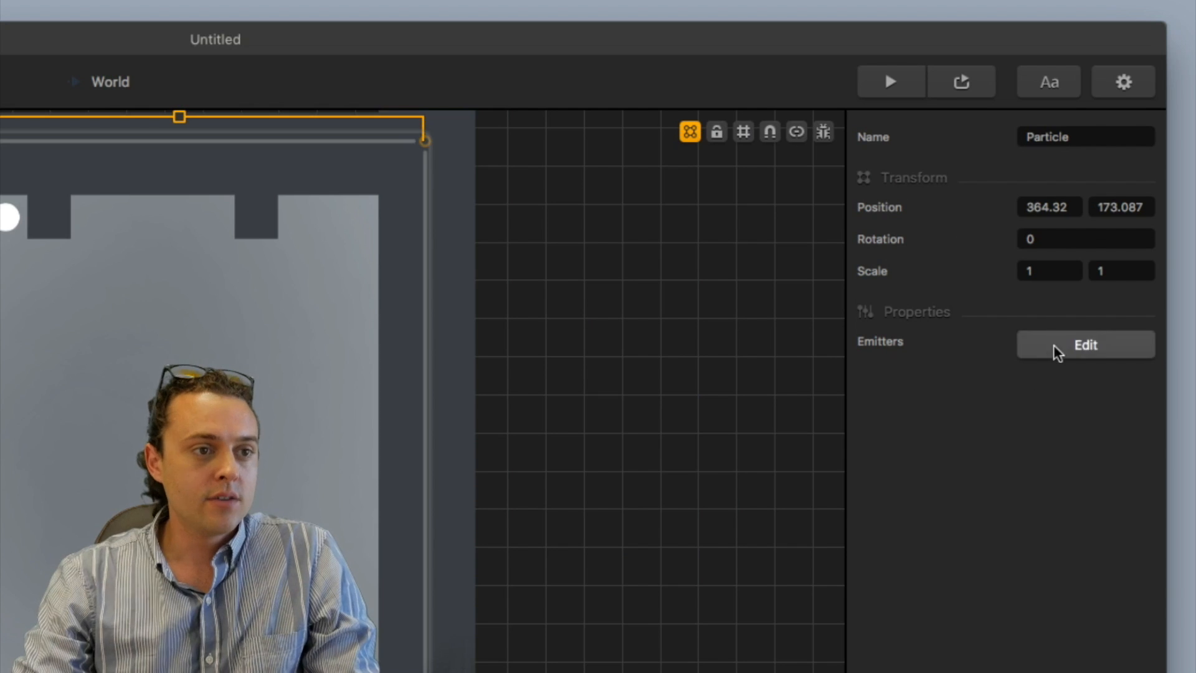
Open the particle's emitters for editing and set the emitter's start color to blue
left_click(1101, 213)
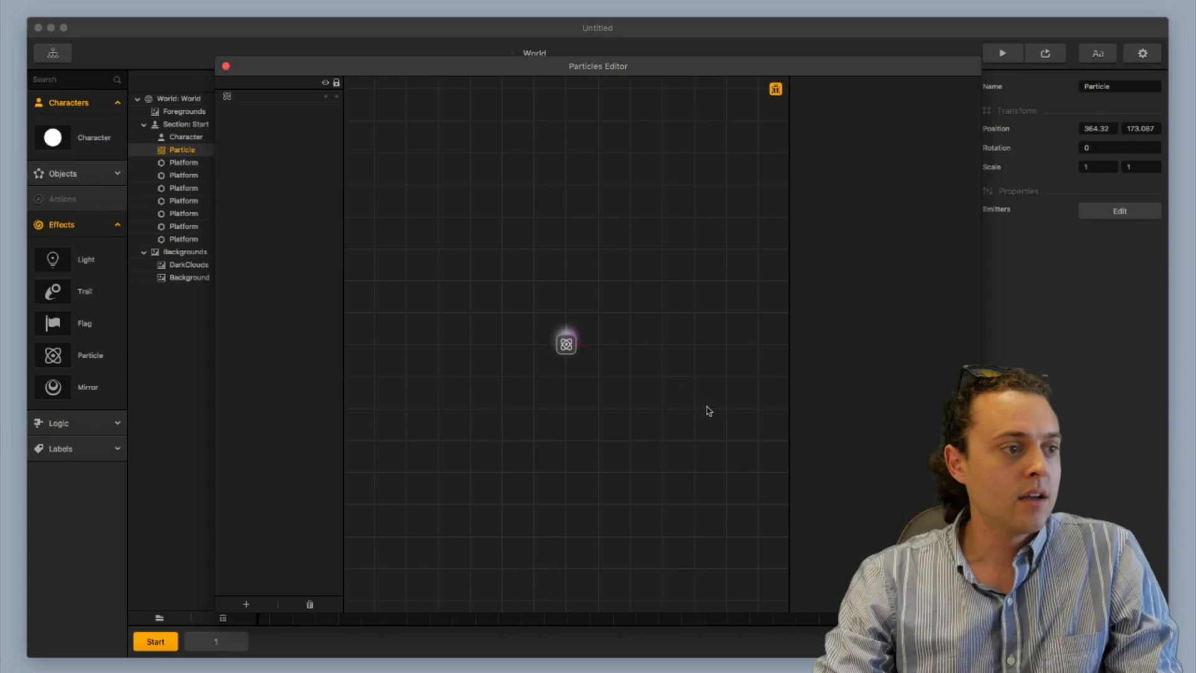
left_click(566, 343)
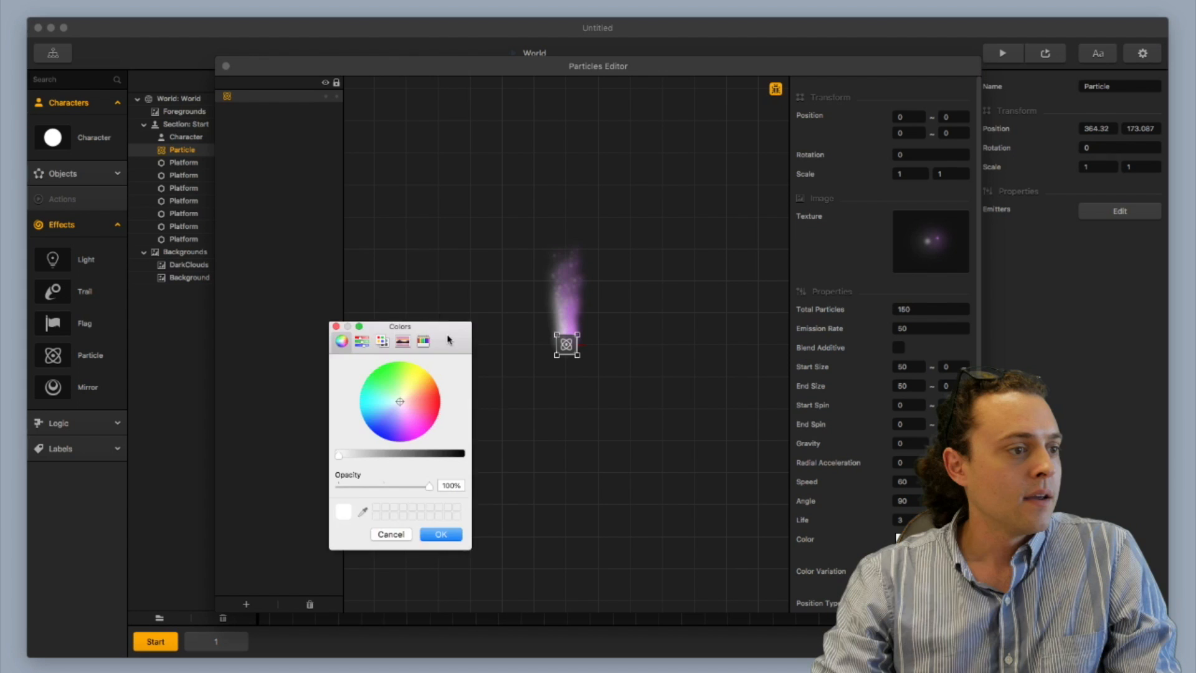
left_click_drag(449, 338, 509, 241)
left_click_drag(458, 310, 430, 338)
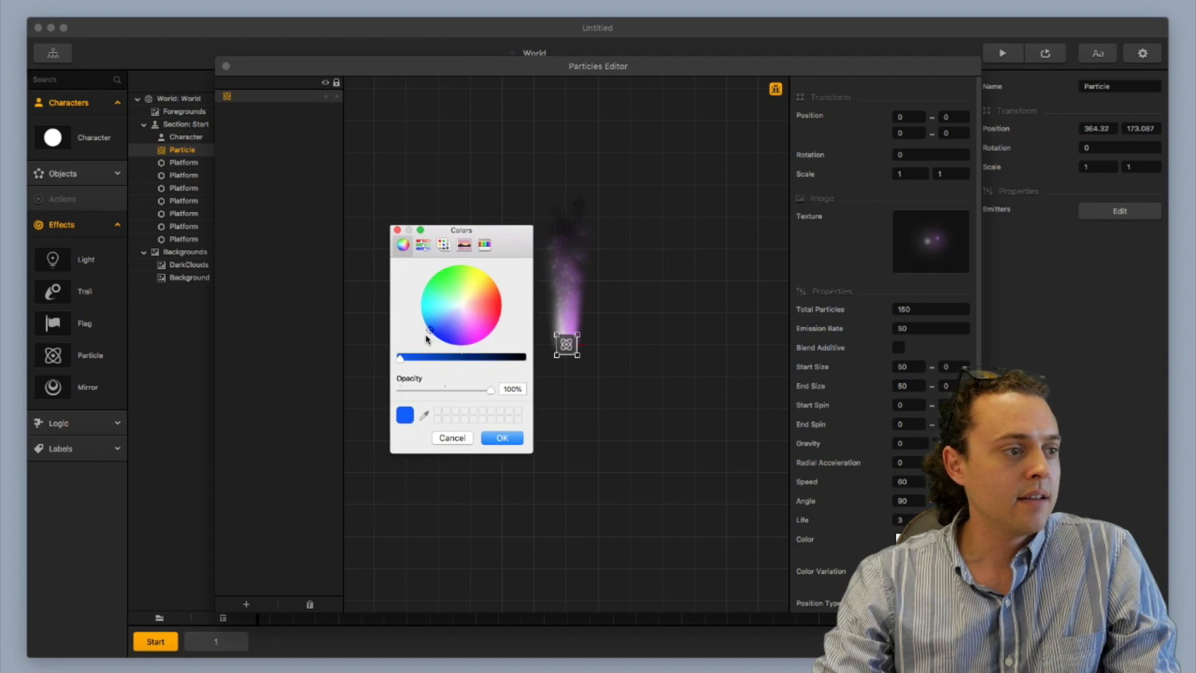
left_click(501, 438)
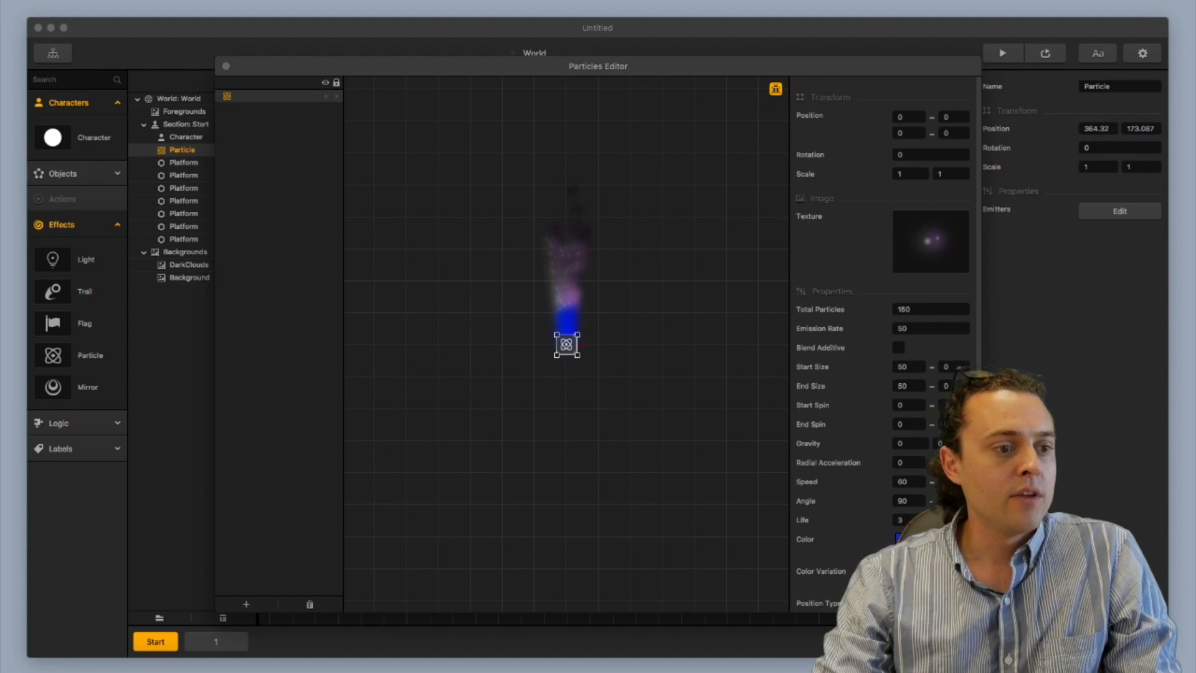
Set the emitter's end color to white with 7% opacity
left_click(951, 540)
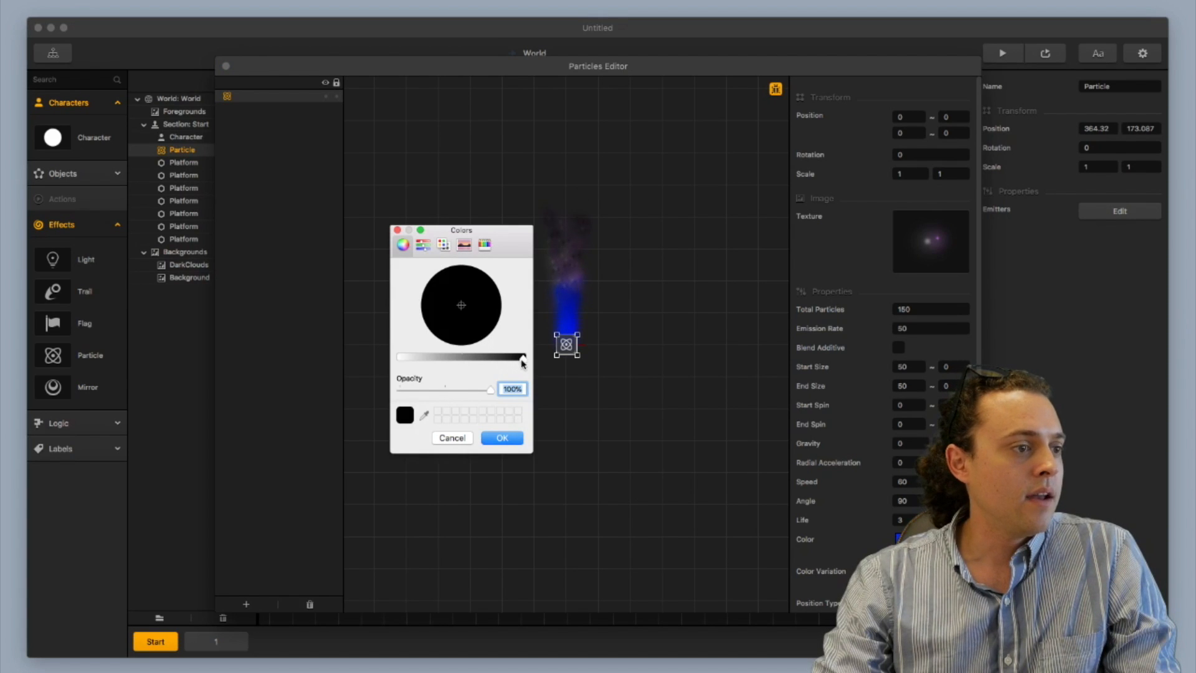
left_click_drag(522, 358, 399, 359)
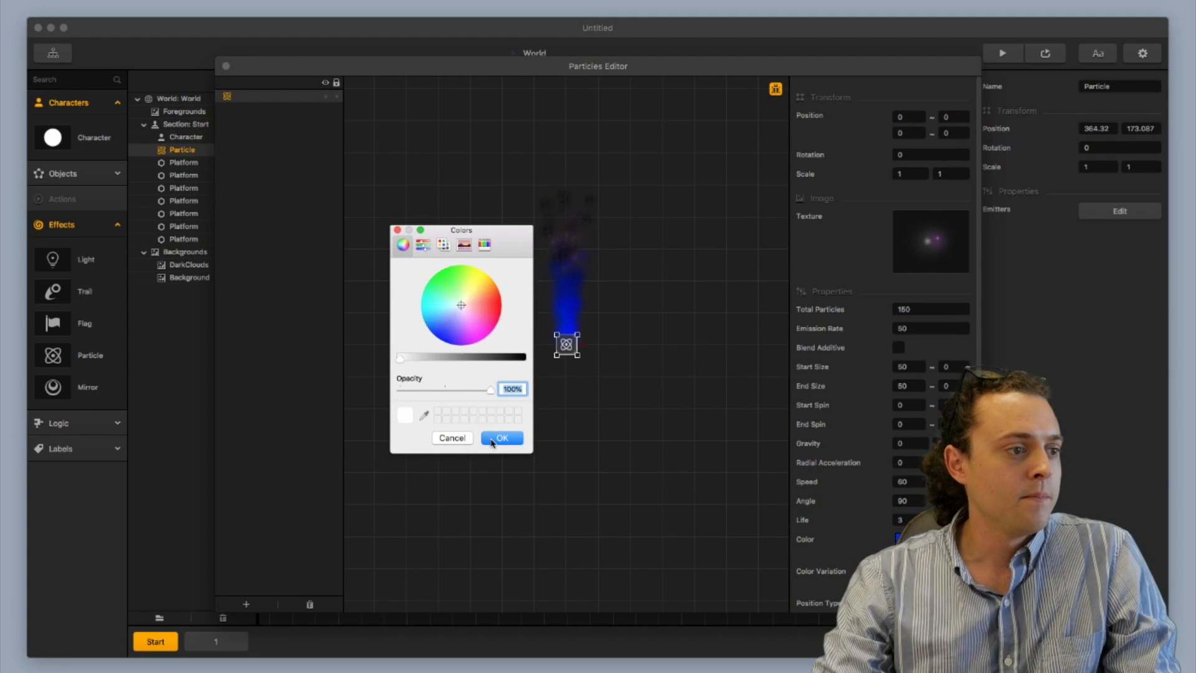
left_click_drag(490, 390, 404, 398)
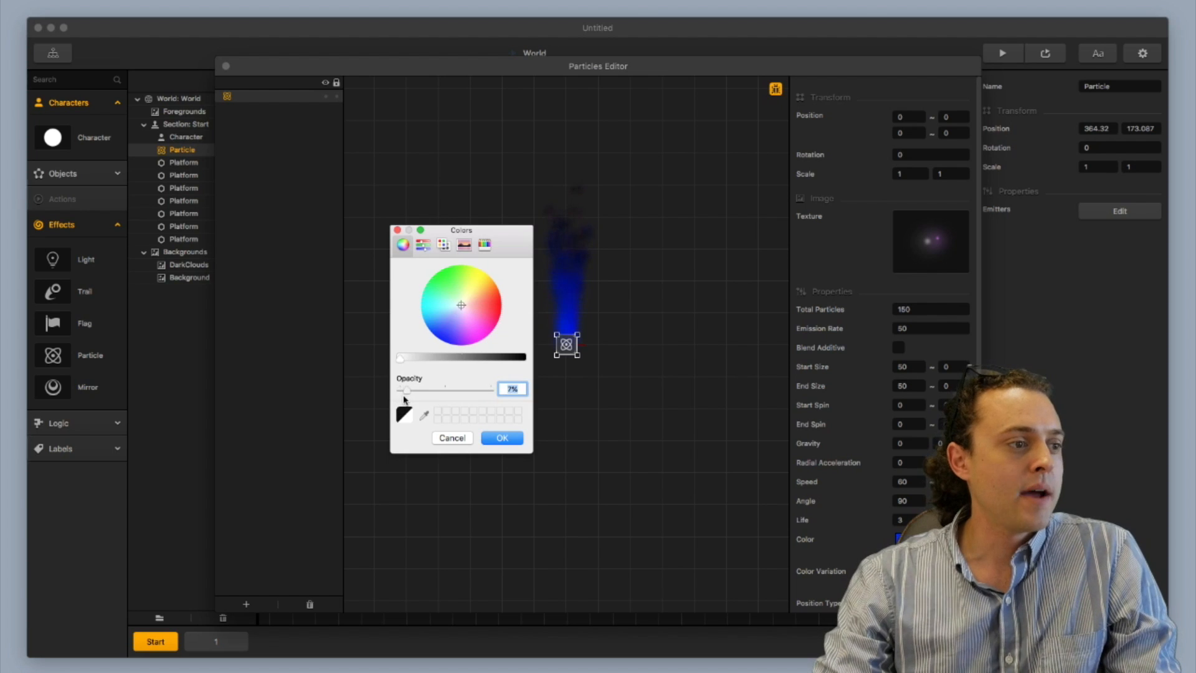
left_click(514, 440)
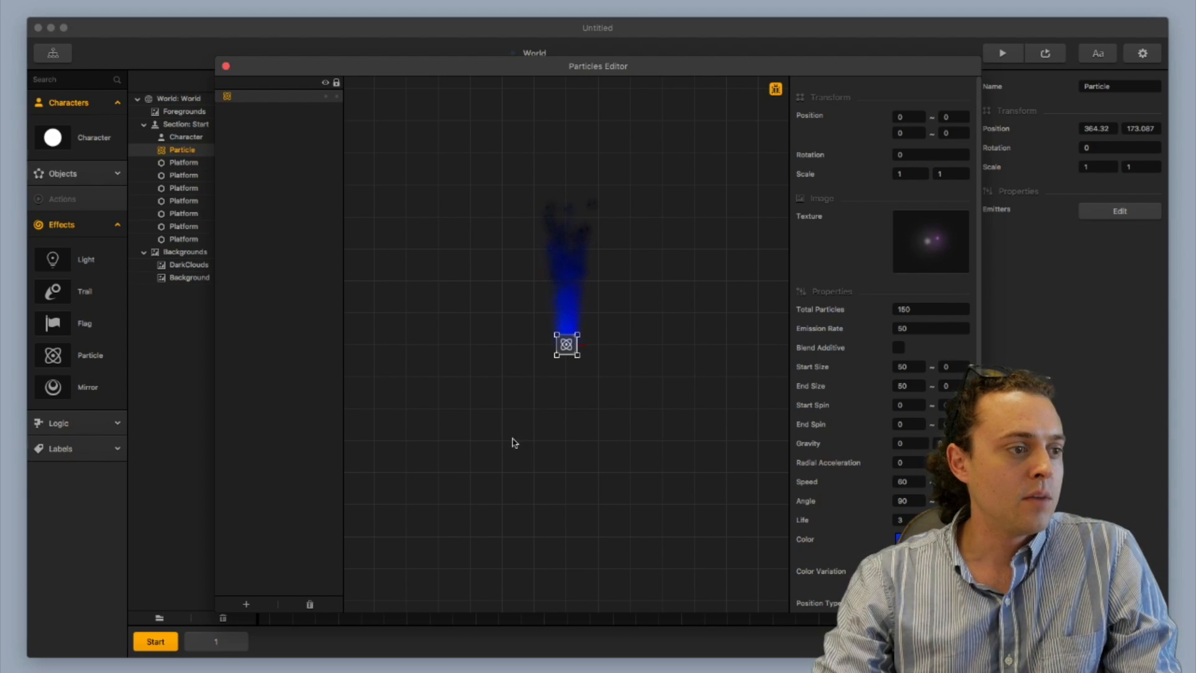
Set the emitter's angle to 0 with a variation of 360
left_click(921, 500)
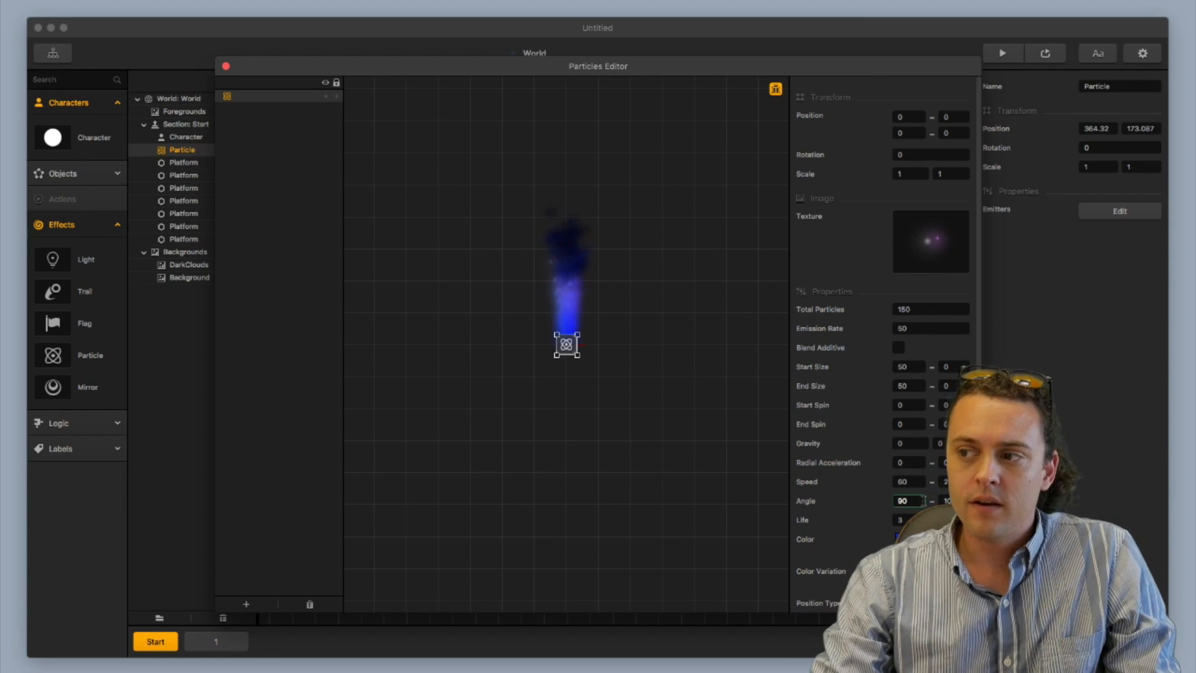
left_click_drag(900, 73, 1063, 111)
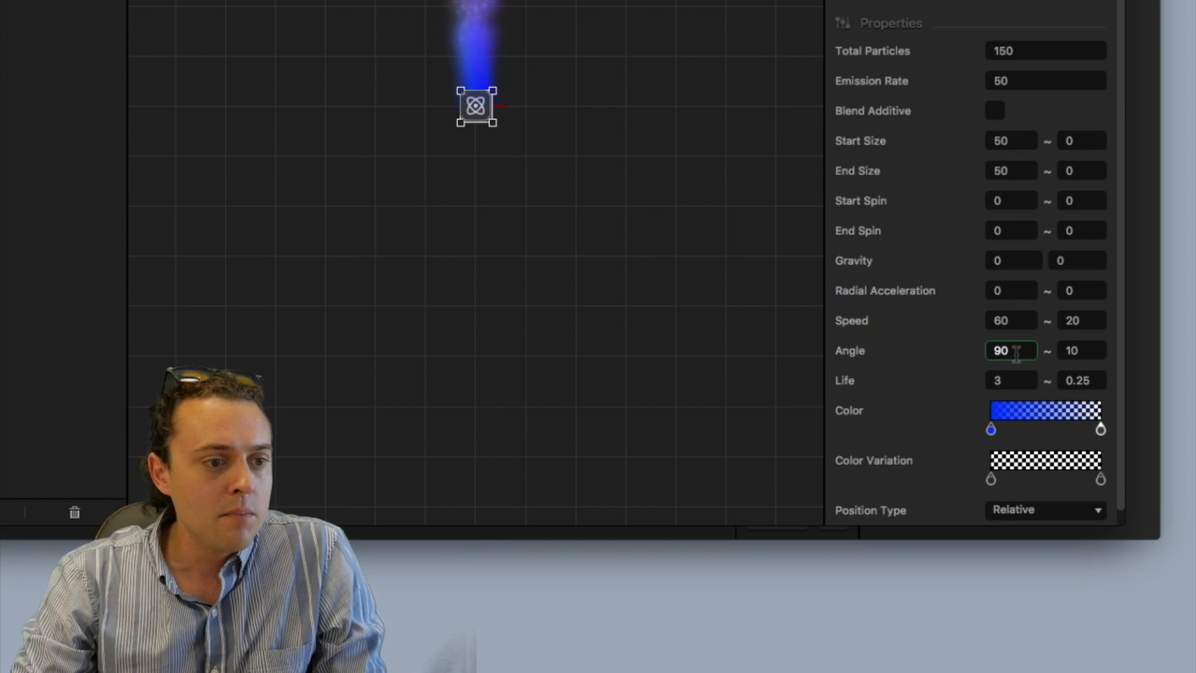
key("BackSpace")
key("BackSpace")
type("0")
key("Tab")
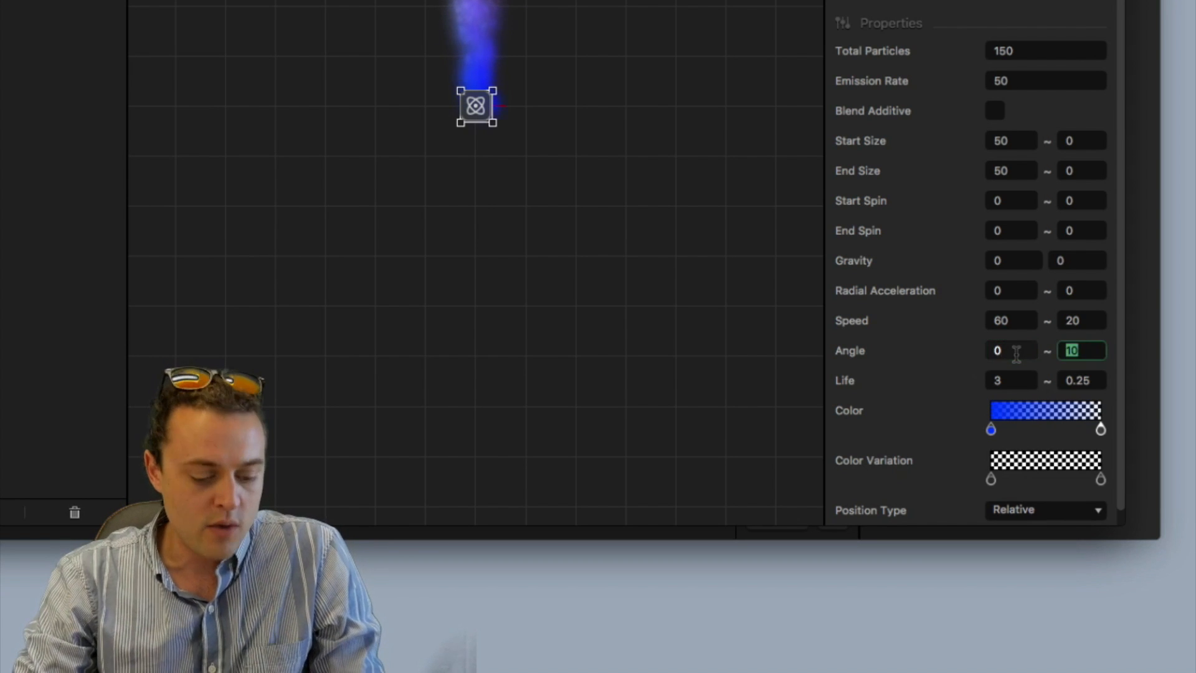
type("360")
key("Tab")
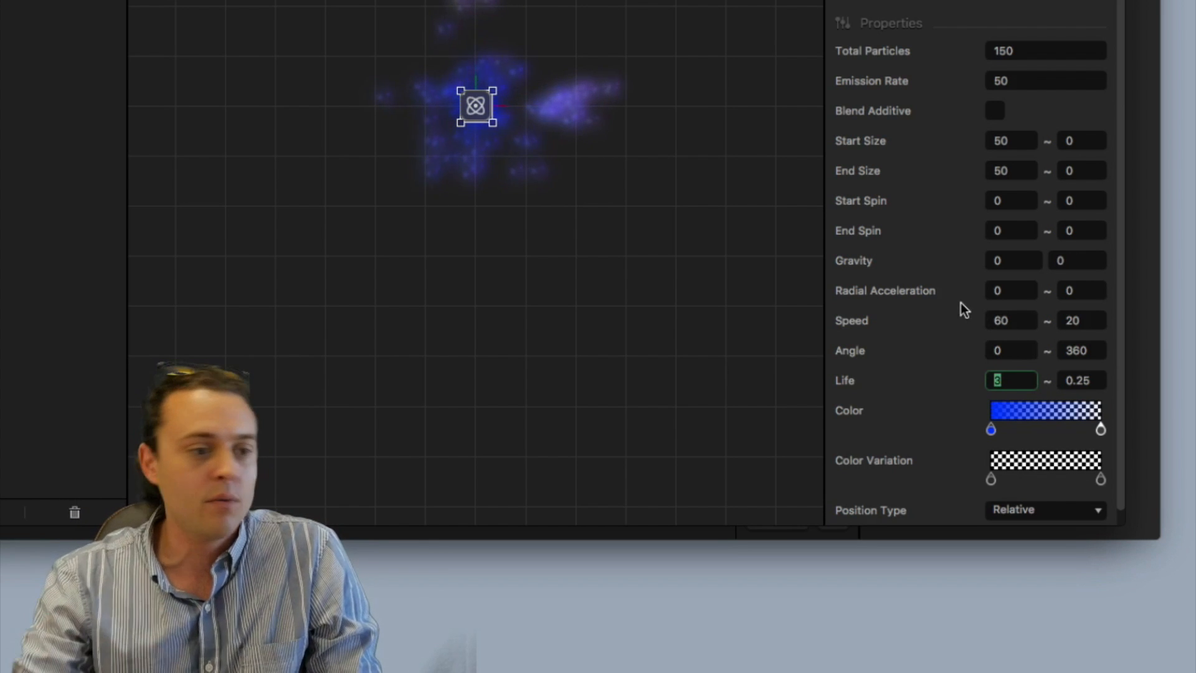
left_click(944, 311)
Set the emitter's base speed to 200
left_click(1001, 320)
key("BackSpace")
key("BackSpace")
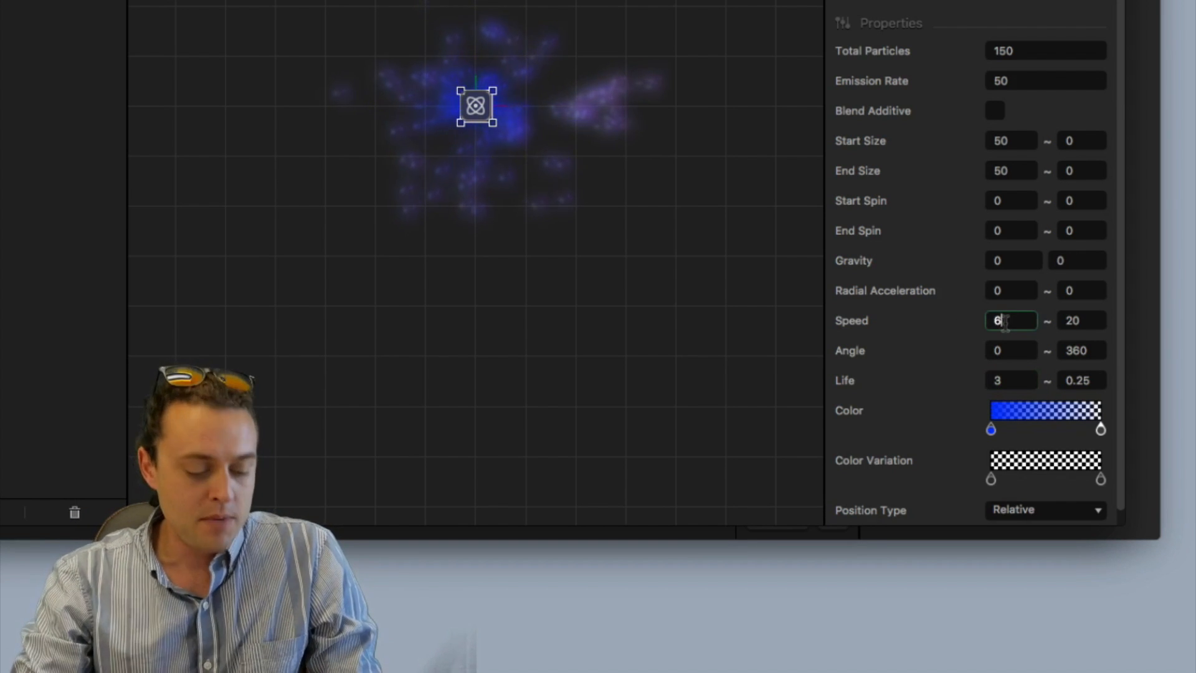
type("200")
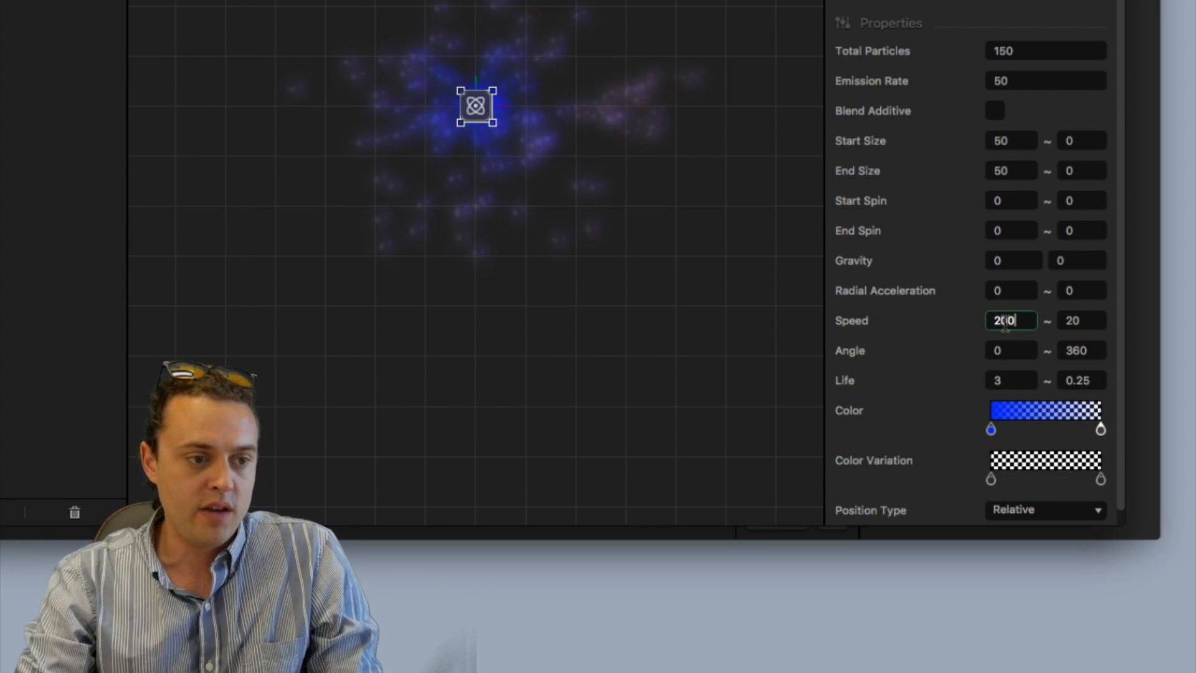
left_click(962, 340)
Set the emitter's radial acceleration to -900
left_click(1023, 290)
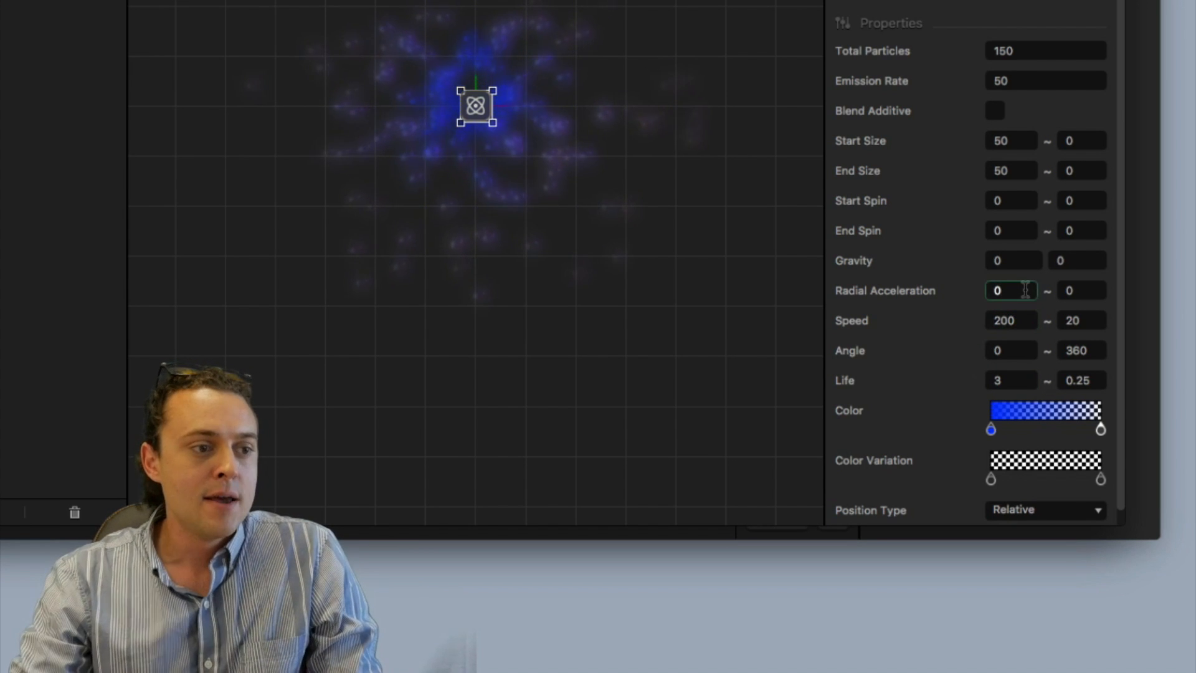
key("BackSpace")
type("-")
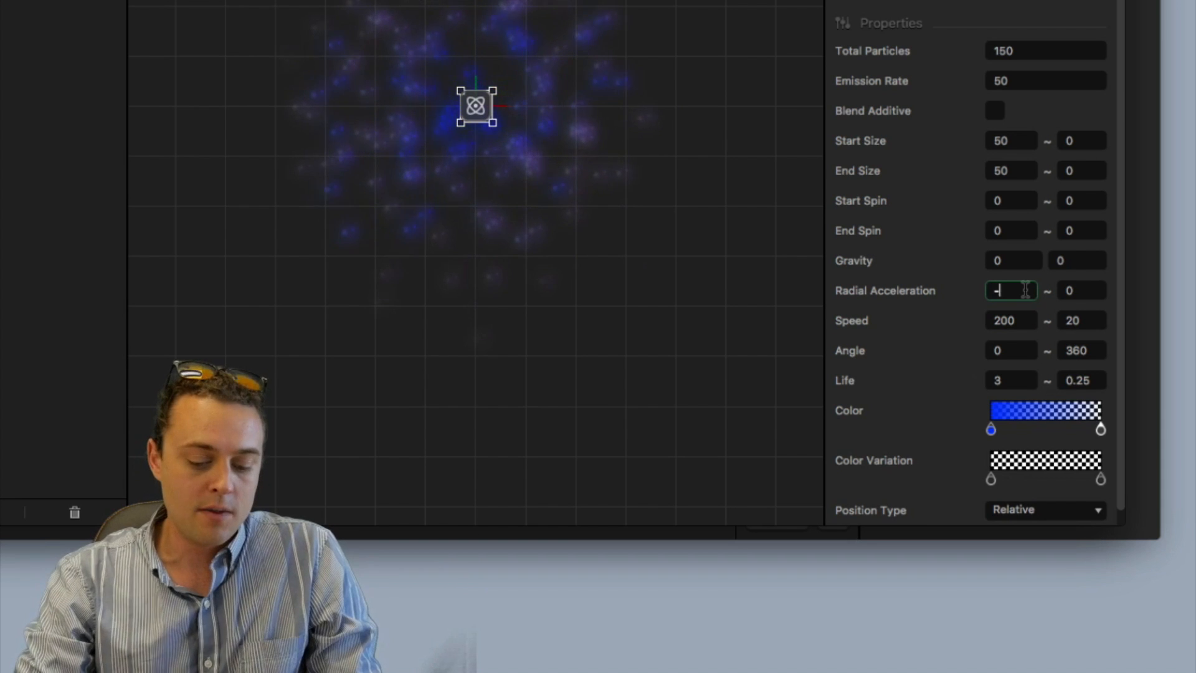
type("900")
key("Tab")
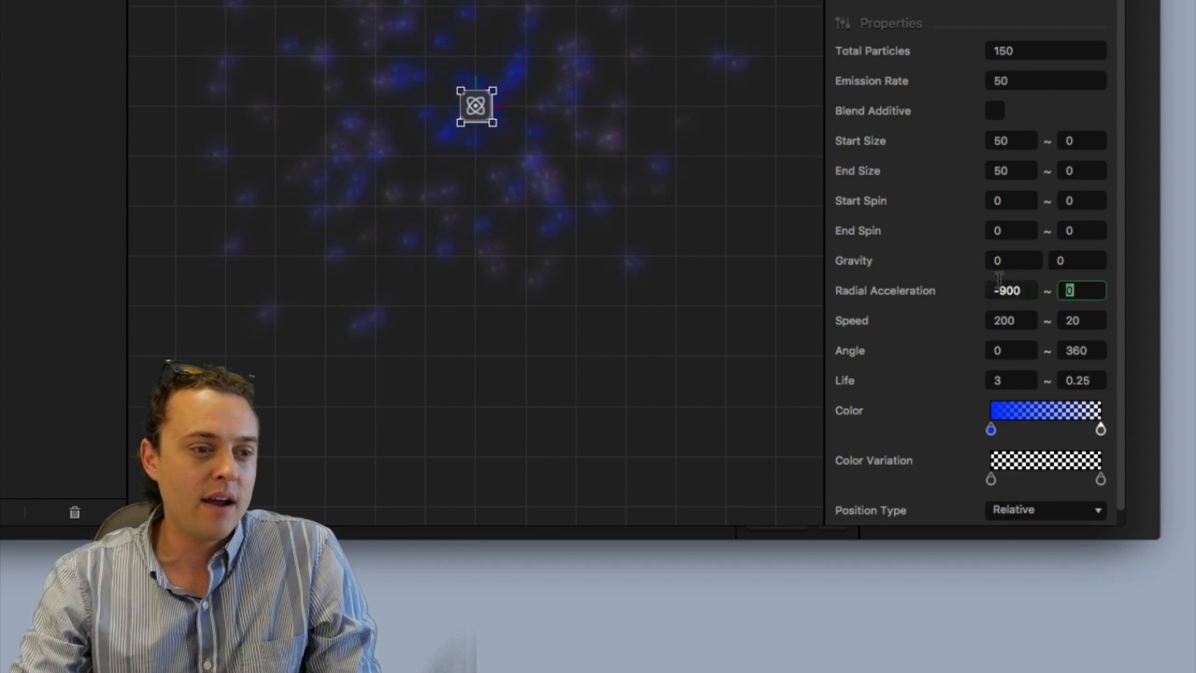
left_click(960, 295)
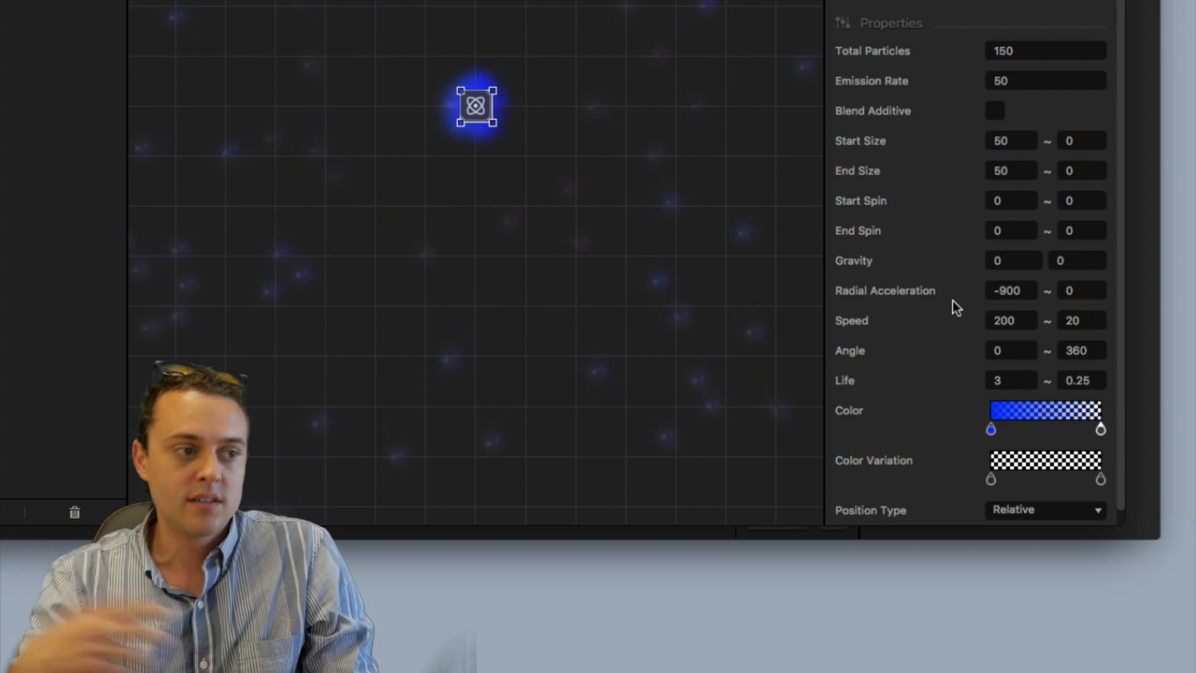
Set the emitter's end size to 5
left_click(999, 174)
key("BackSpace")
key("BackSpace")
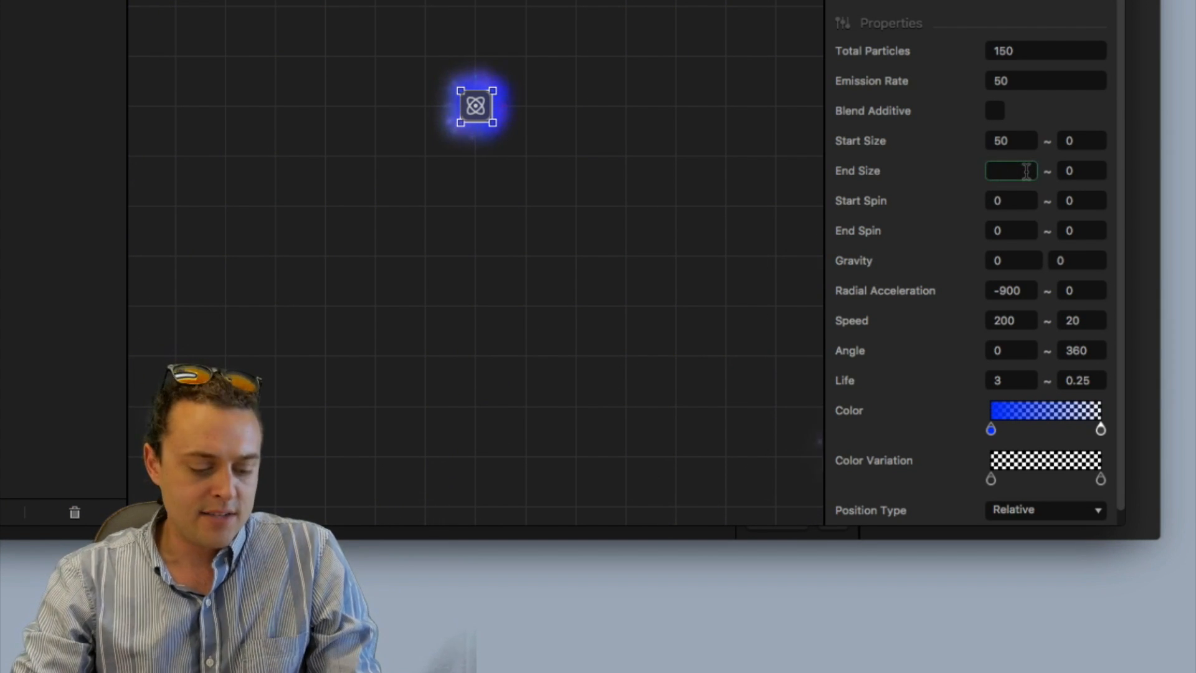
type("5")
key("Tab")
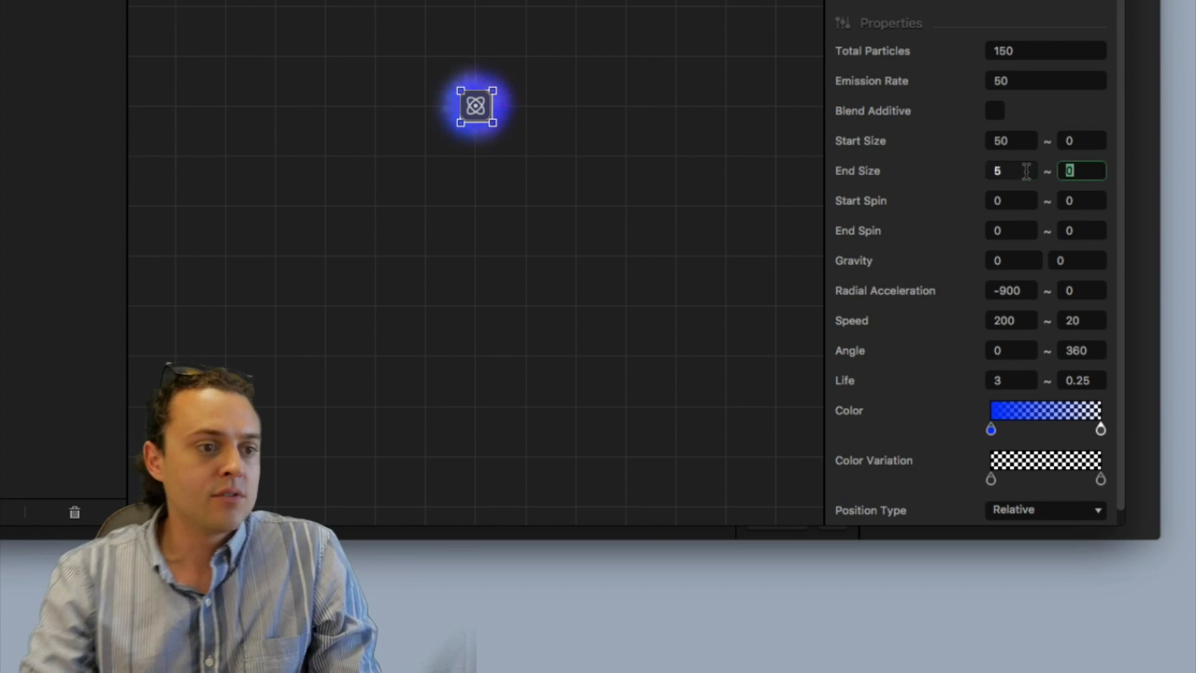
Set the emitter's life to 1 and close the particle editor
double_click(1035, 387)
key("BackSpace")
type("1")
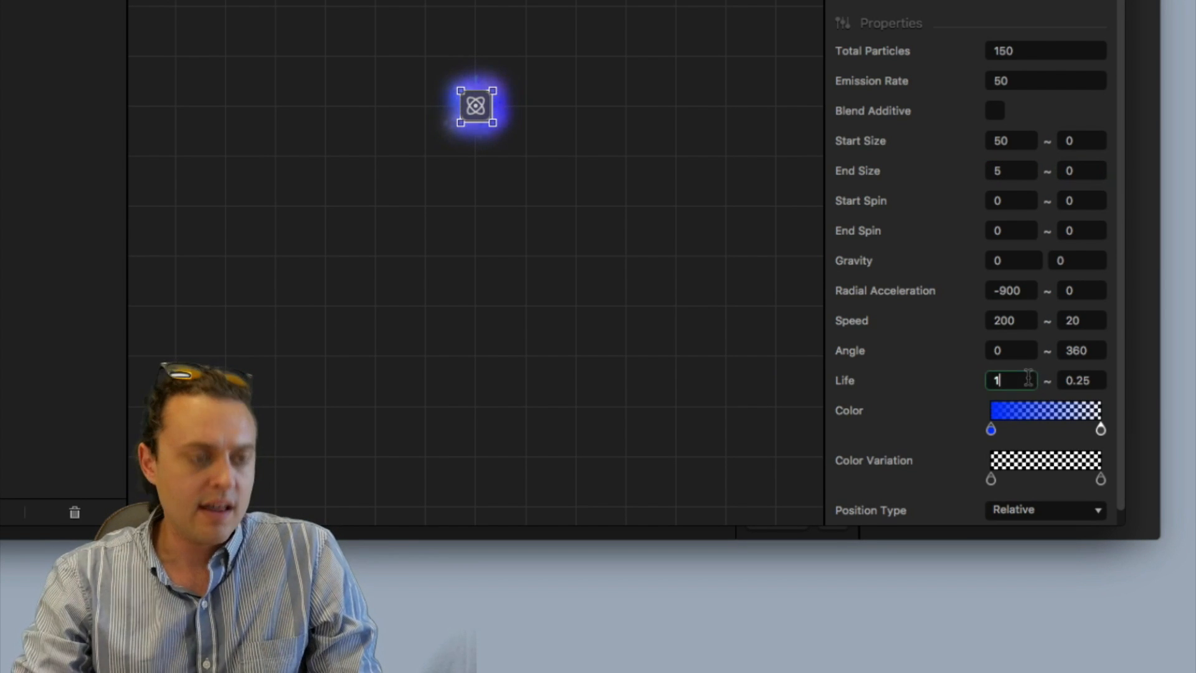
left_click(941, 358)
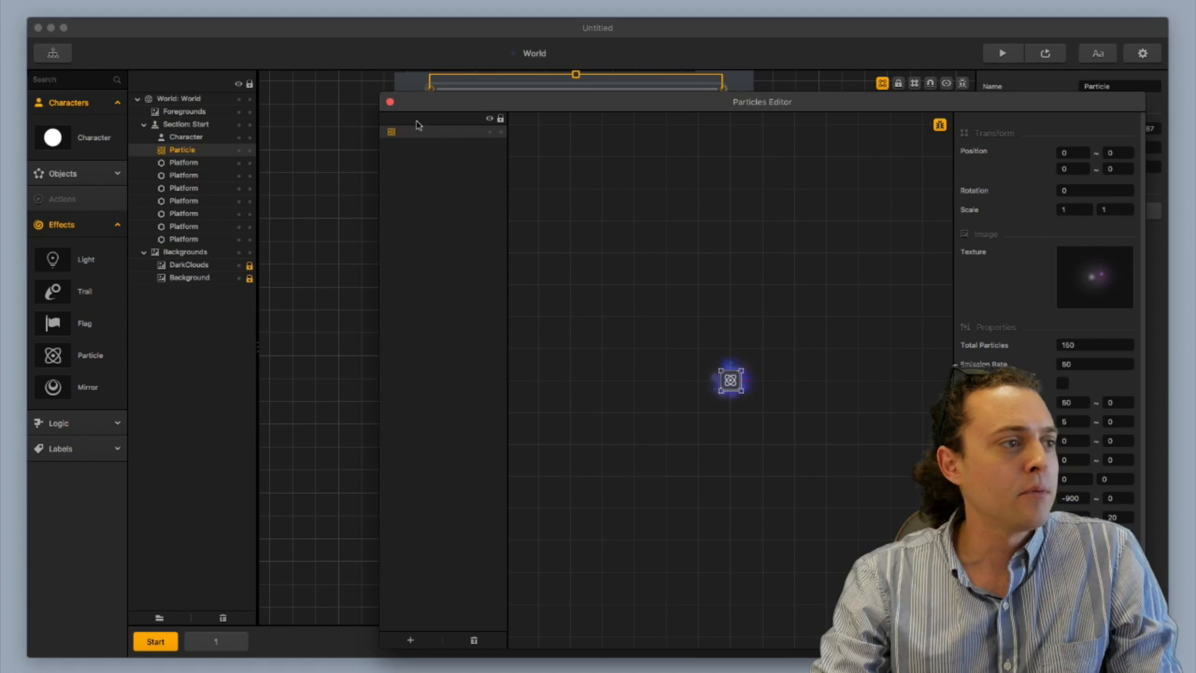
left_click(390, 101)
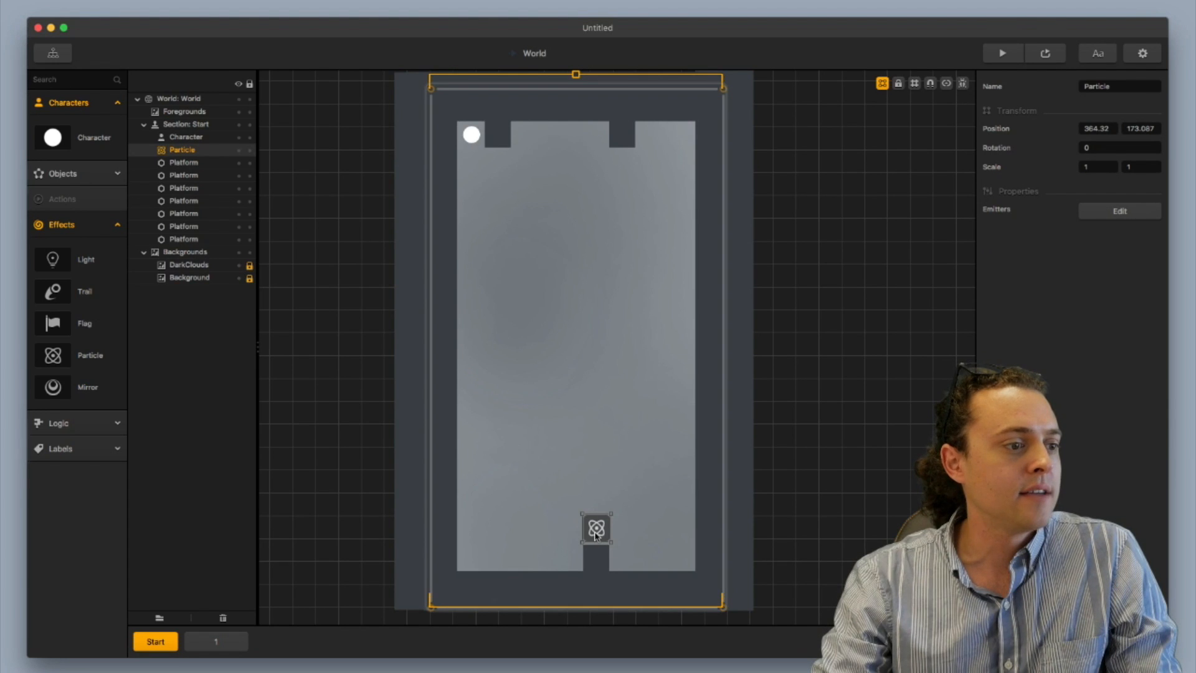
Nudge the particle effect slightly downward and place a Menu Jump logic object directly on it
left_click_drag(595, 532, 594, 534)
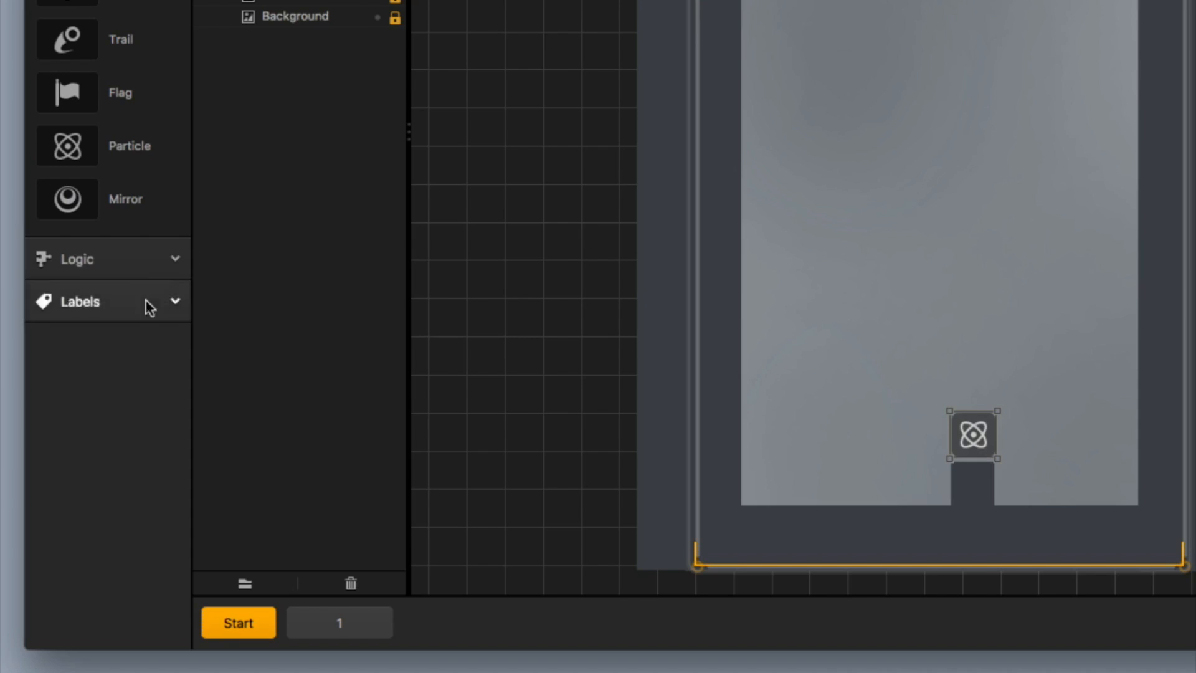
left_click(98, 425)
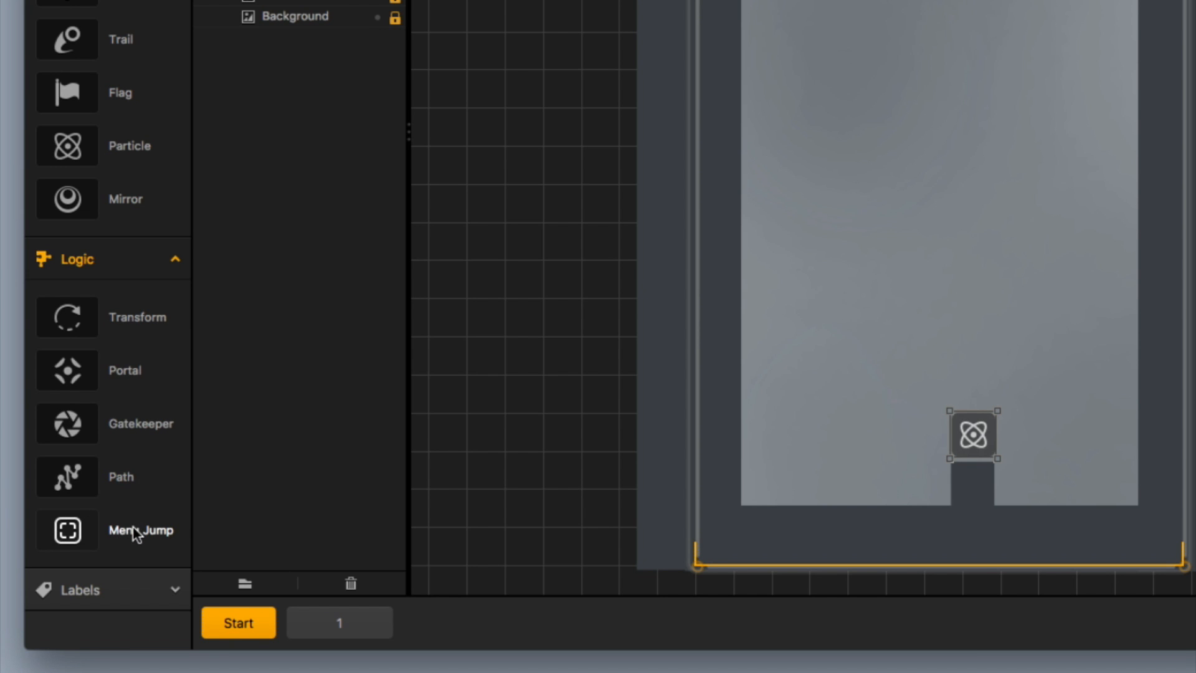
left_click_drag(135, 525, 974, 437)
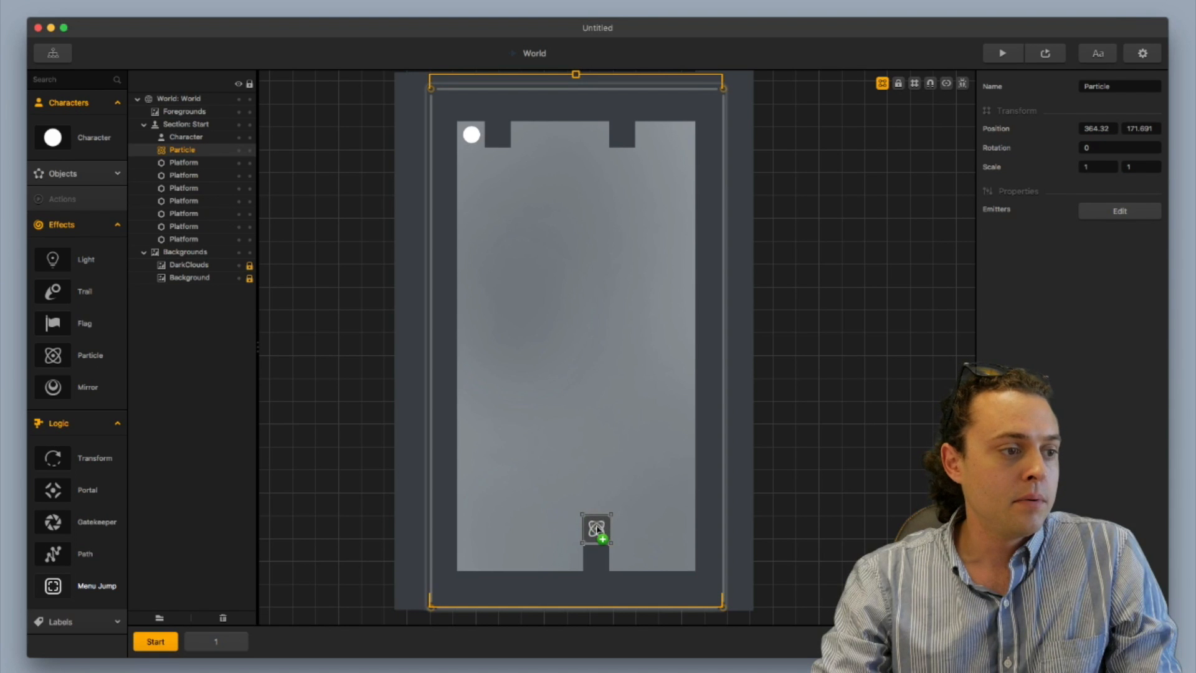
left_click_drag(597, 529, 597, 529)
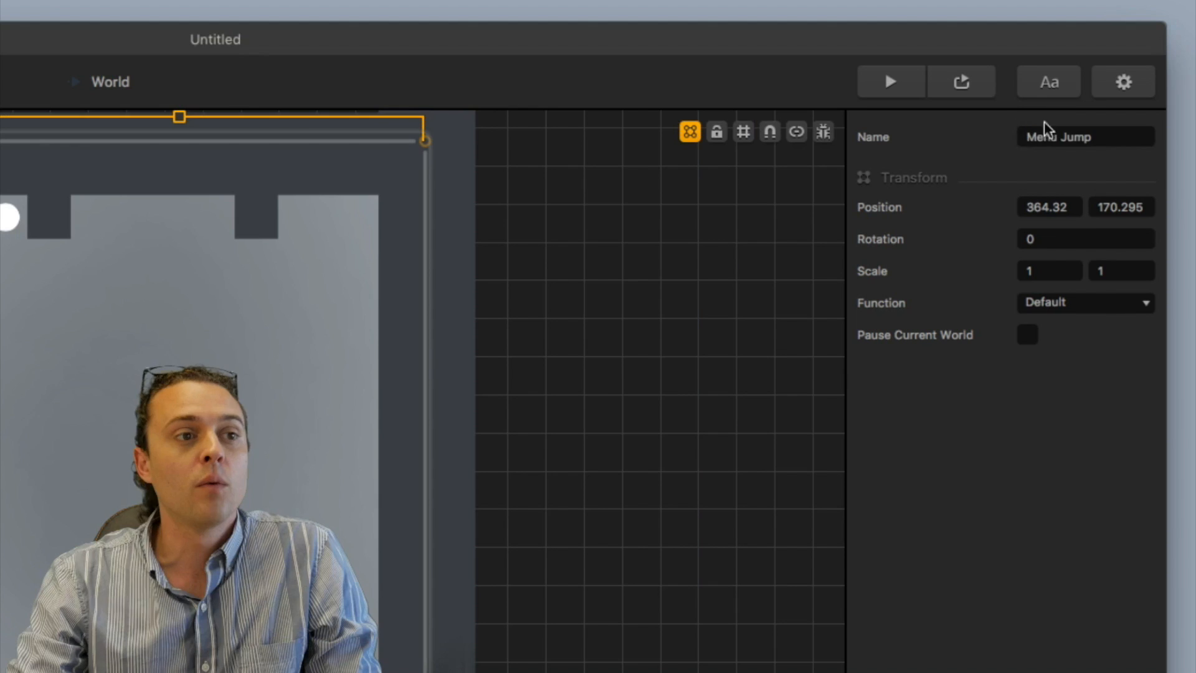
Rename the Menu Jump object as Win Game
left_click(1122, 88)
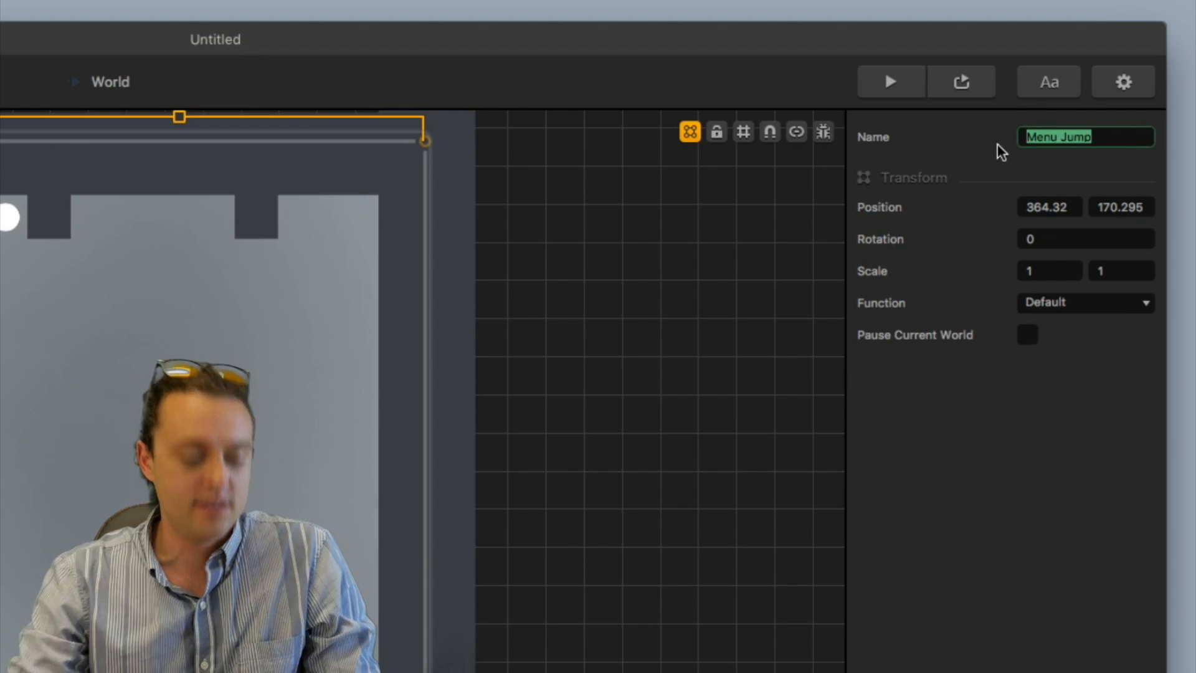
type("Win Game")
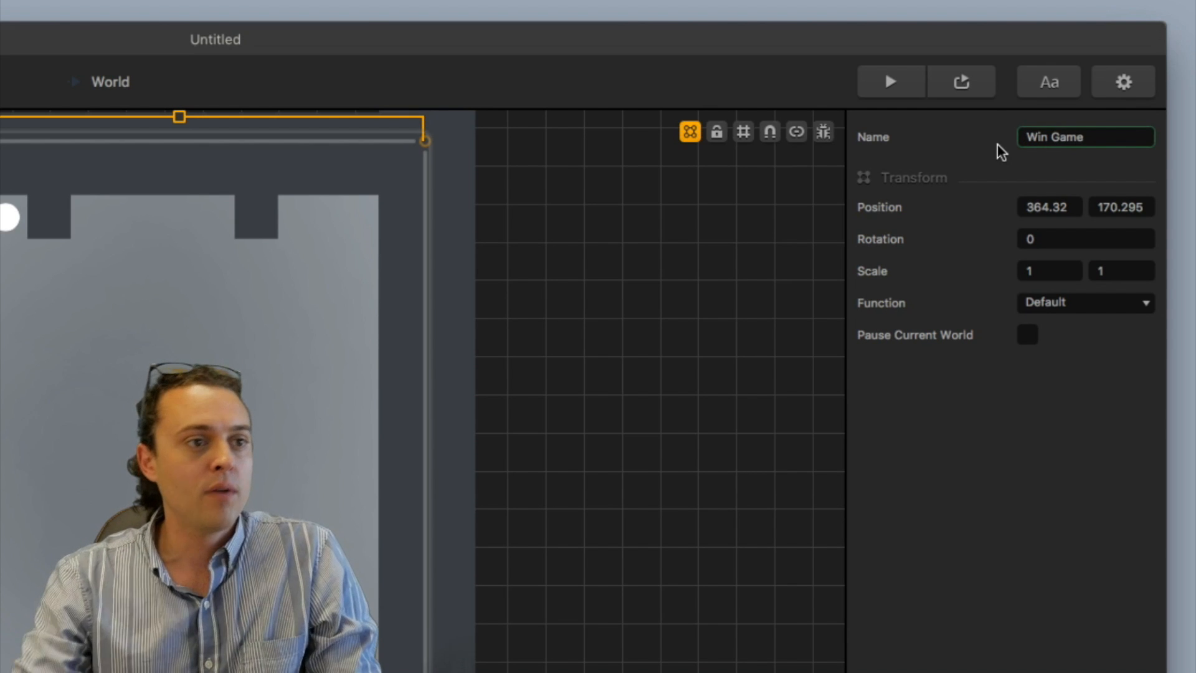
key("Return")
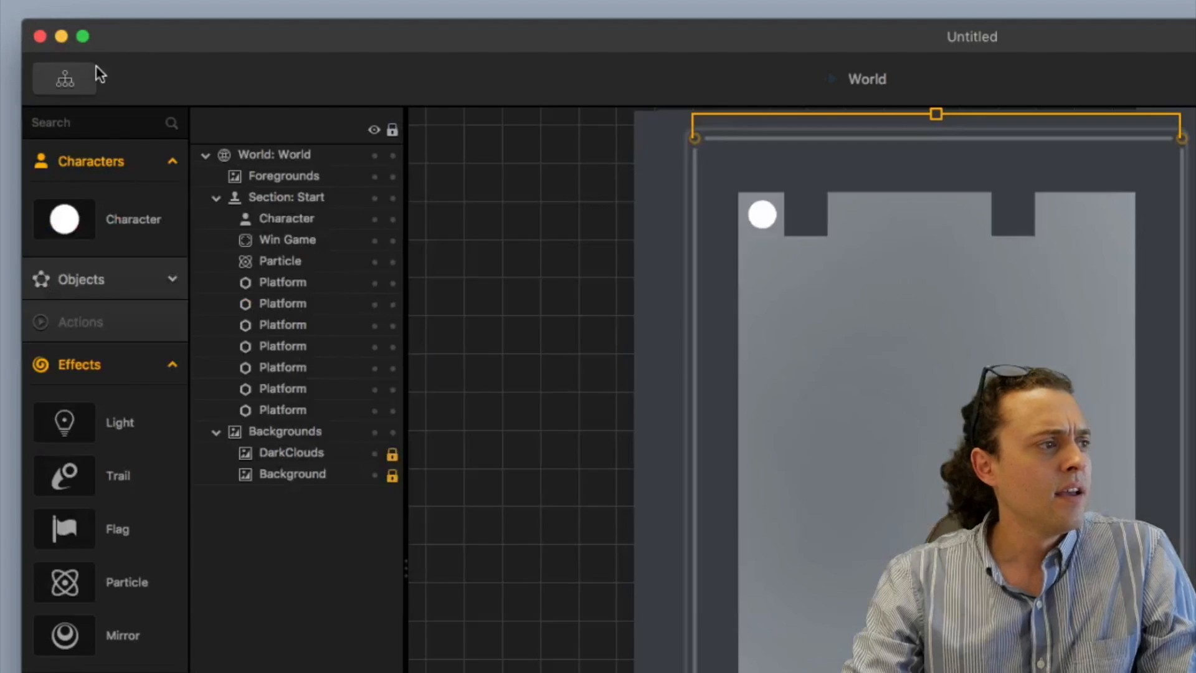
Duplicate the Game Over UI screen in the game mind map and place the copy below World UI
left_click(88, 69)
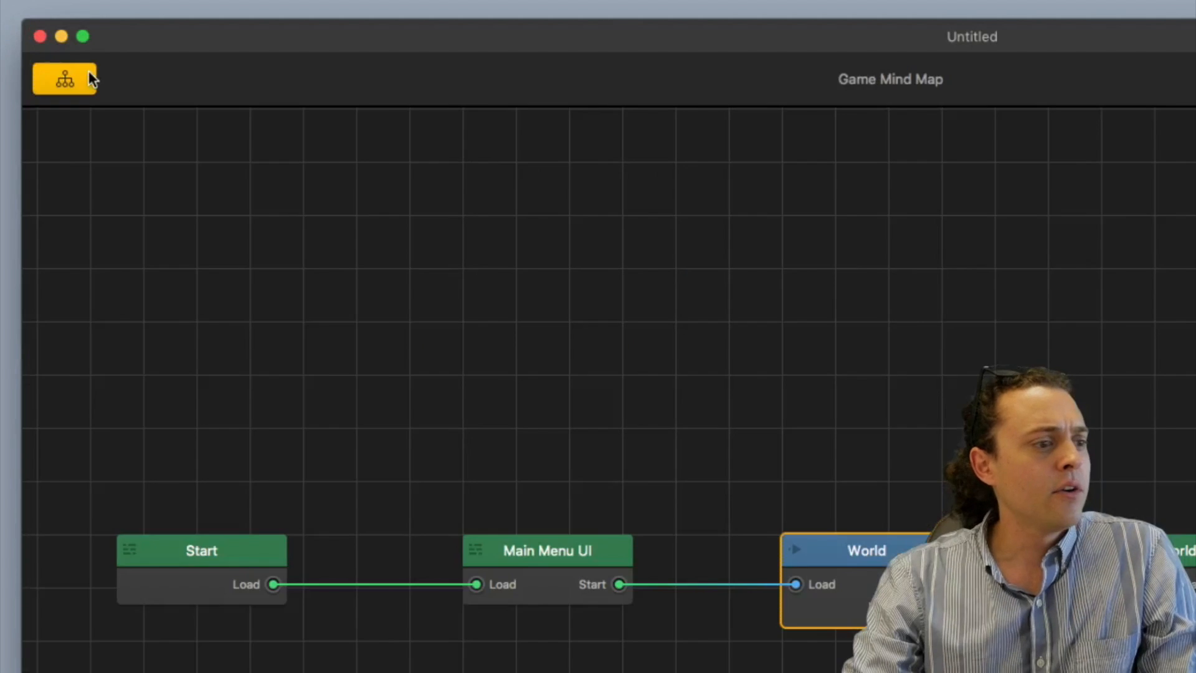
left_click(868, 337)
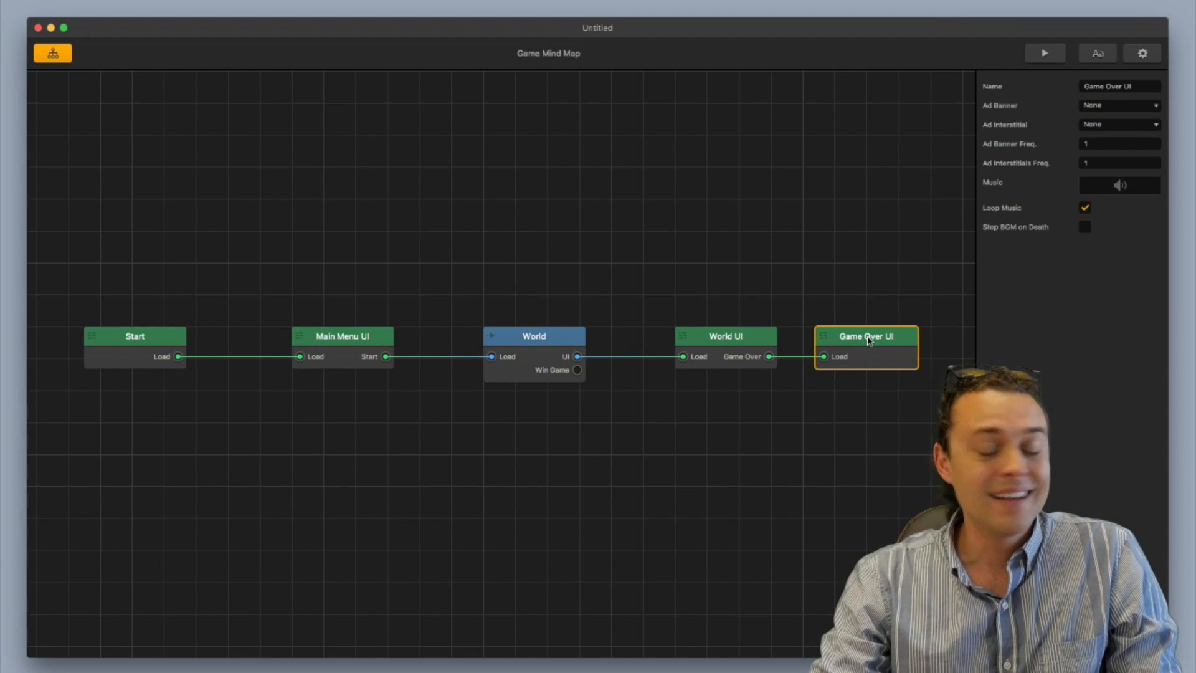
key("super+d")
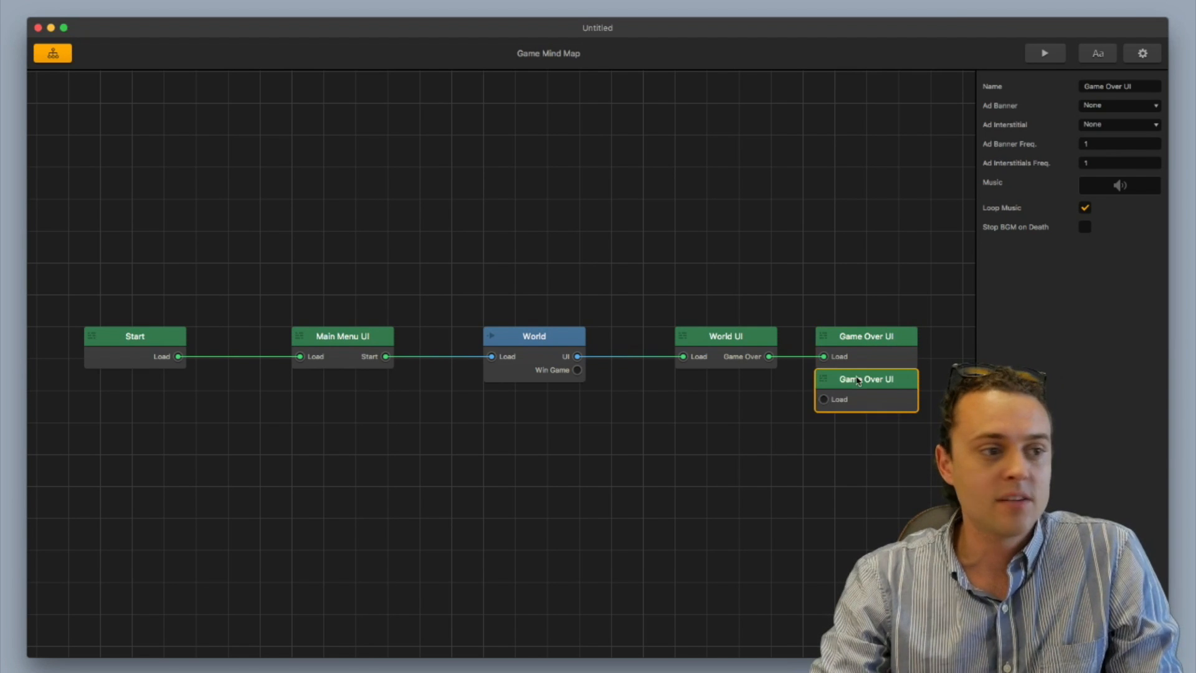
left_click_drag(858, 379, 742, 481)
Rename the duplicated Game Over UI screen as Win Game UI
left_click(1124, 86)
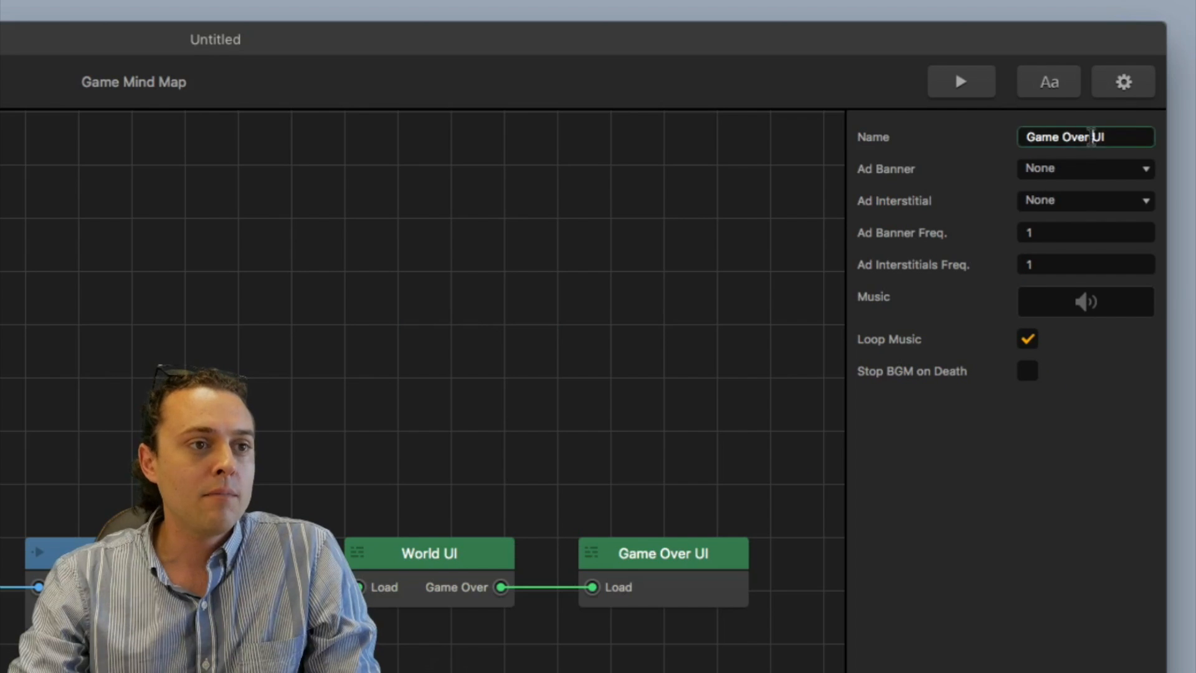
key("super+a")
type("Win UI")
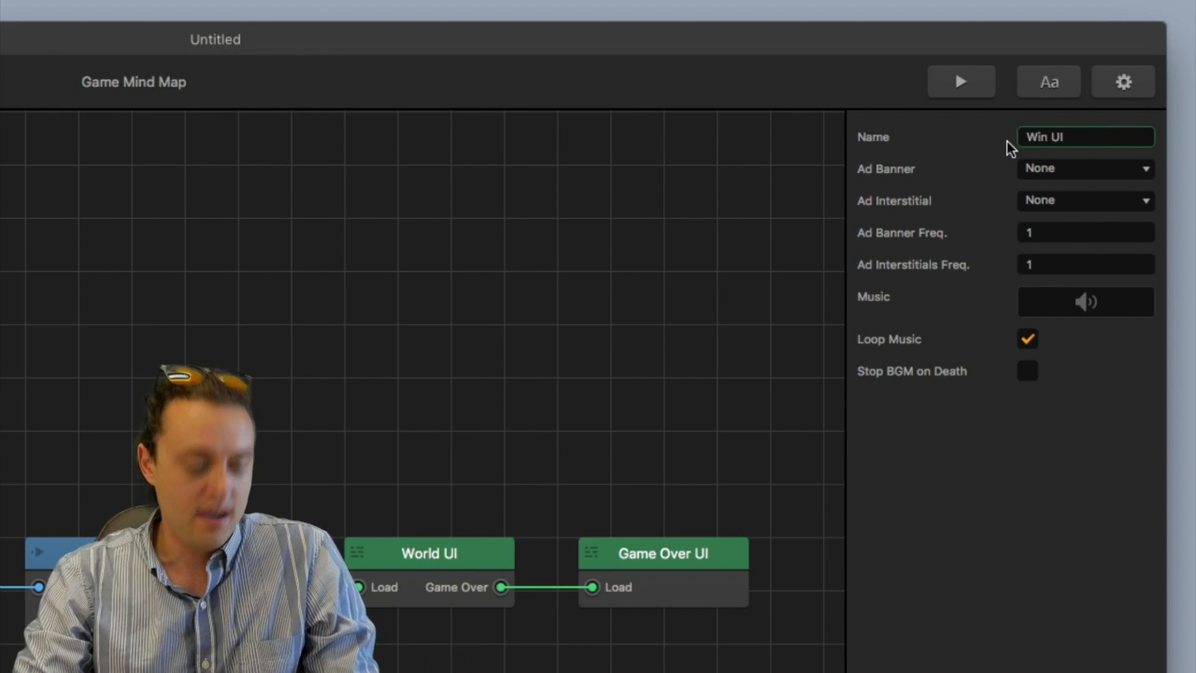
key("Left")
key("Left")
type("G")
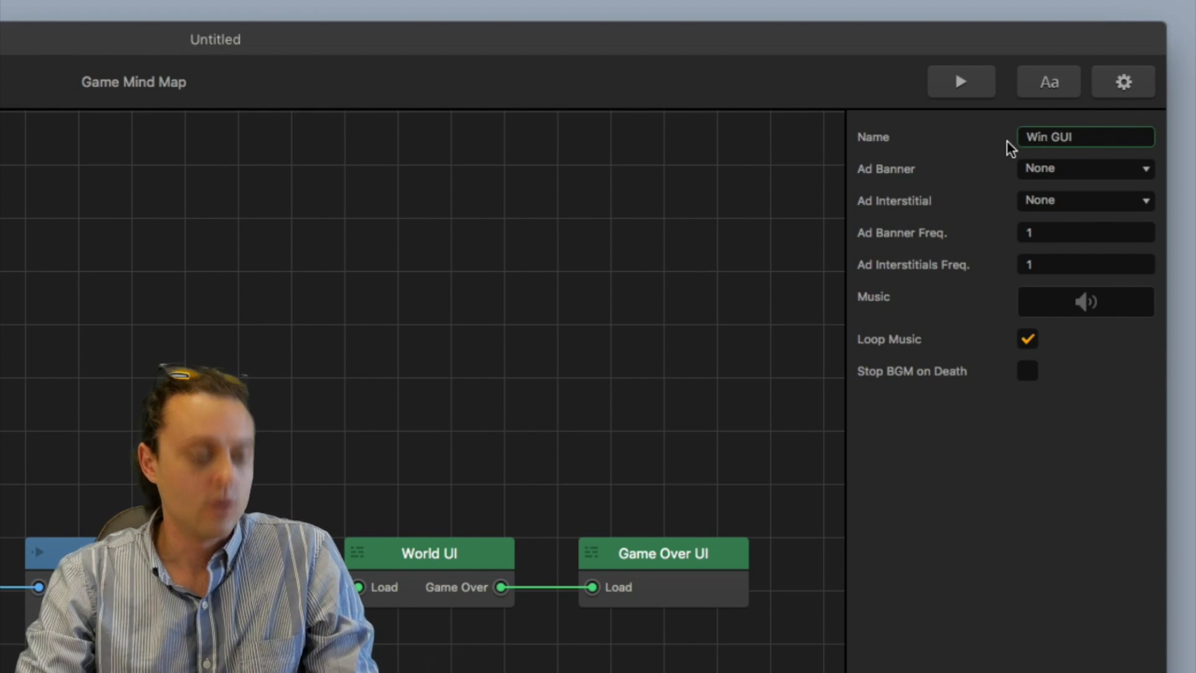
type("ame")
key("Return")
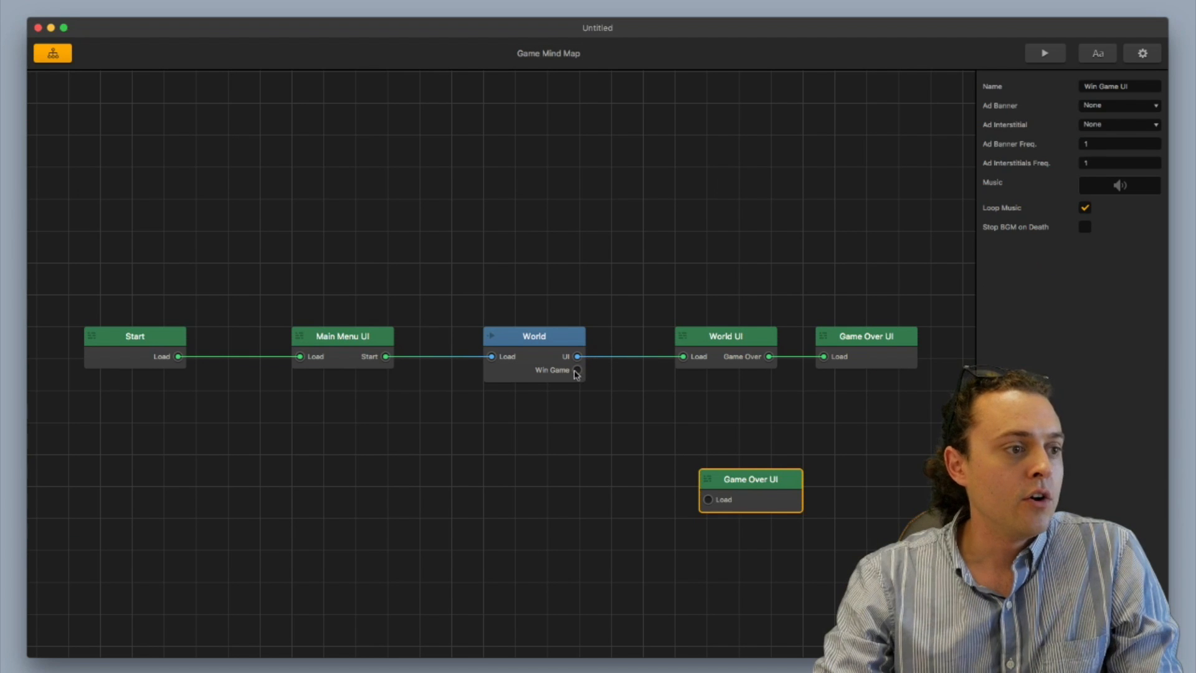
Connect the World's Win Game output to the Load input of Win Game UI, align that node under World UI, and open it
left_click_drag(575, 373, 708, 503)
left_click(722, 481)
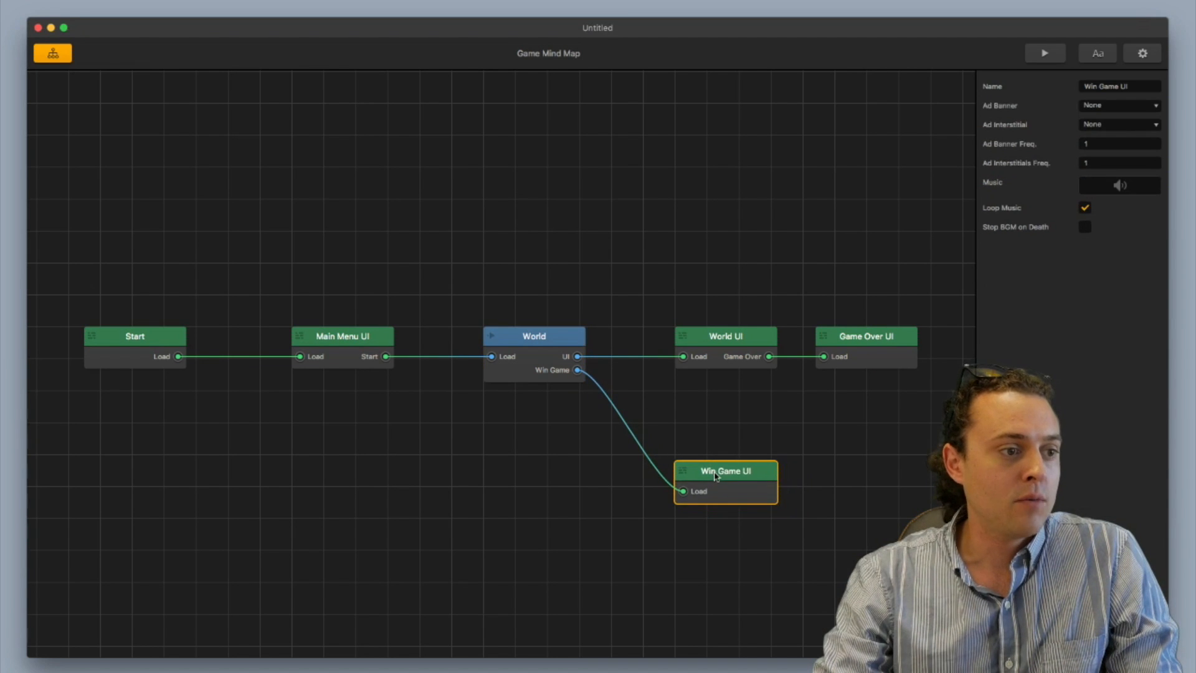
double_click(723, 481)
Delete the Restart and Main Menu buttons, the background image and the Game Over title from the Win Game UI screen
left_click(663, 514)
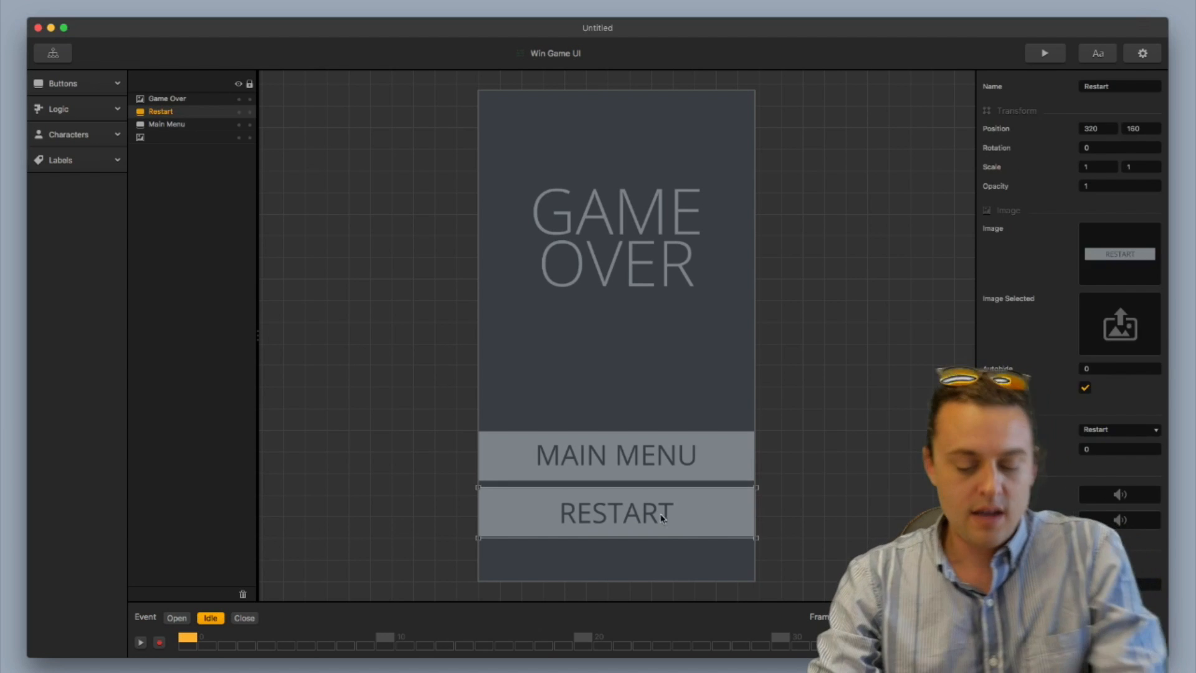
key("Delete")
left_click(637, 468)
key("Delete")
left_click(627, 411)
key("Delete")
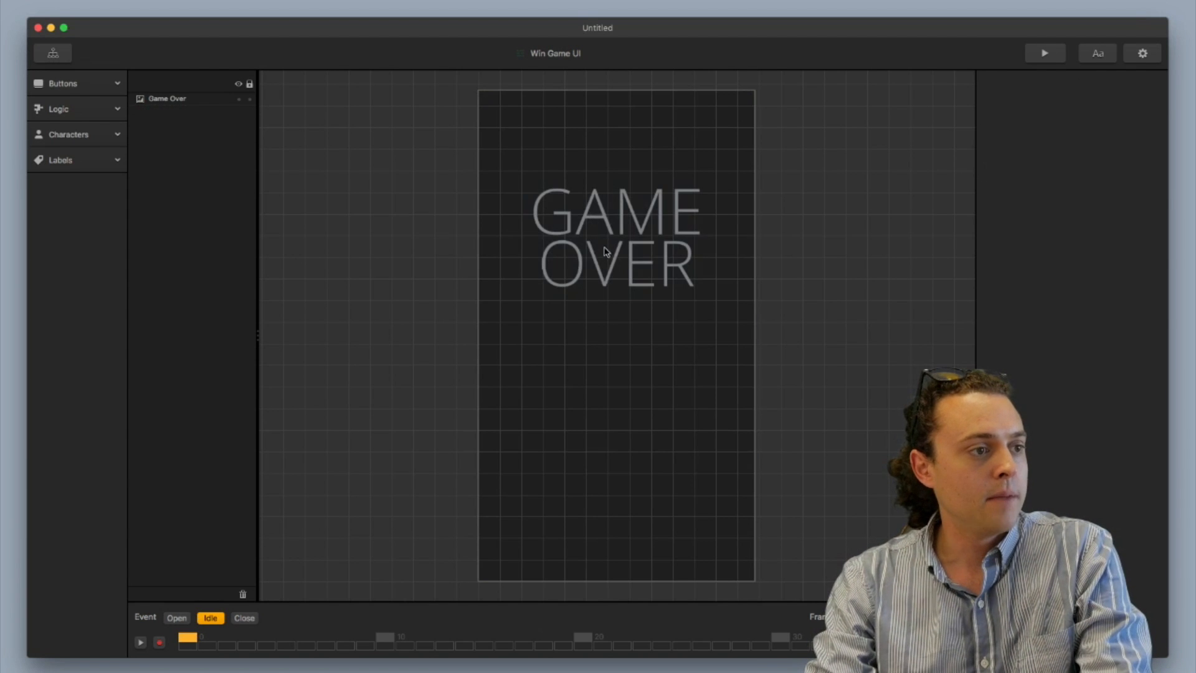
left_click(597, 269)
key("Delete")
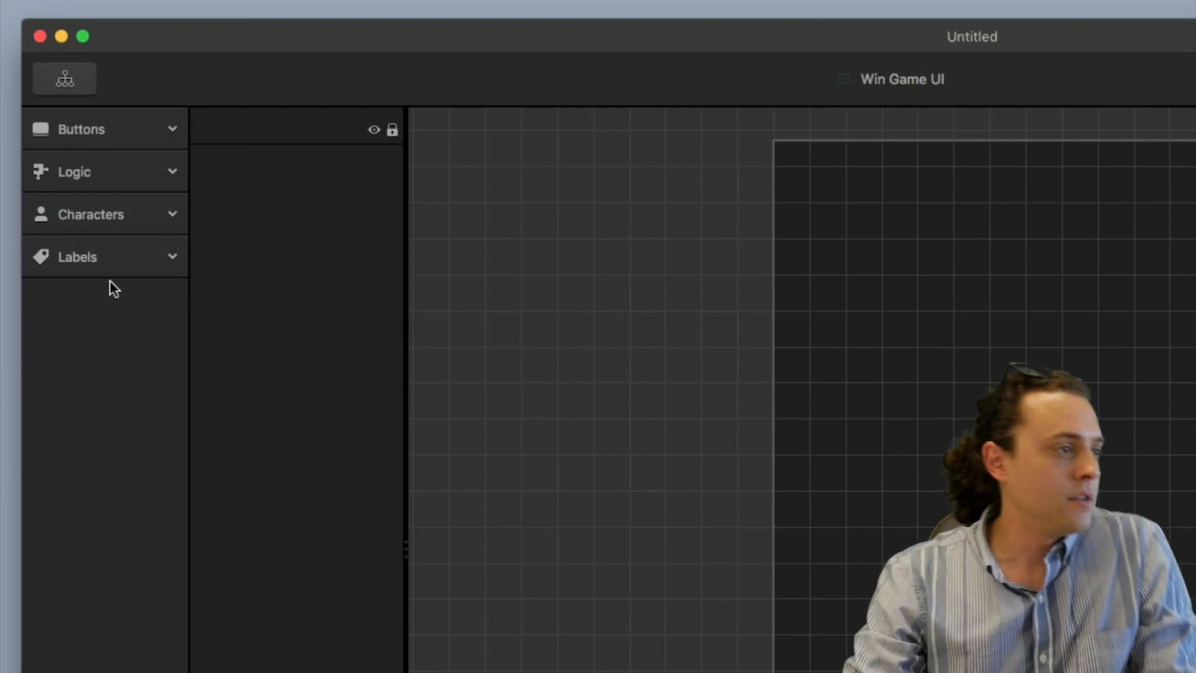
Add a Default Font label to the upper part of the Win Game UI screen with the text "You Won!"
left_click(86, 161)
left_click_drag(127, 288, 999, 306)
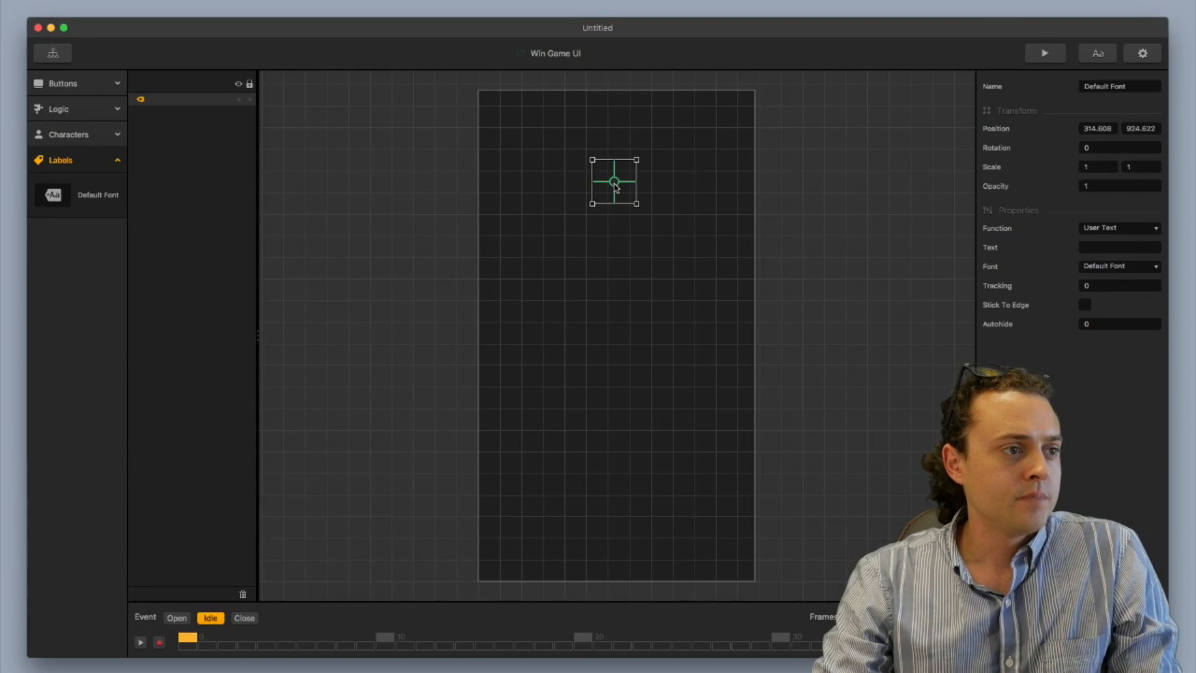
left_click(1100, 250)
type("W")
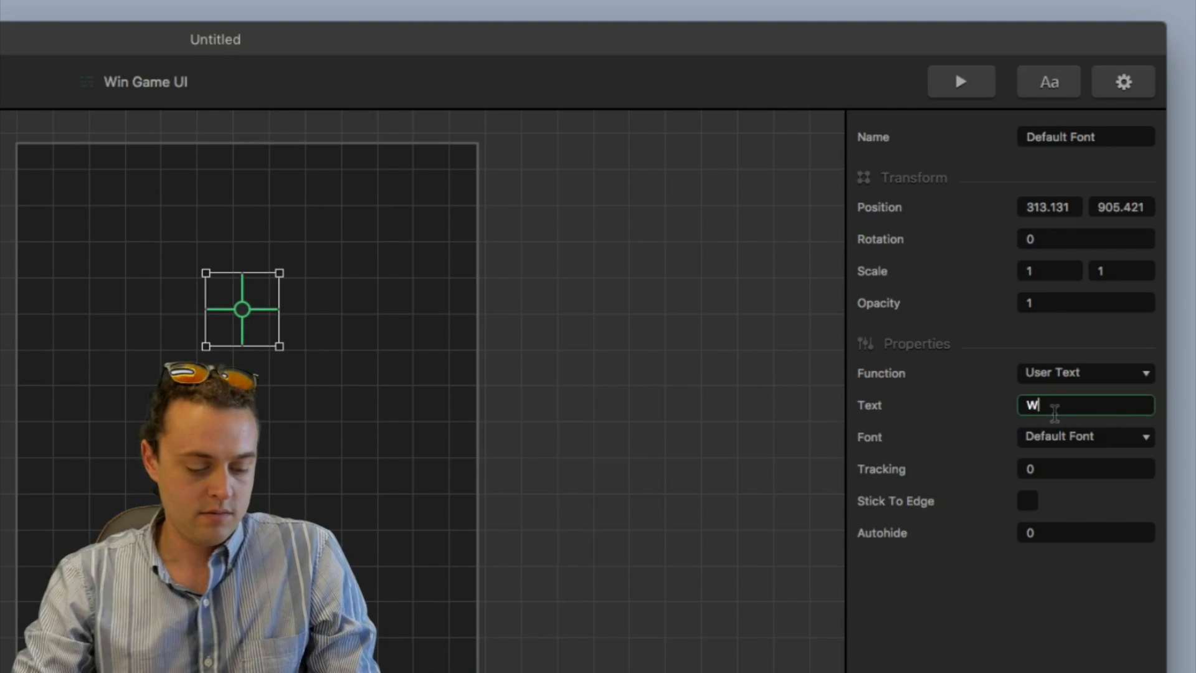
type("in")
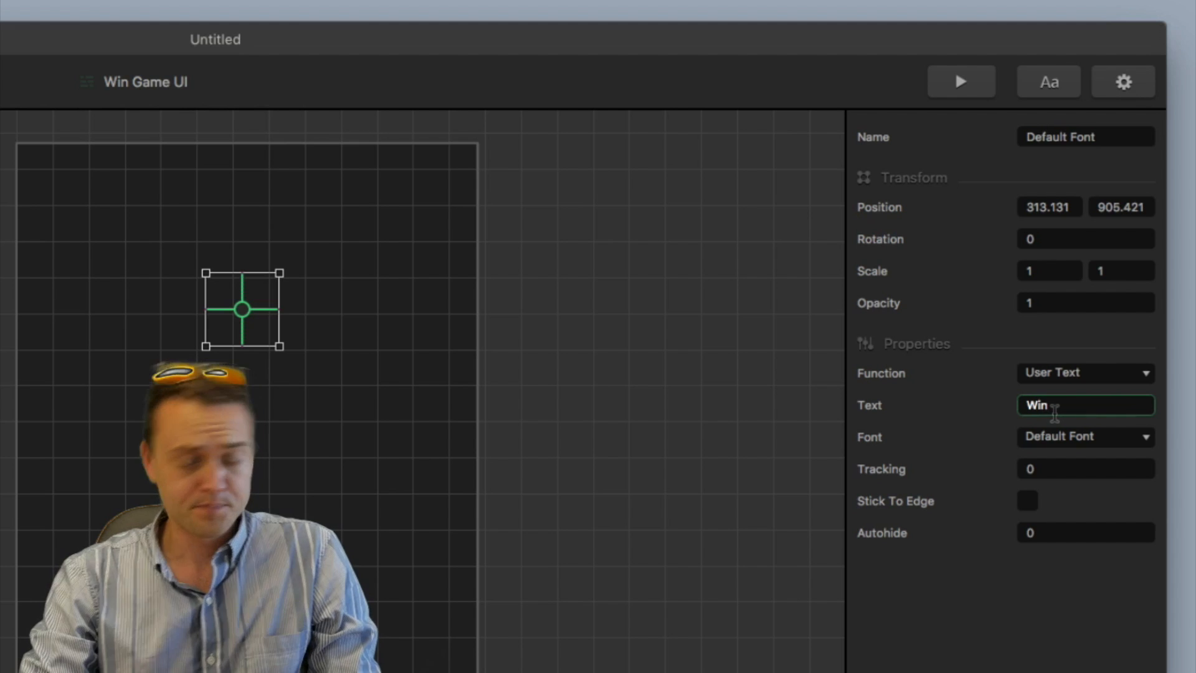
type(" G")
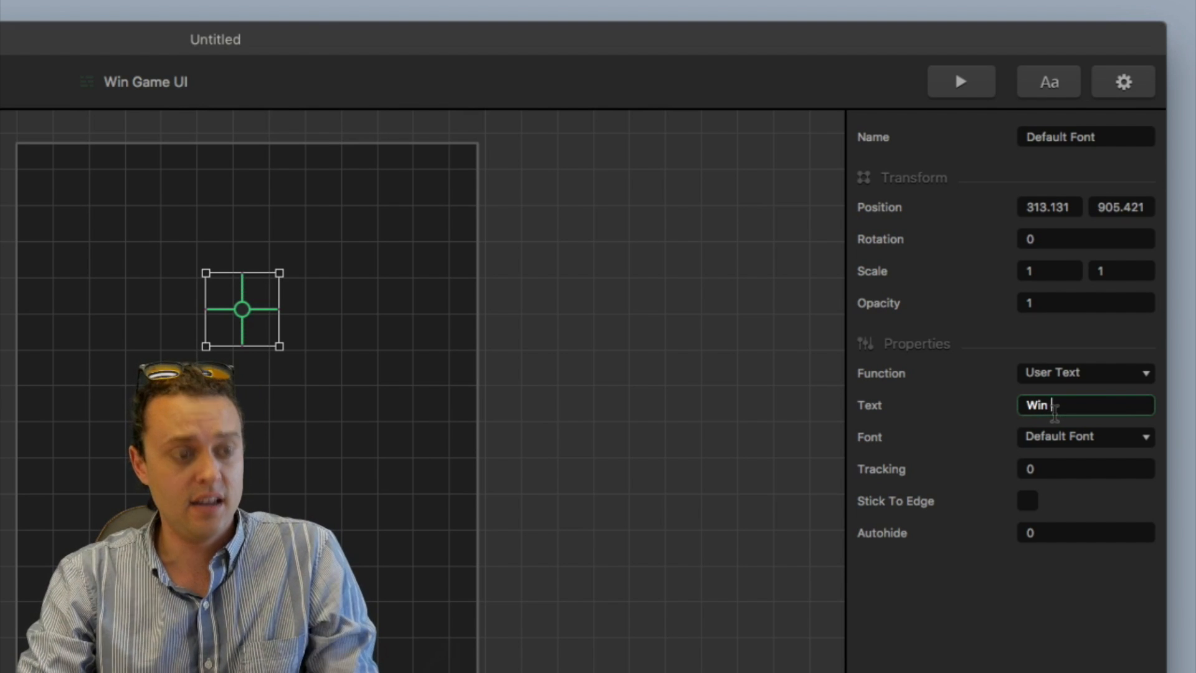
type("ame")
key("BackSpace")
key("BackSpace")
key("BackSpace")
key("BackSpace")
key("BackSpace")
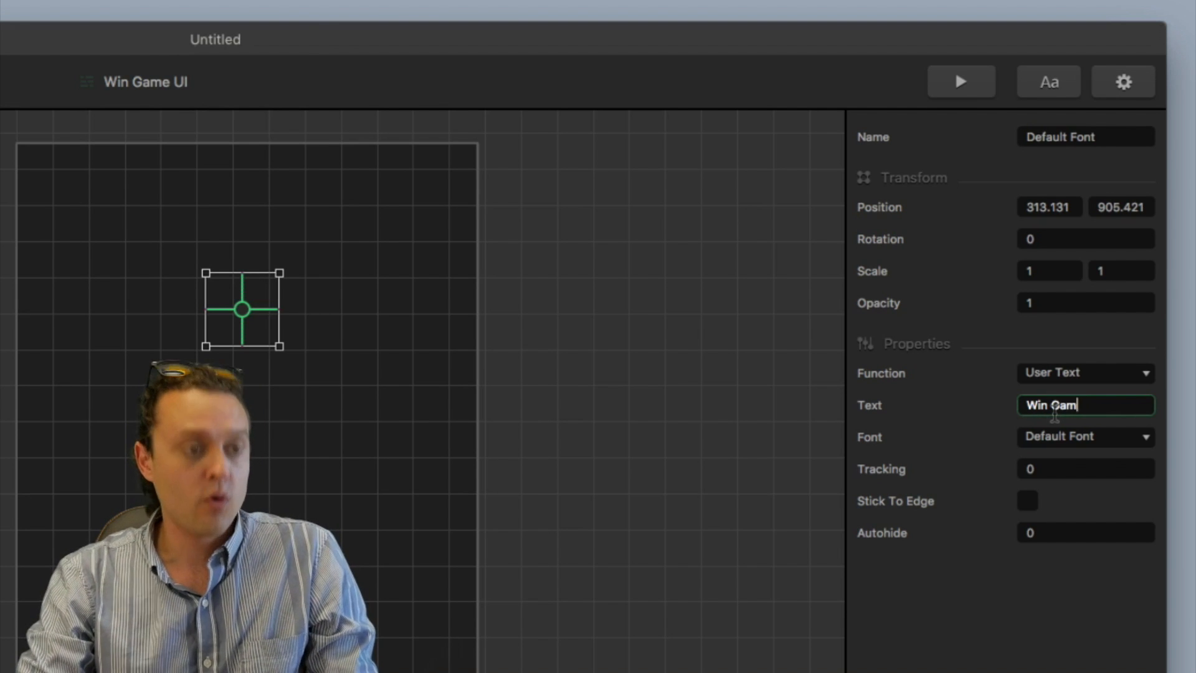
key("BackSpace")
key("BackSpace")
key("BackSpace")
type("You c")
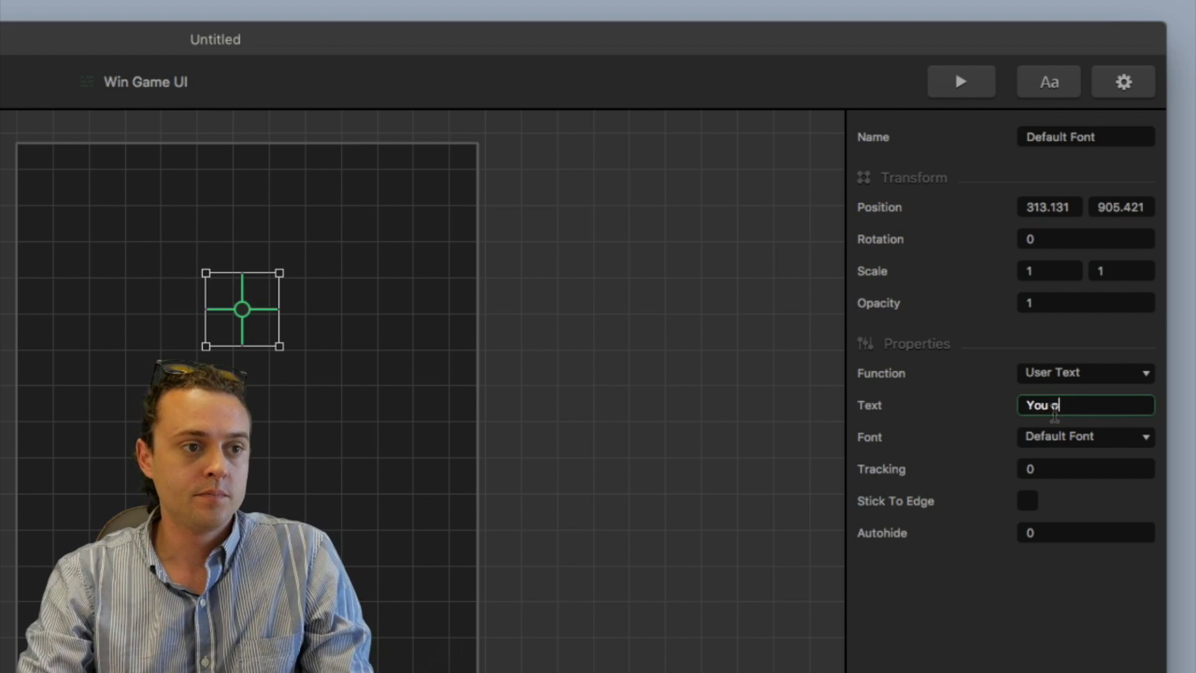
key("BackSpace")
type("Won!")
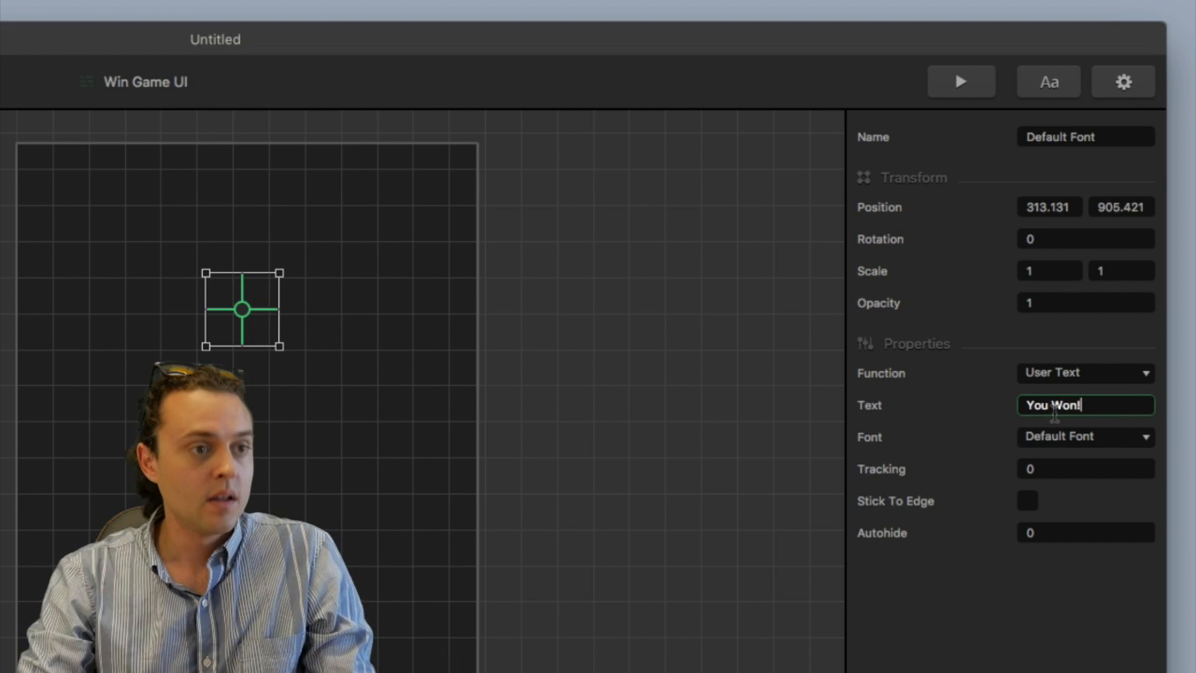
key("Return")
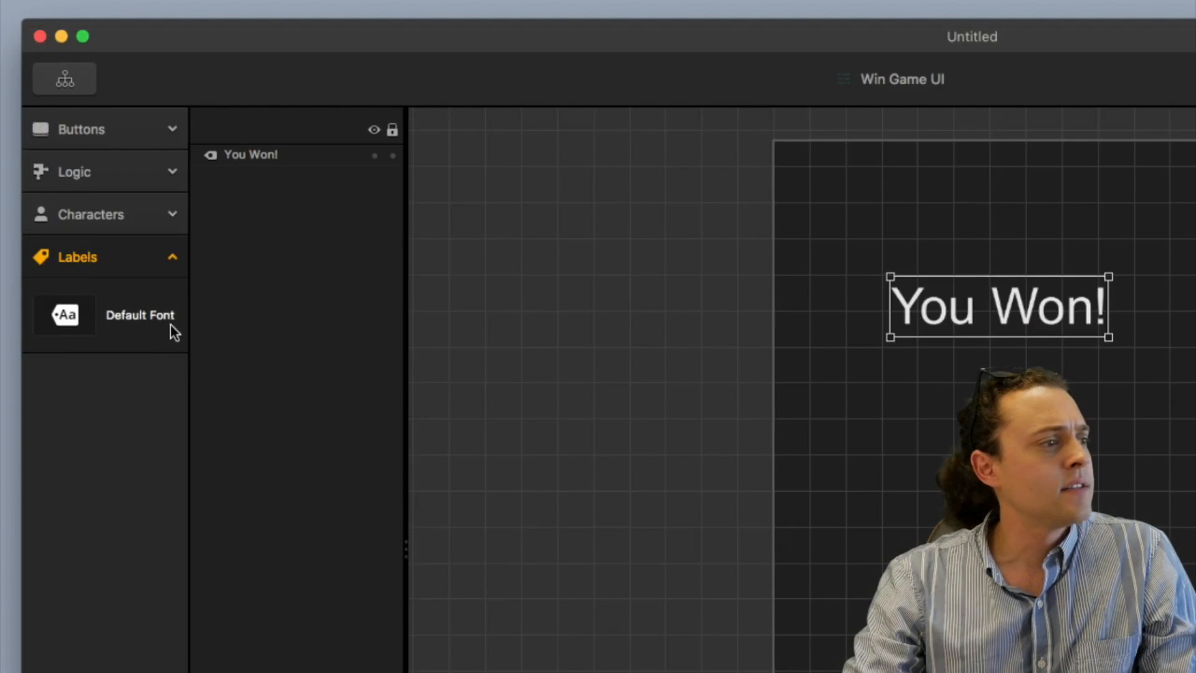
Add a second Default Font label in the lower part of the screen with the text "Next"
left_click_drag(117, 206, 612, 472)
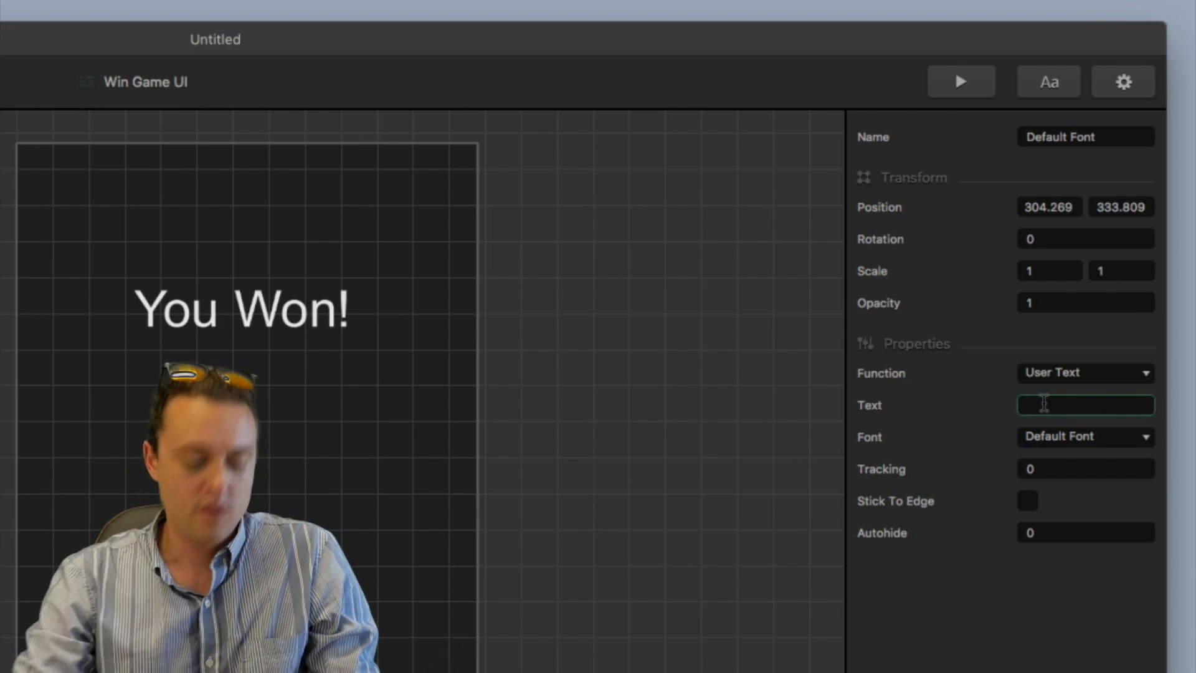
type("Next")
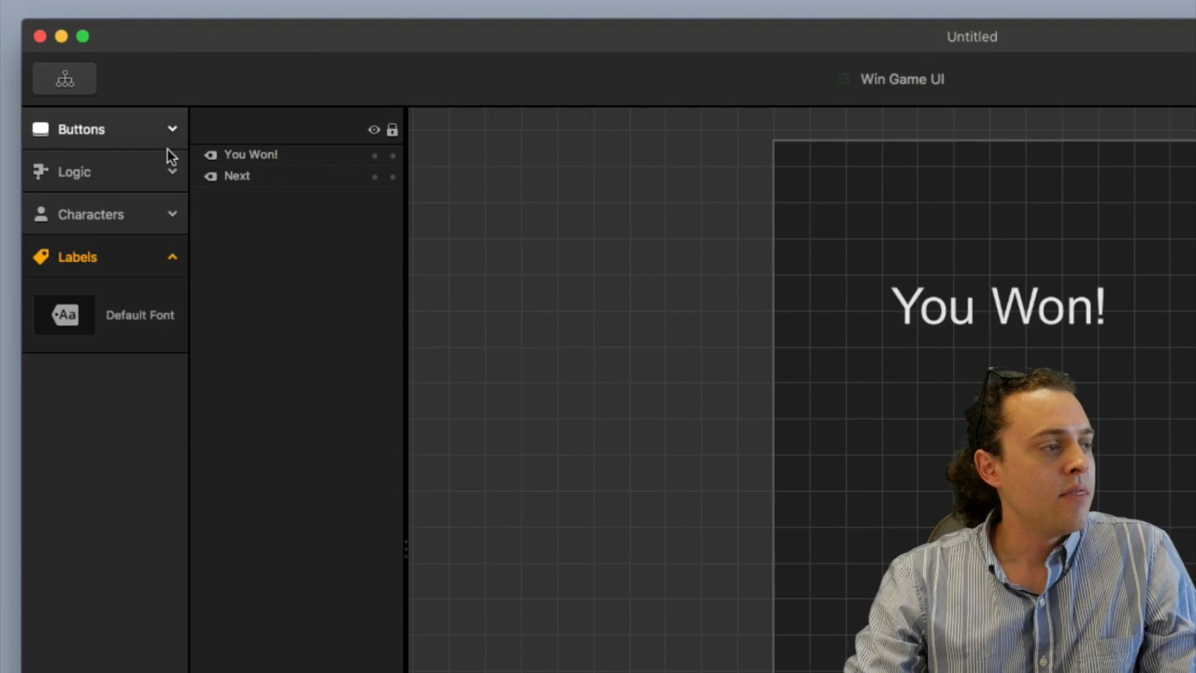
Add a Purchase Button to the Win Game UI screen over the "Next" label
left_click(152, 170)
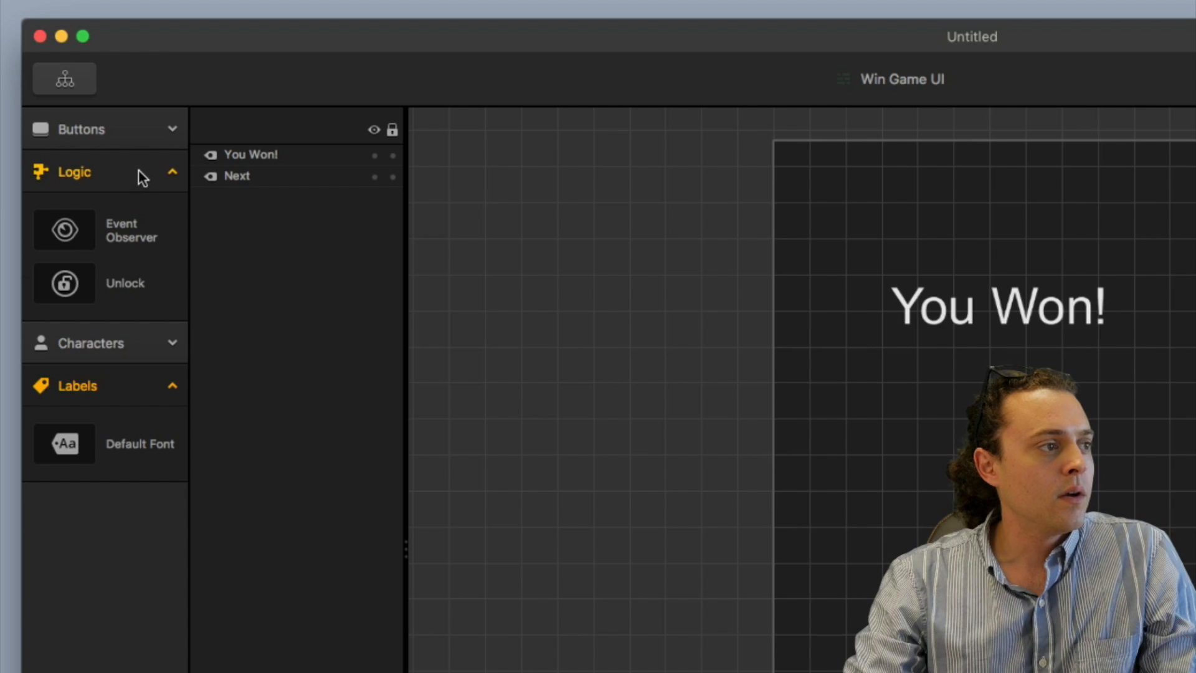
left_click(139, 170)
left_click(126, 136)
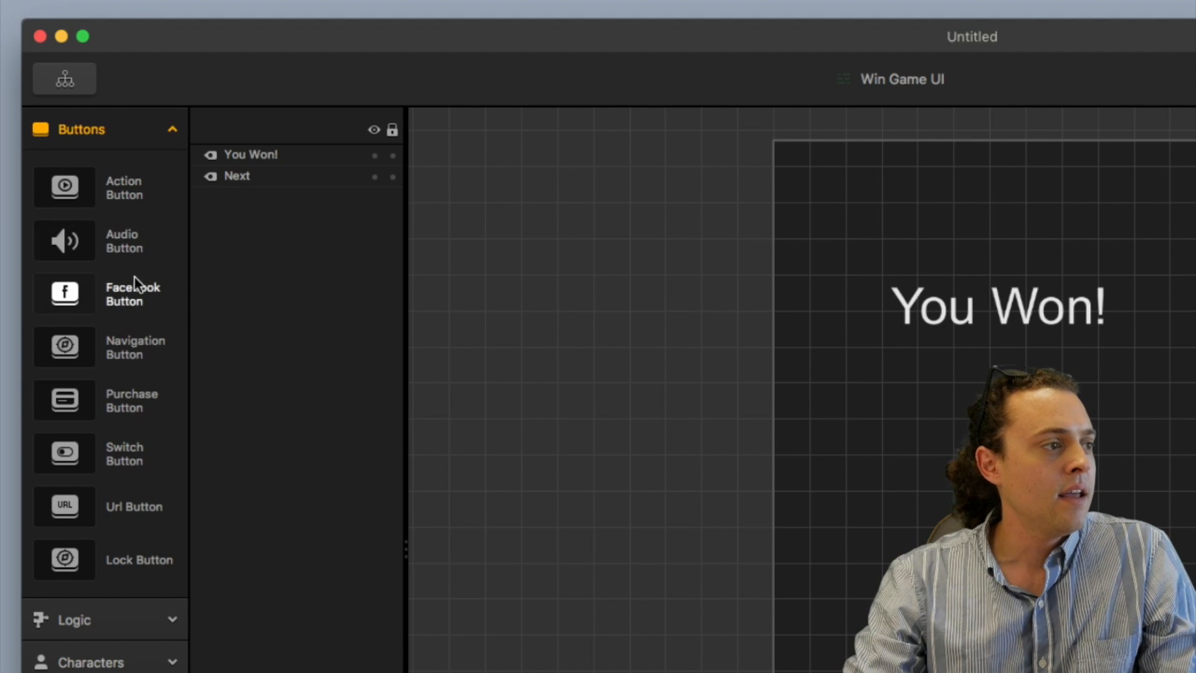
left_click_drag(147, 414, 949, 672)
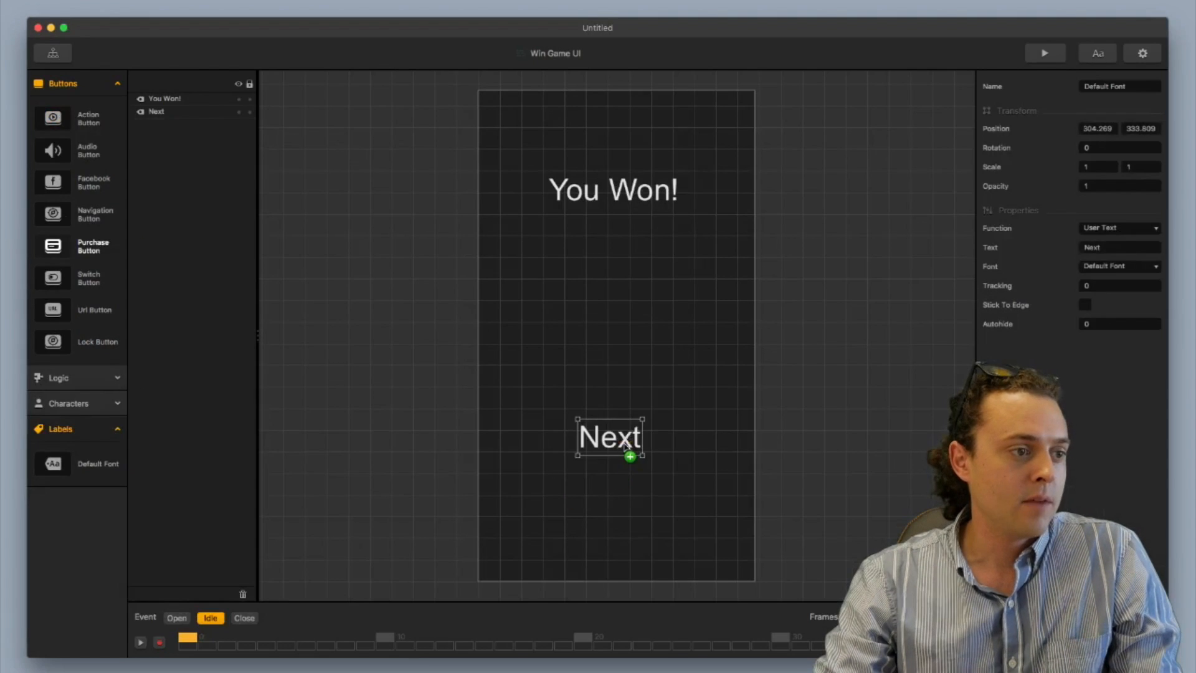
left_click_drag(626, 446, 625, 444)
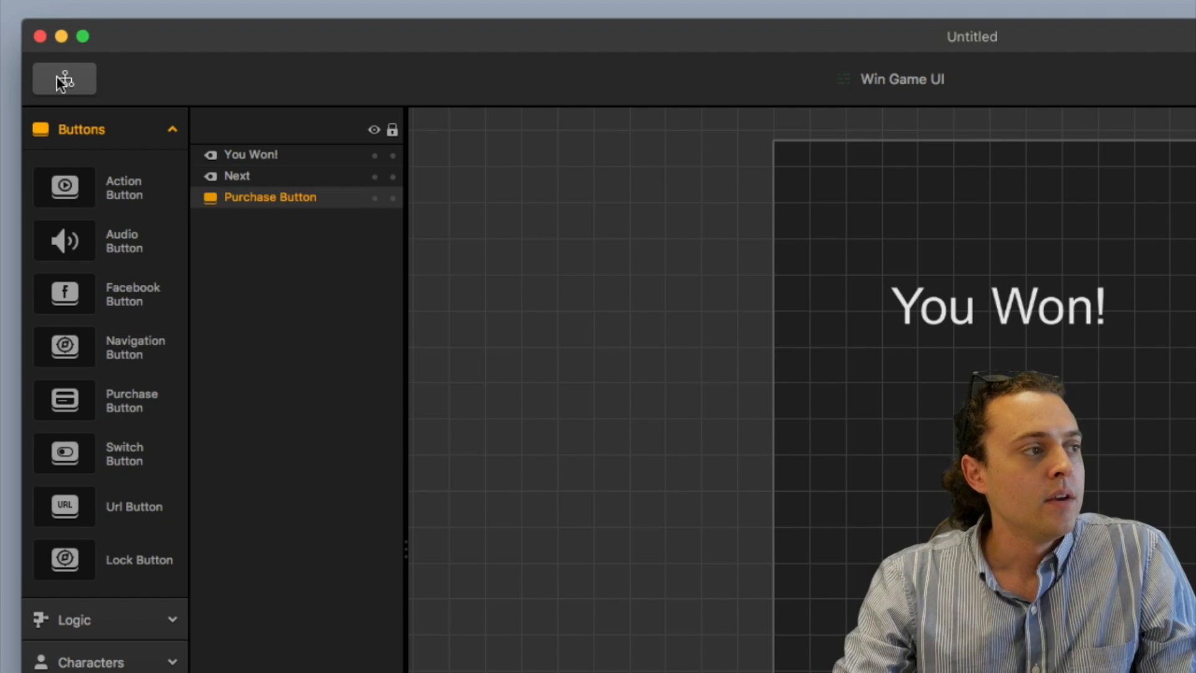
Import slice3.png into the World as an action and delete its placed copy from the scene
left_click(56, 76)
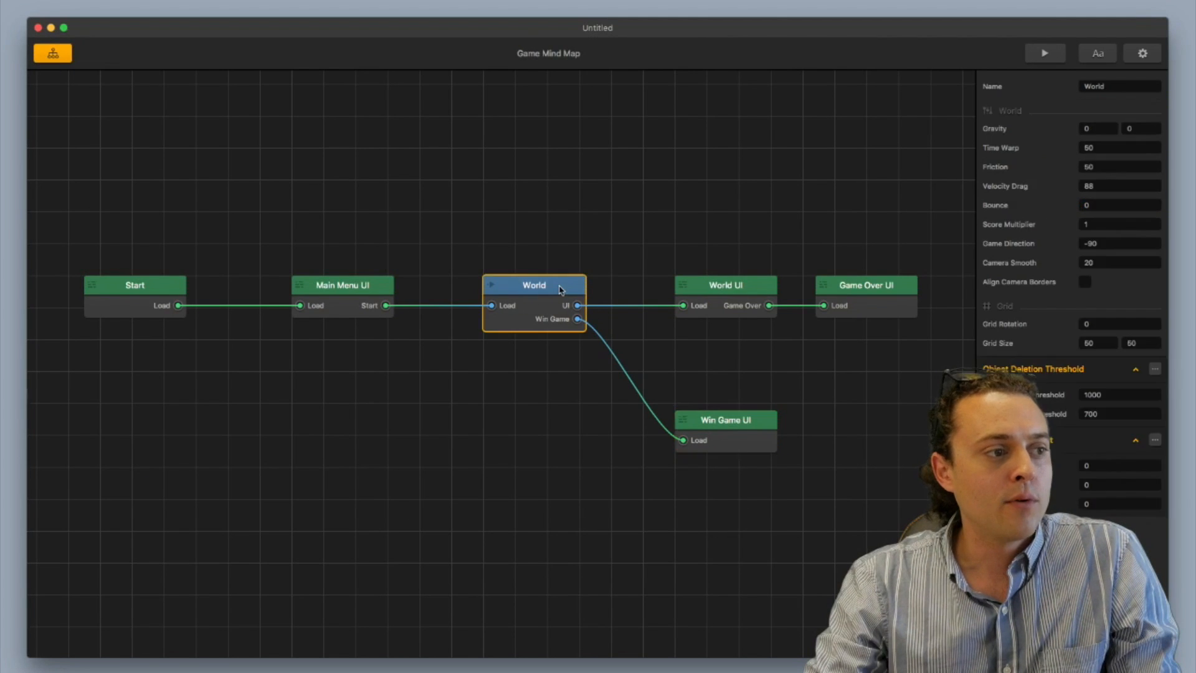
double_click(569, 291)
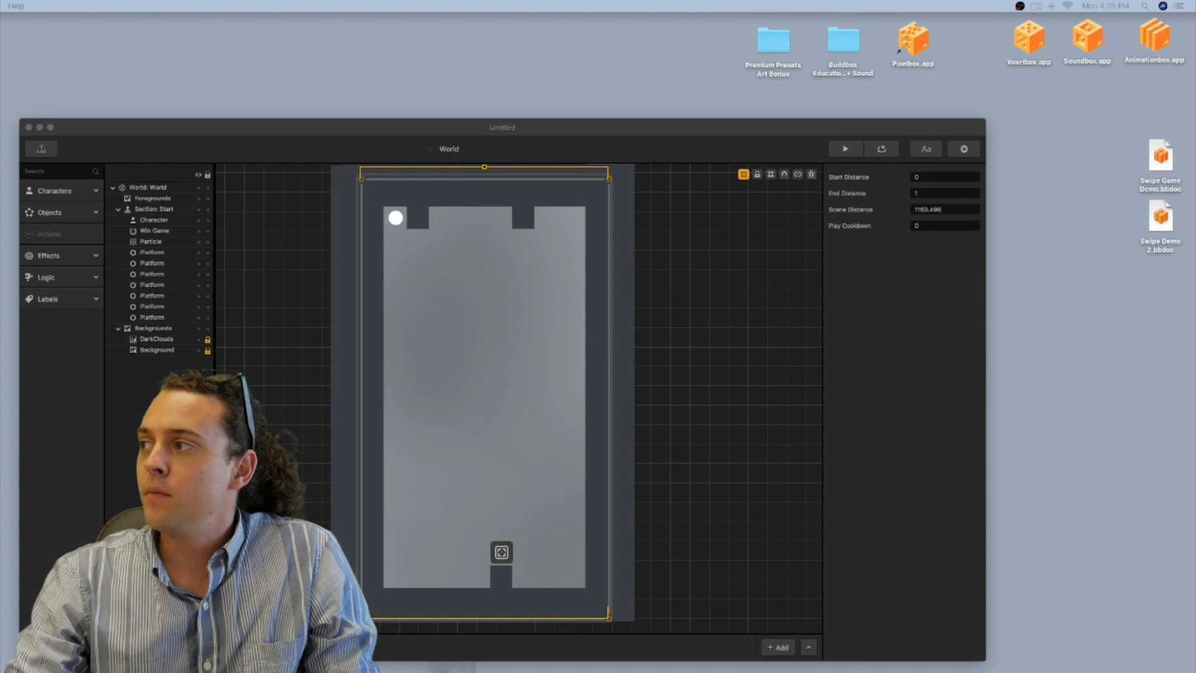
left_click_drag(696, 414, 516, 405)
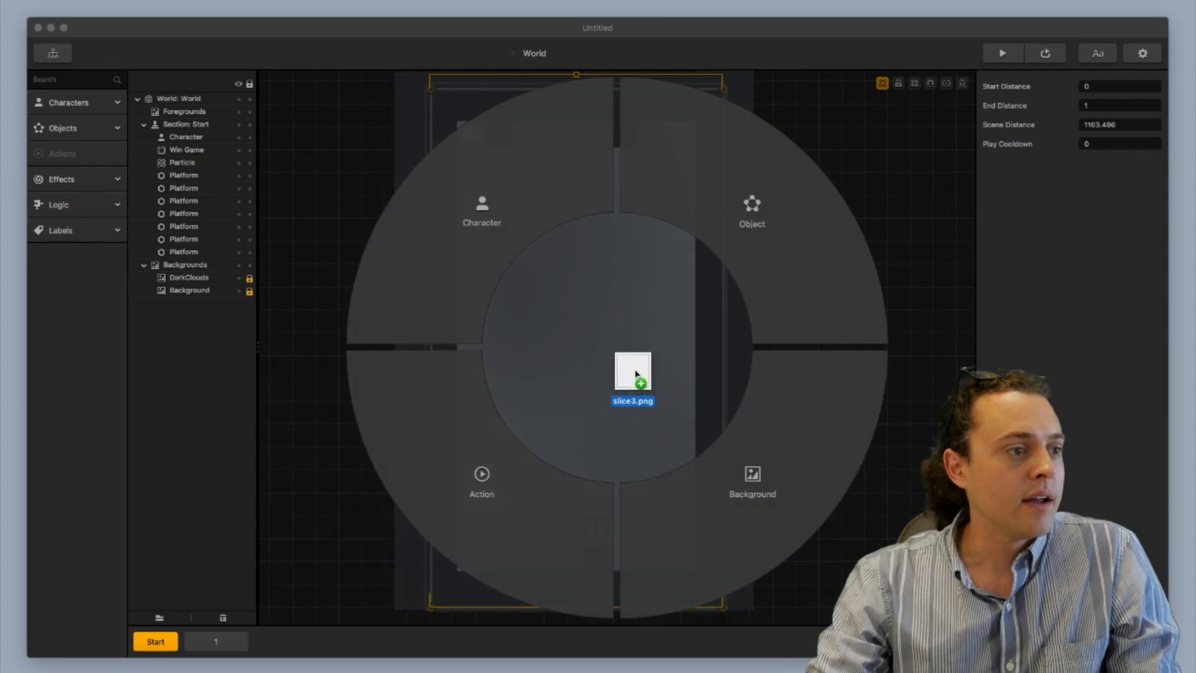
left_click_drag(621, 375, 498, 458)
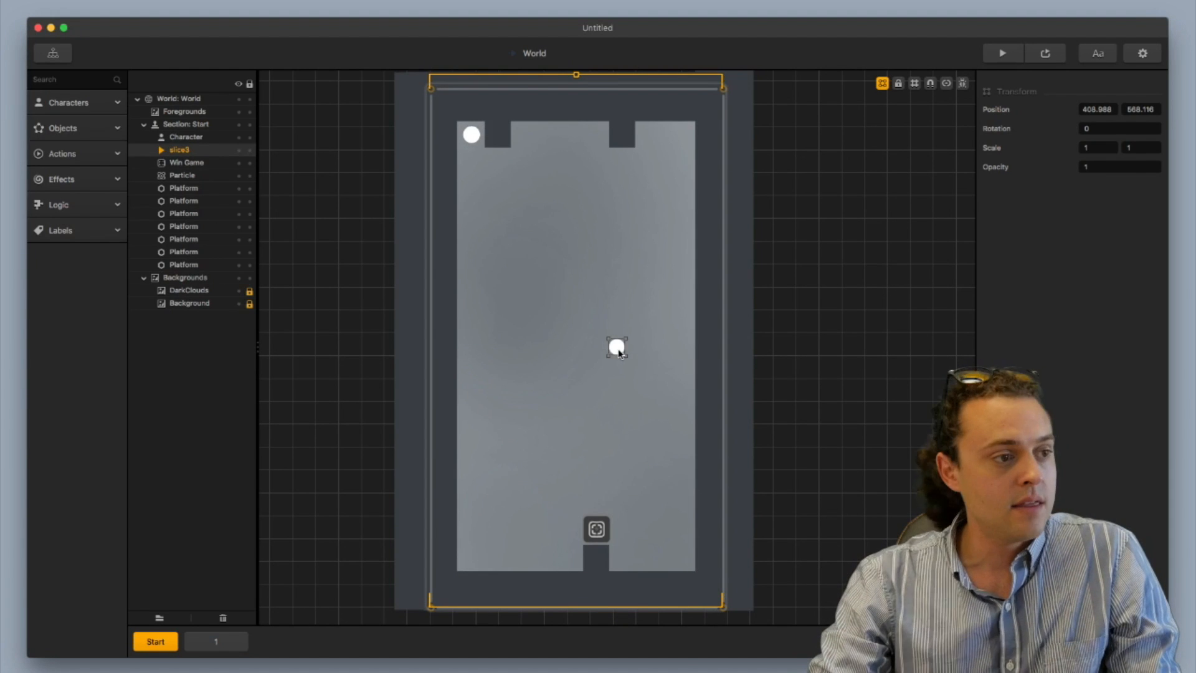
key("Delete")
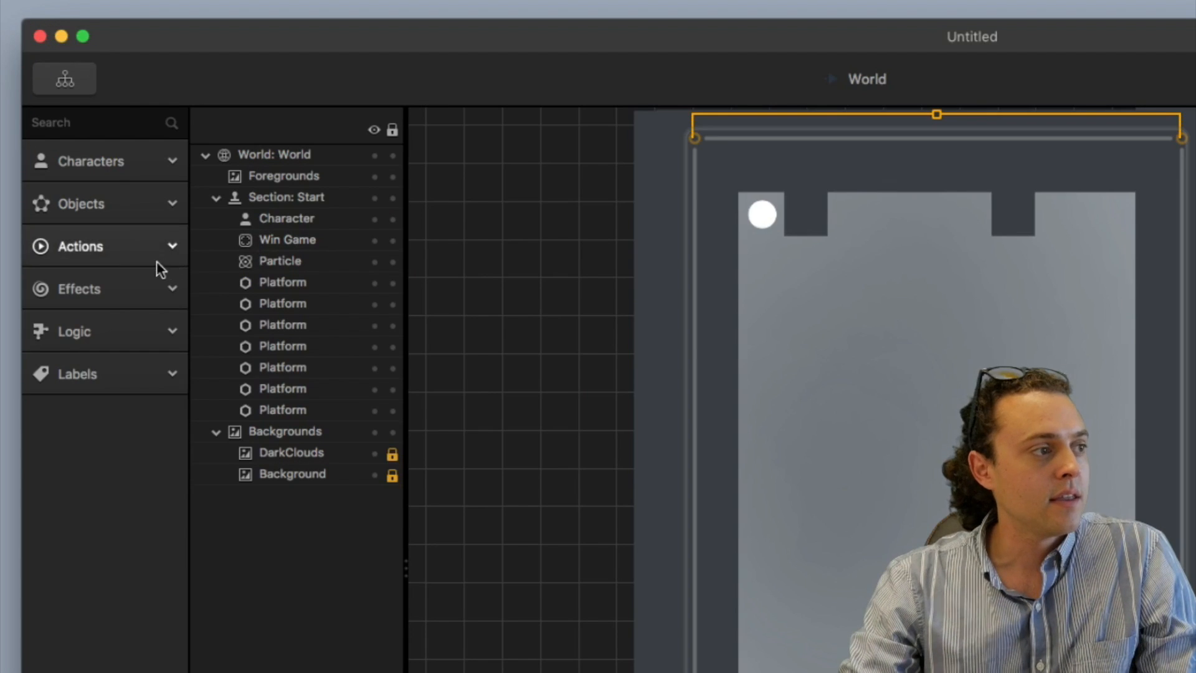
Rename the slice3 action "Next Checkpoint" and set its action type to Next Checkpoint
left_click(90, 155)
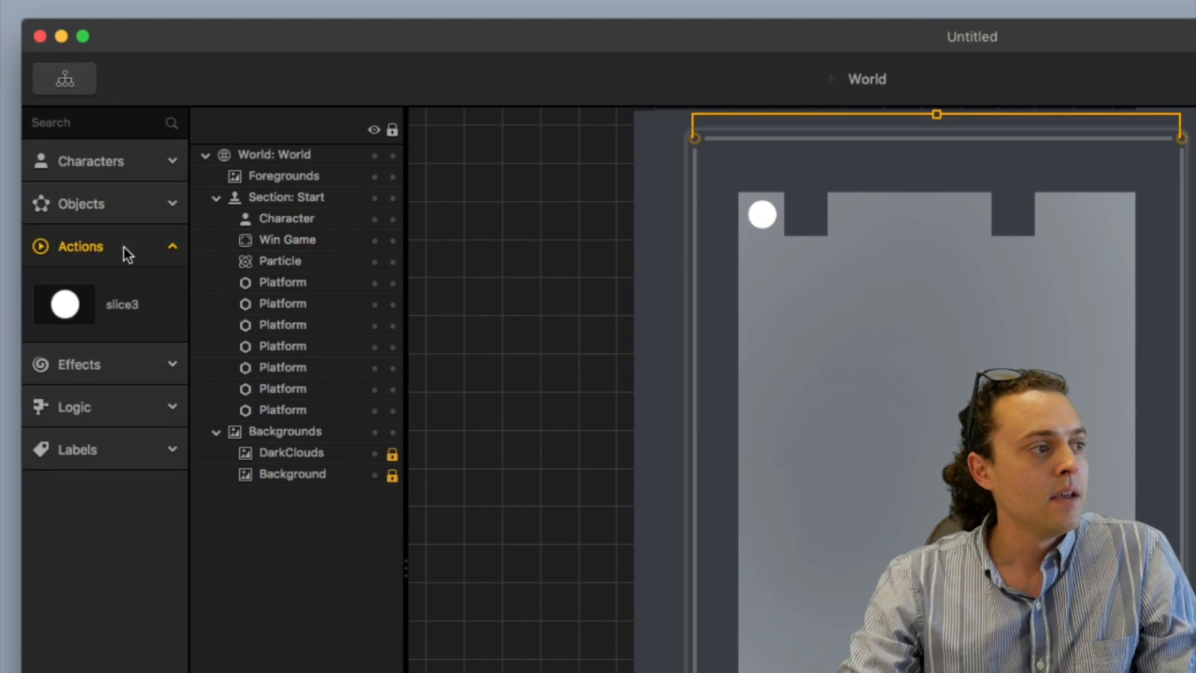
left_click(125, 304)
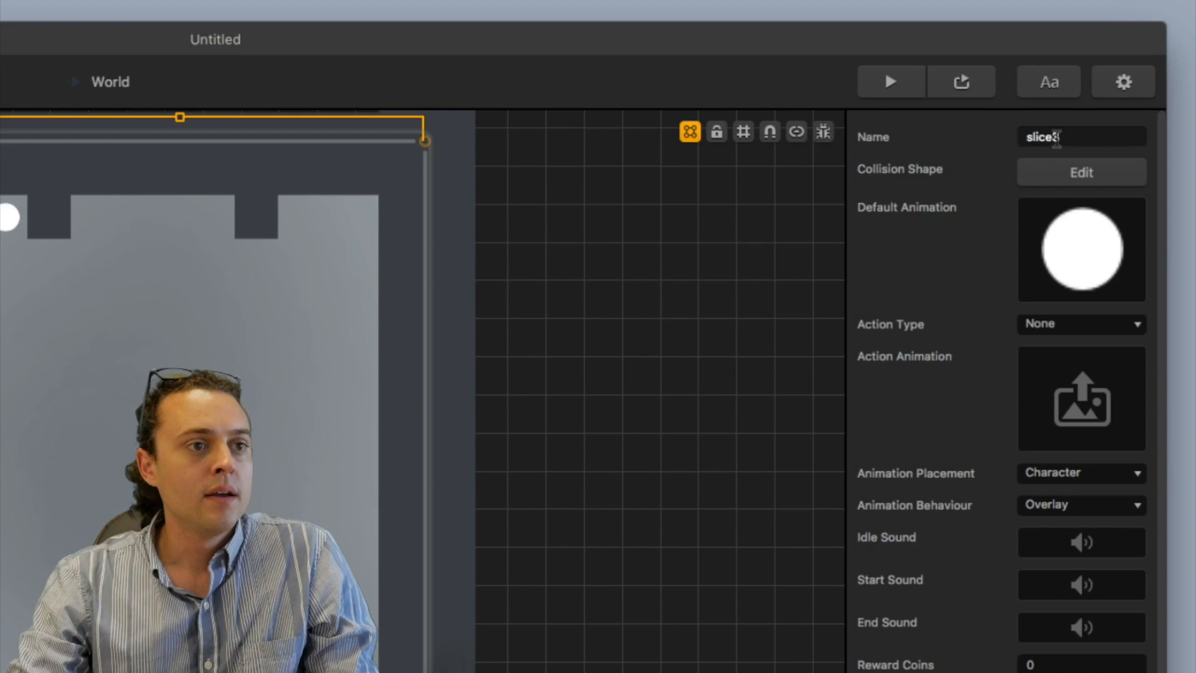
left_click(1056, 137)
type("Nex")
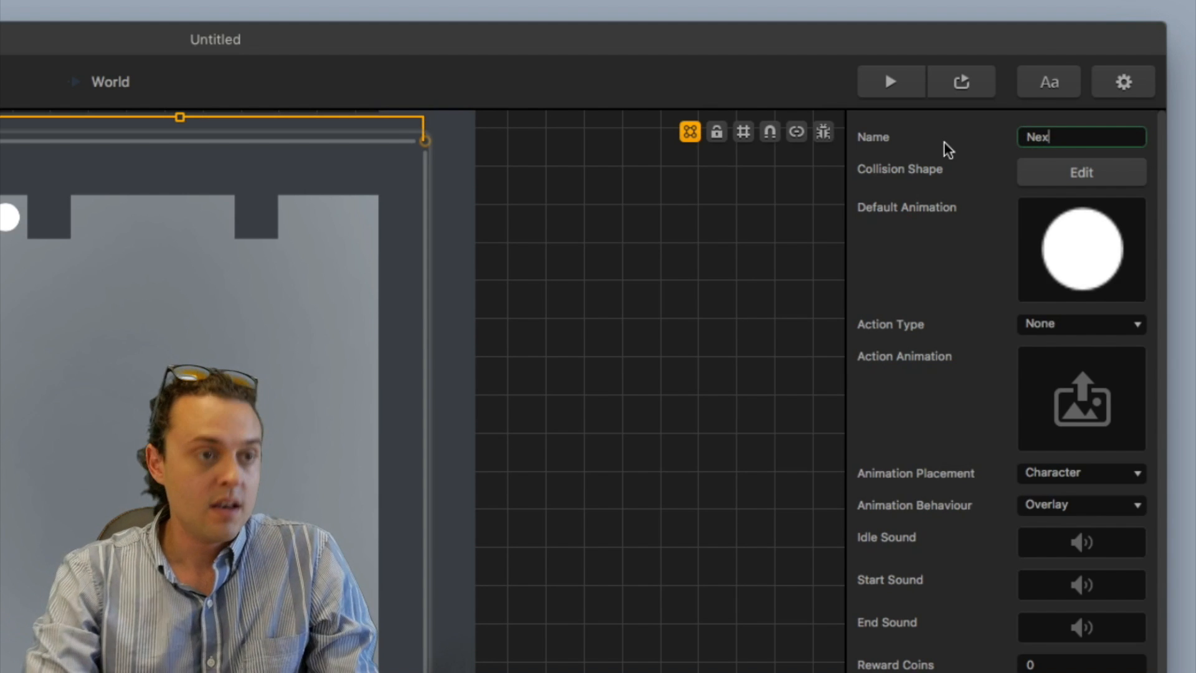
type("t Checkpoint")
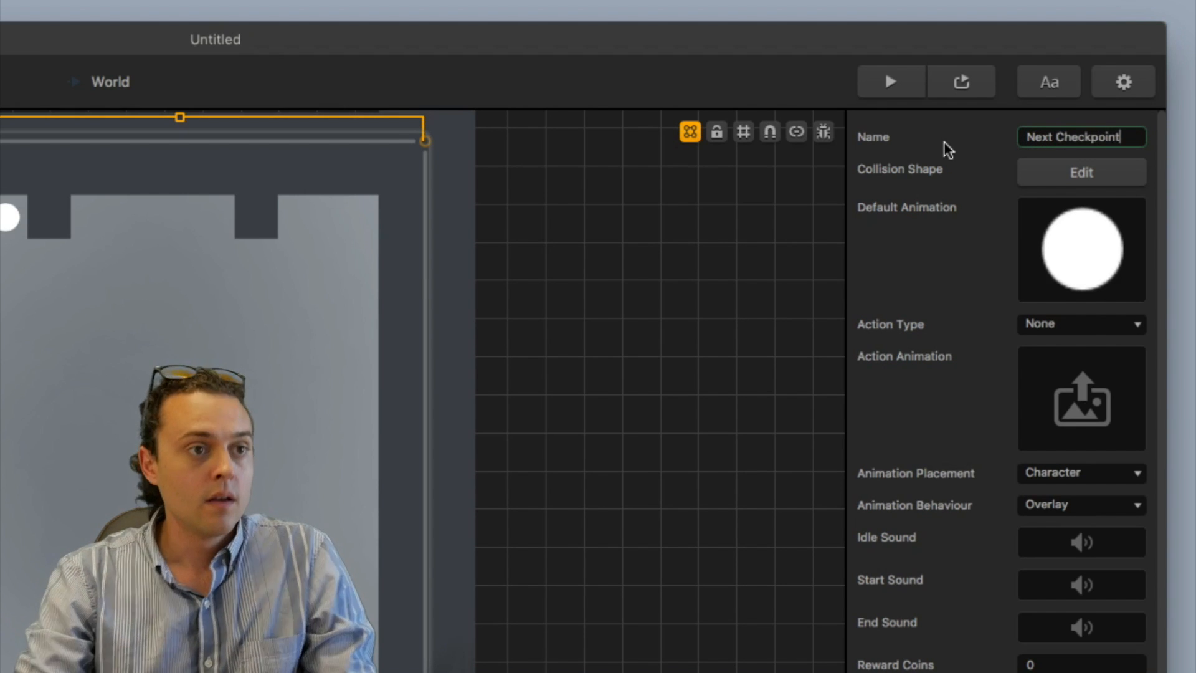
key("Return")
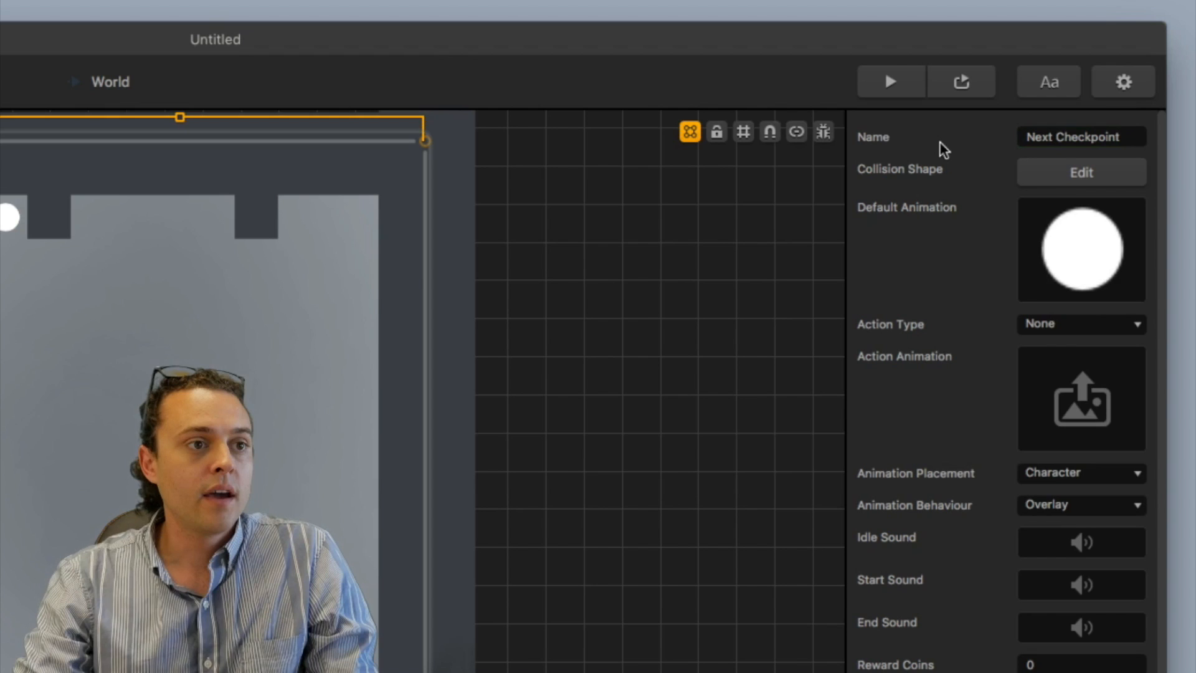
left_click(1059, 324)
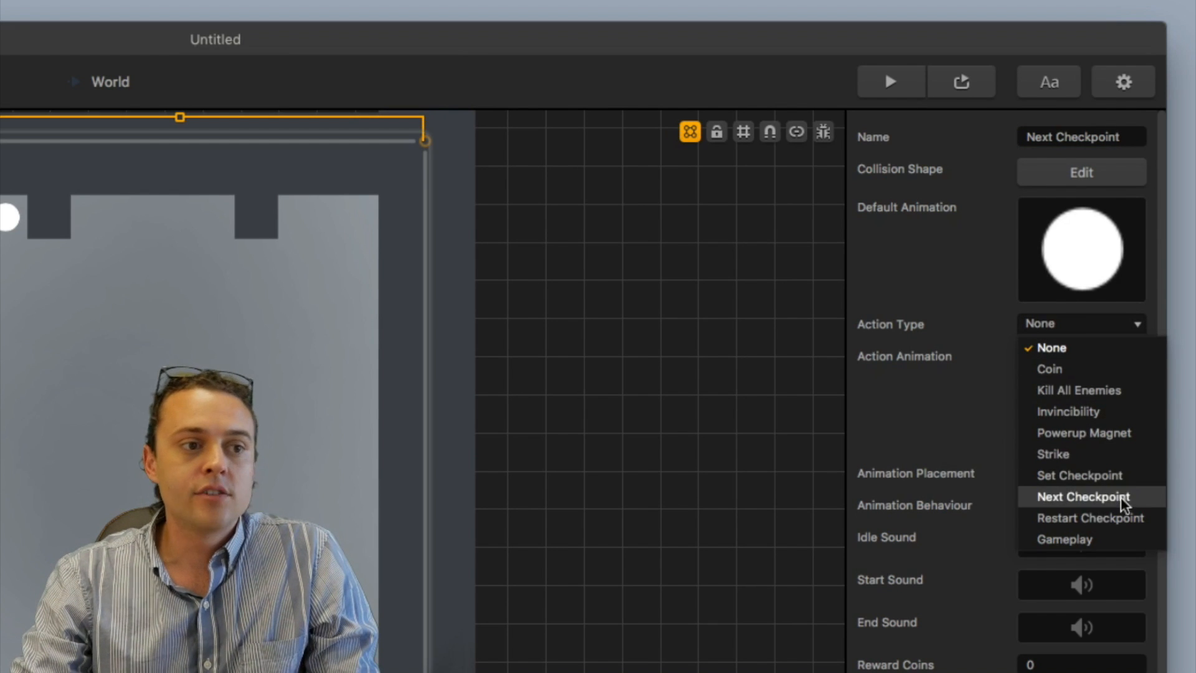
left_click(1083, 497)
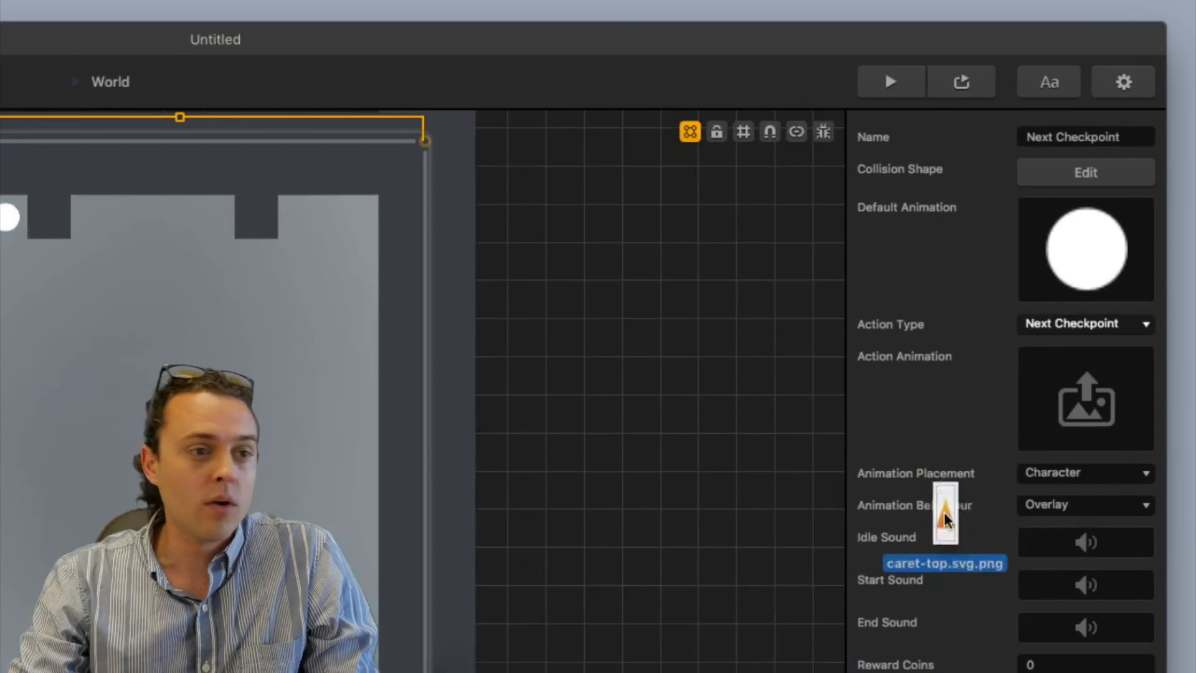
Import caret-top.svg.png into the World as an action and delete its placed copy from the scene
left_click_drag(871, 370, 479, 456)
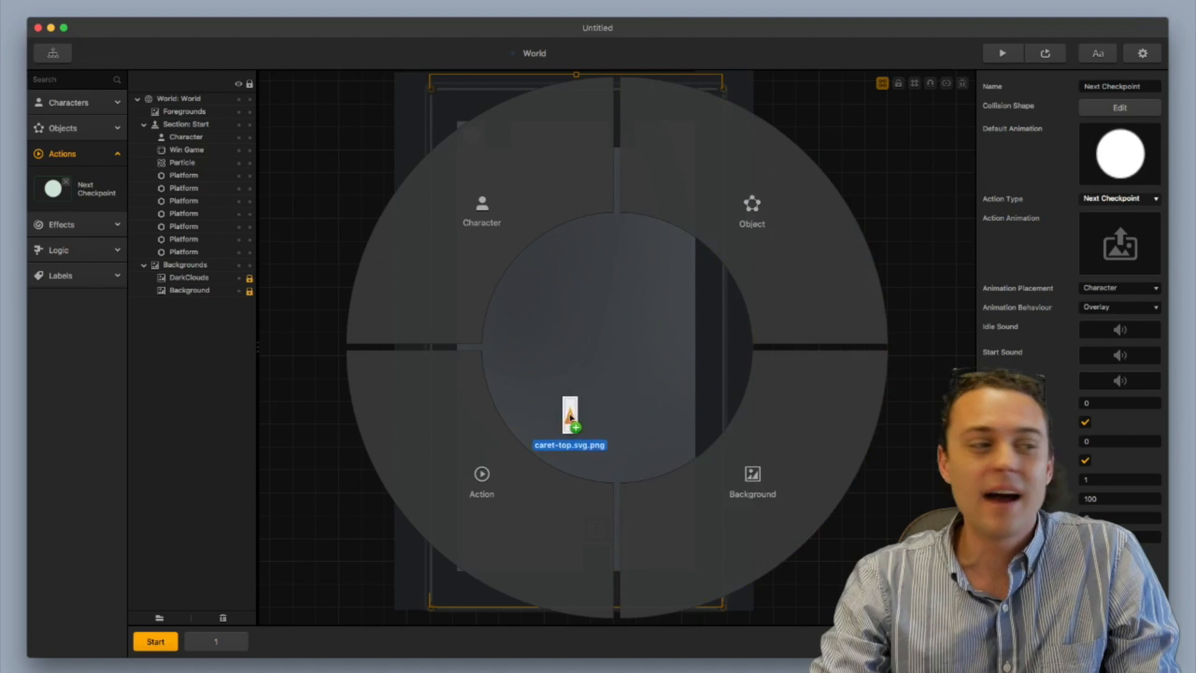
left_click_drag(570, 416, 473, 461)
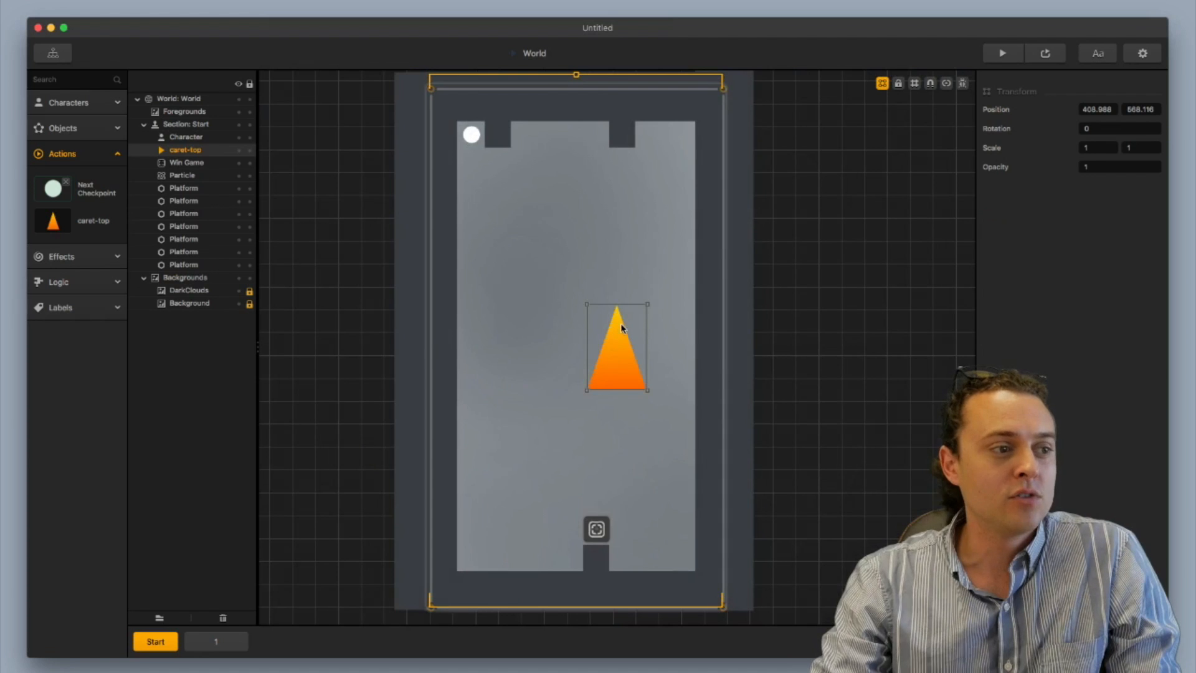
left_click_drag(647, 305, 640, 341)
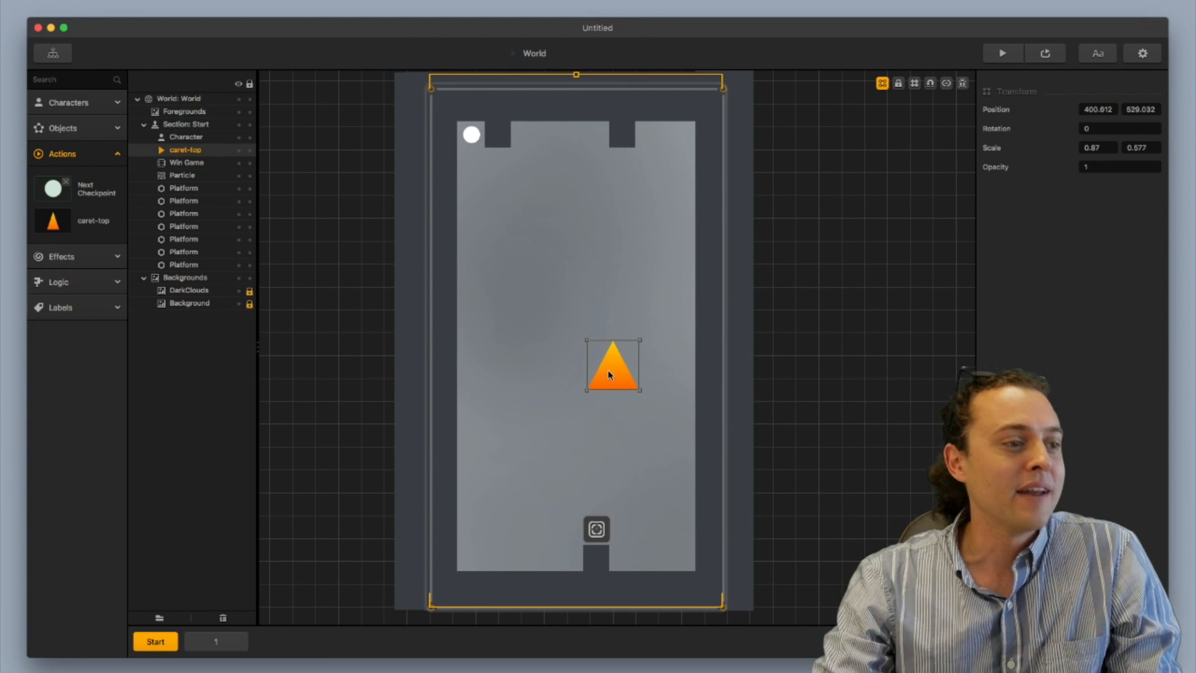
key("Delete")
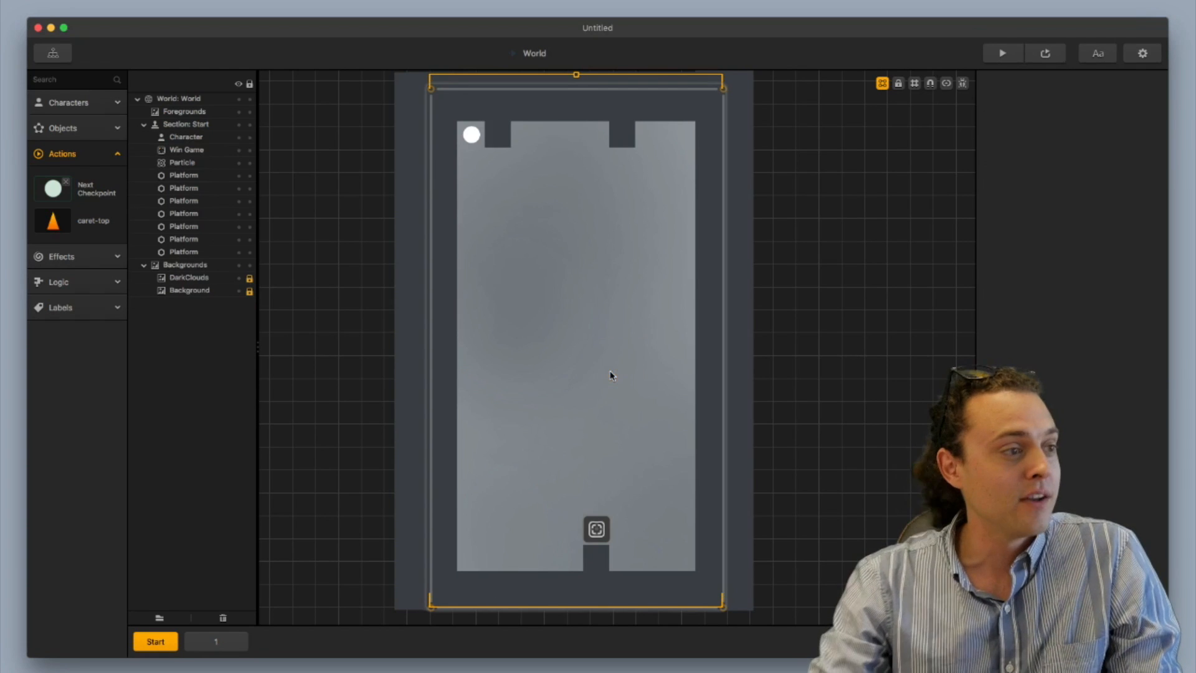
Rename the caret-top action "Set Checkpoint"
left_click(105, 218)
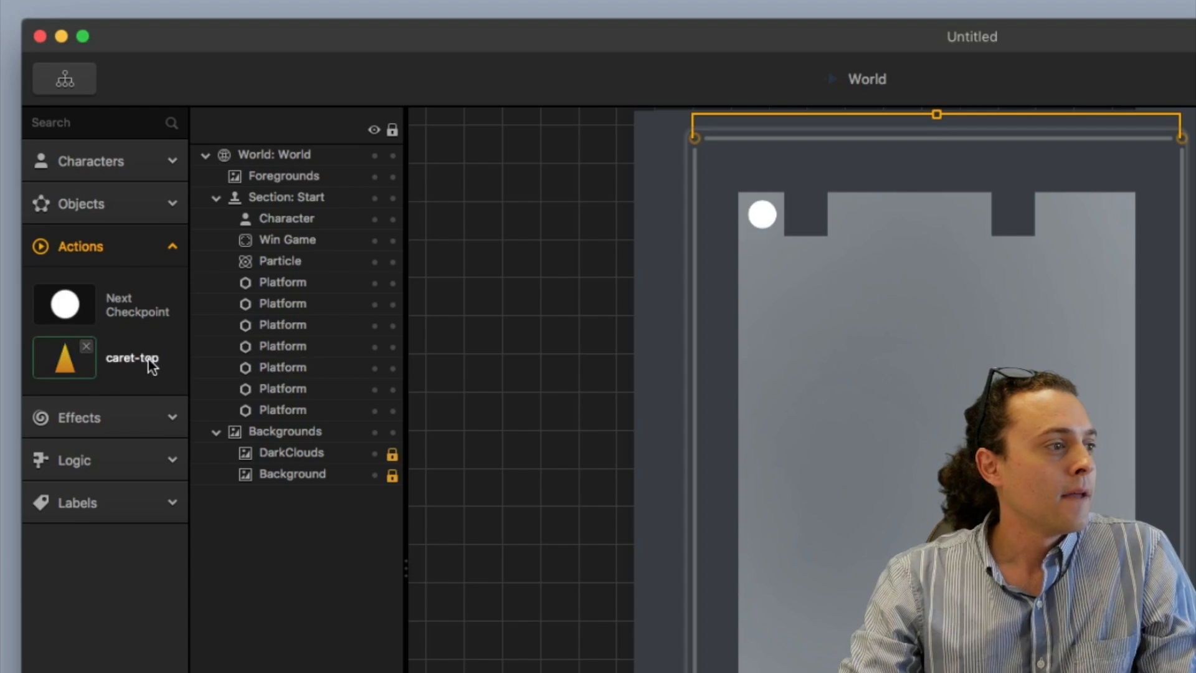
left_click(105, 221)
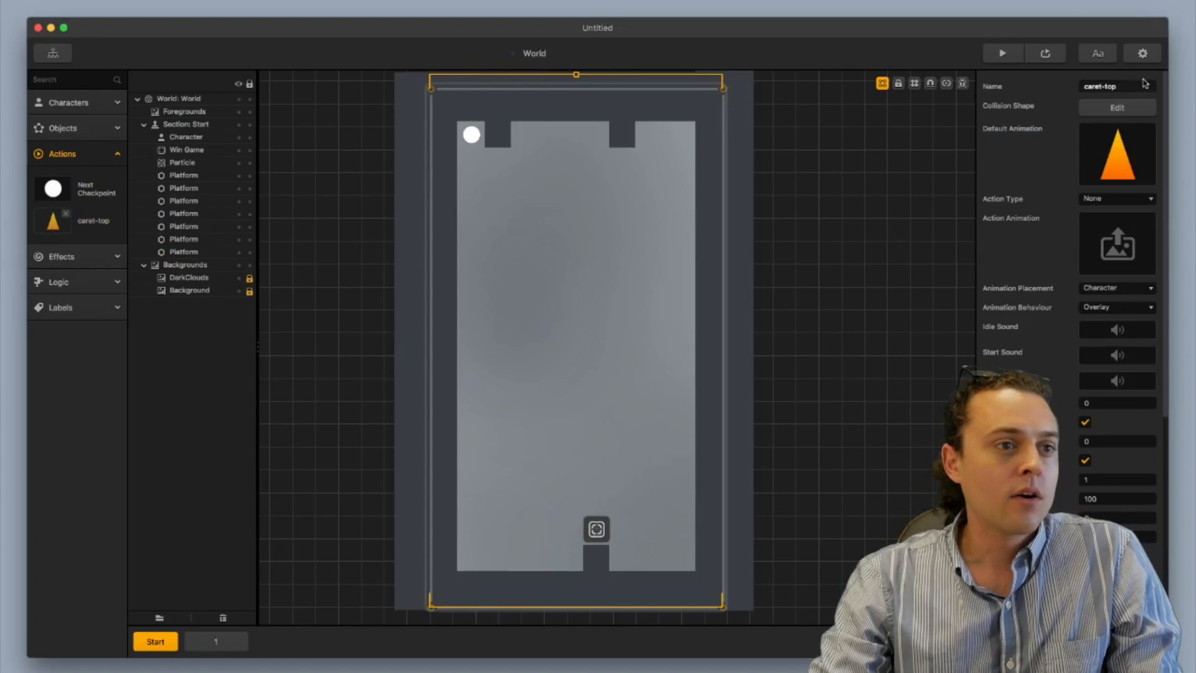
left_click_drag(1143, 85, 1039, 87)
type("Set ")
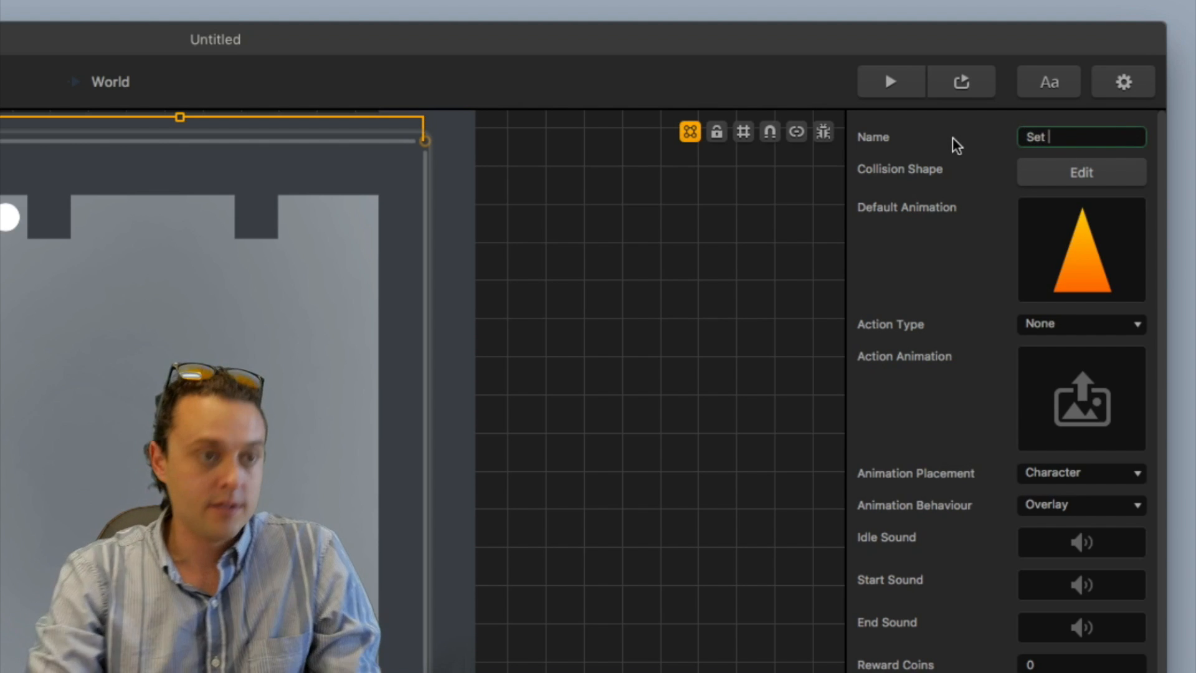
type("Poi")
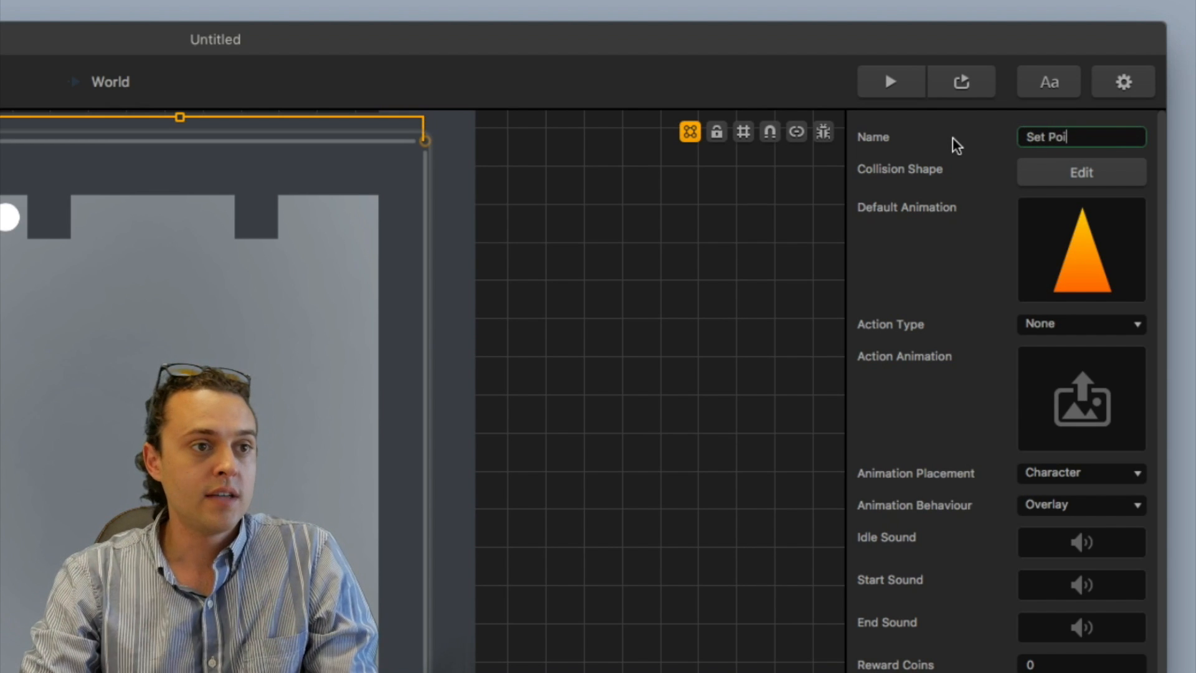
key("BackSpace")
key("BackSpace")
key("BackSpace")
type("Check")
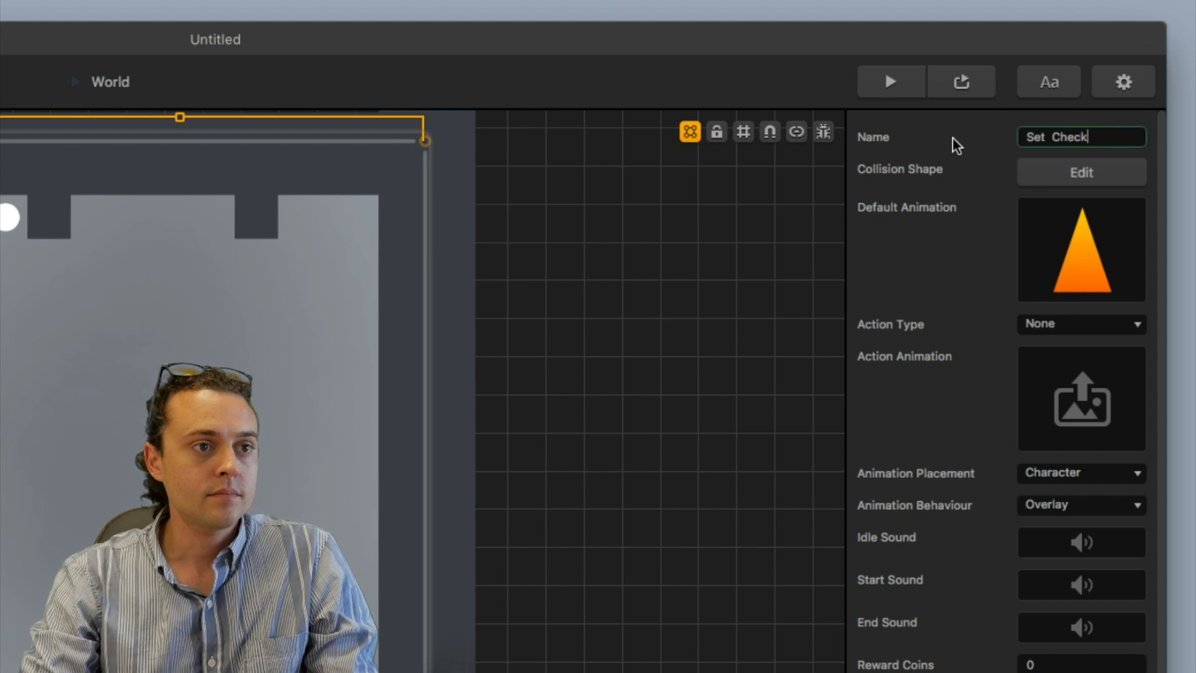
type("po")
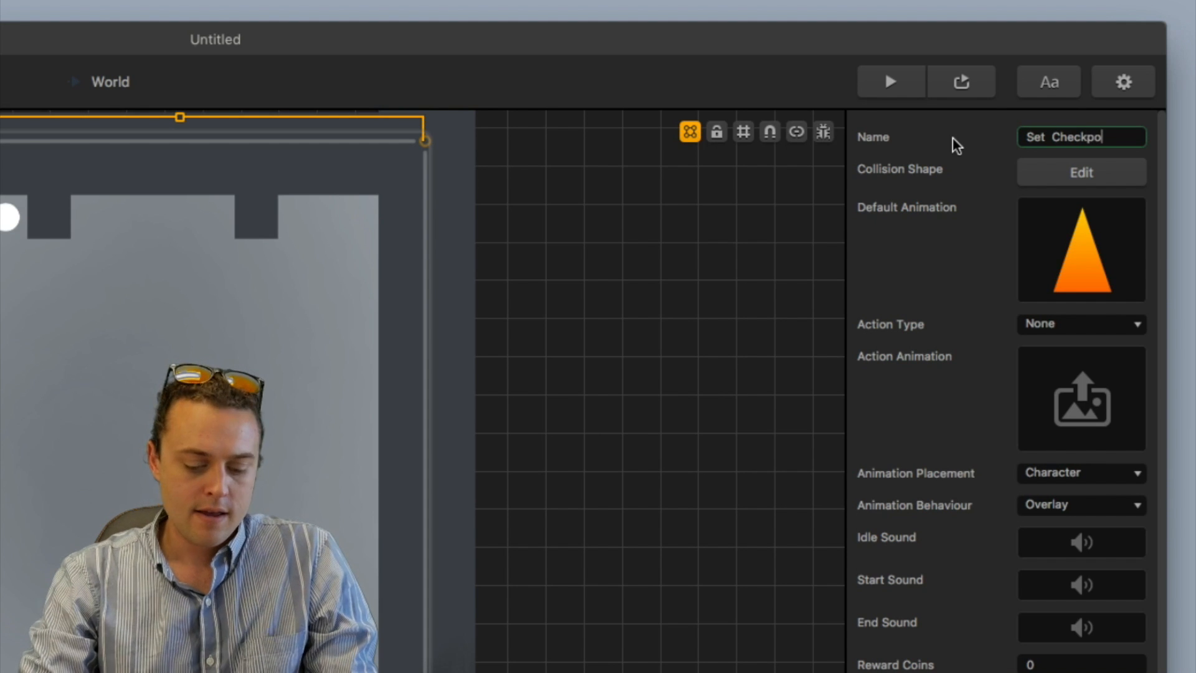
type("int")
key("Return")
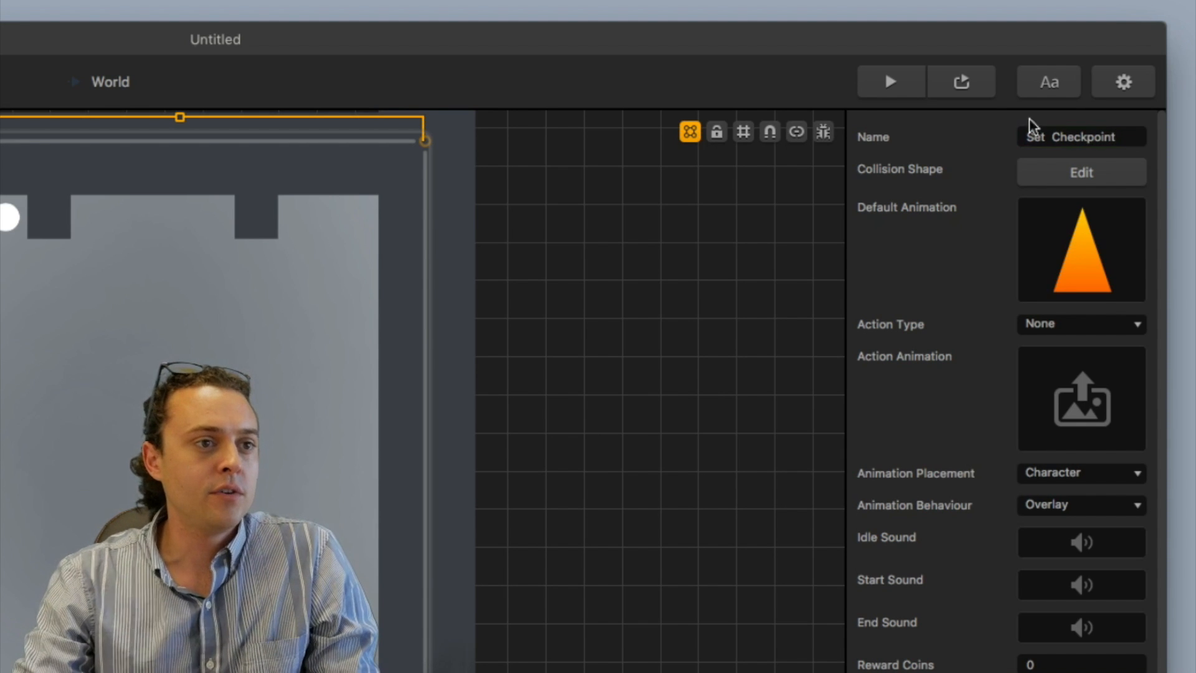
left_click(1049, 137)
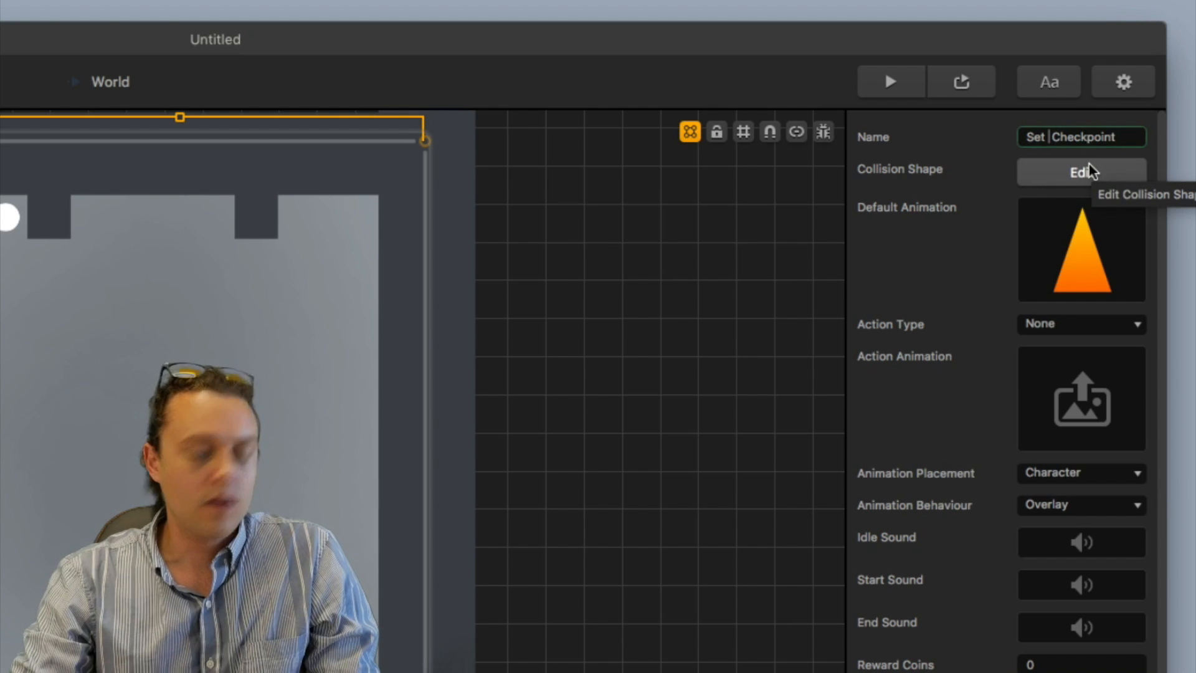
key("BackSpace")
key("Return")
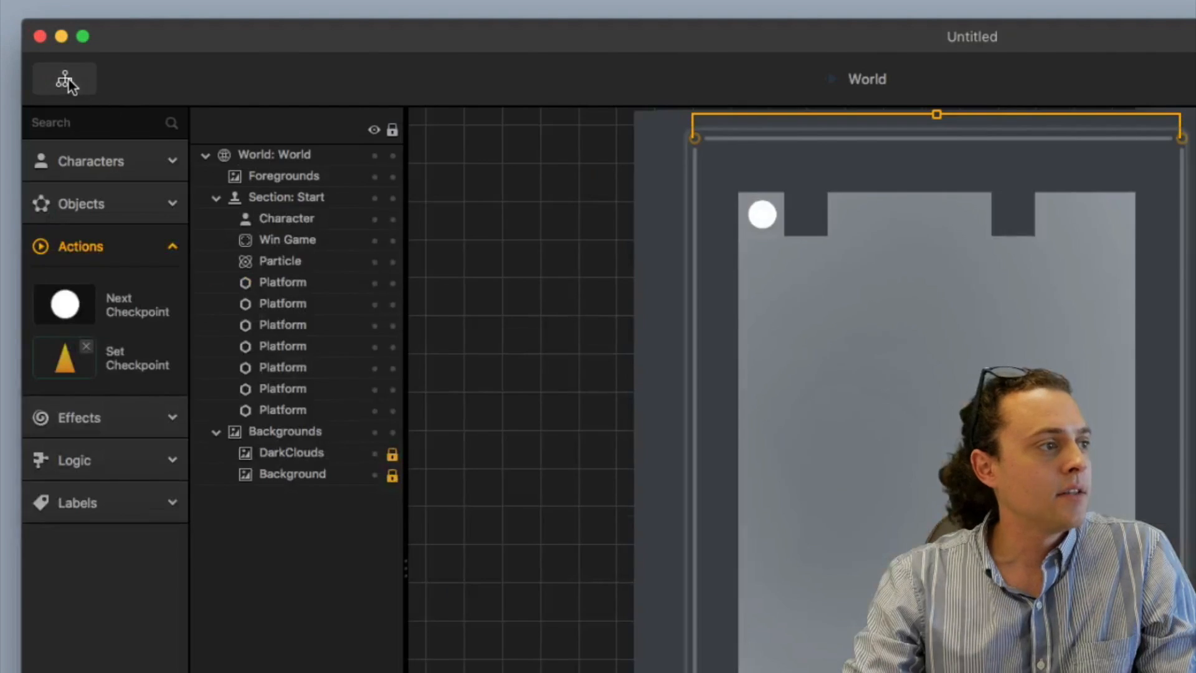
Enable Buy And Use for the Purchase Button on the Win Game UI screen and return to the Game Mind Map
left_click(68, 81)
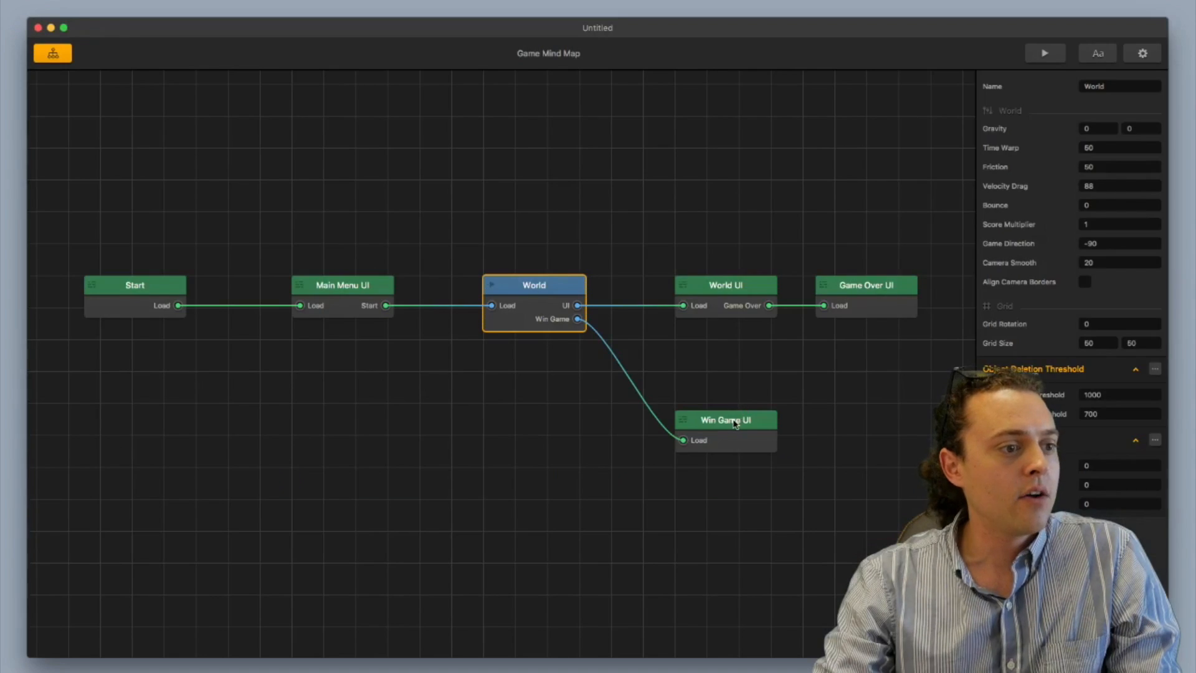
double_click(735, 422)
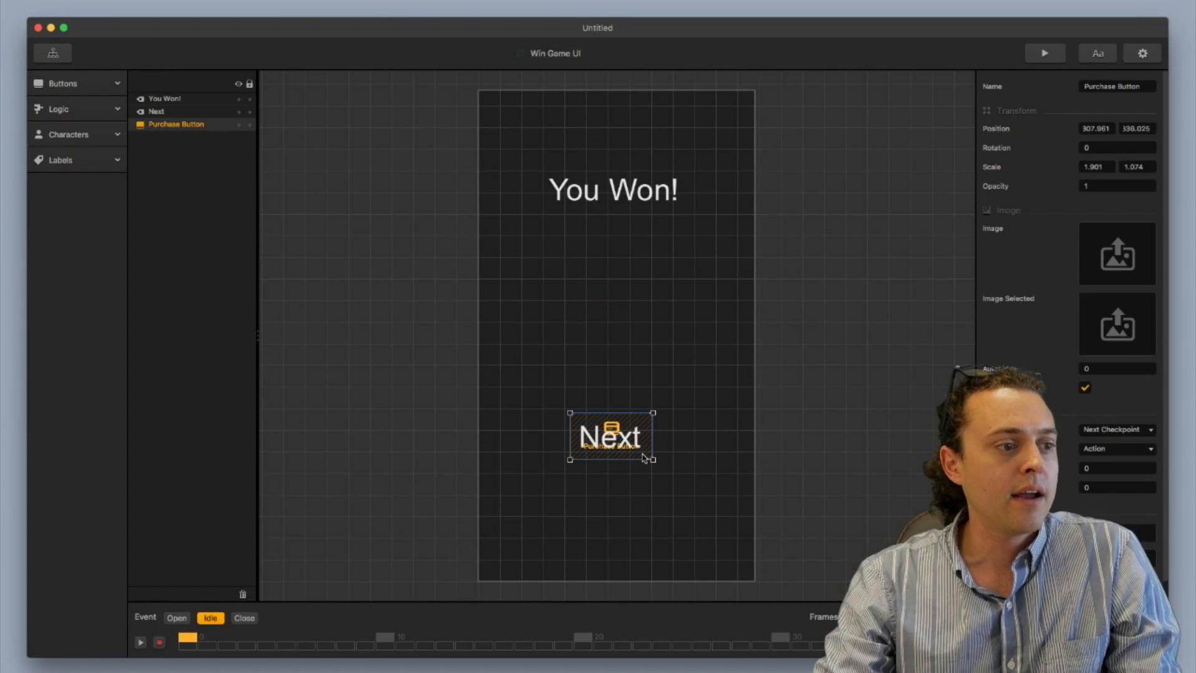
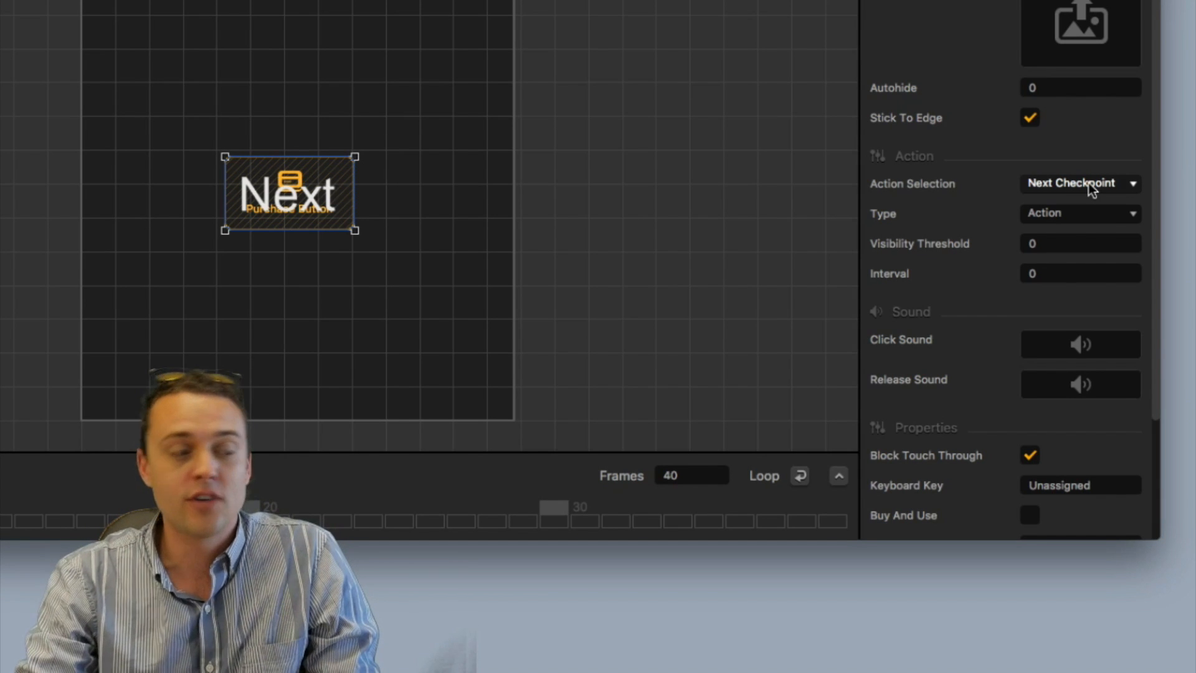
scroll(1091, 189, "down", 3)
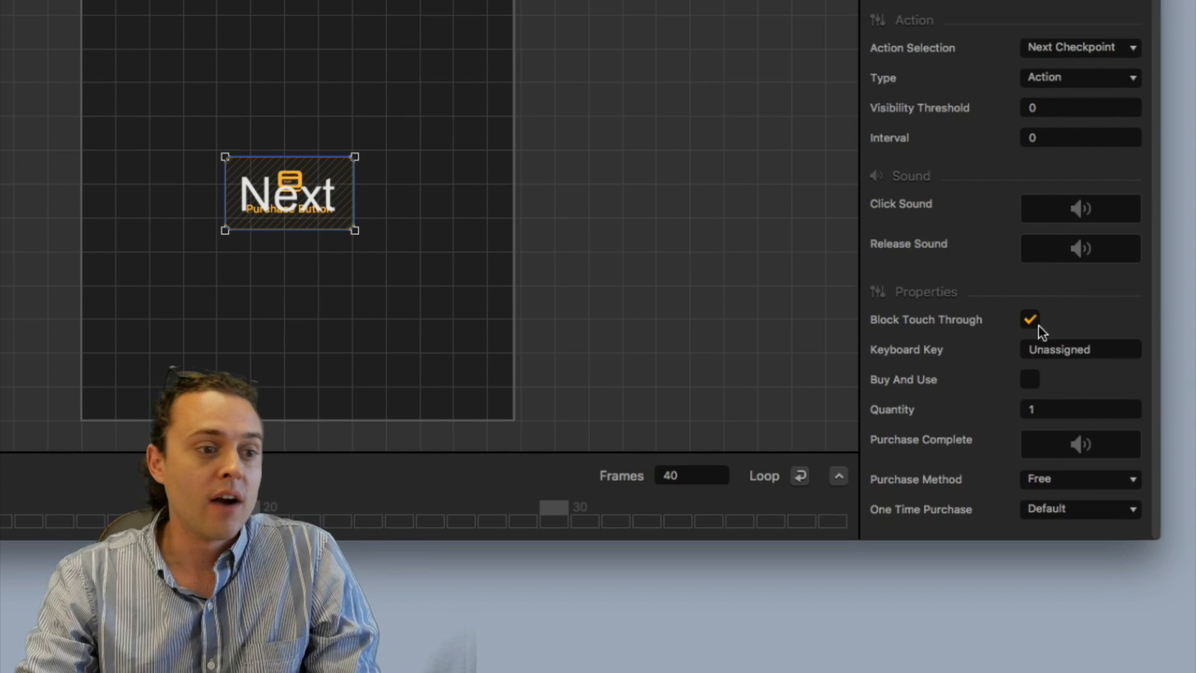
left_click(1030, 380)
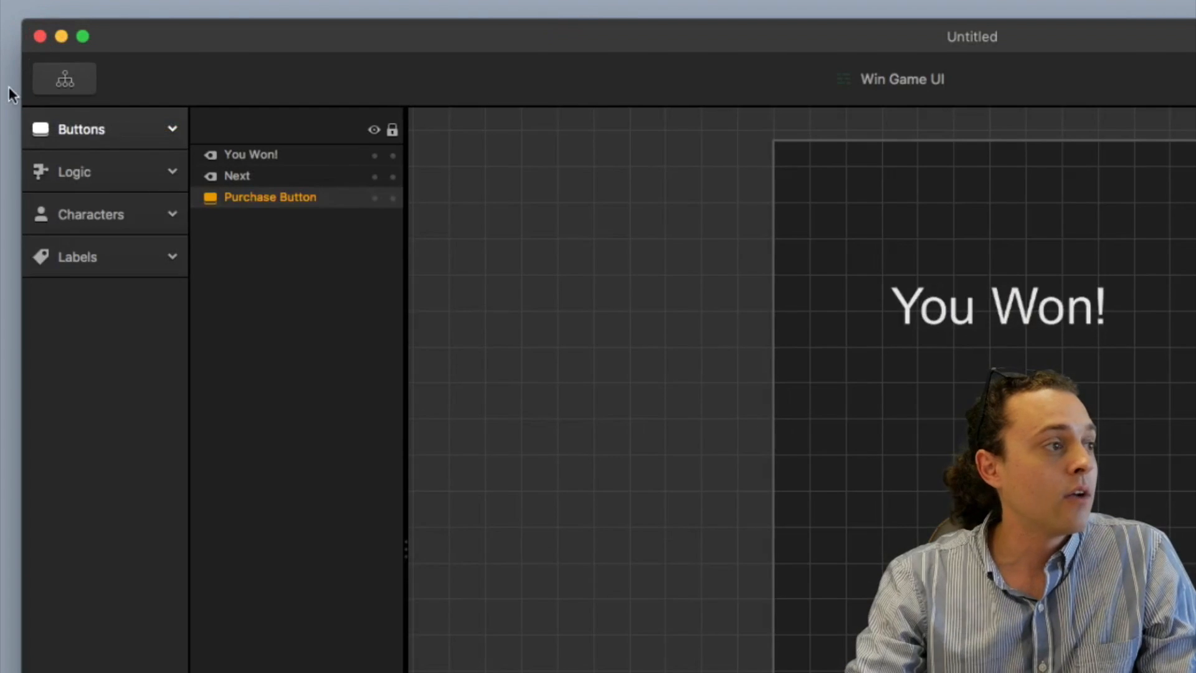
left_click(64, 79)
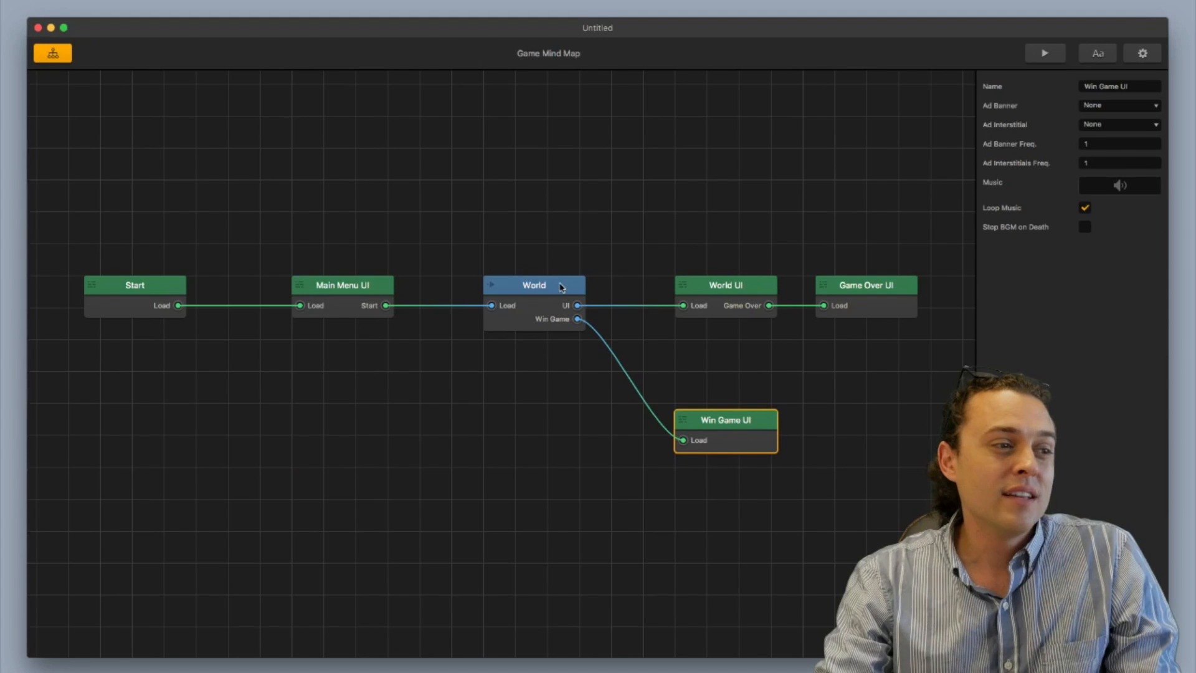
Open the World, place an Enemy object in the middle of the level, and set its preset to Enemy
double_click(920, 471)
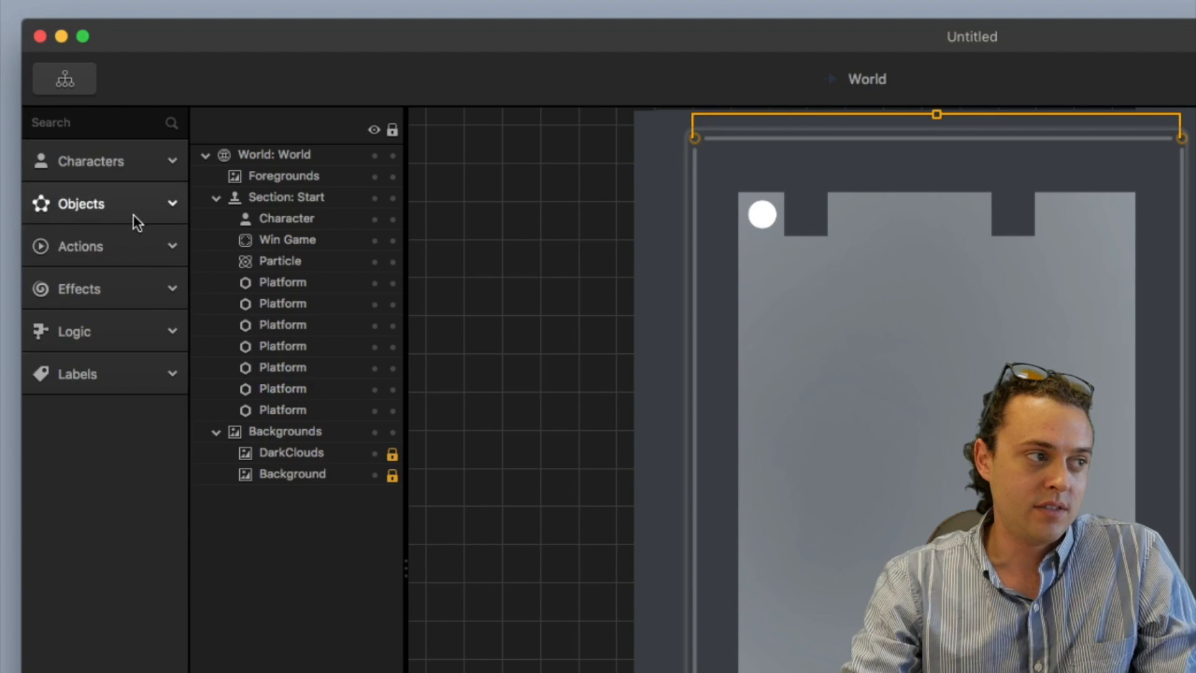
left_click(93, 129)
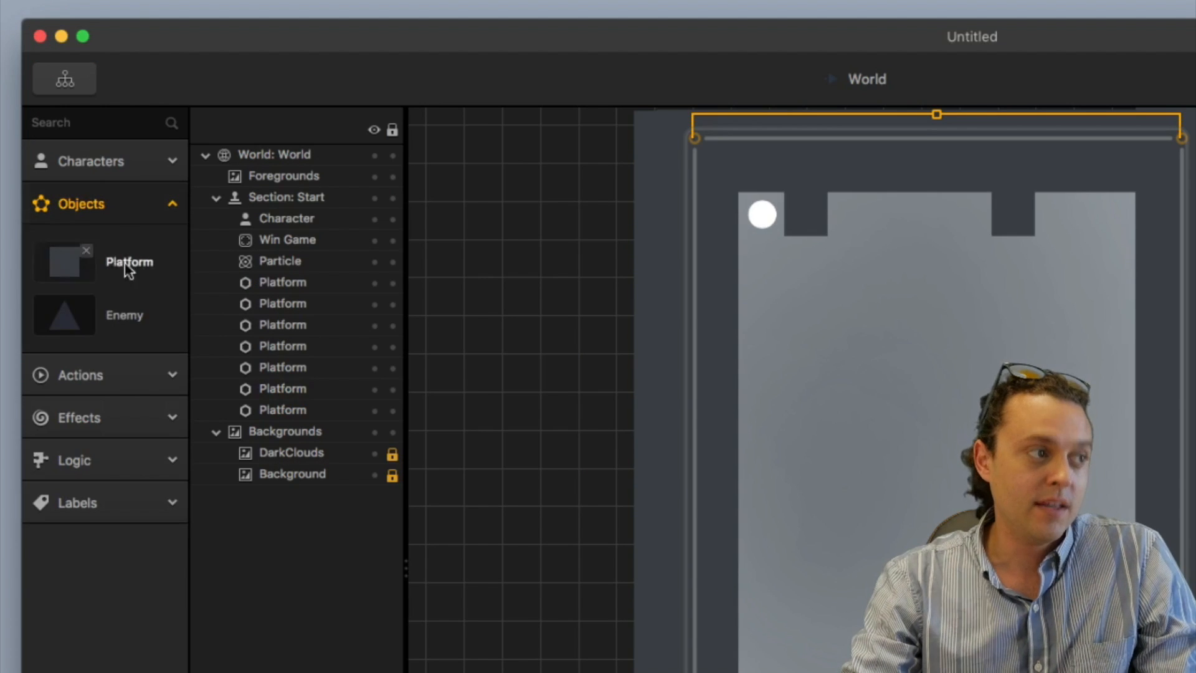
left_click_drag(86, 201, 484, 313)
left_click_drag(602, 326, 602, 327)
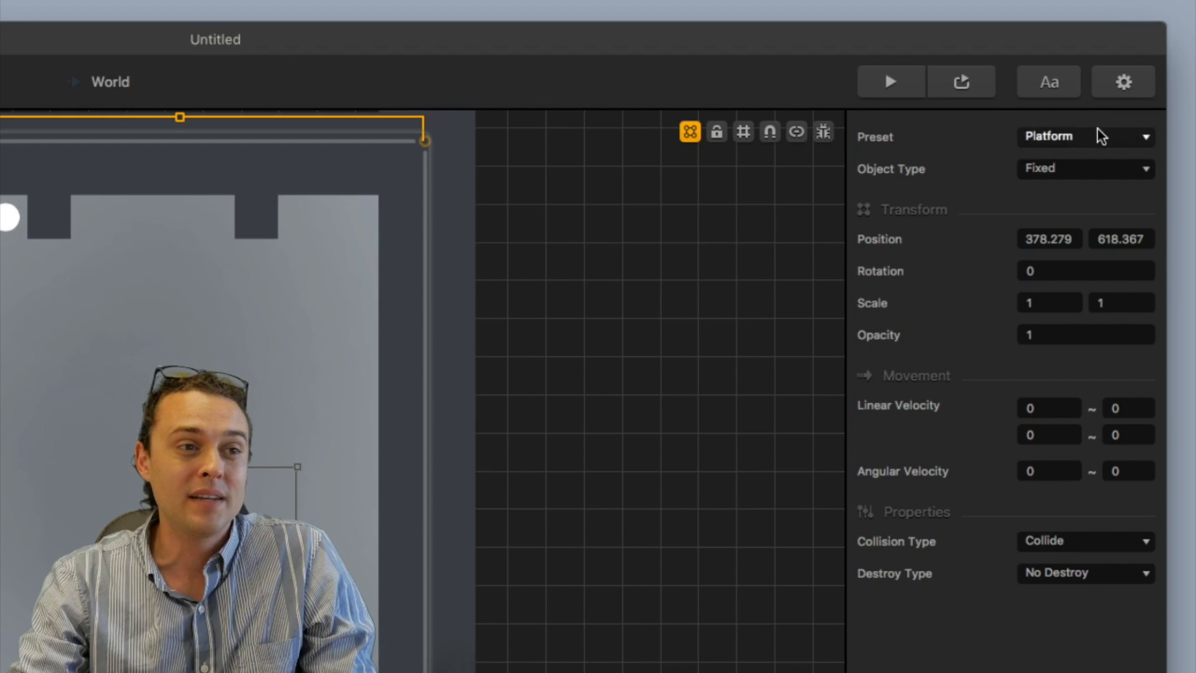
left_click(1126, 86)
left_click(1126, 127)
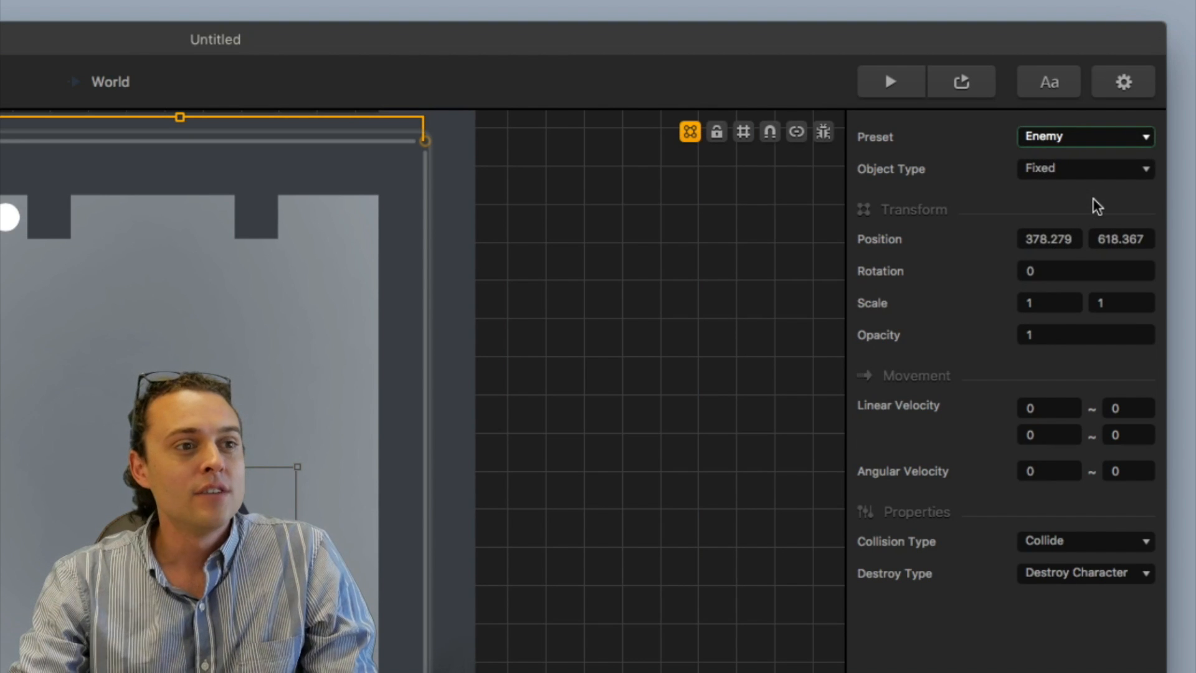
Set the enemy's scale to .5 on both axes
left_click(1057, 303)
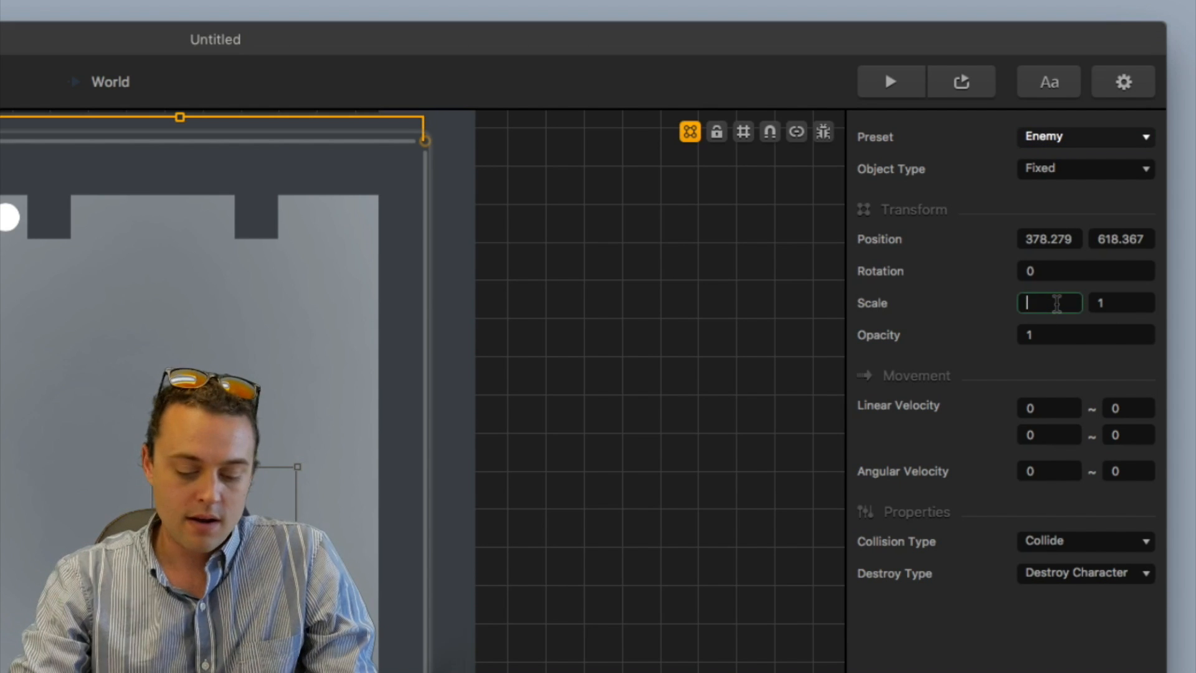
key("Tab")
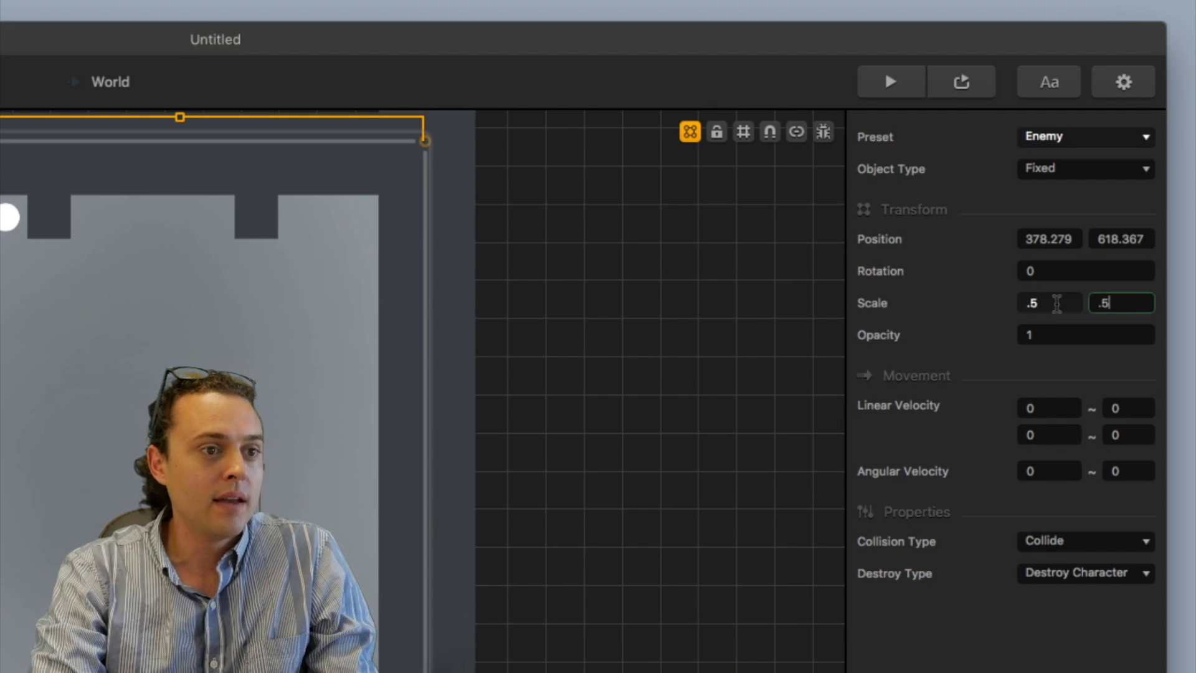
key("Tab")
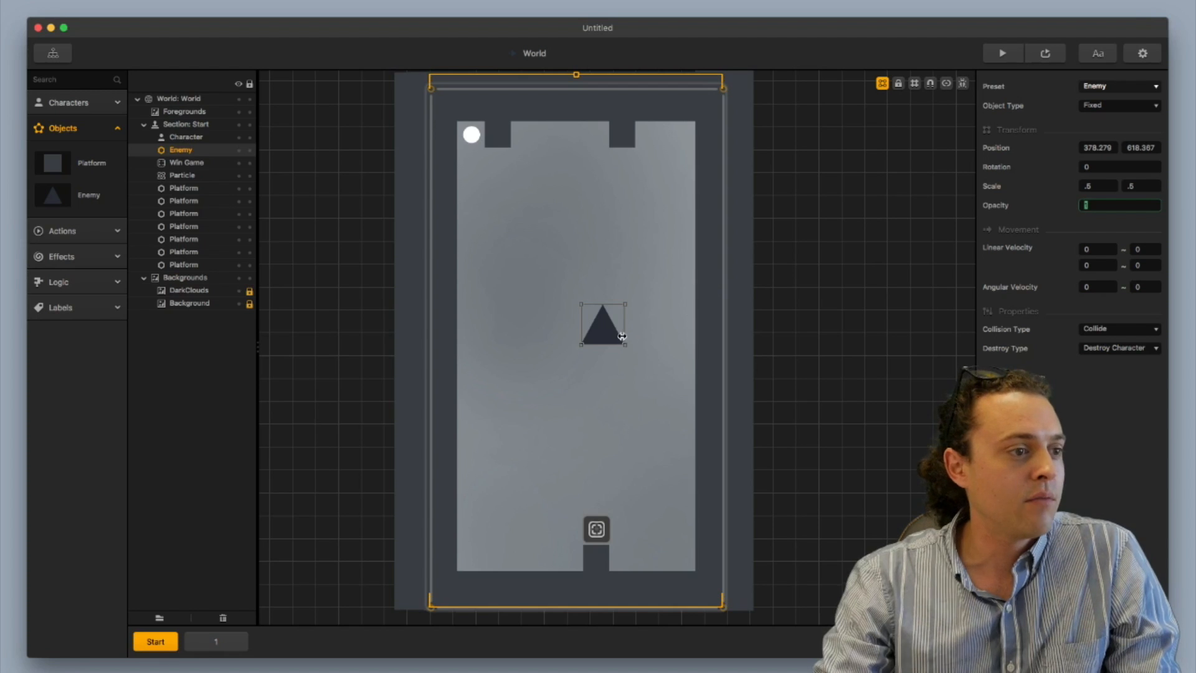
Set the enemy's scale to .3 on both axes
left_click(1101, 186)
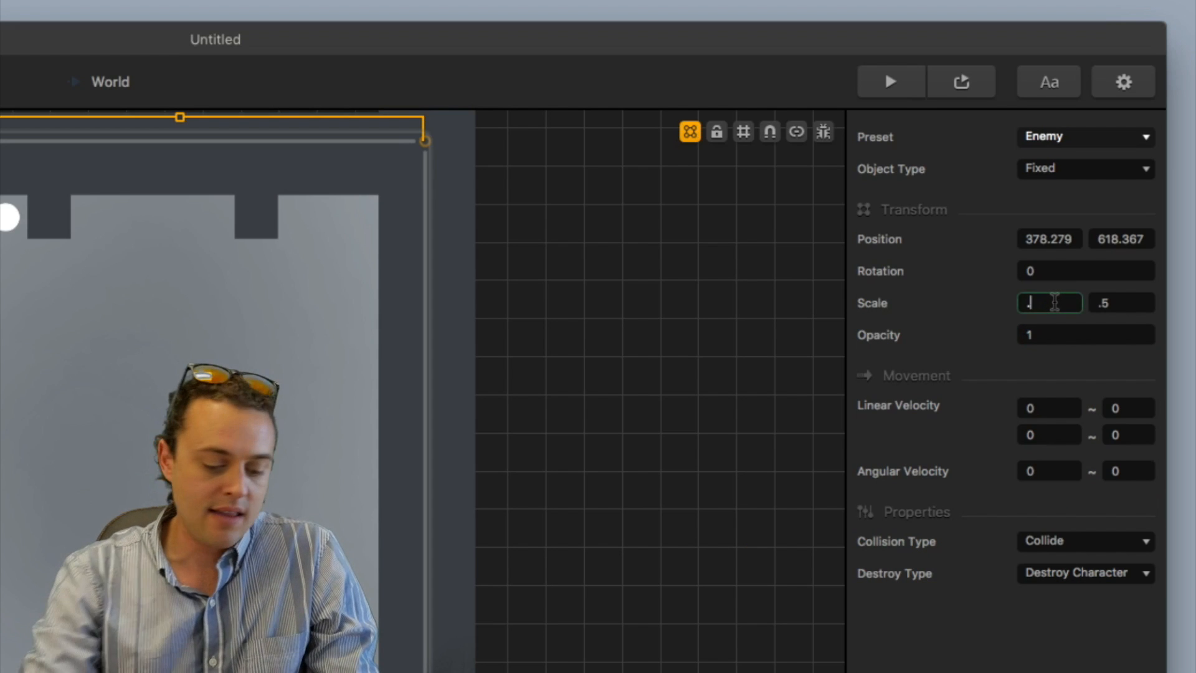
type("3")
key("Tab")
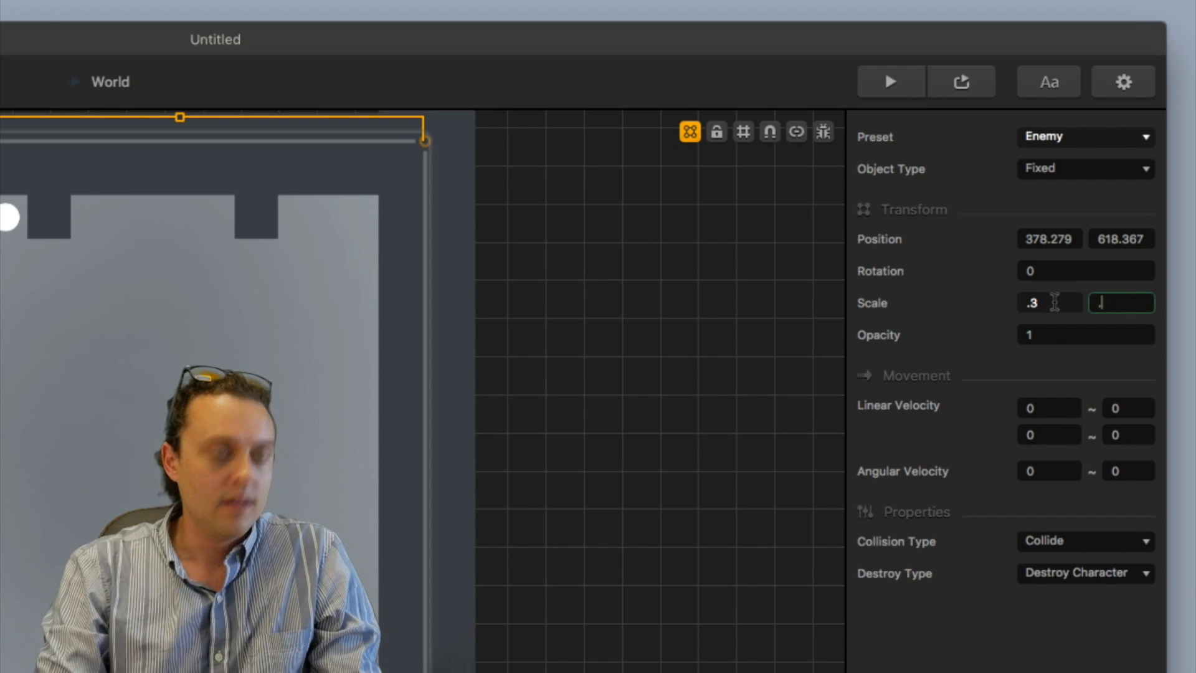
type(".3")
key("Tab")
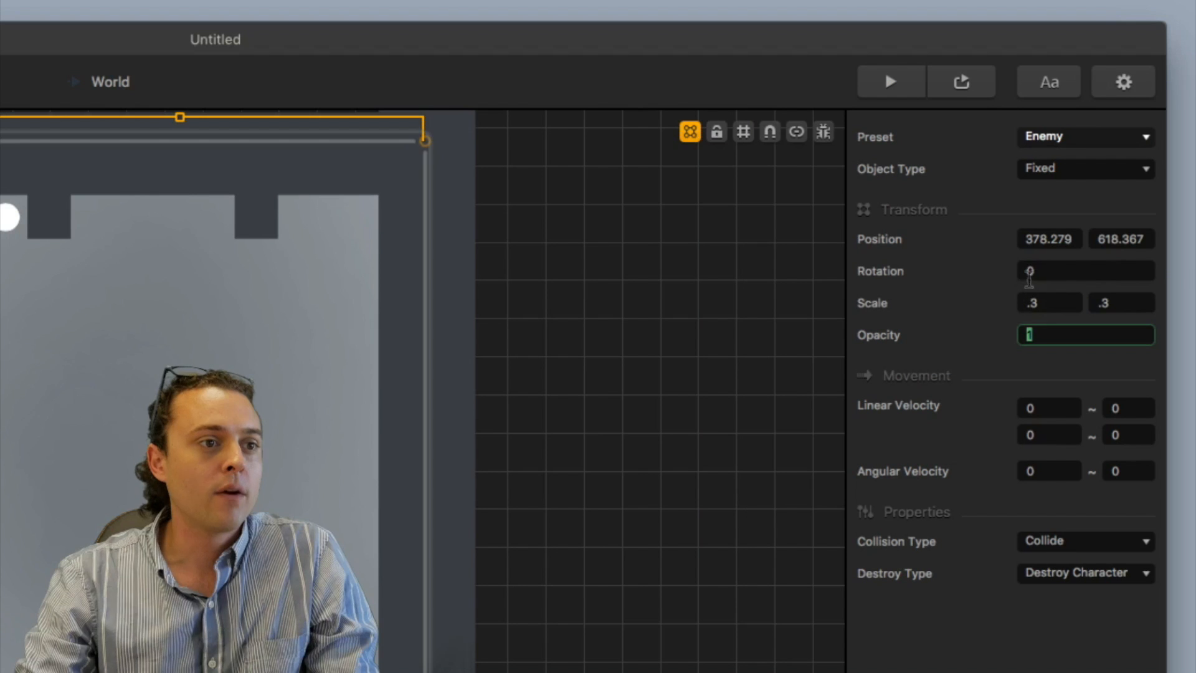
Set the enemy's rotation to -90 and move it close to the level's right wall
left_click(1029, 271)
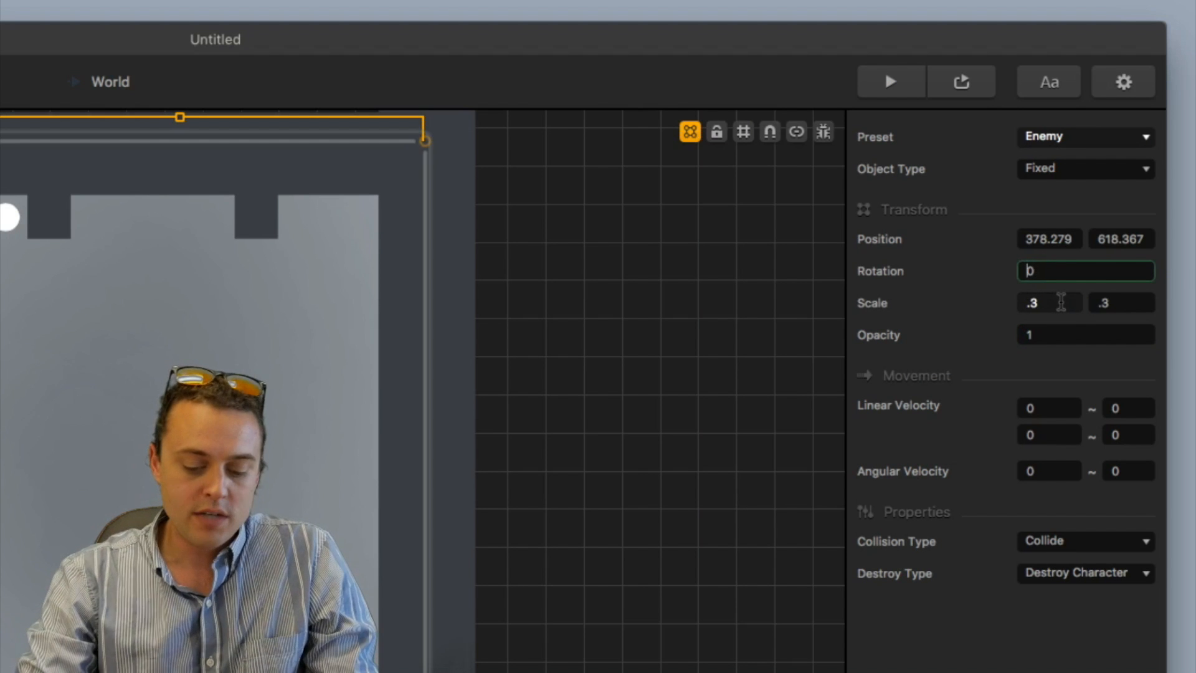
type("-900")
key("Tab")
left_click(1061, 270)
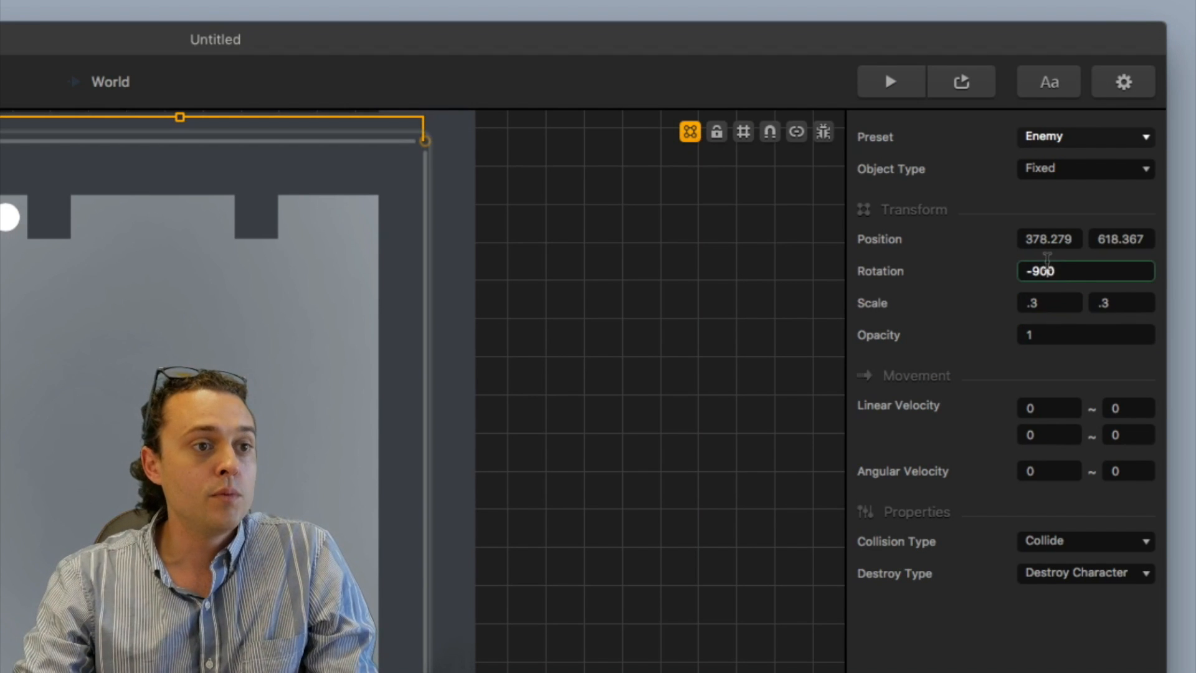
key("BackSpace")
key("Return")
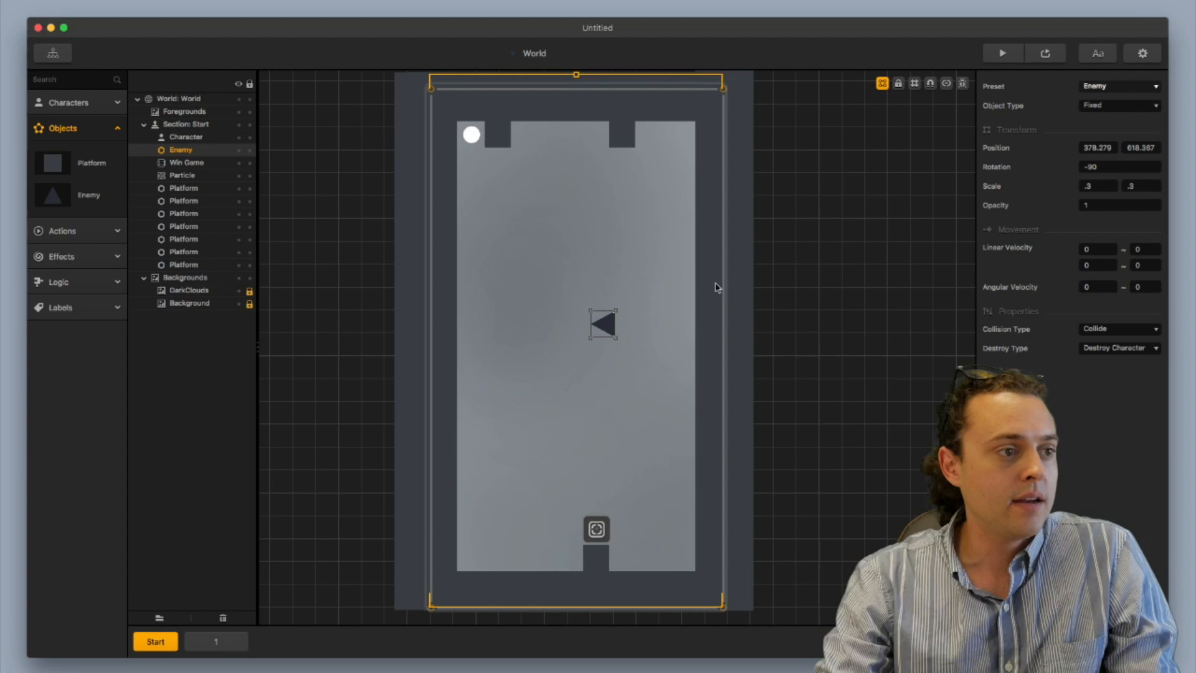
left_click_drag(629, 330, 655, 355)
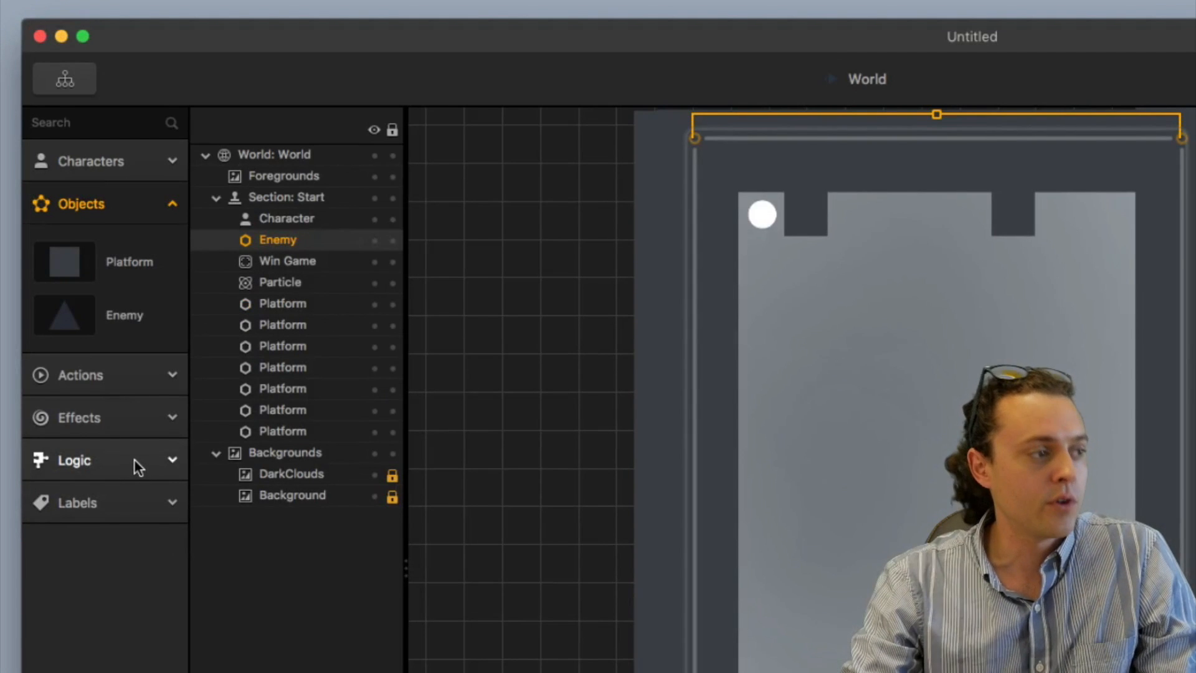
Place a Transform logic object between the enemy and the level's right wall, with Enemy as its affected asset
left_click(95, 282)
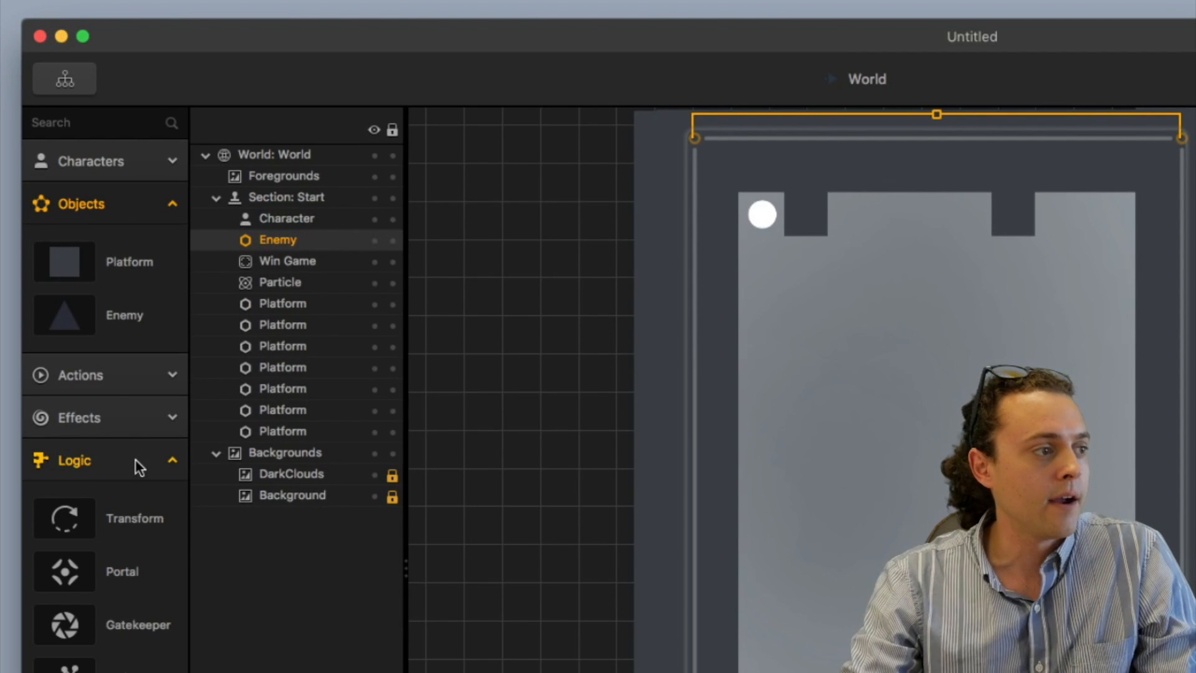
left_click_drag(131, 507, 1108, 577)
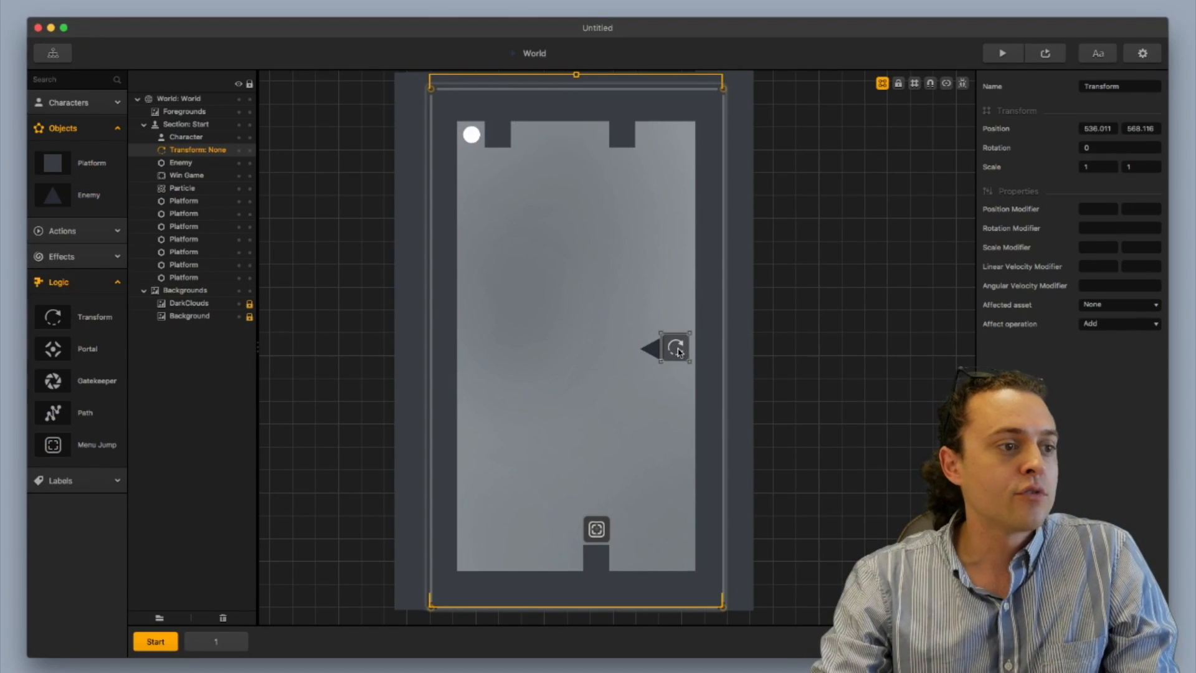
left_click_drag(679, 352, 683, 353)
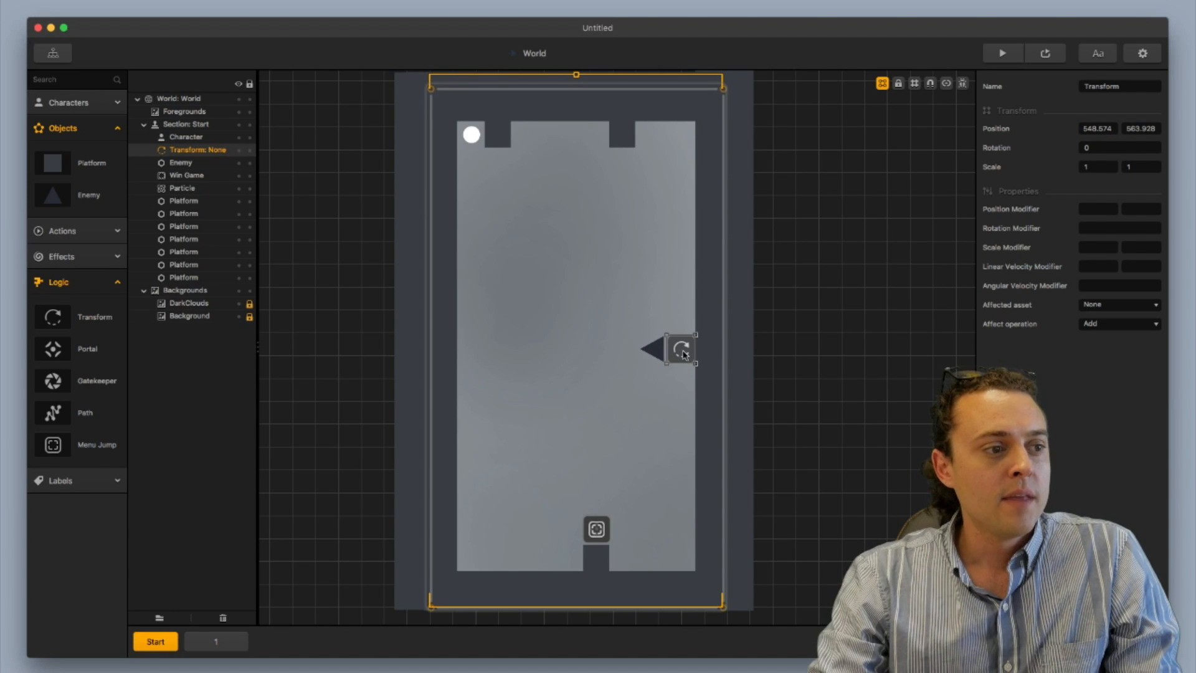
left_click(1091, 304)
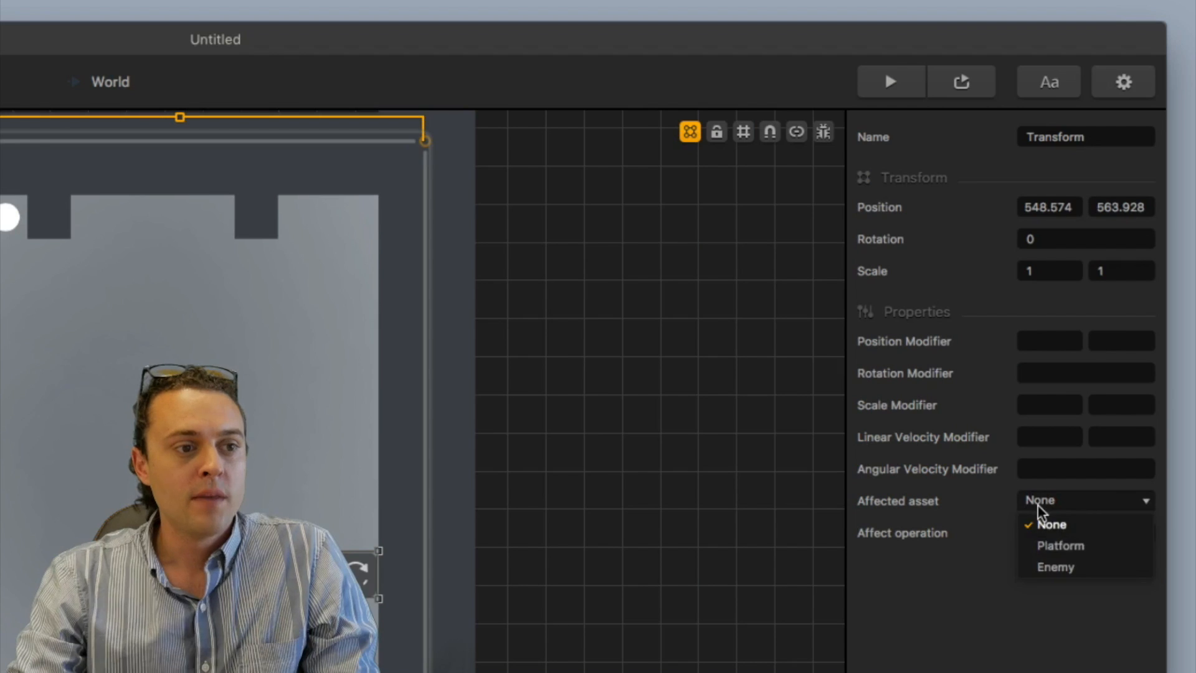
left_click(1073, 576)
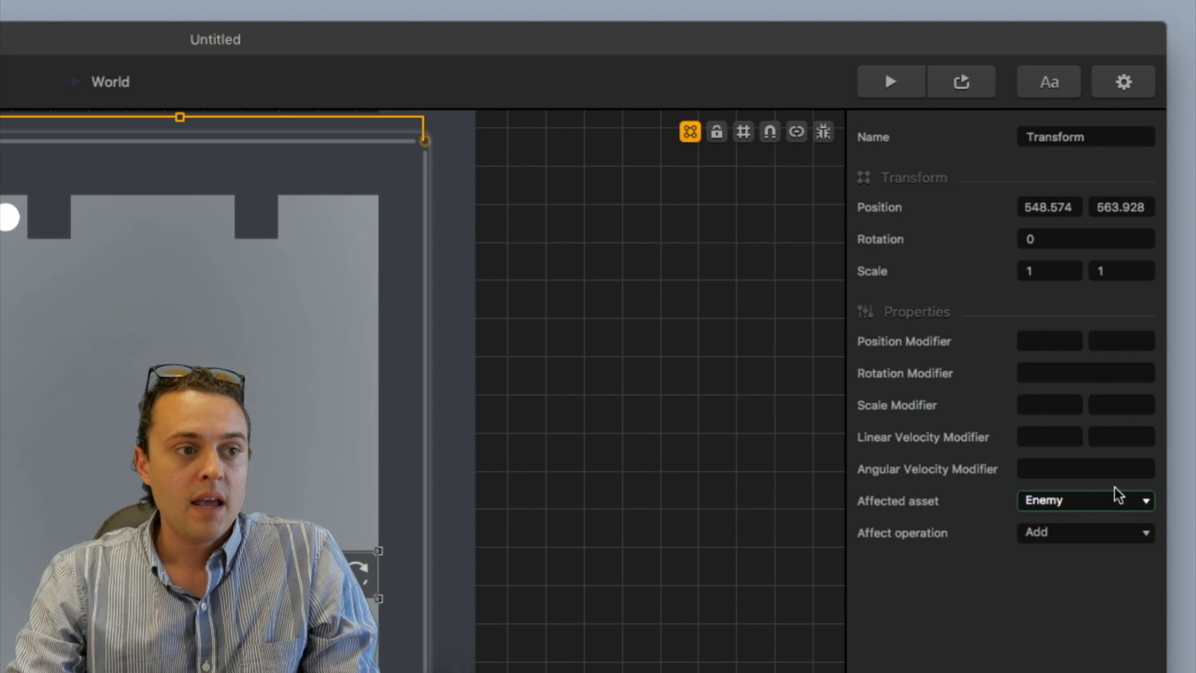
Set the Transform's second Linear Velocity Modifier value to 35 and its Rotation Modifier to -90
left_click(1117, 437)
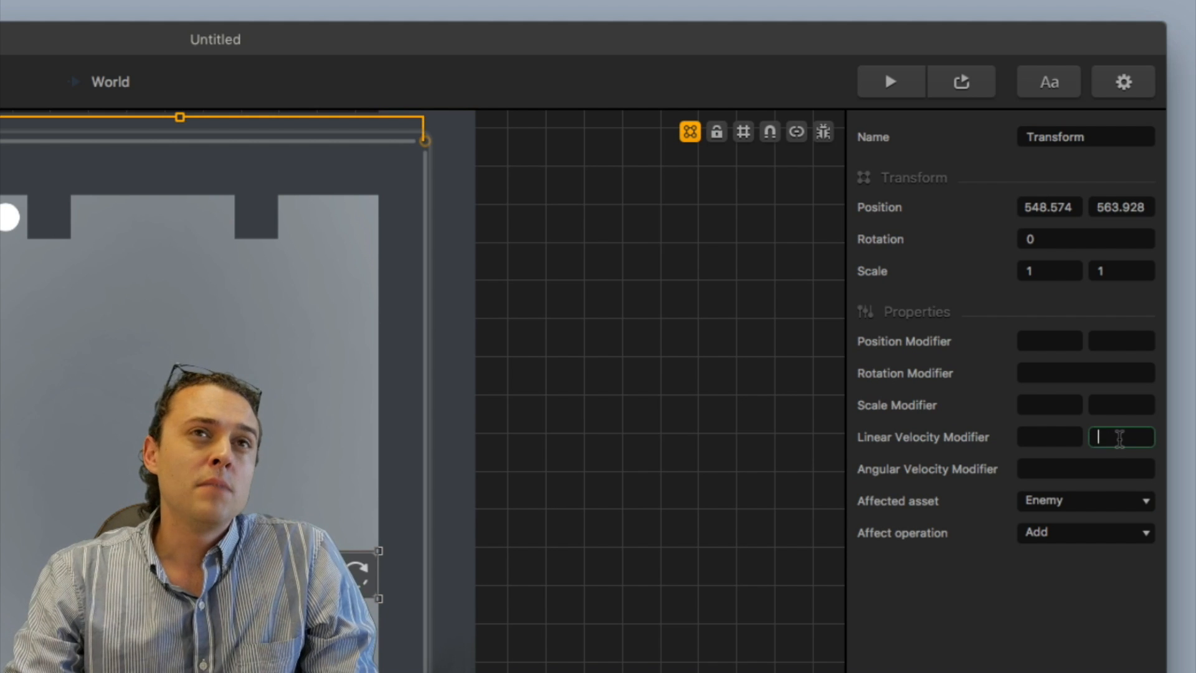
key("Tab")
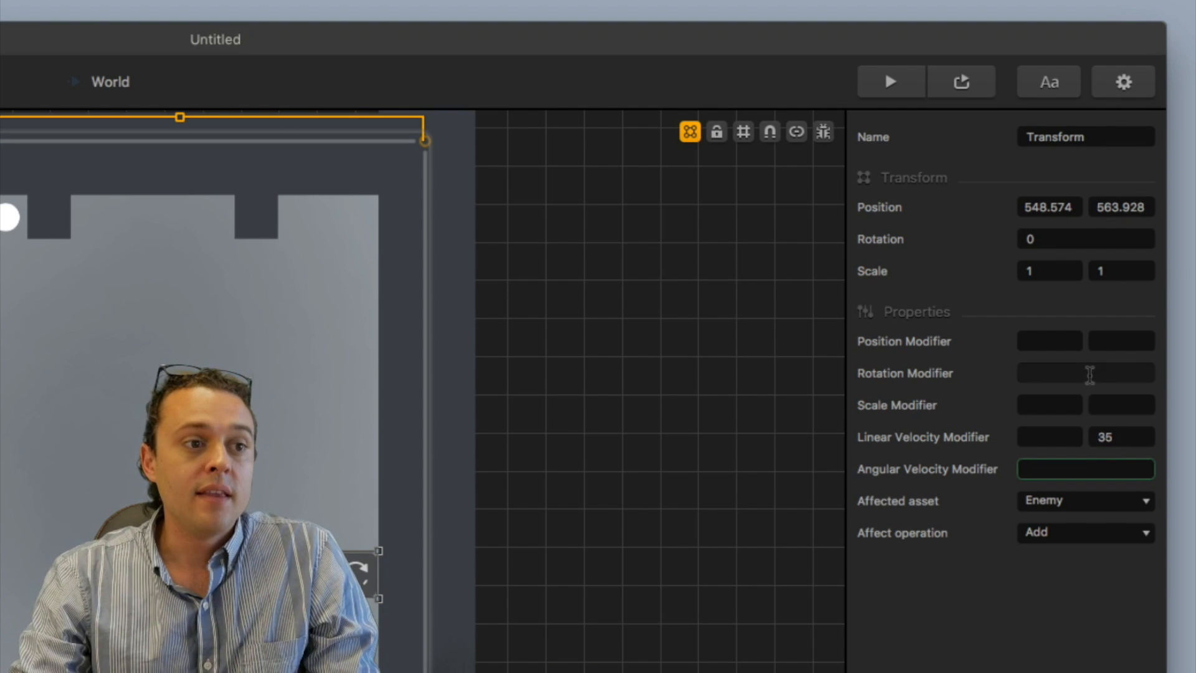
left_click(1089, 374)
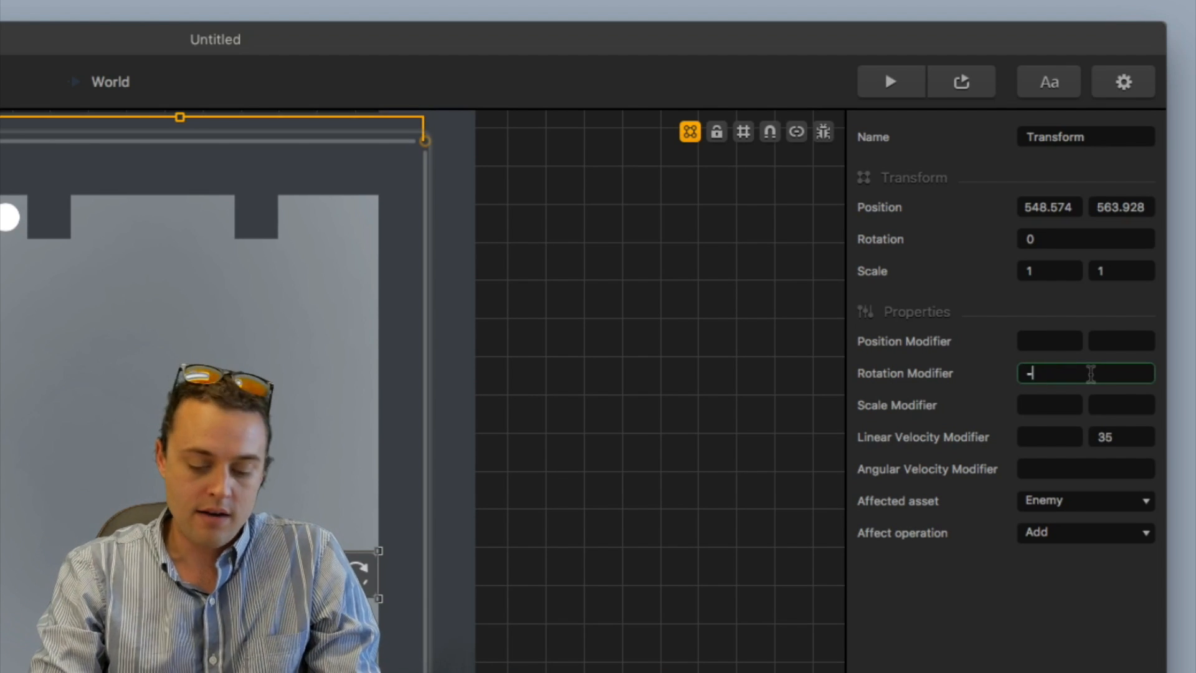
type("-90")
key("Tab")
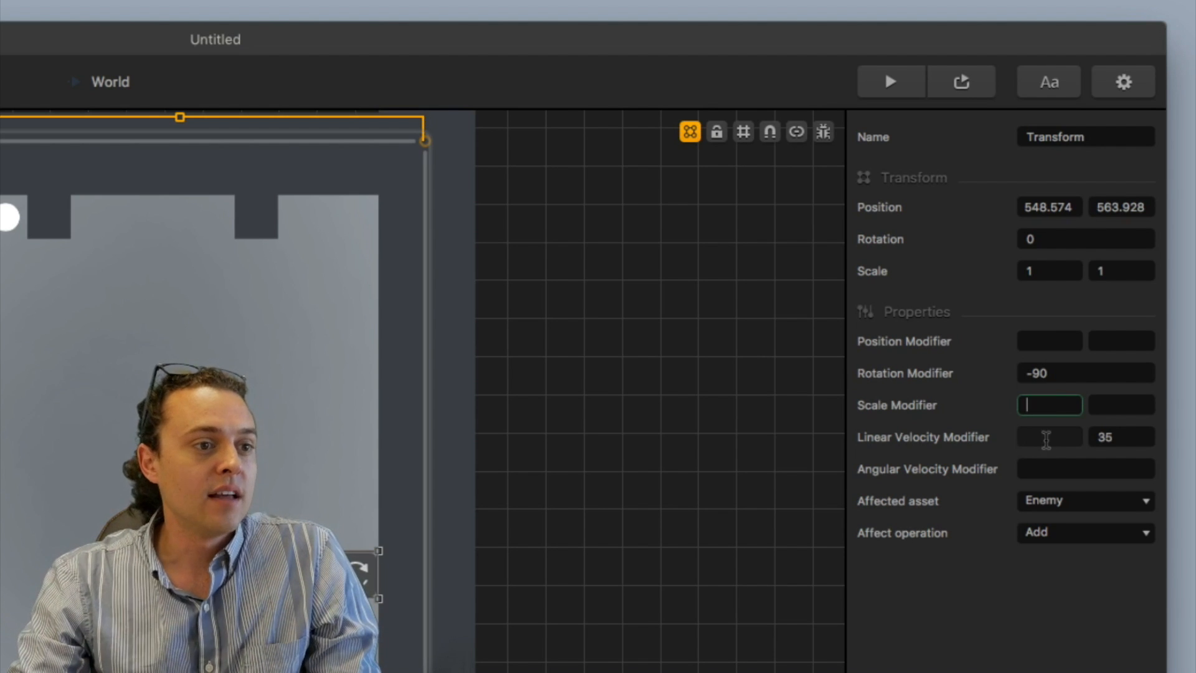
Set the Transform's first Linear Velocity Modifier value to 0 and its affect operation to Replace
left_click(1052, 438)
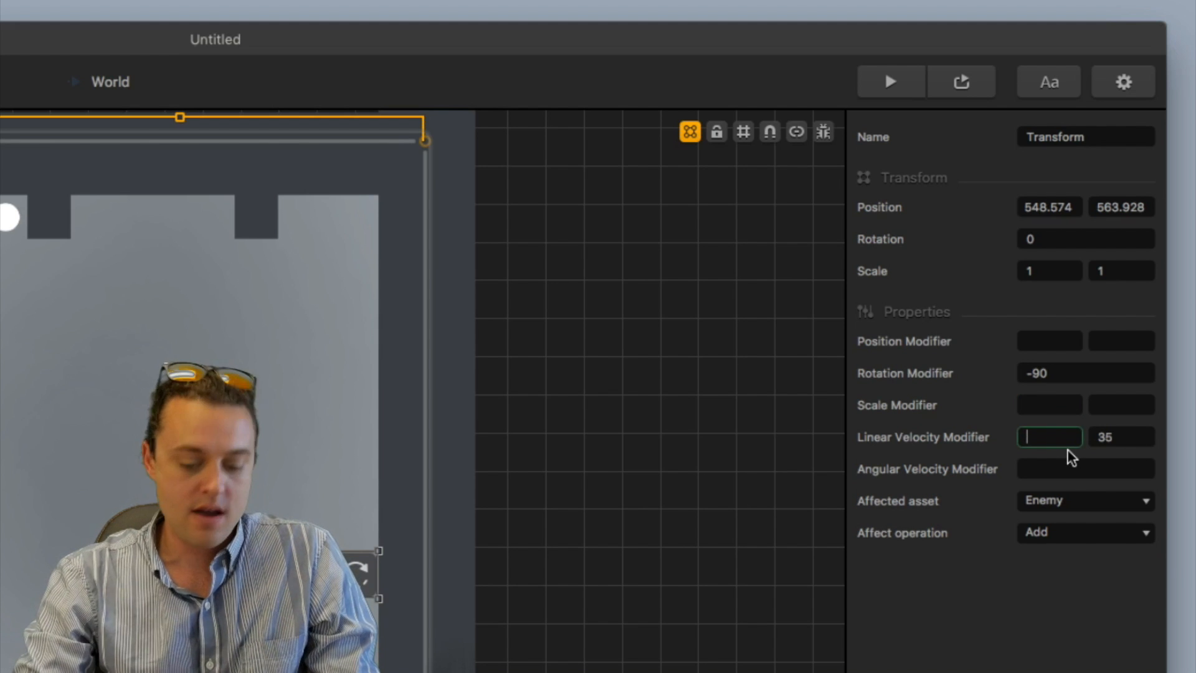
key("Tab")
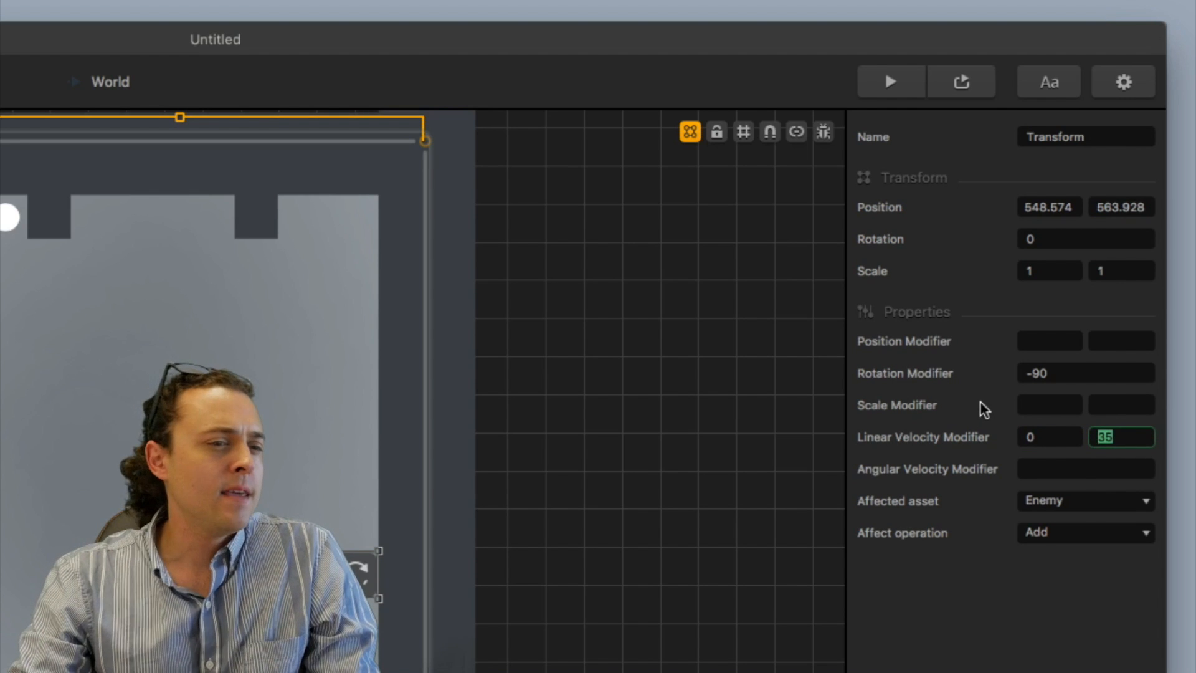
left_click(1036, 533)
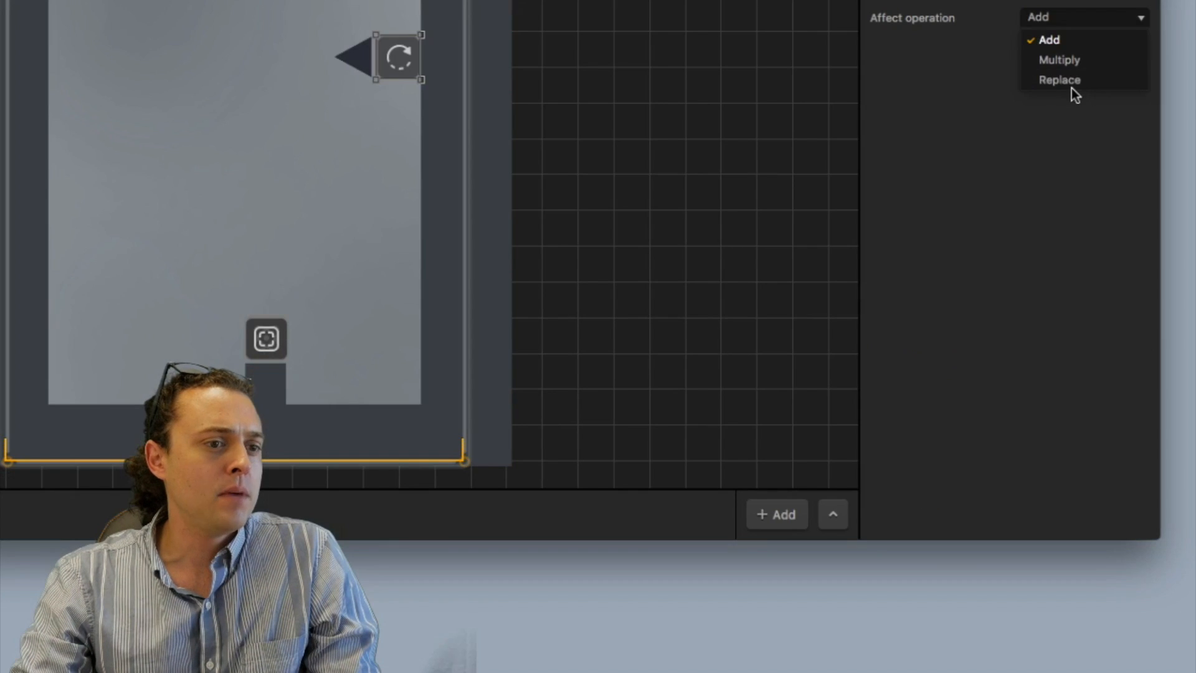
left_click(1071, 86)
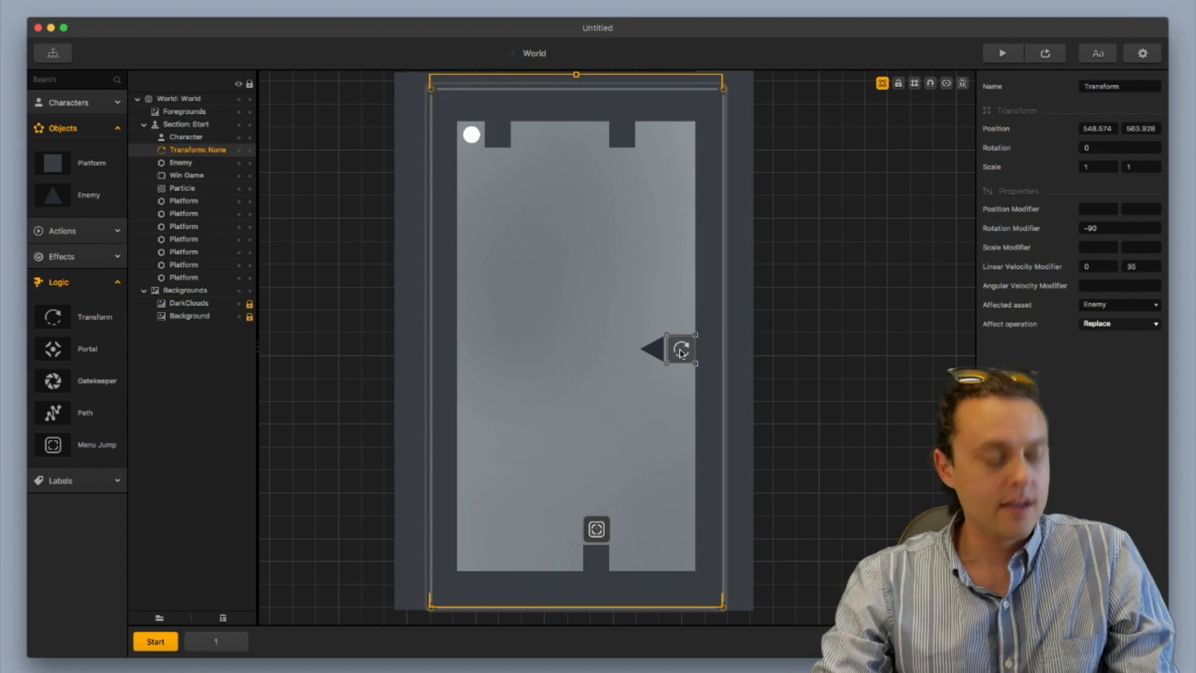
Duplicate the Transform across to the left side of the level at the same height and set the copy's Rotation Modifier to 90
left_click_drag(680, 353, 509, 350, "alt")
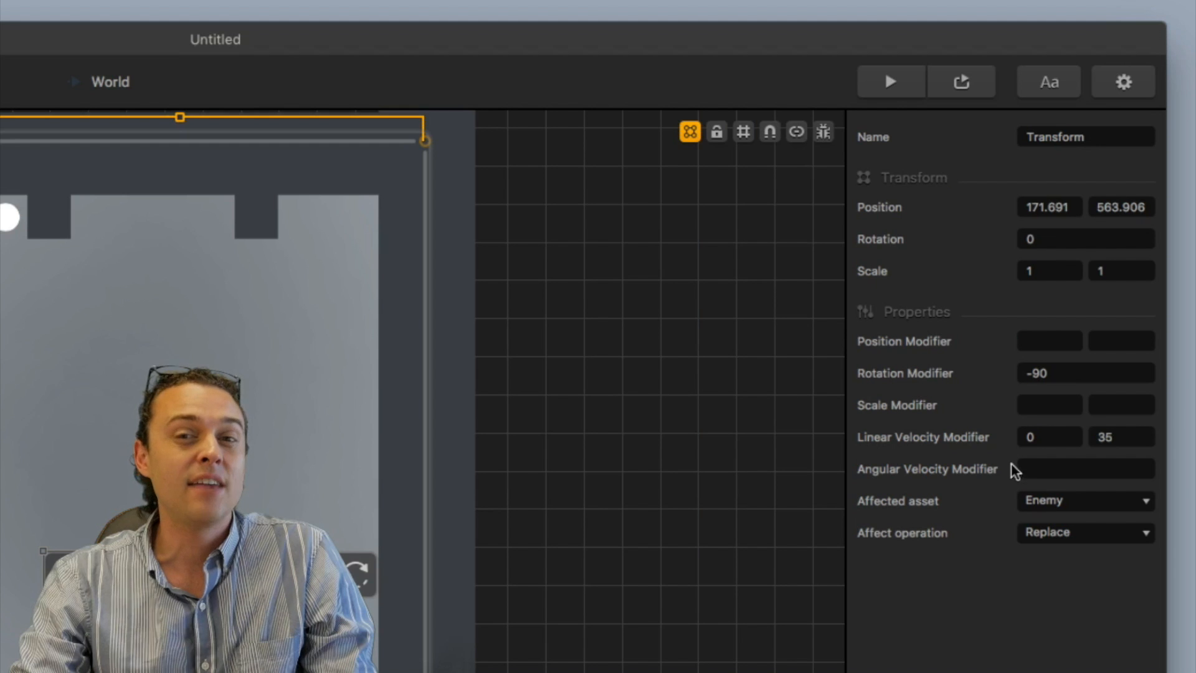
left_click(1031, 372)
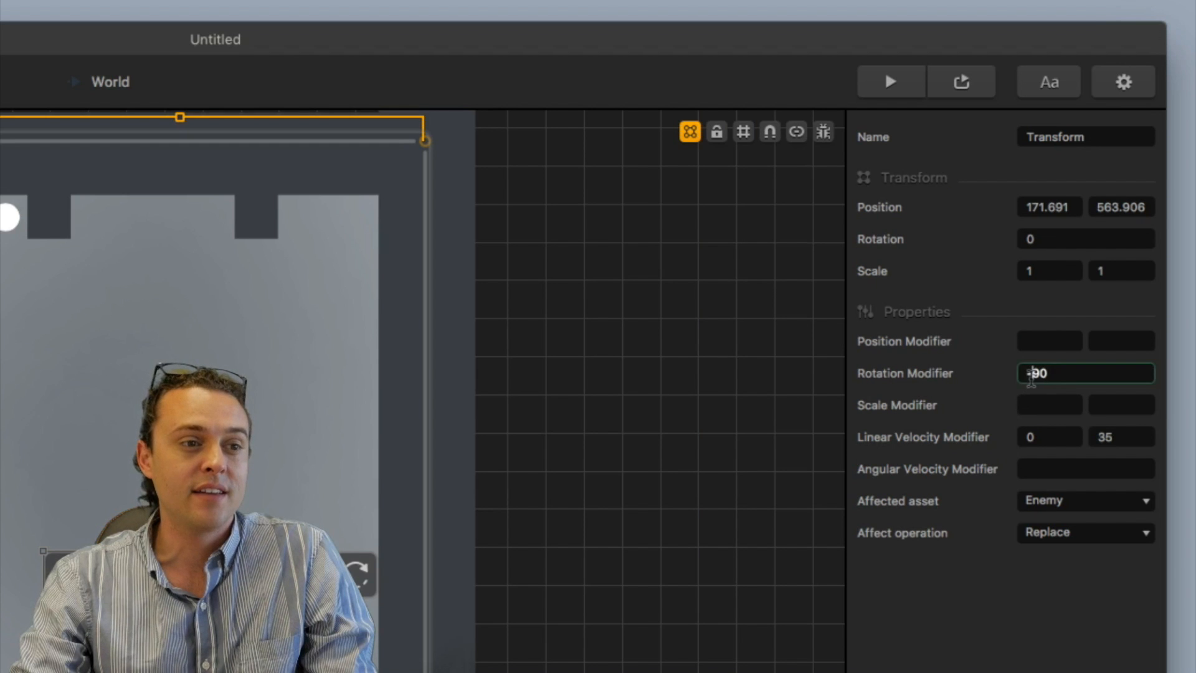
key("BackSpace")
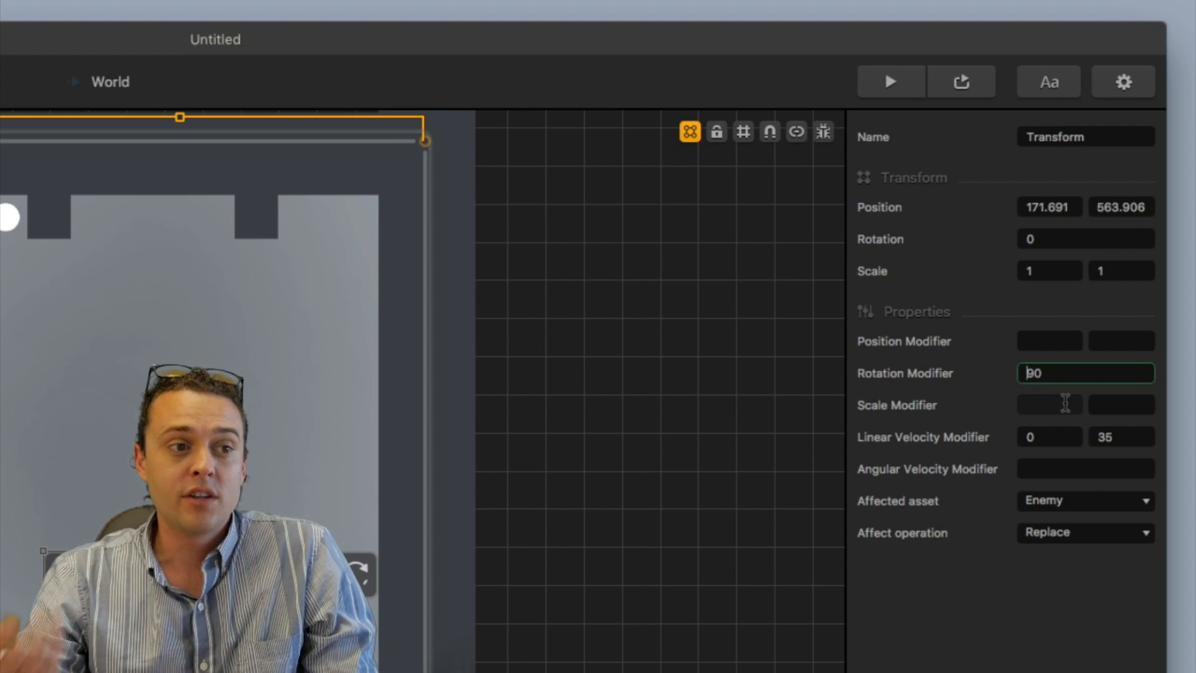
left_click(979, 382)
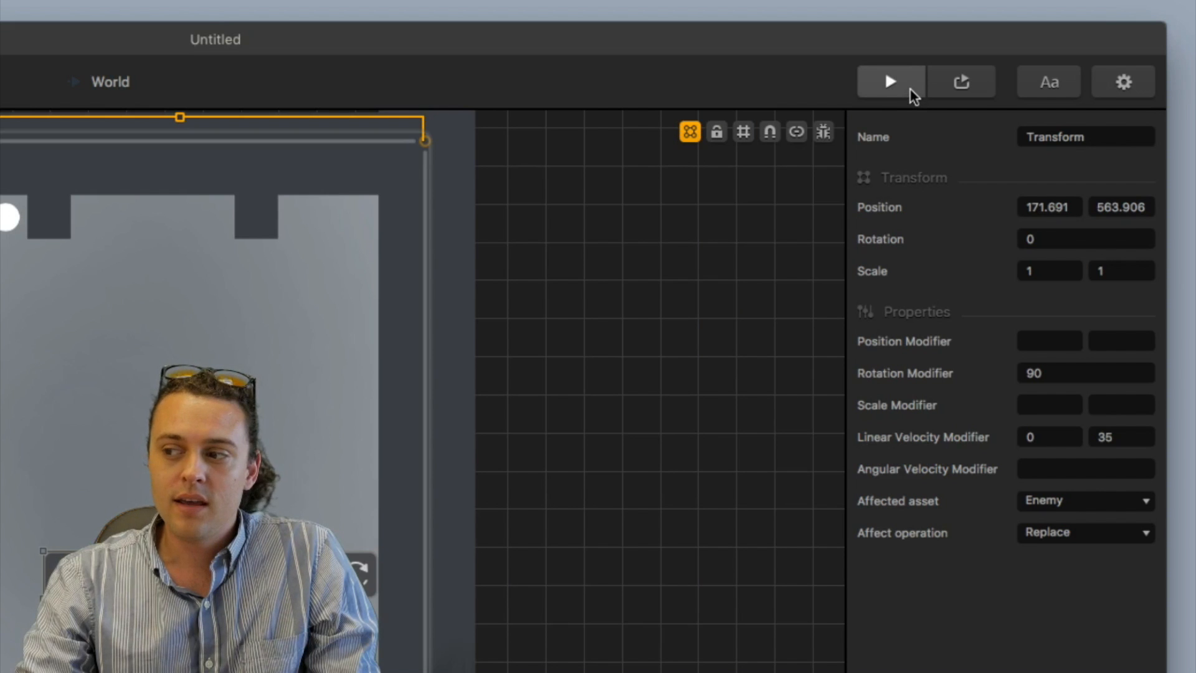
Preview the game from its start screen to check the enemy's movement, close the preview, and select the enemy in the World
left_click(911, 93)
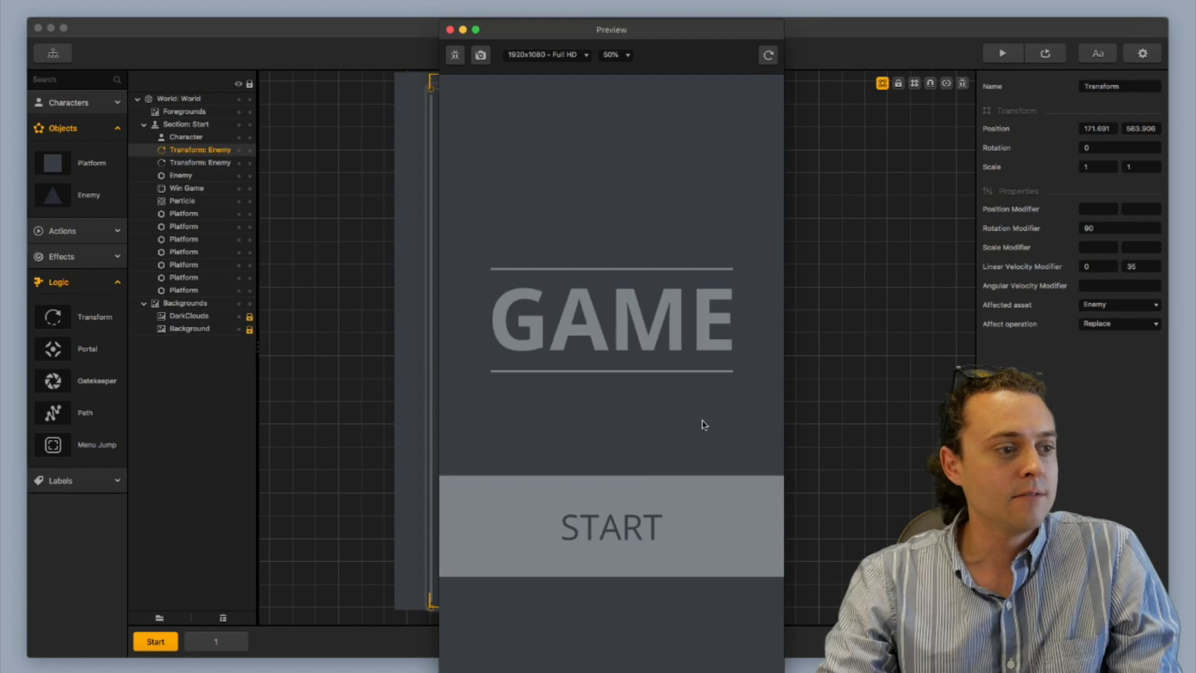
left_click_drag(798, 22, 721, 43)
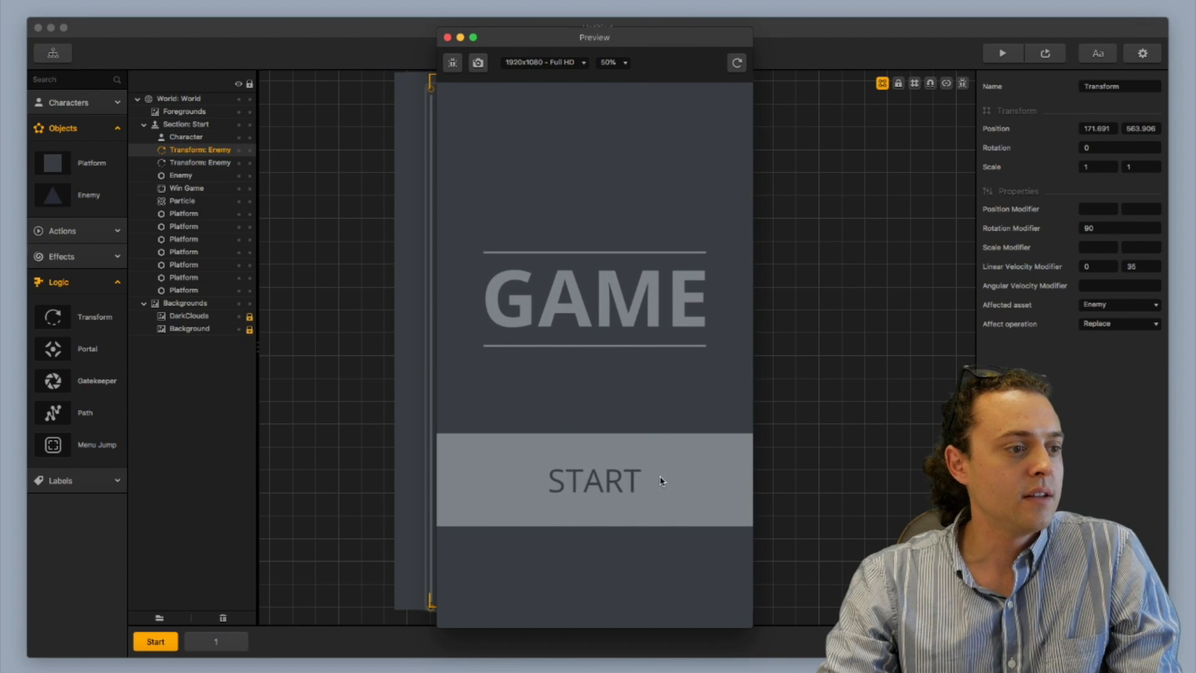
left_click(661, 480)
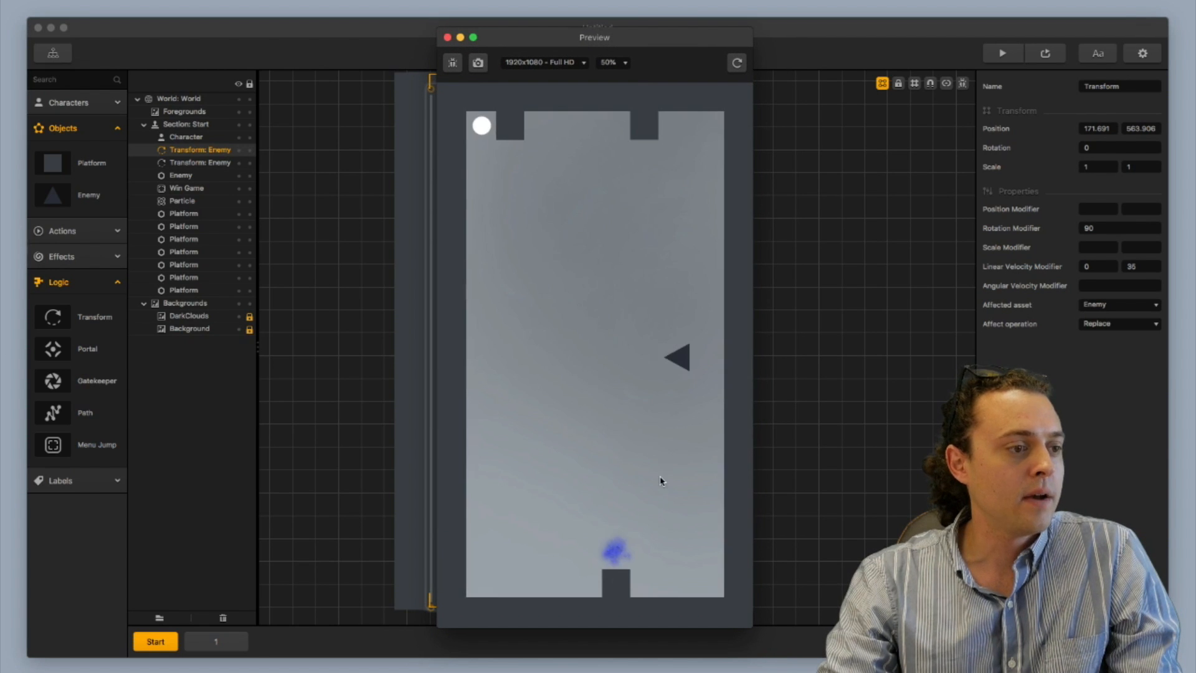
left_click(447, 38)
left_click(658, 354)
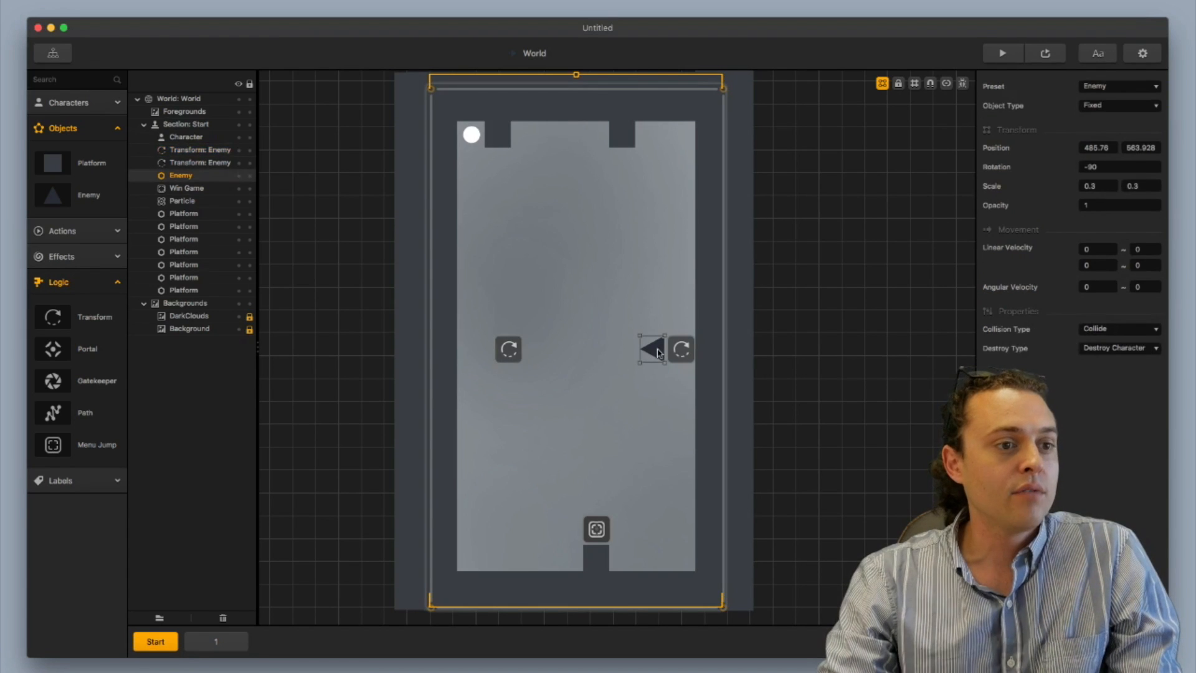
Set the enemy's second-row Linear Velocity minimum to 35
left_click(1085, 266)
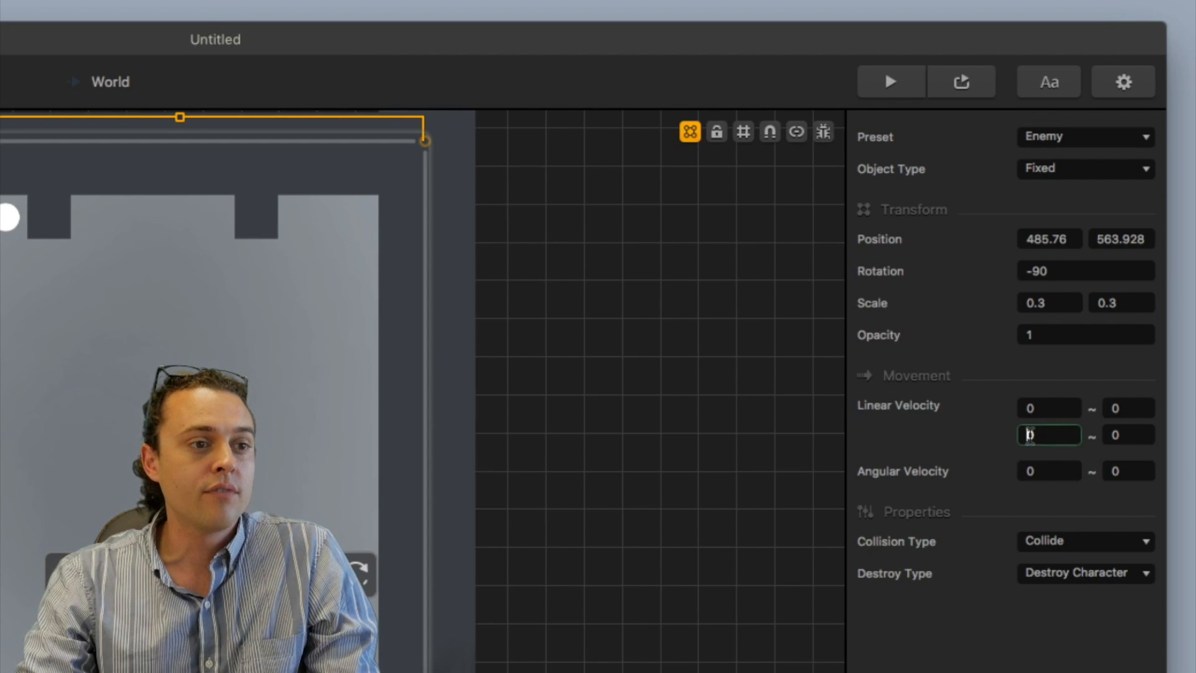
key("BackSpace")
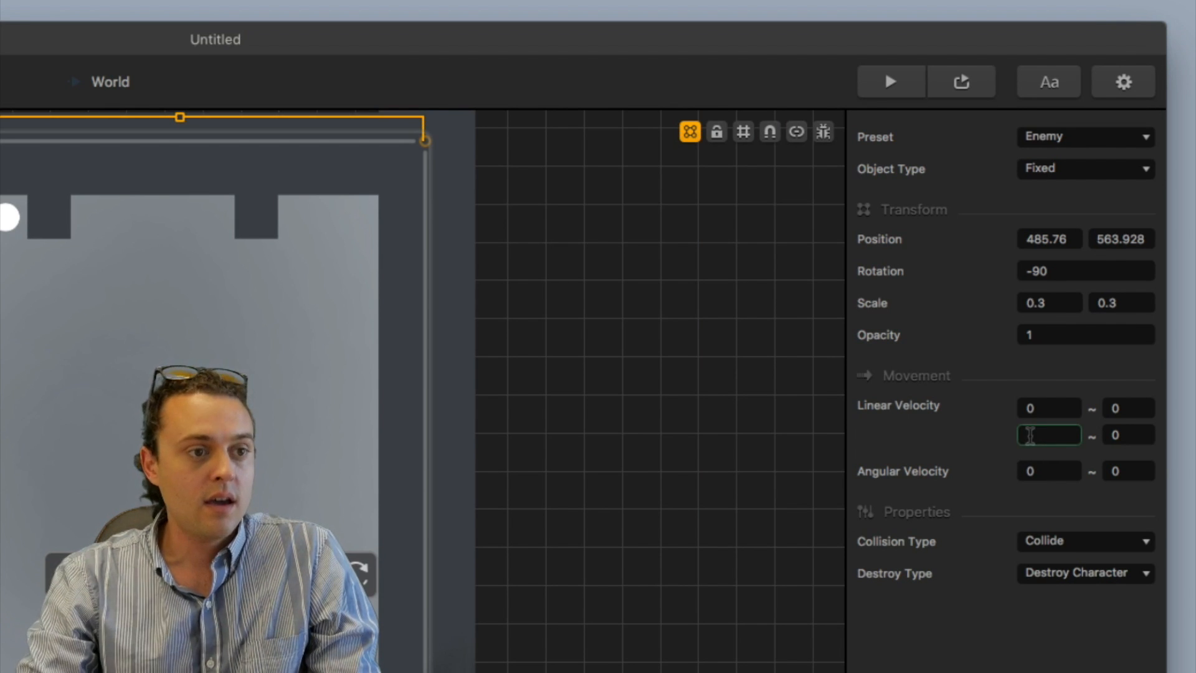
type("35")
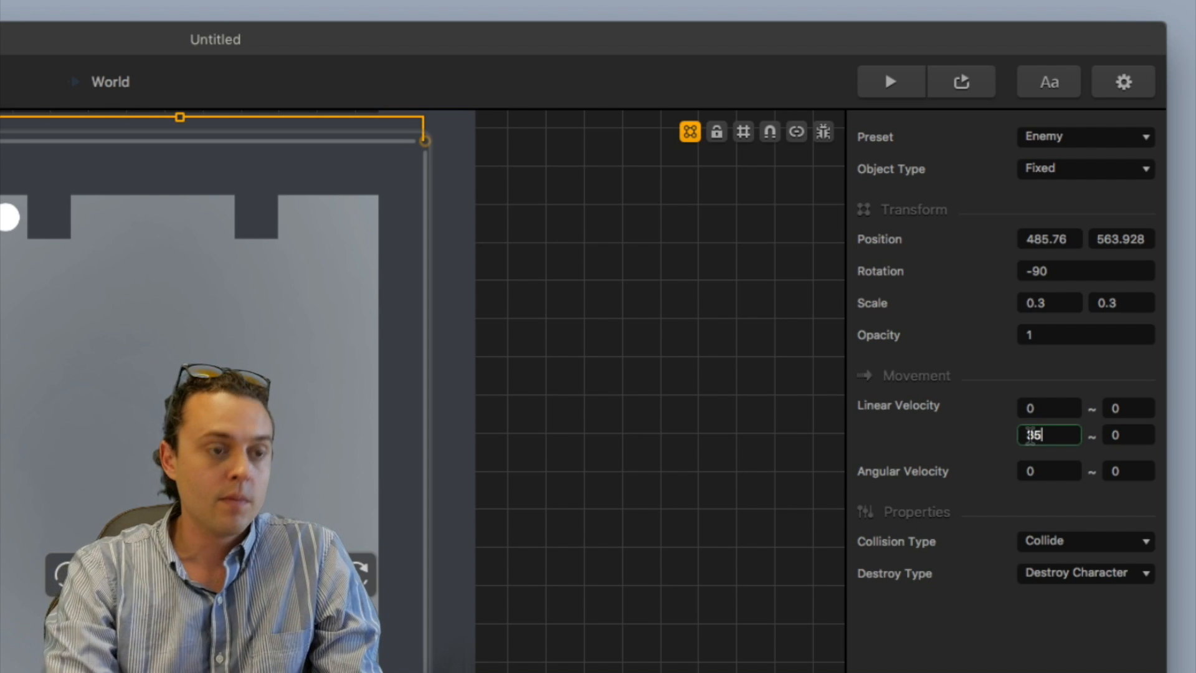
key("Return")
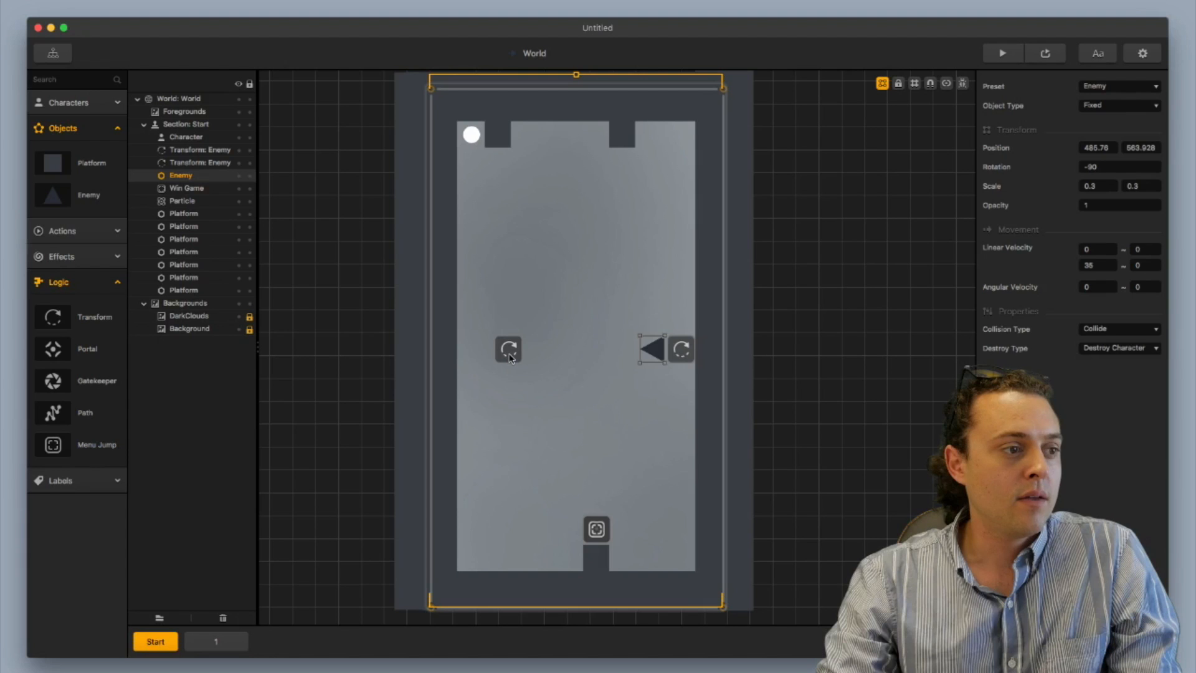
Check the left Transform's settings, preview the game to test the enemy's patrol by playing the level to the win screen, and close the preview
left_click(508, 350)
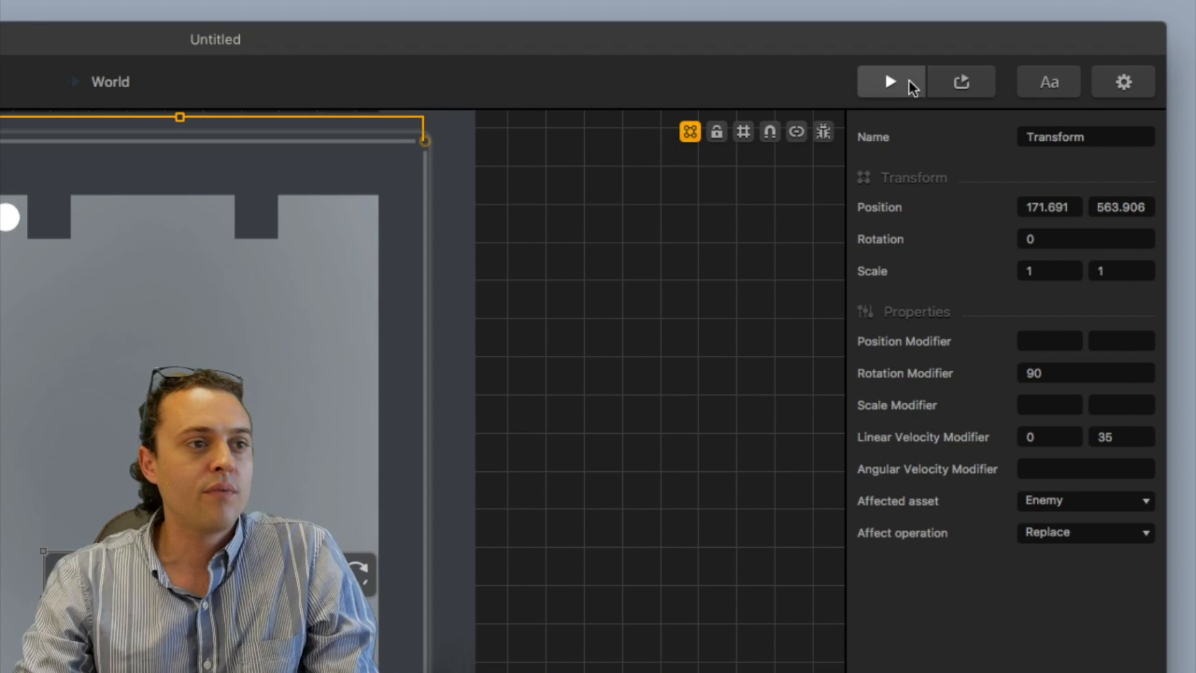
left_click(1007, 55)
left_click(602, 514)
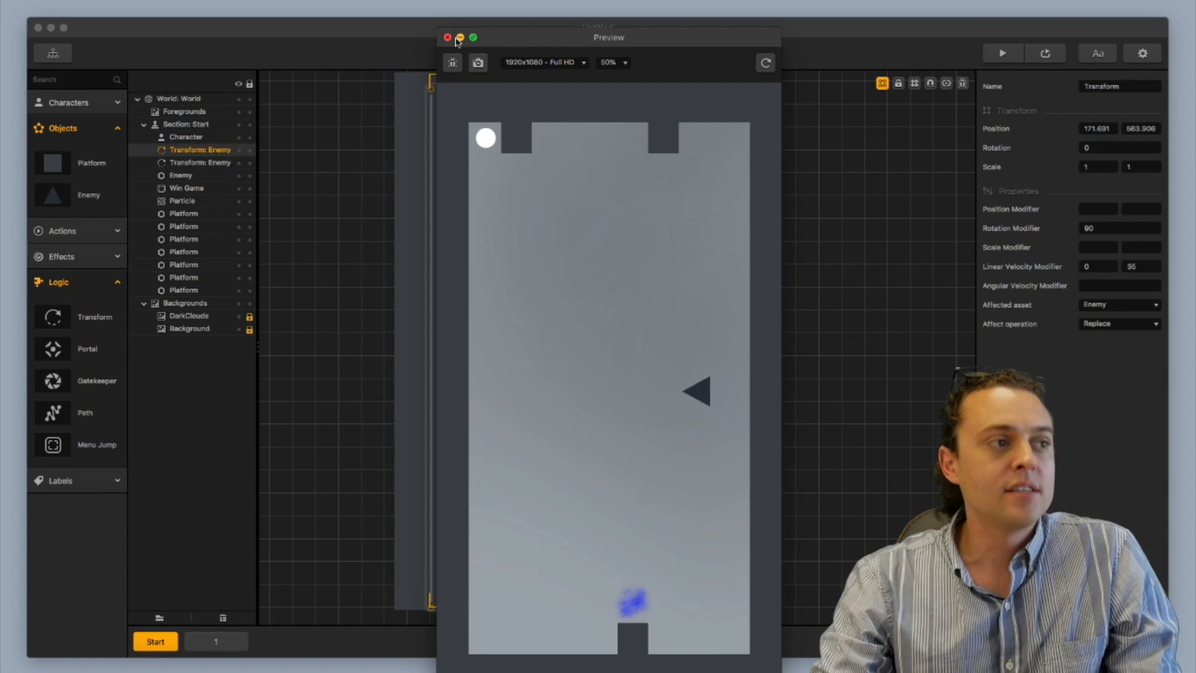
left_click_drag(508, 39, 497, 27)
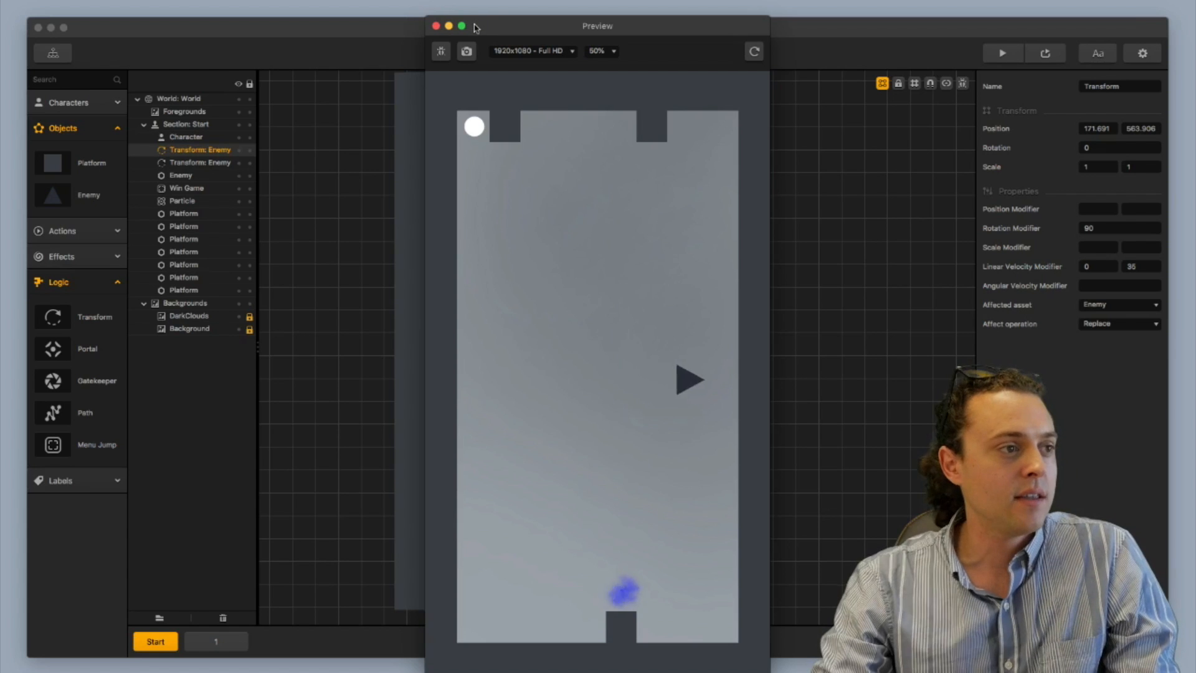
left_click_drag(461, 152, 502, 355)
mouse_move(558, 416)
left_mouse_down()
mouse_move(610, 467)
mouse_move(596, 342)
left_mouse_up()
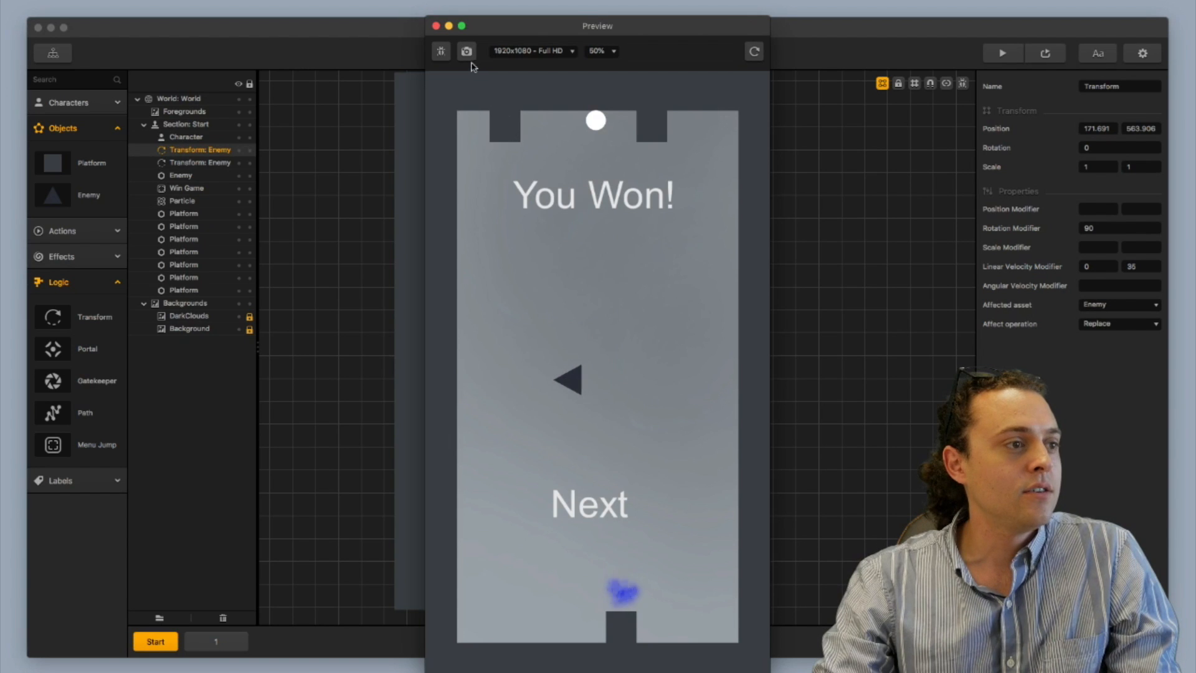
left_click(434, 26)
Shrink the Win Game object above the bottom block to a scale of about 0.66 by 0.62, keeping it over the particle
scroll(603, 545, "up", 5)
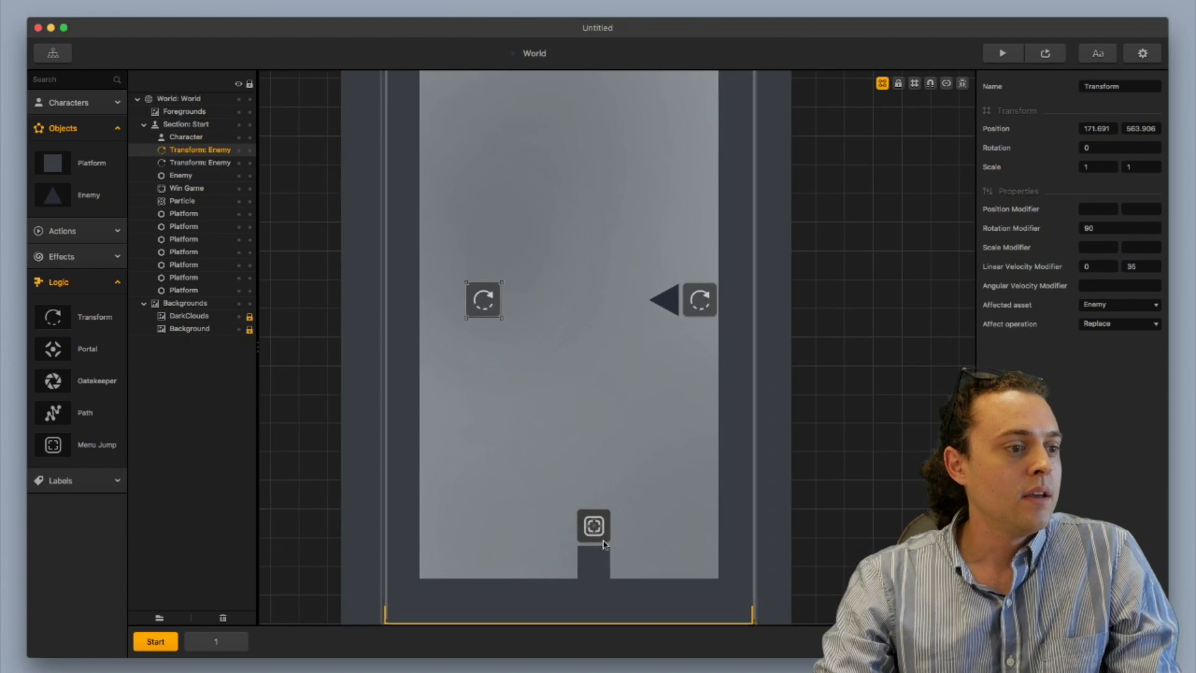
left_click(604, 531)
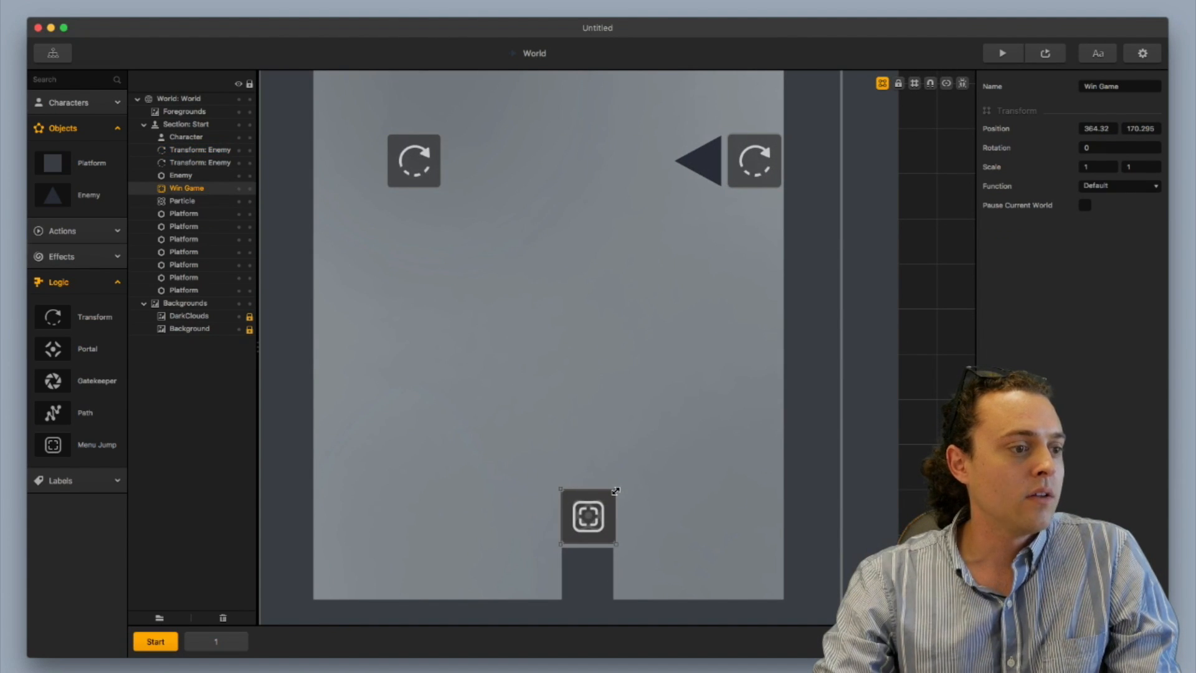
left_click_drag(616, 491, 601, 517)
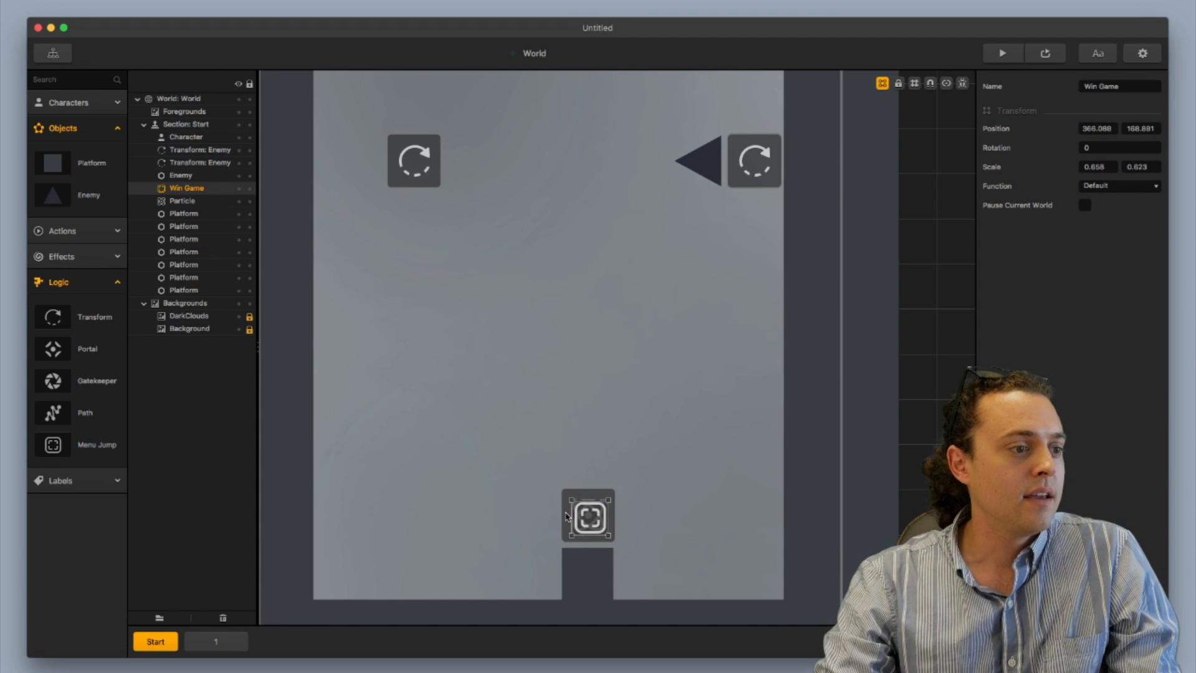
scroll(566, 516, "down", 5)
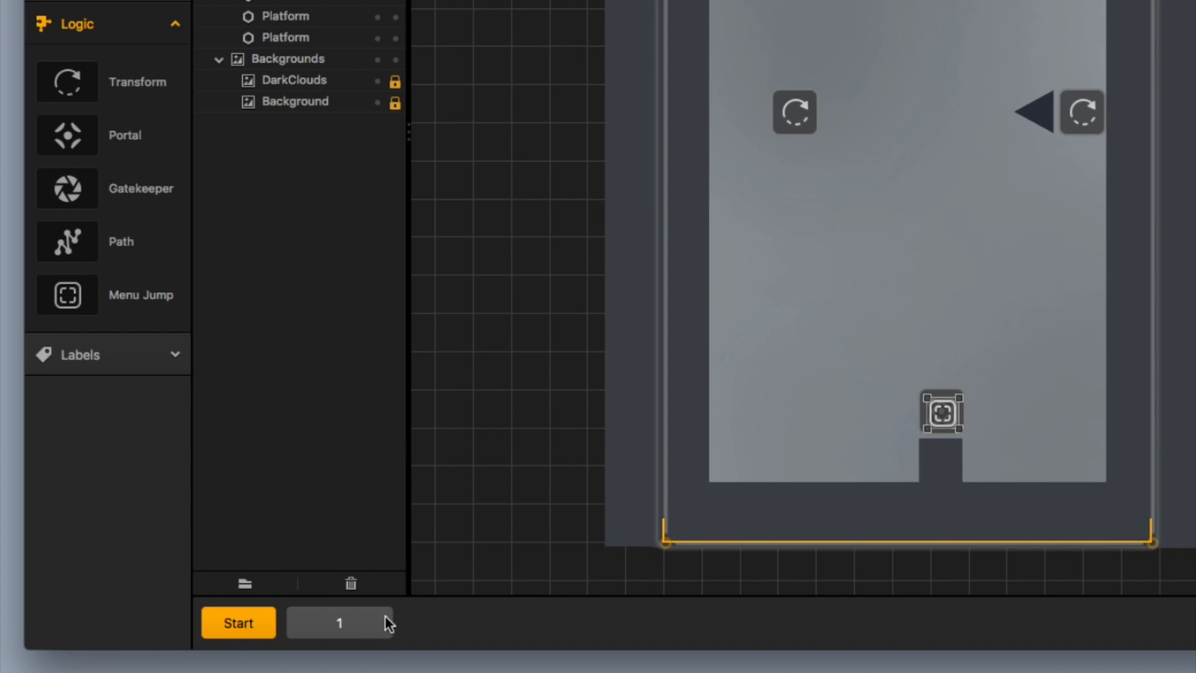
Open section 1 and delete its large platform and the column of enemies
left_click(381, 619)
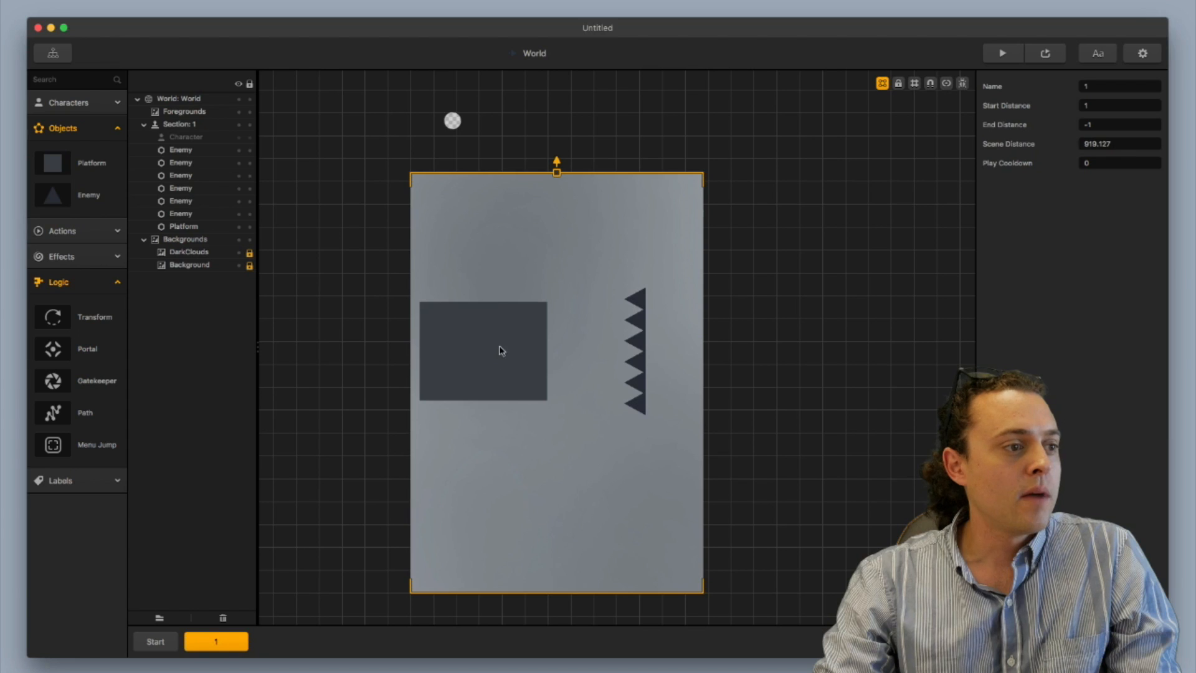
left_click(501, 350)
key("Delete")
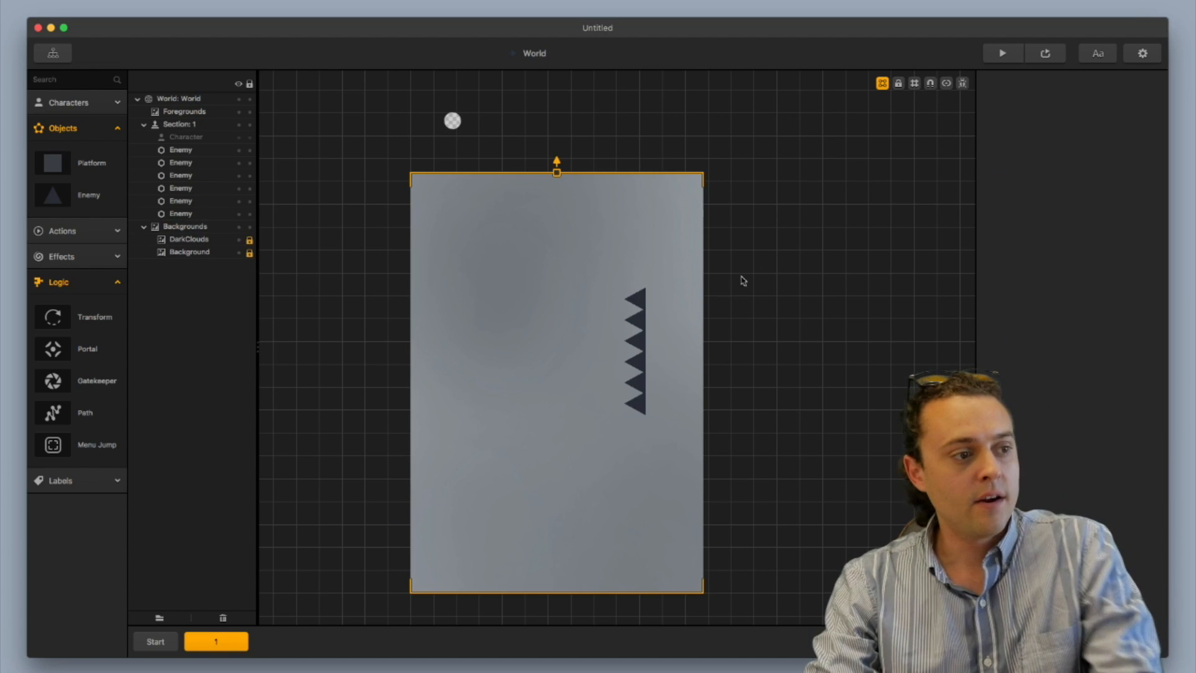
left_click_drag(779, 269, 628, 442)
key("Delete")
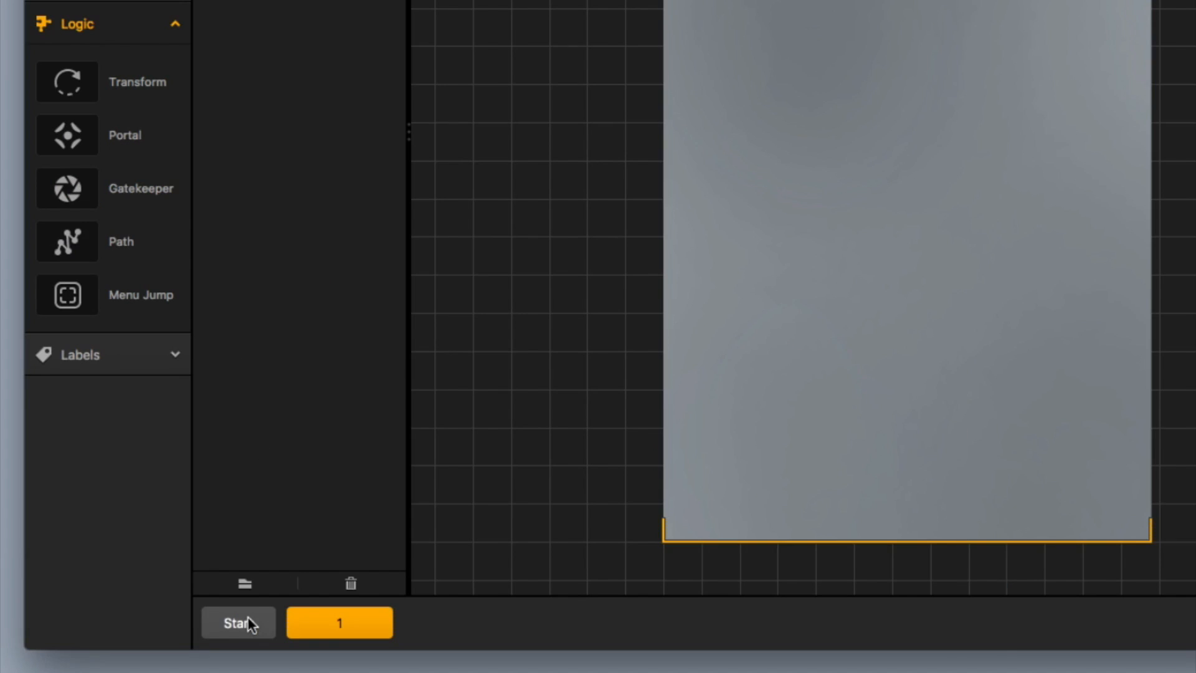
Copy every object of the Start section except the Character and paste them into section 1
left_click(248, 622)
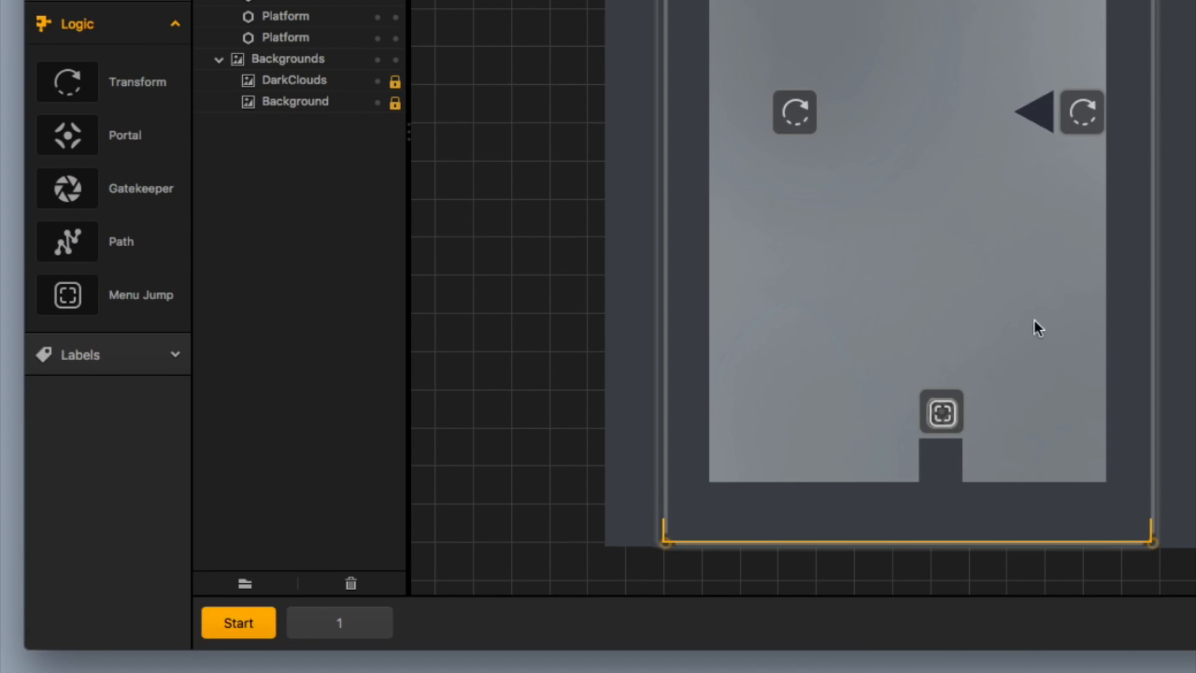
left_click_drag(780, 218, 467, 584)
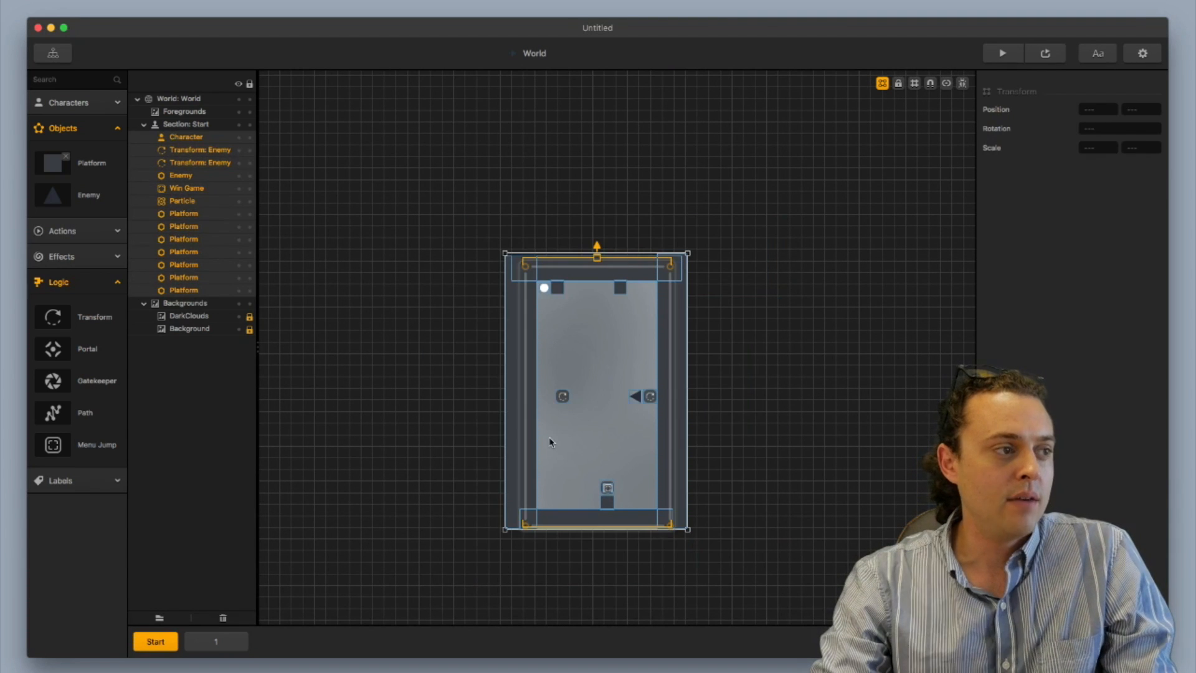
scroll(549, 442, "up", 5)
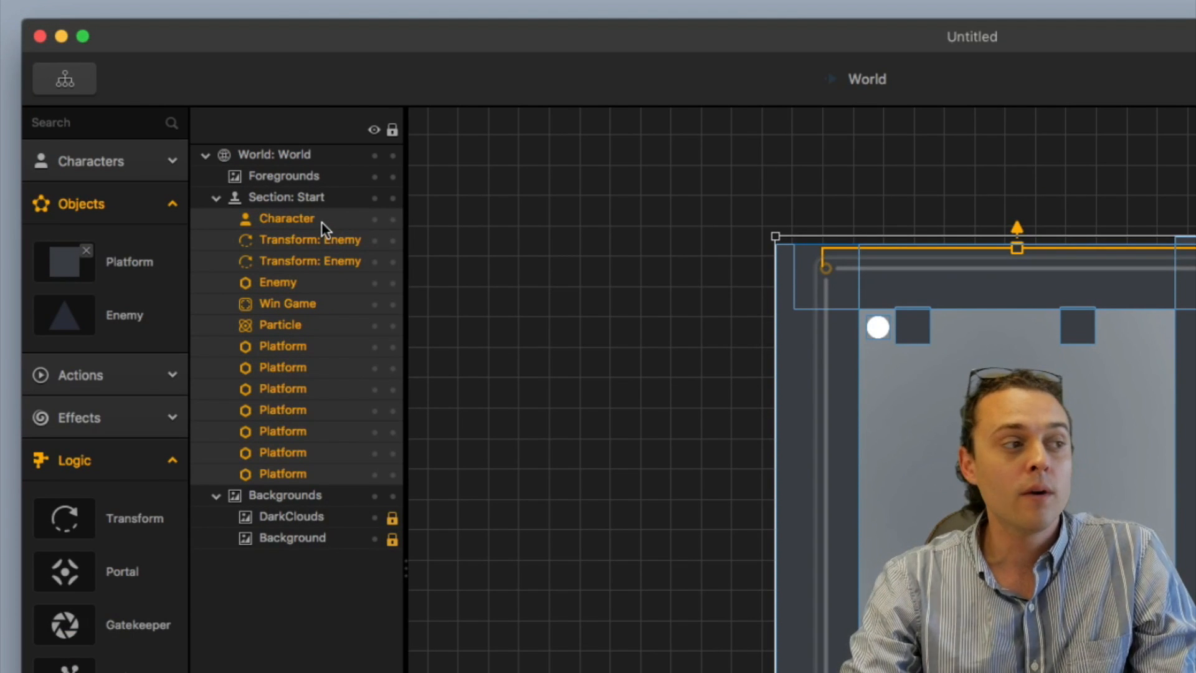
left_click(321, 218, "super")
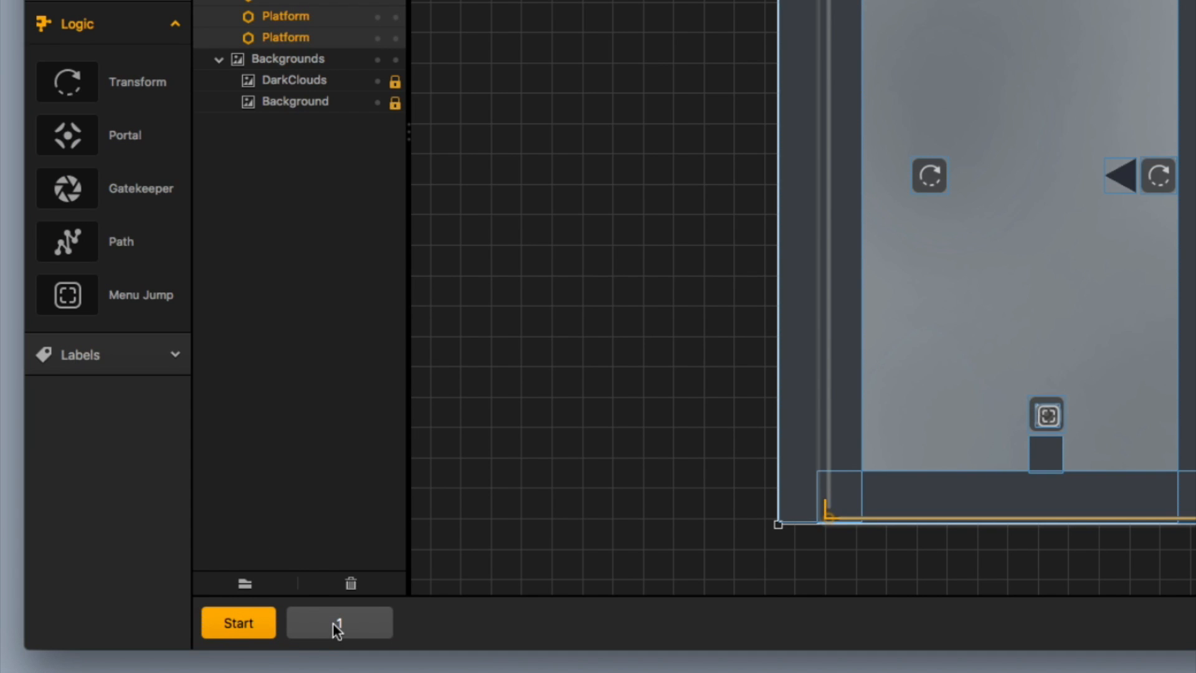
left_click(336, 623)
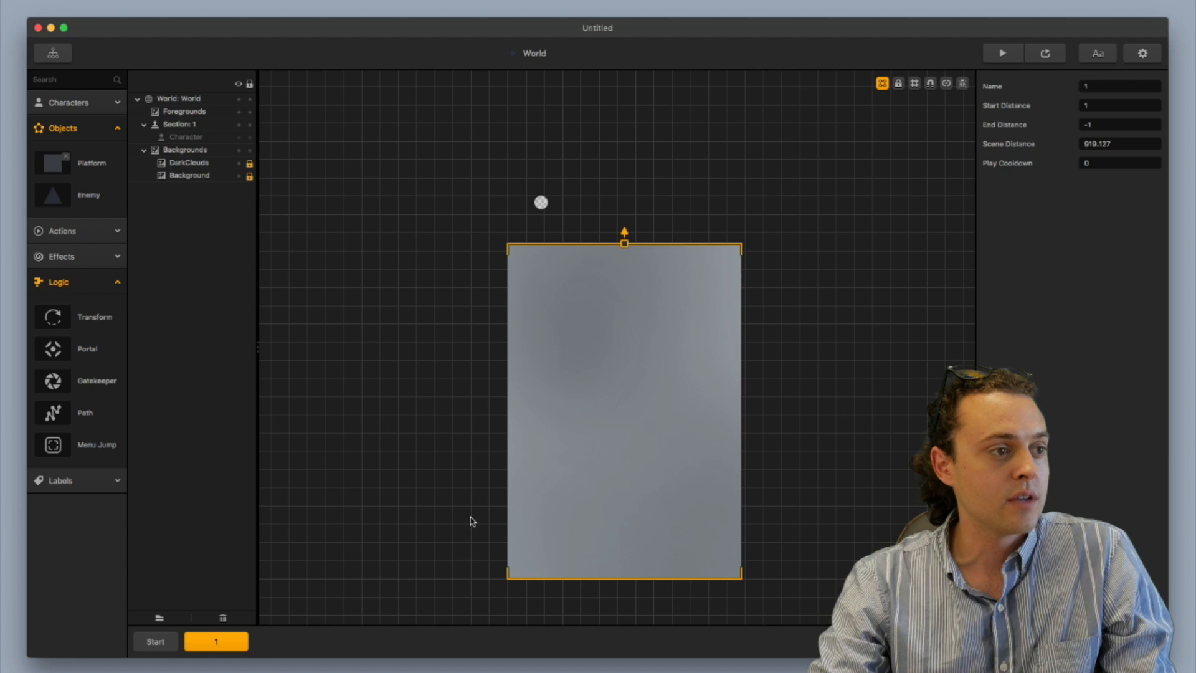
key("super+v")
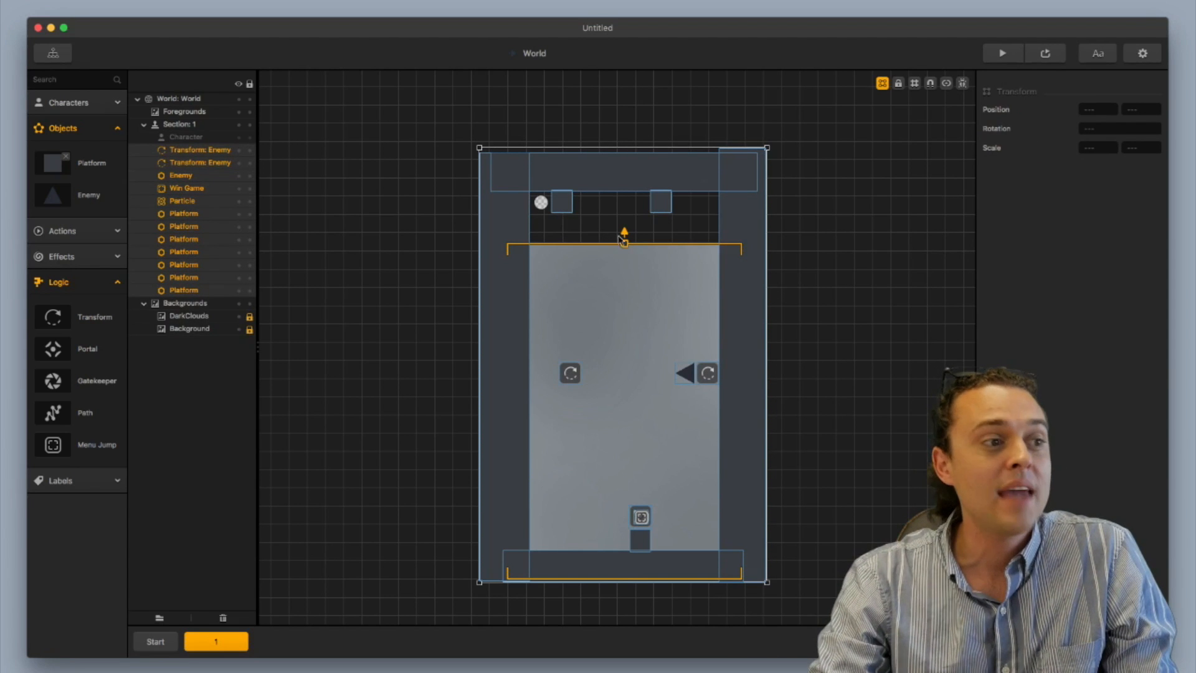
Extend section 1's upper boundary until it lies within the top wall, above the two upper blocks
left_click(806, 285)
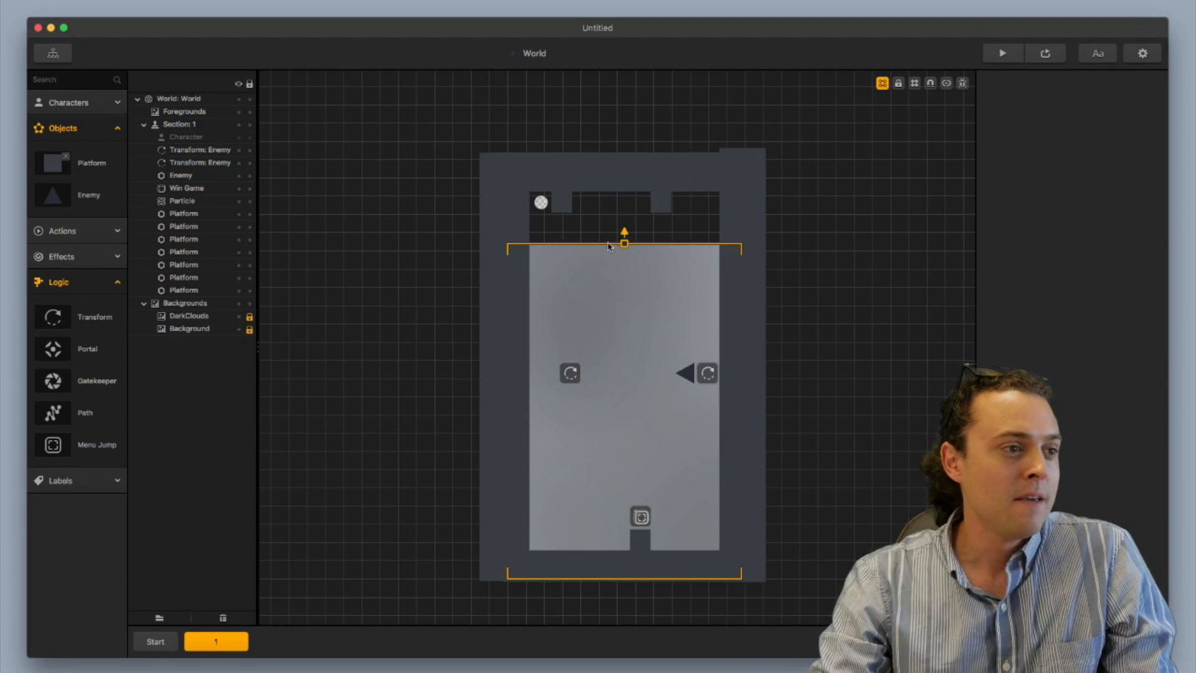
left_click_drag(625, 245, 627, 186)
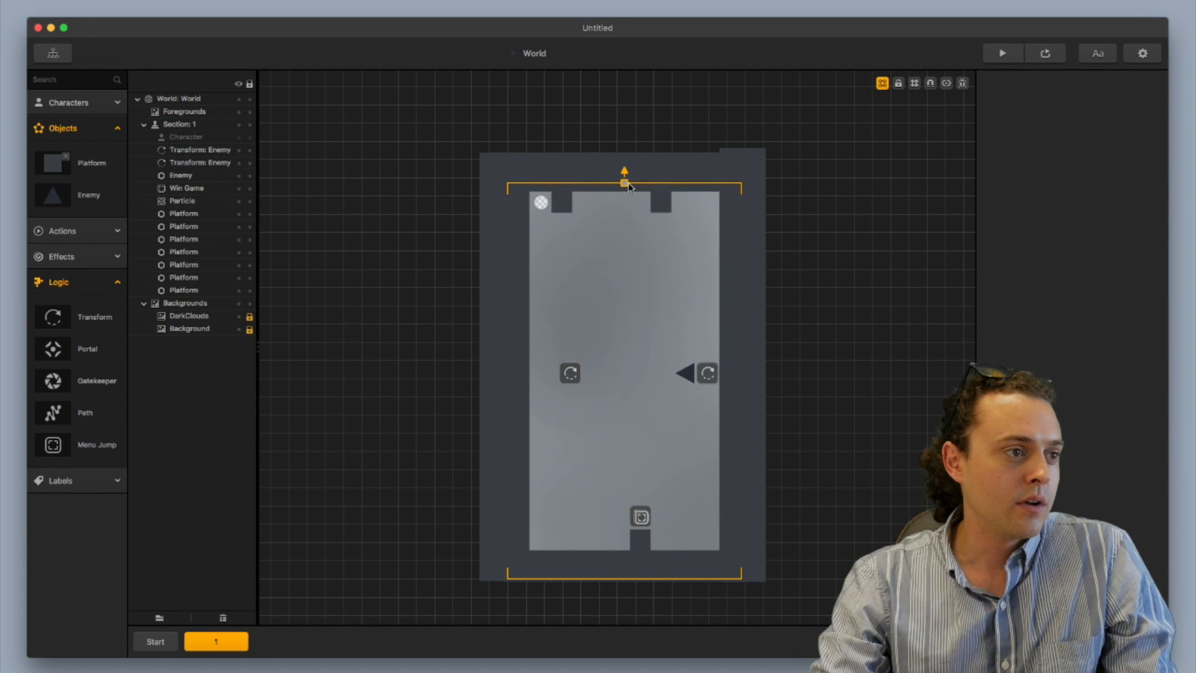
left_click_drag(629, 187, 631, 183)
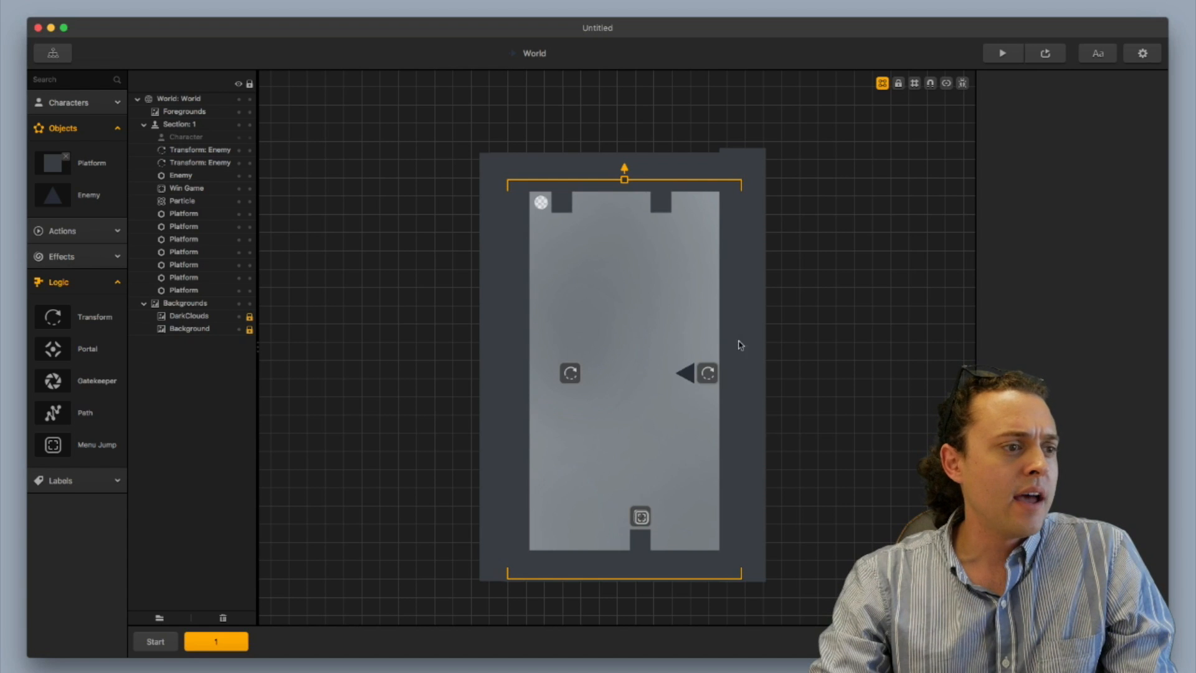
Duplicate section 1's enemy together with its two Transforms and place the copies higher and further left, with the left Transform at the wall
left_click_drag(795, 334, 560, 397)
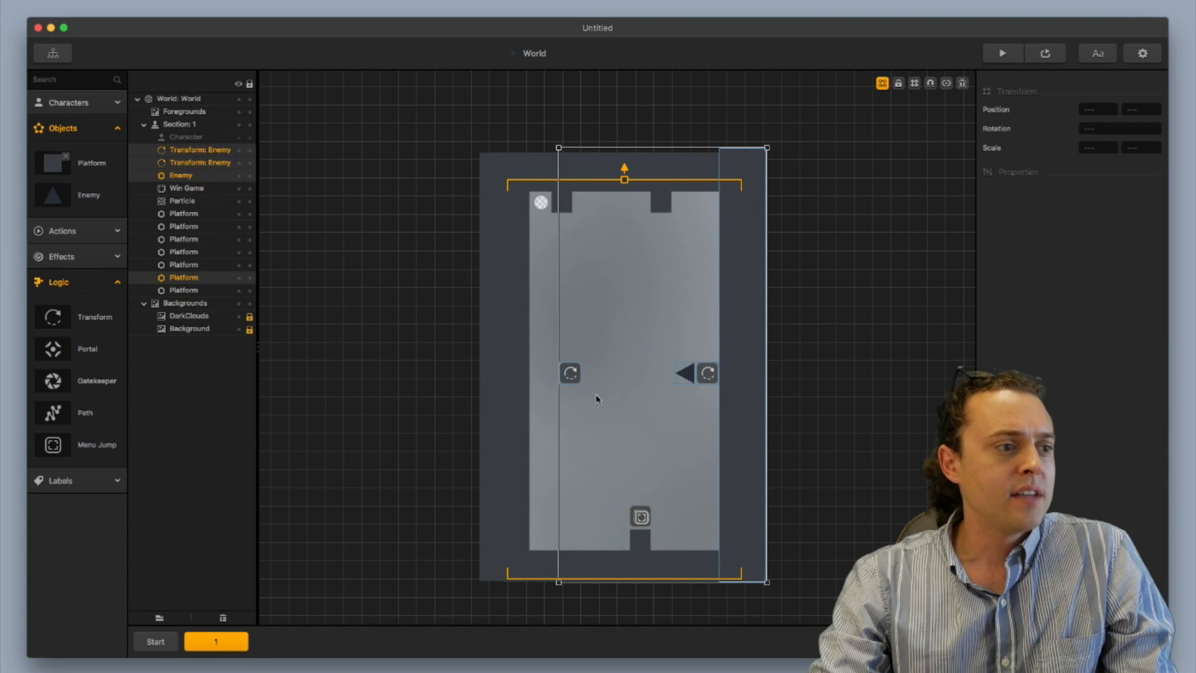
left_click(756, 374, "shift")
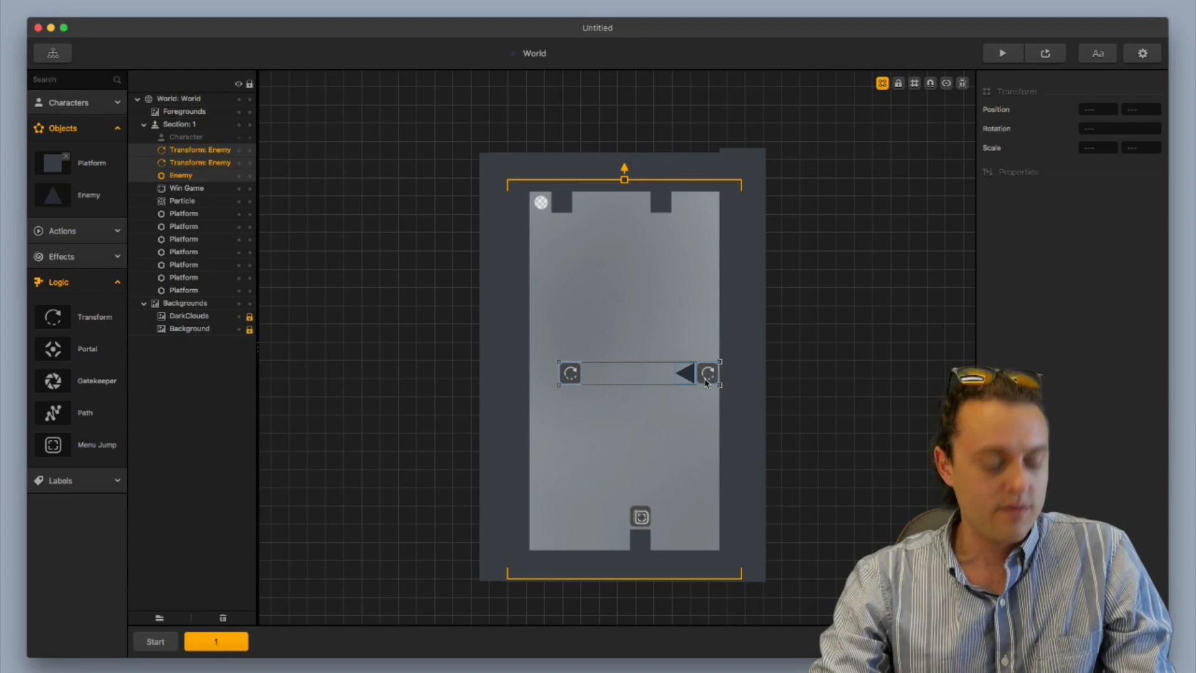
key("super+Up")
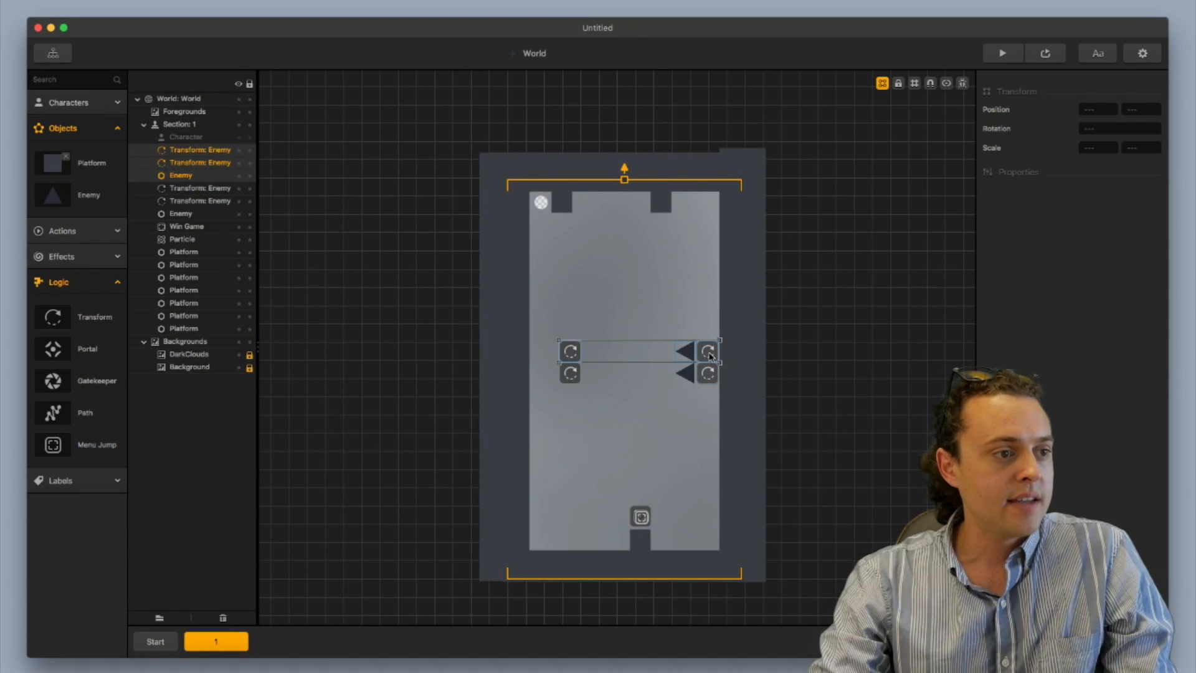
left_click_drag(712, 353, 661, 297)
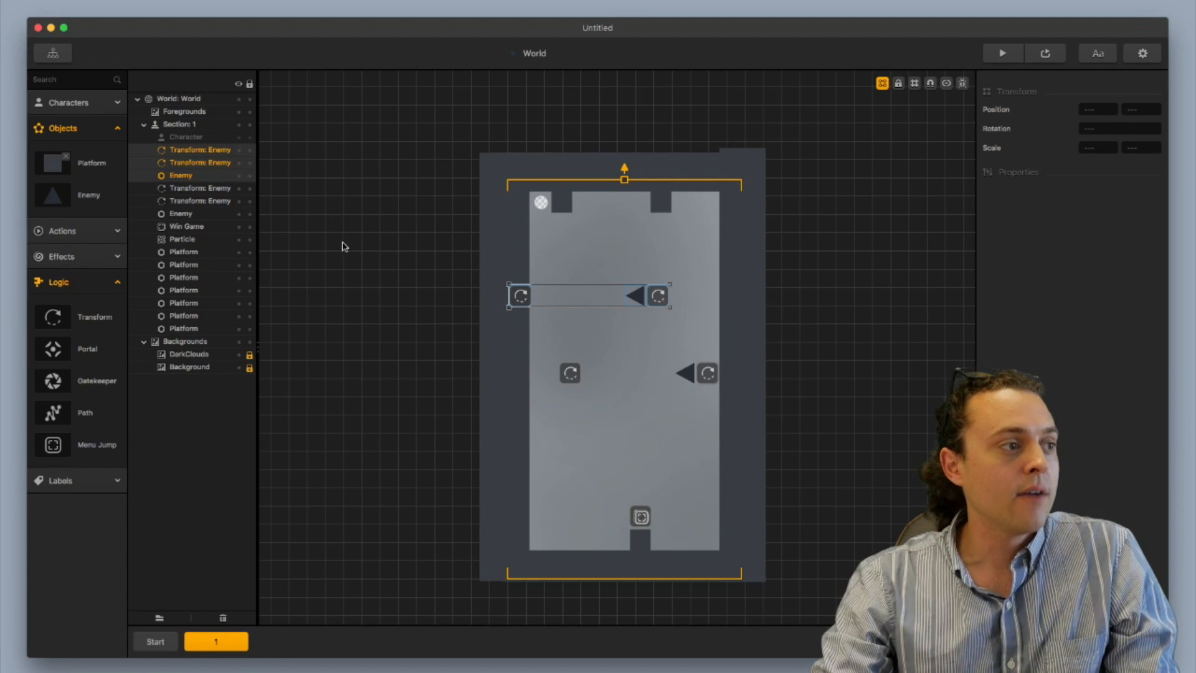
left_click(298, 199)
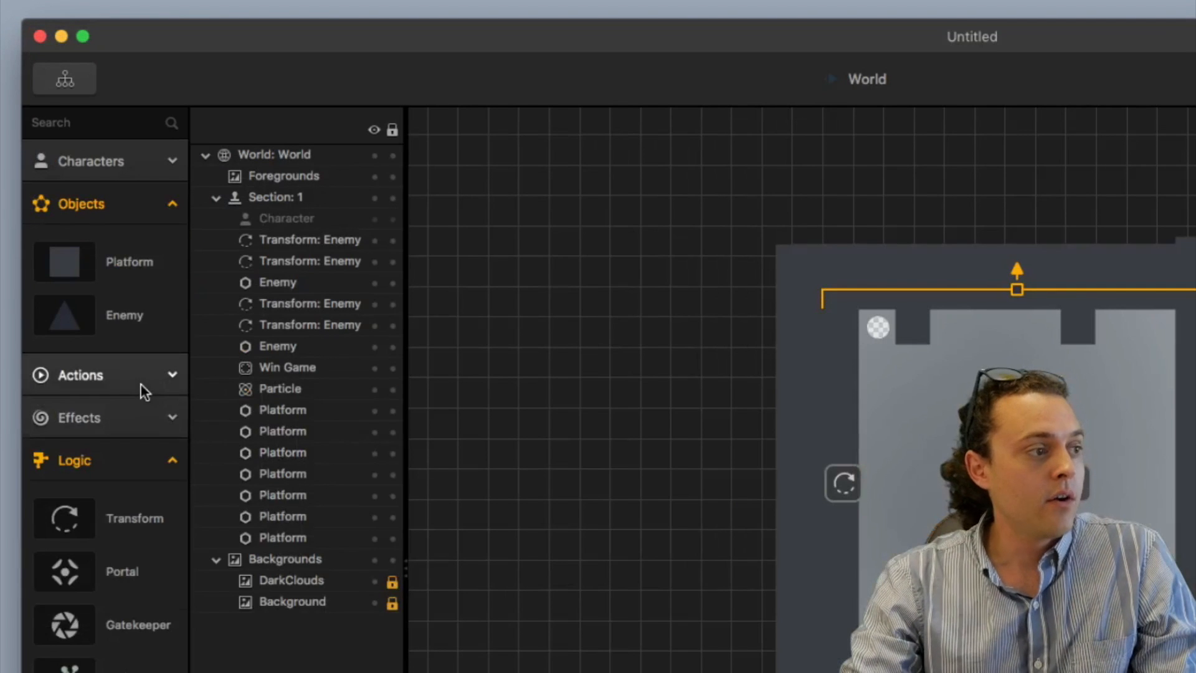
Add a Set Checkpoint action over the character's starting spot in section 1 and scale it to about 0.44 by 0.27
left_click(99, 241)
left_click_drag(107, 302, 290, 312)
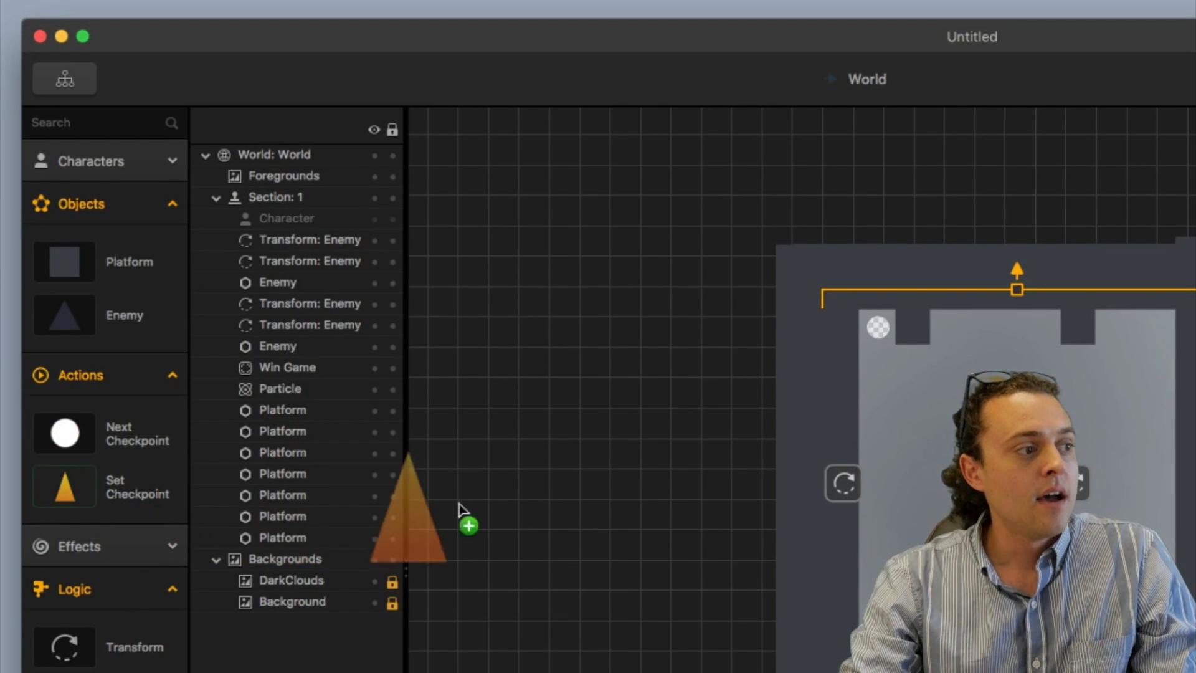
left_click_drag(458, 504, 896, 366)
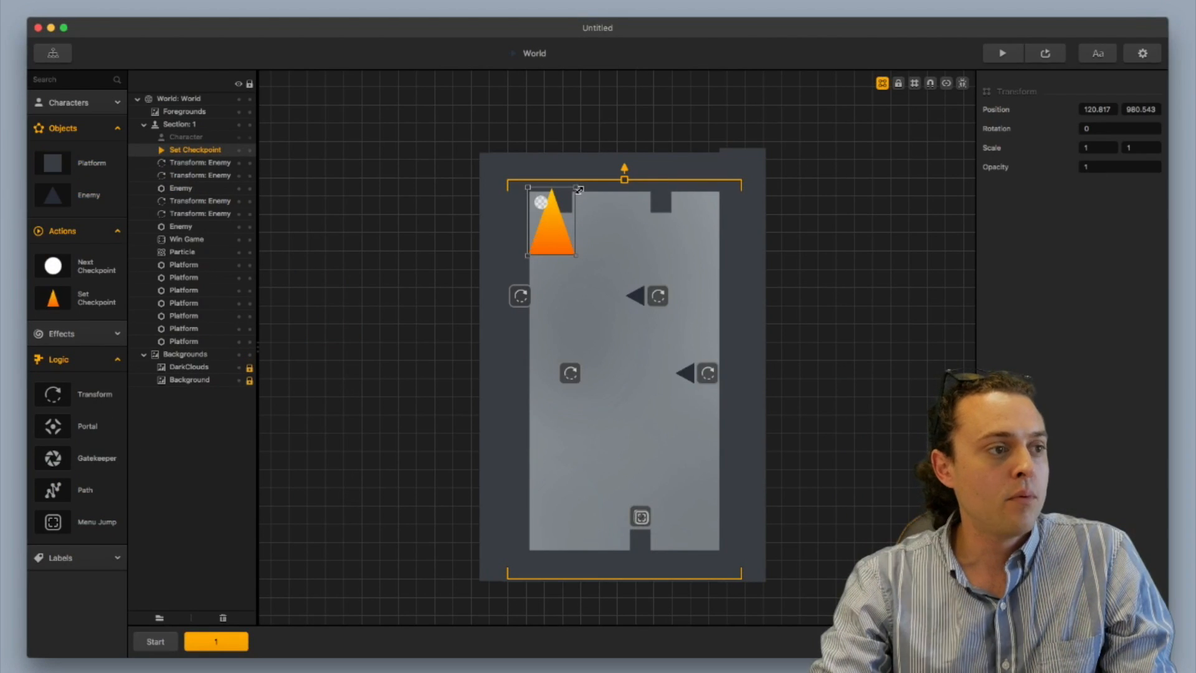
left_click_drag(577, 189, 560, 226)
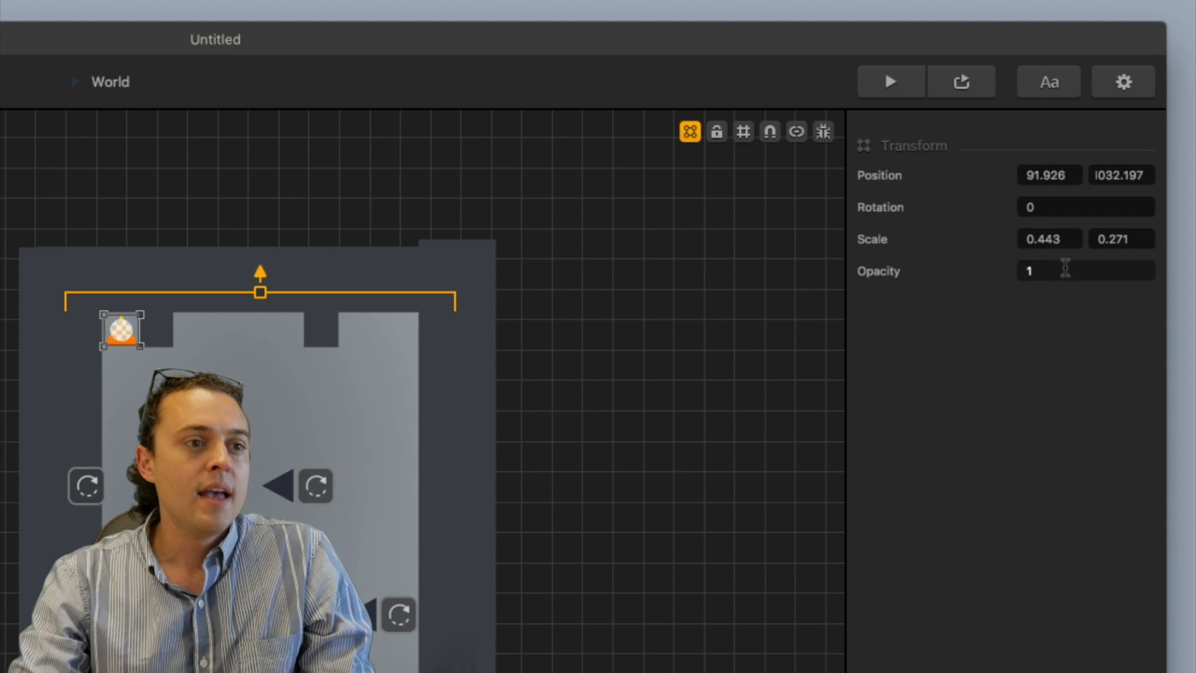
Set the placed Set Checkpoint's opacity to 0
left_click_drag(1109, 166, 1079, 169)
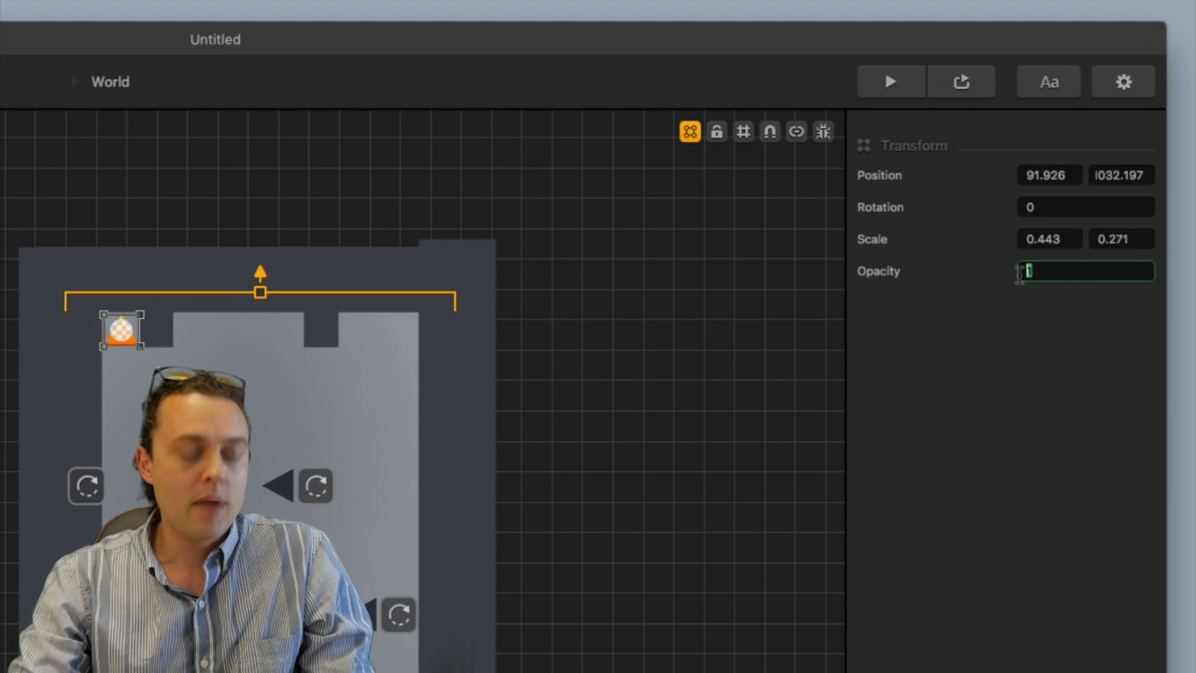
key("BackSpace")
type("0")
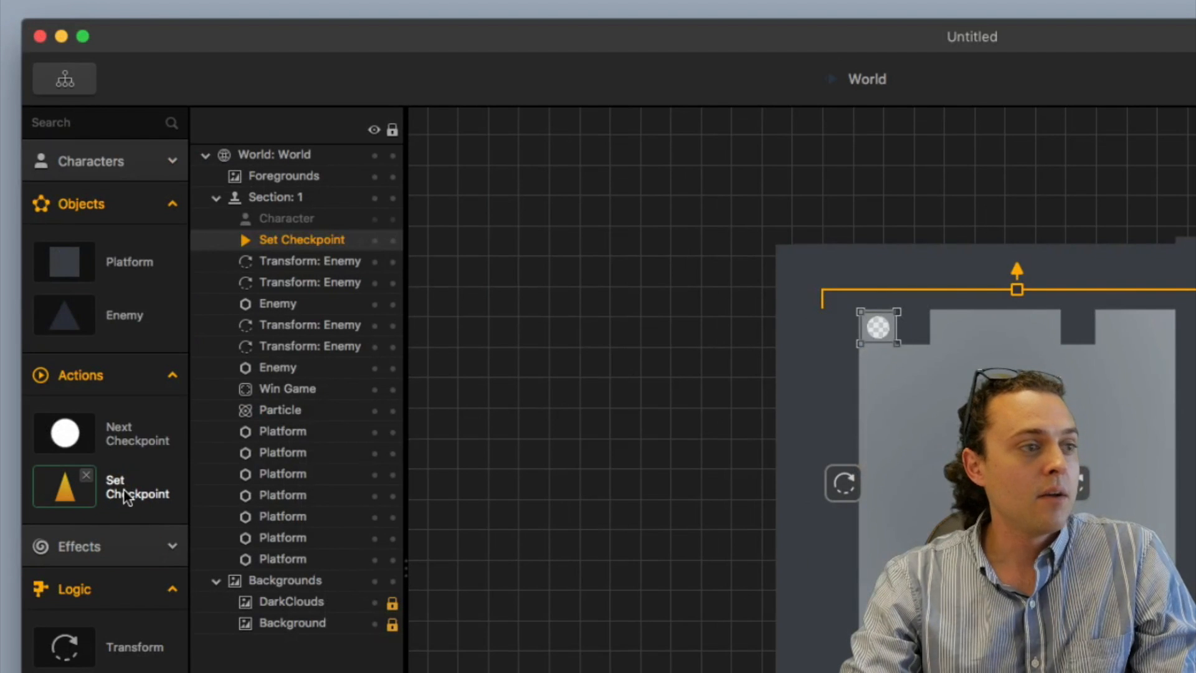
Set the Set Checkpoint object's action type to Set Checkpoint
left_click(88, 298)
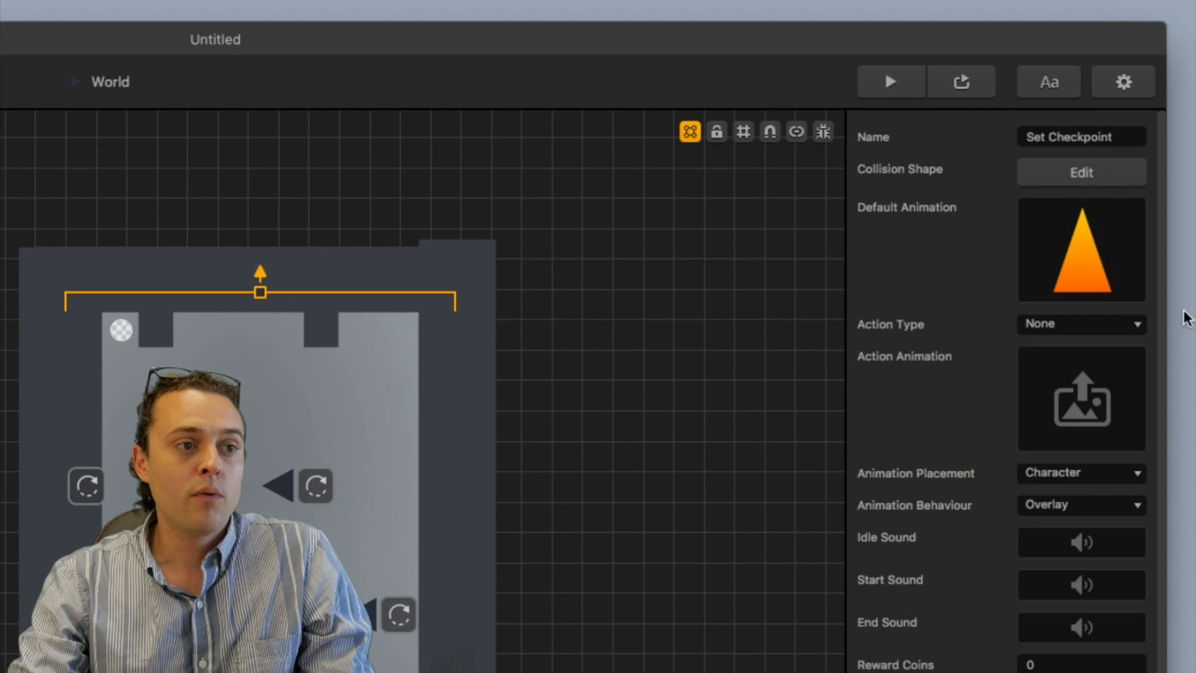
left_click(1092, 328)
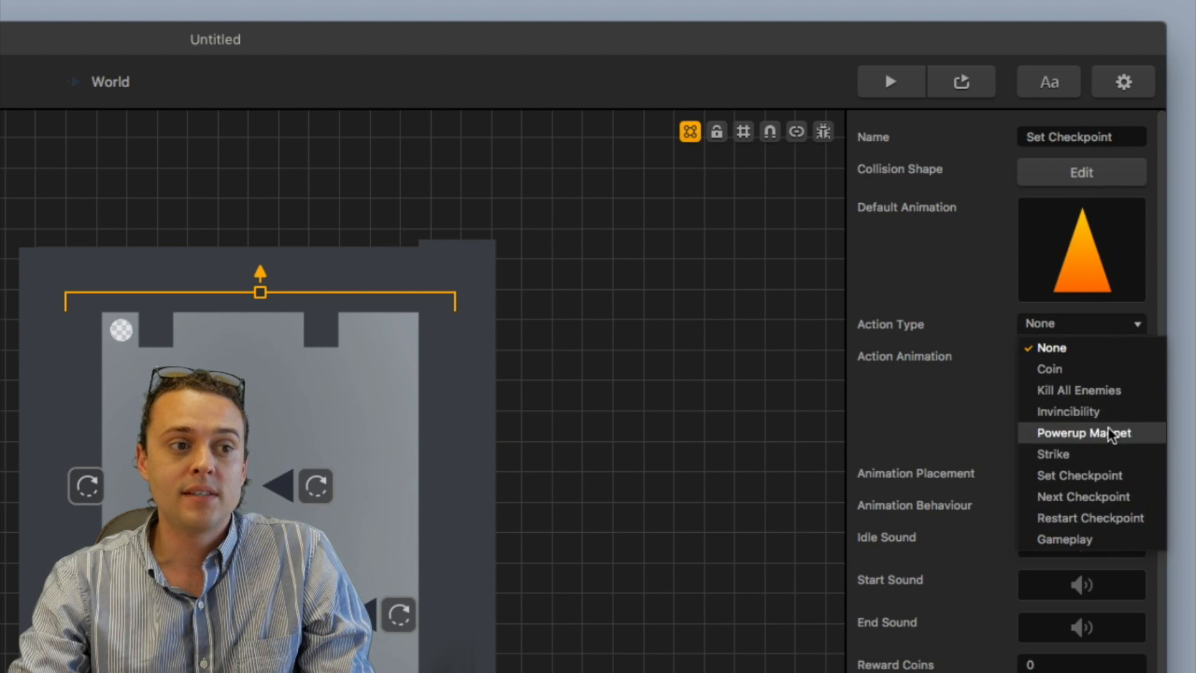
left_click(1101, 475)
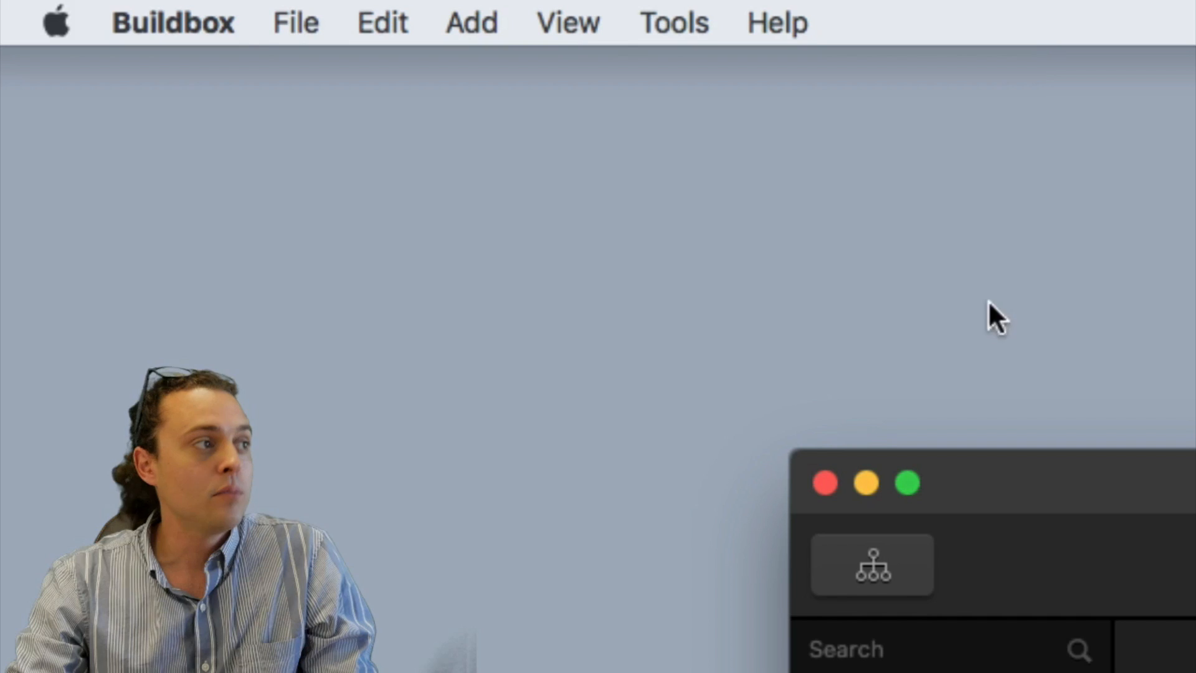
Align the scenes, accepting the change to the start and end values of all level sections
left_click(384, 17)
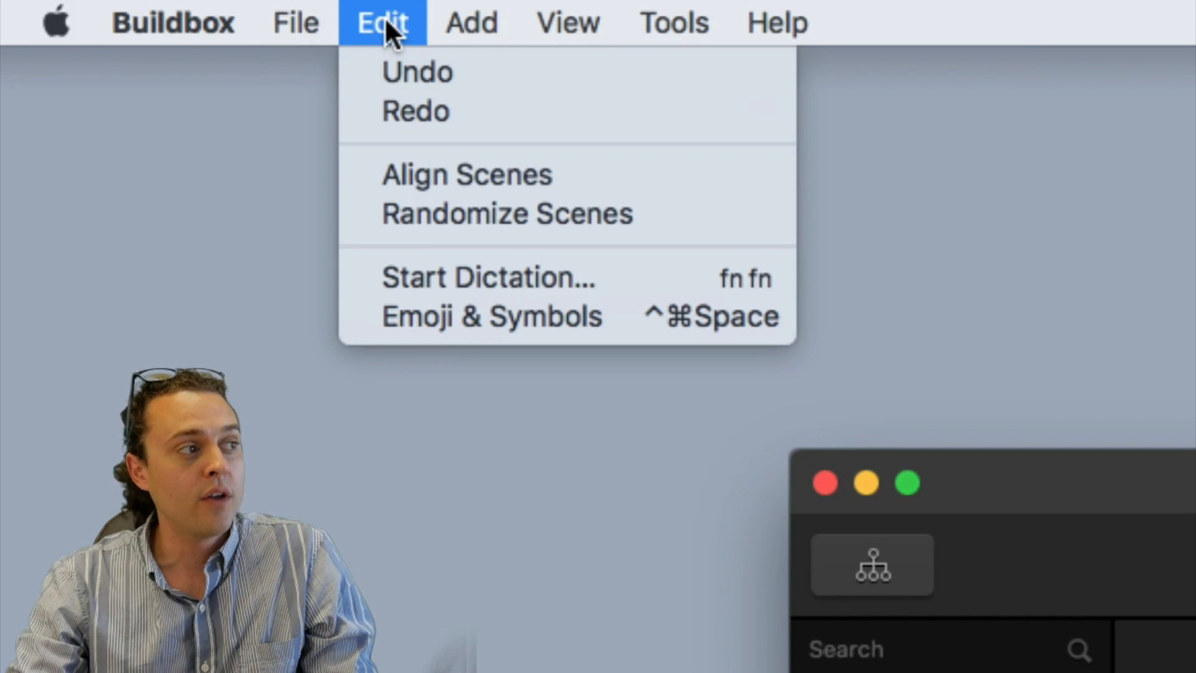
left_click(465, 182)
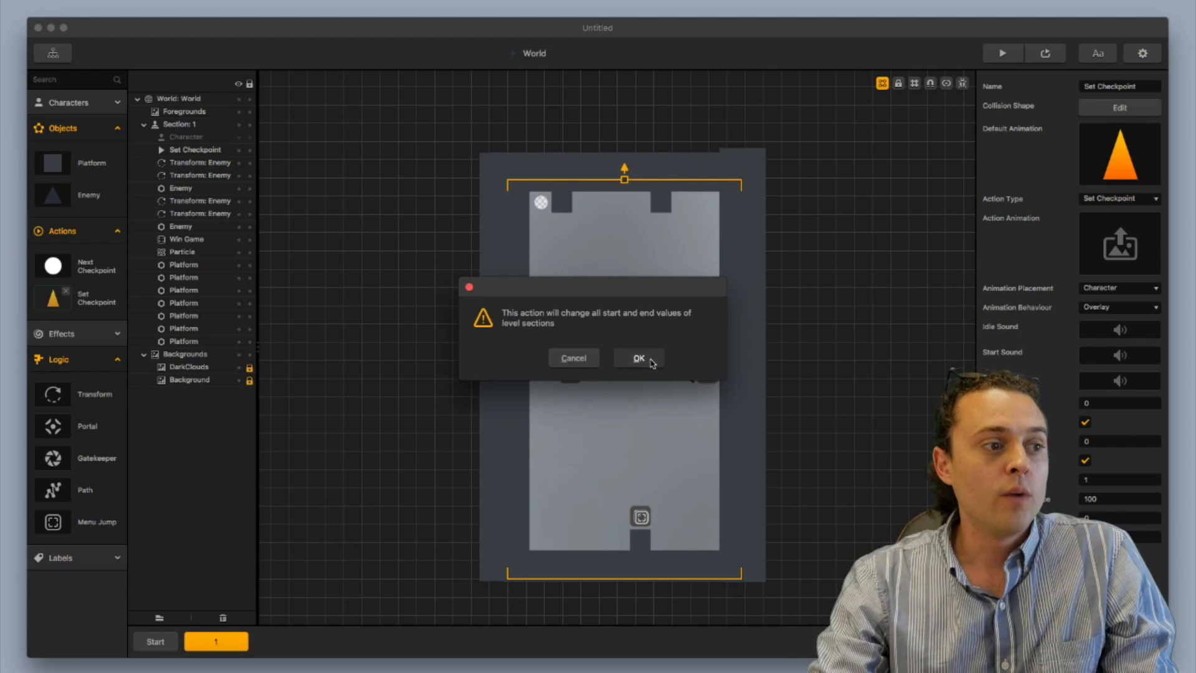
left_click(651, 361)
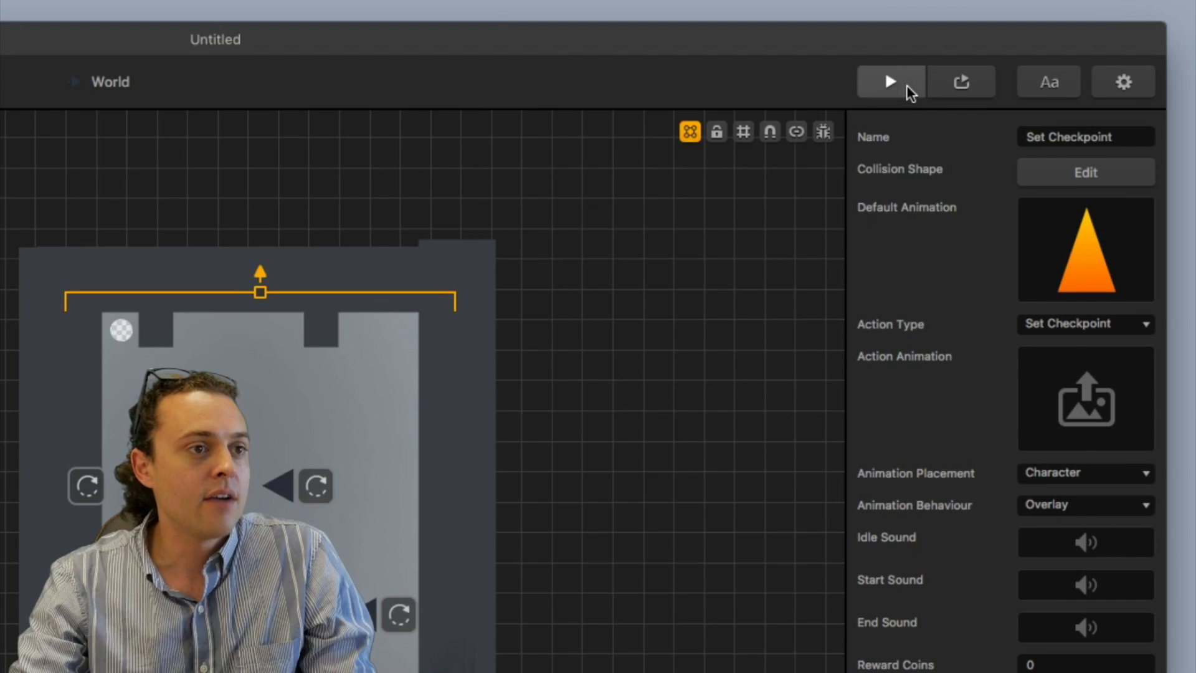
Preview the game in a window small enough to show the whole level and swipe the first level's ball down to the win target
left_click(1005, 55)
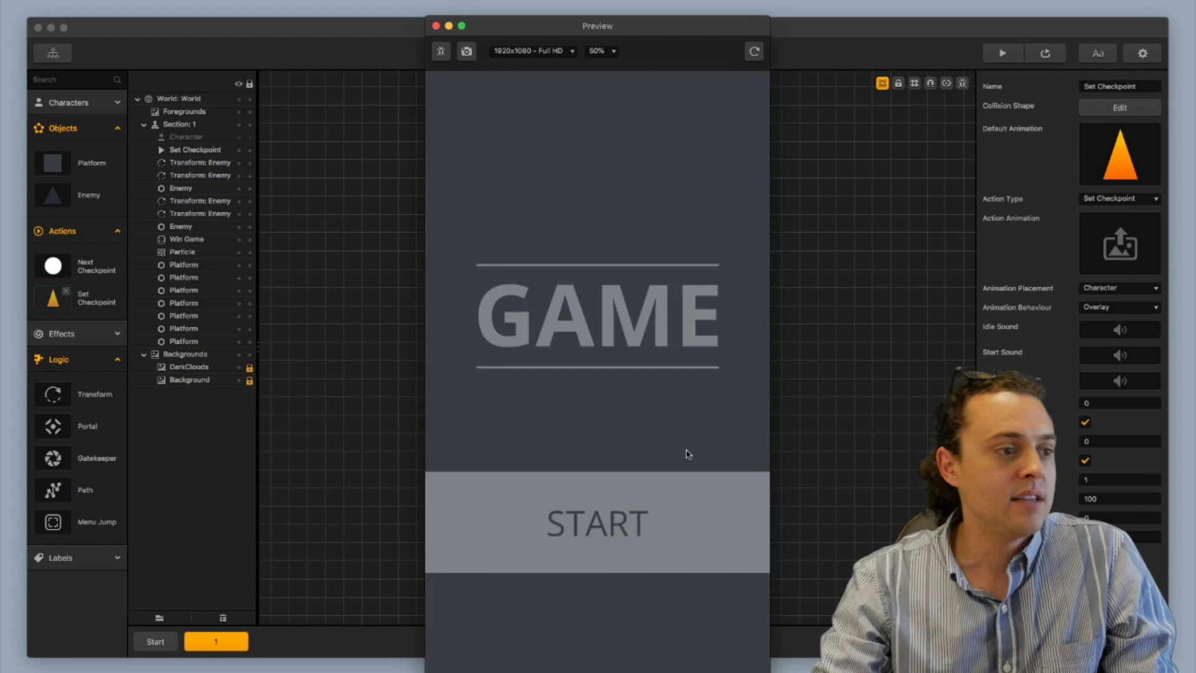
left_click(623, 539)
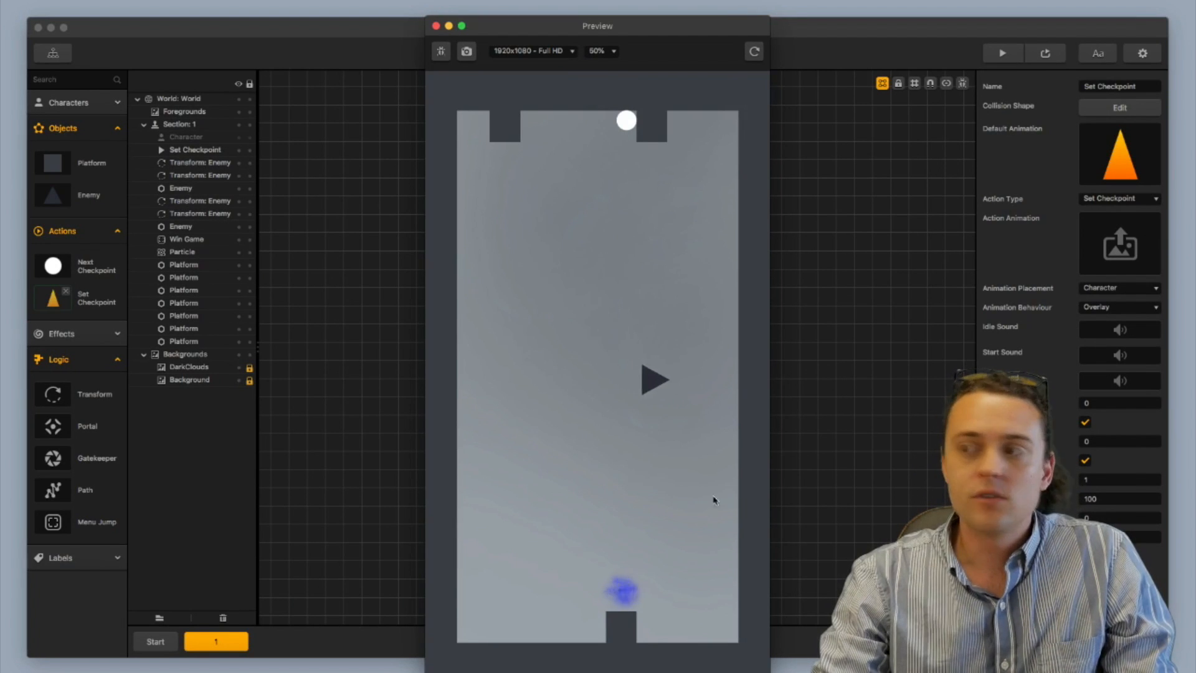
left_click_drag(770, 670, 745, 643)
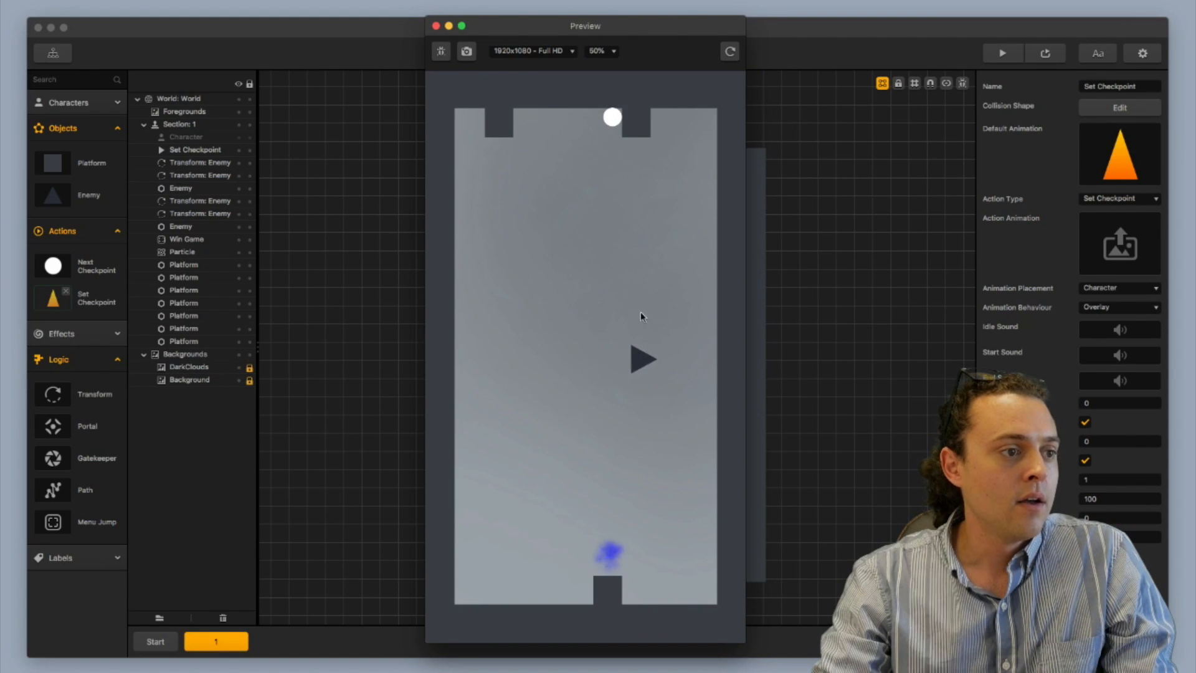
left_click_drag(641, 313, 644, 548)
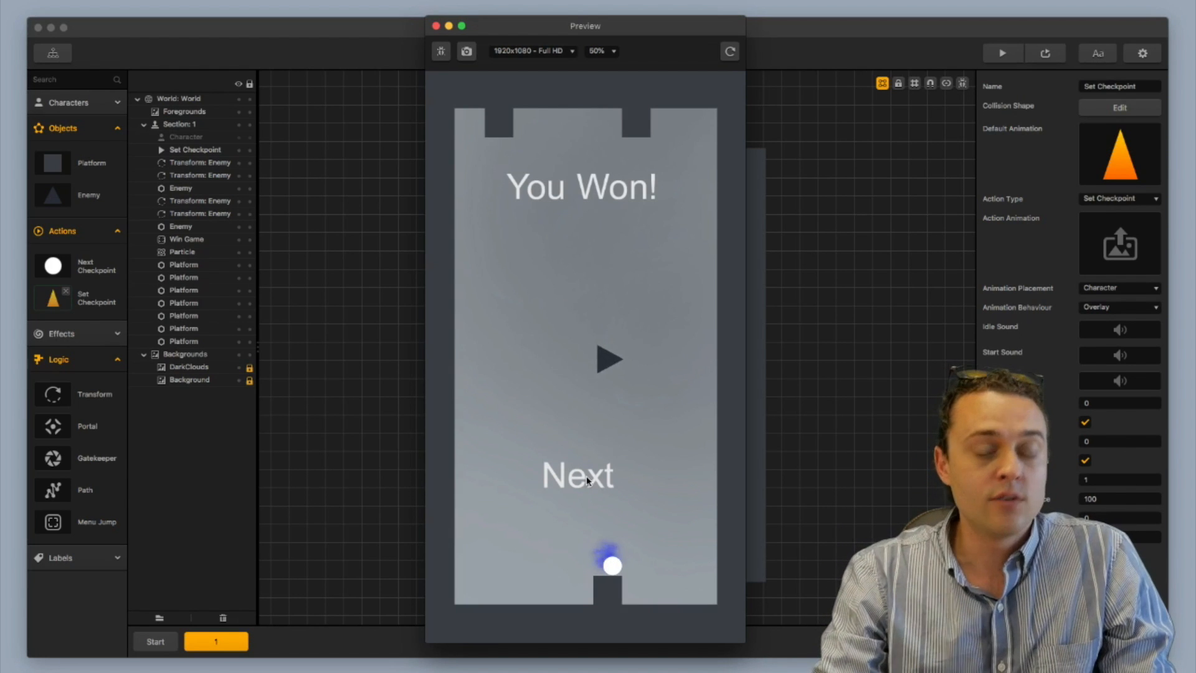
Continue from the win screen to the next level and swipe the ball right and down to its win target
left_click(587, 478)
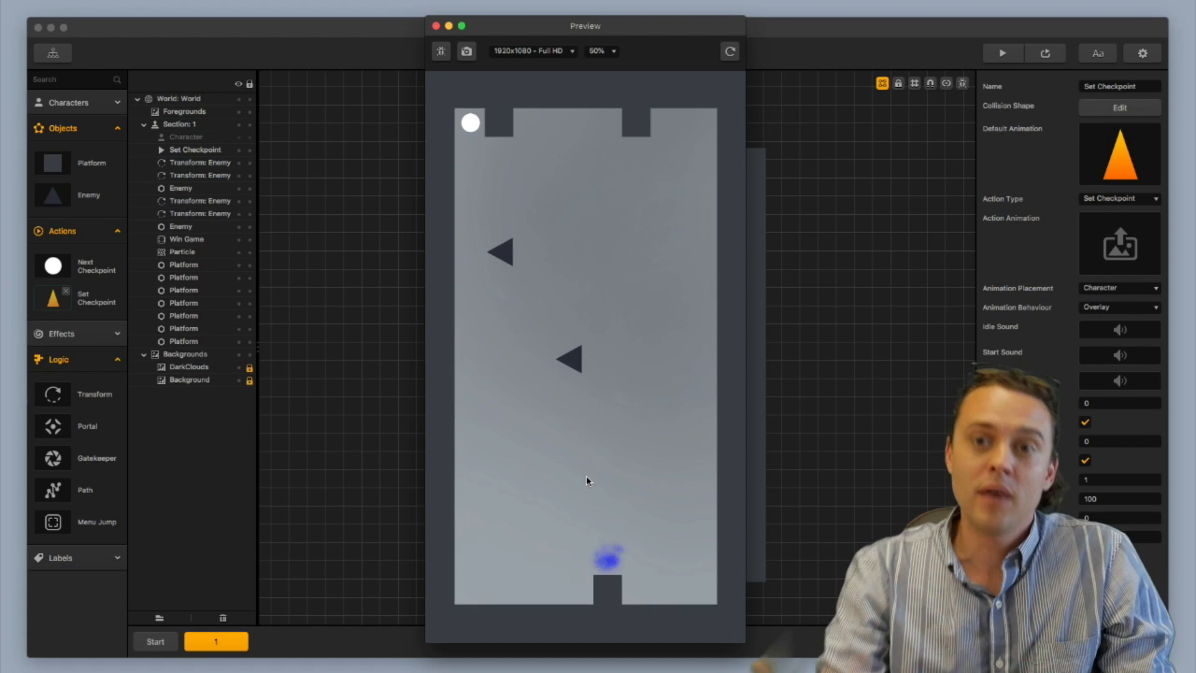
mouse_move(588, 461)
left_mouse_down()
mouse_move(551, 490)
mouse_move(613, 501)
mouse_move(679, 275)
left_mouse_up()
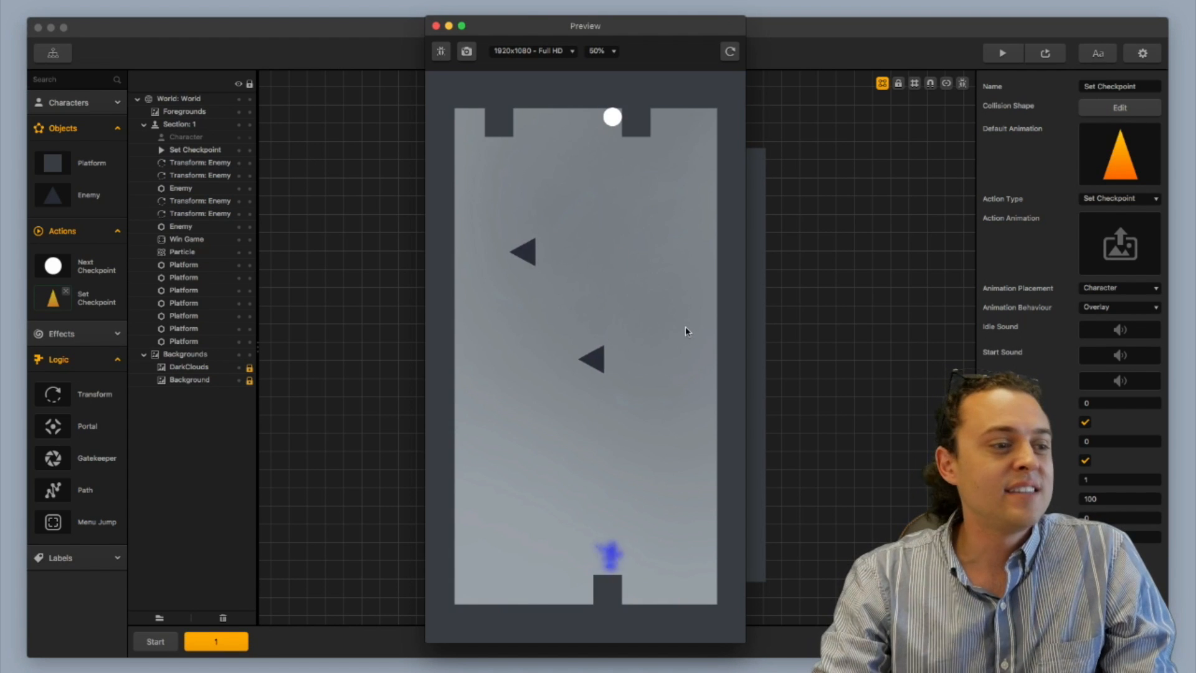
left_click_drag(688, 330, 705, 565)
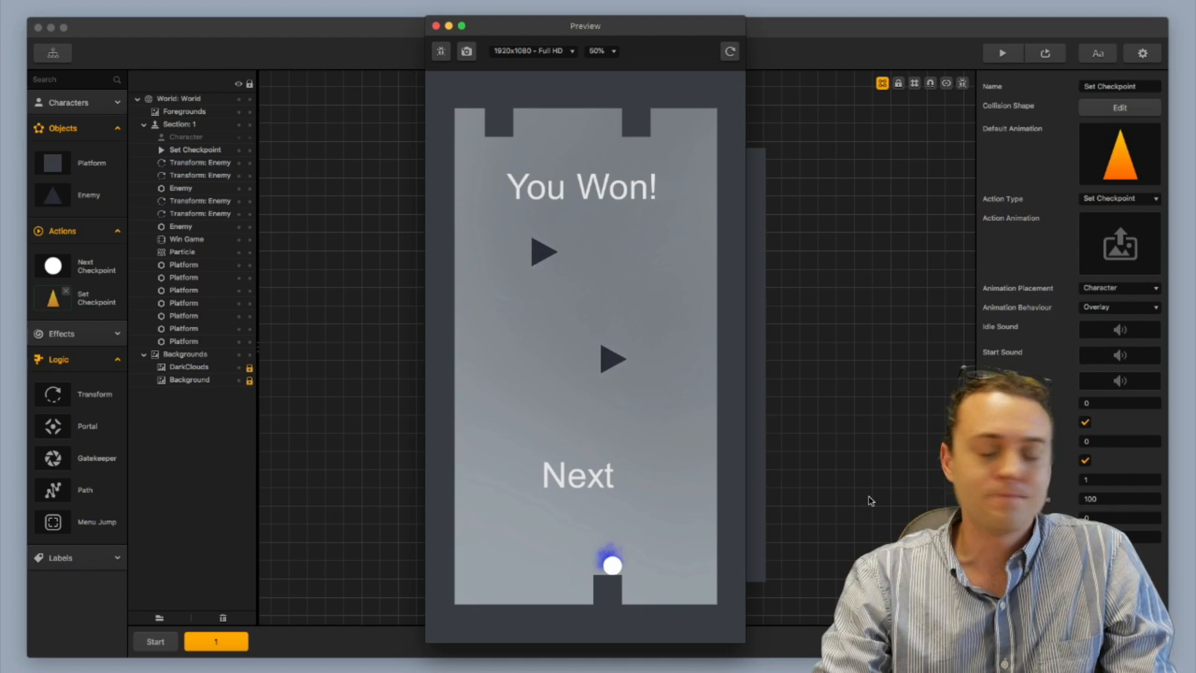